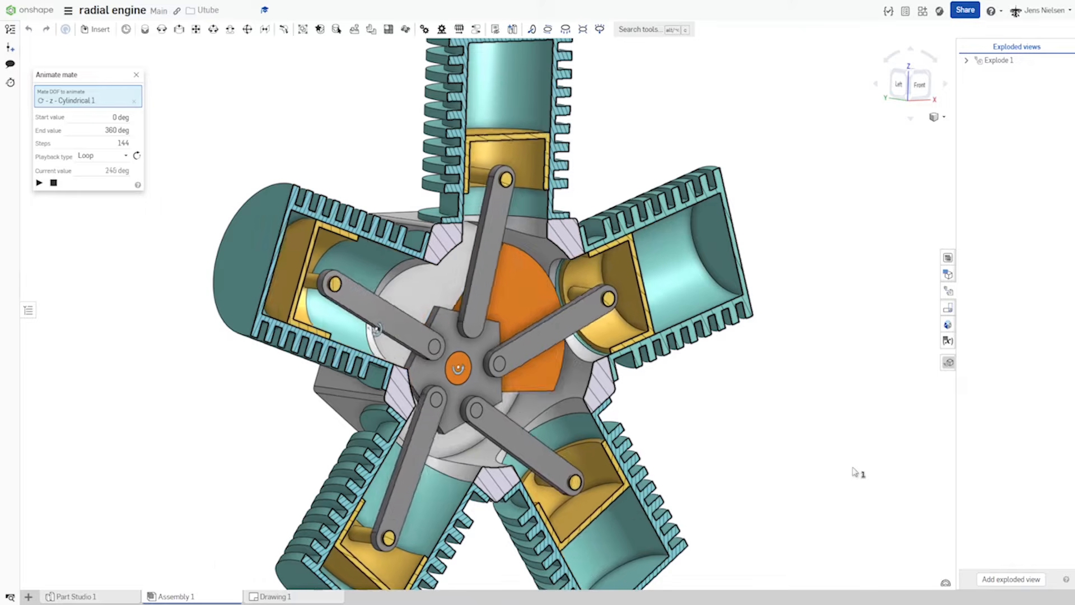
Step: Open Drawing 1 of the radial engine document
click(268, 599)
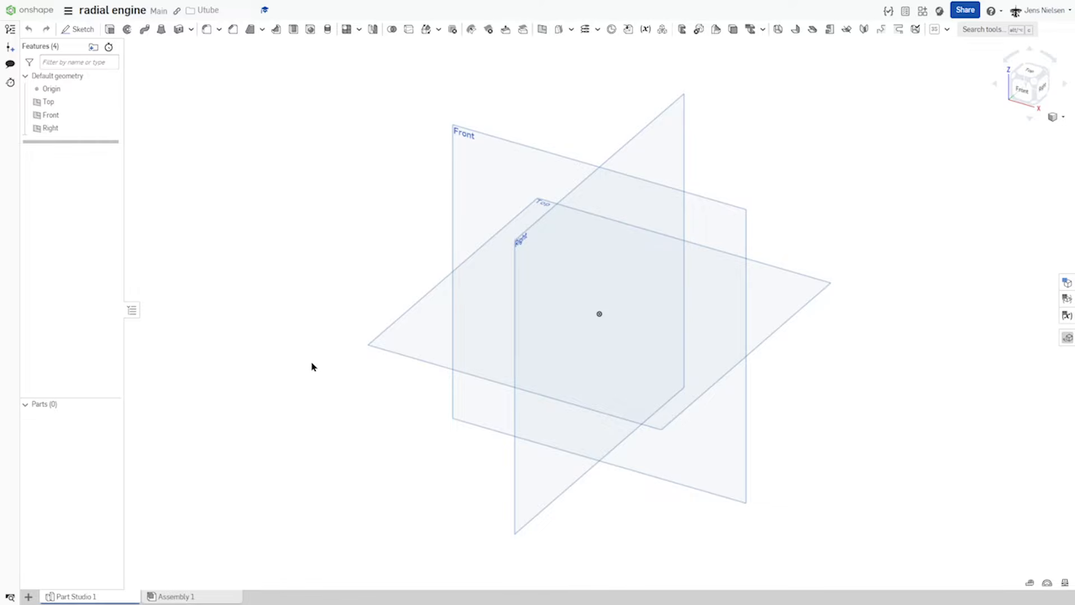
Step: Start a sketch on the Front plane, viewed head-on, and hide the default planes
key(s)
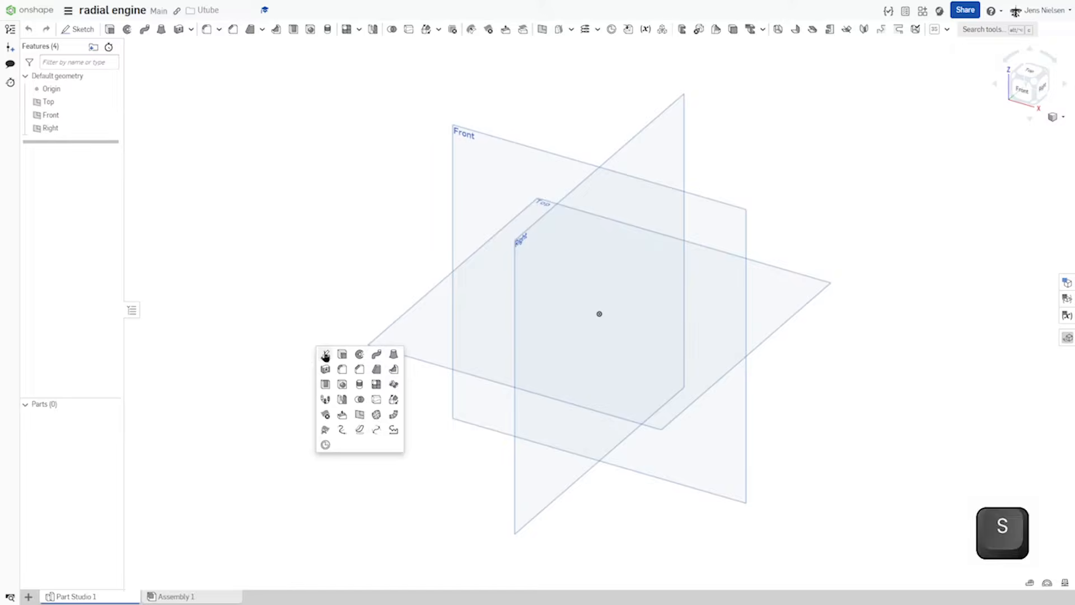
click(323, 353)
click(451, 217)
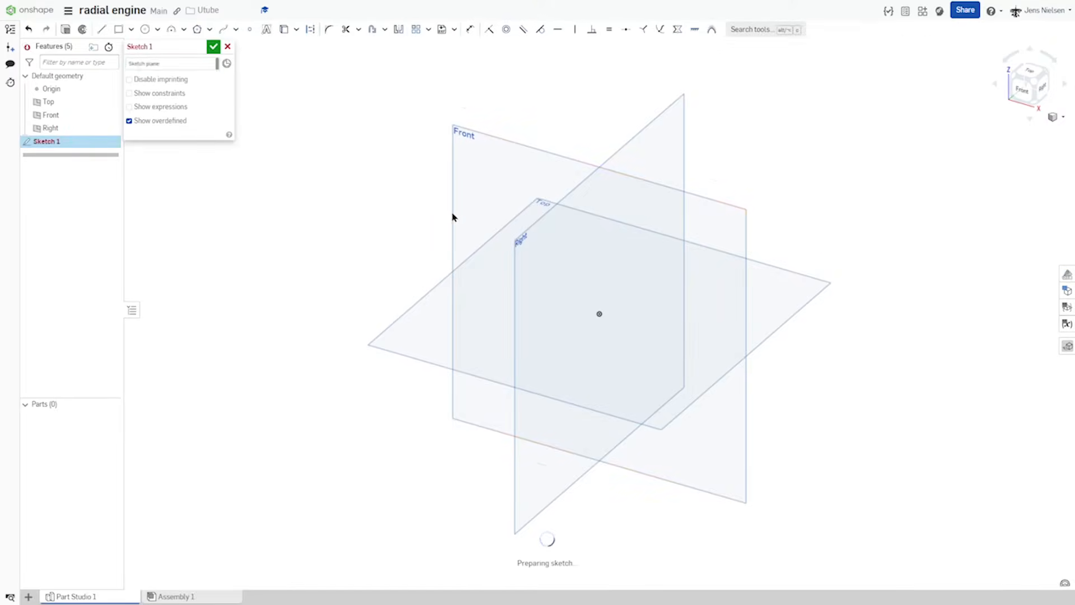
key(n)
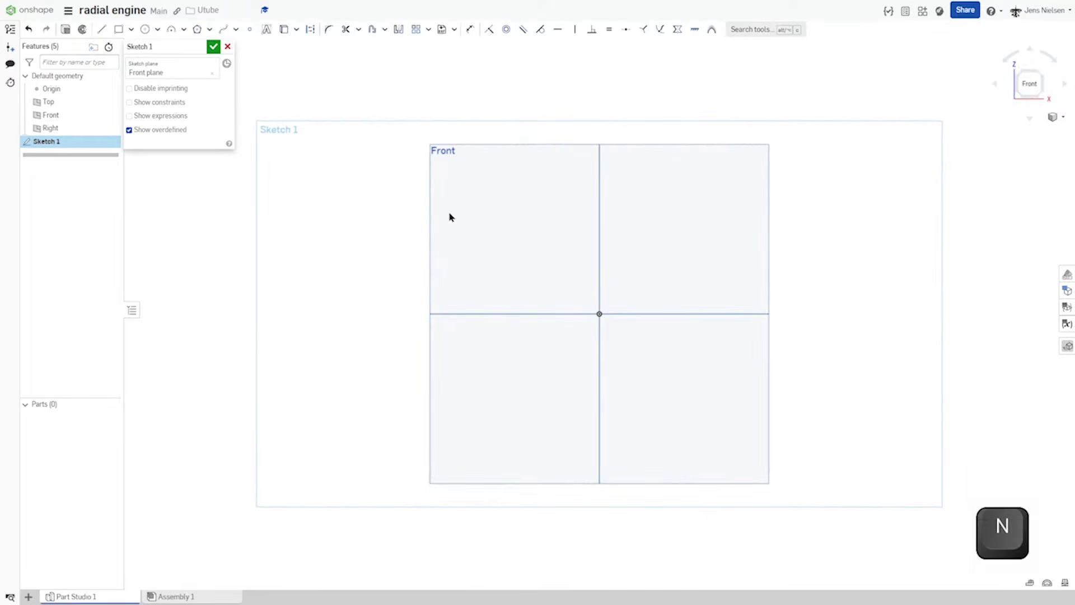
key(p)
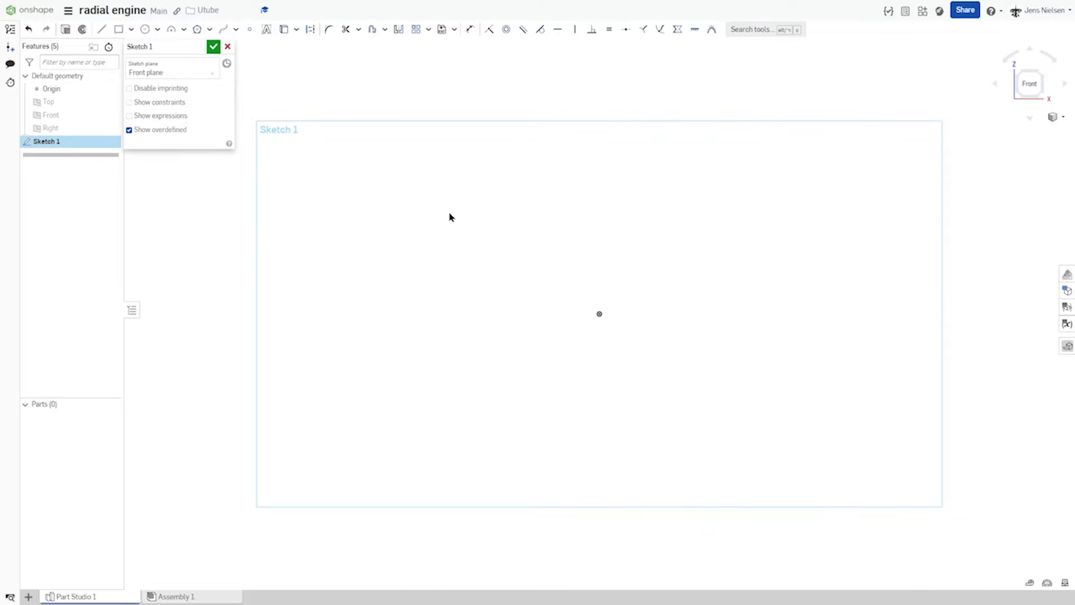
Step: Sketch a five-sided circumscribed polygon centred on the origin, with an inner circle of about 79.5 mm diameter
click(198, 31)
click(599, 313)
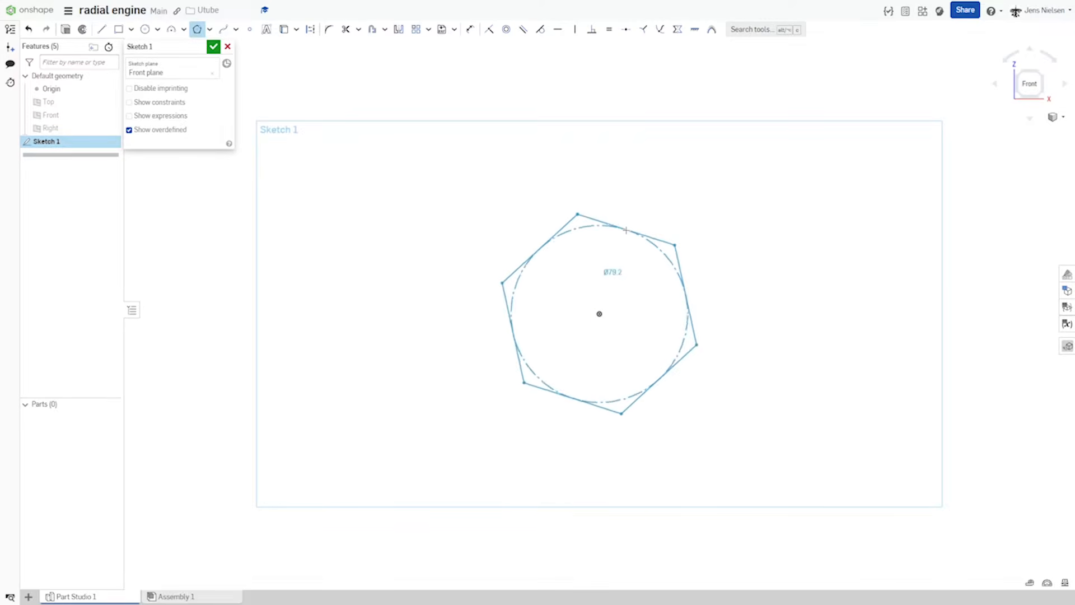
key(Down)
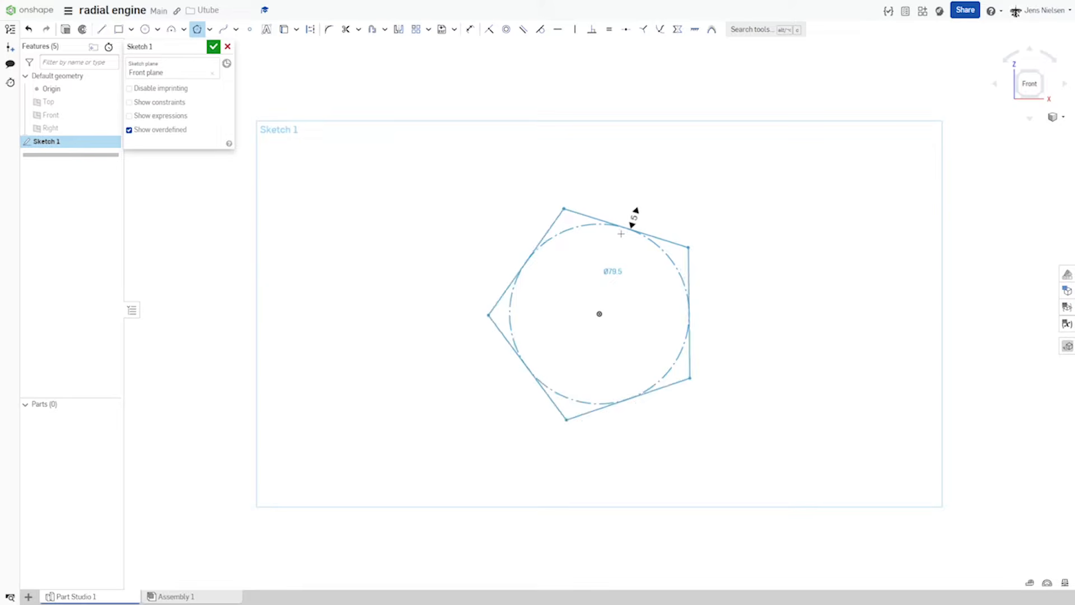
click(621, 233)
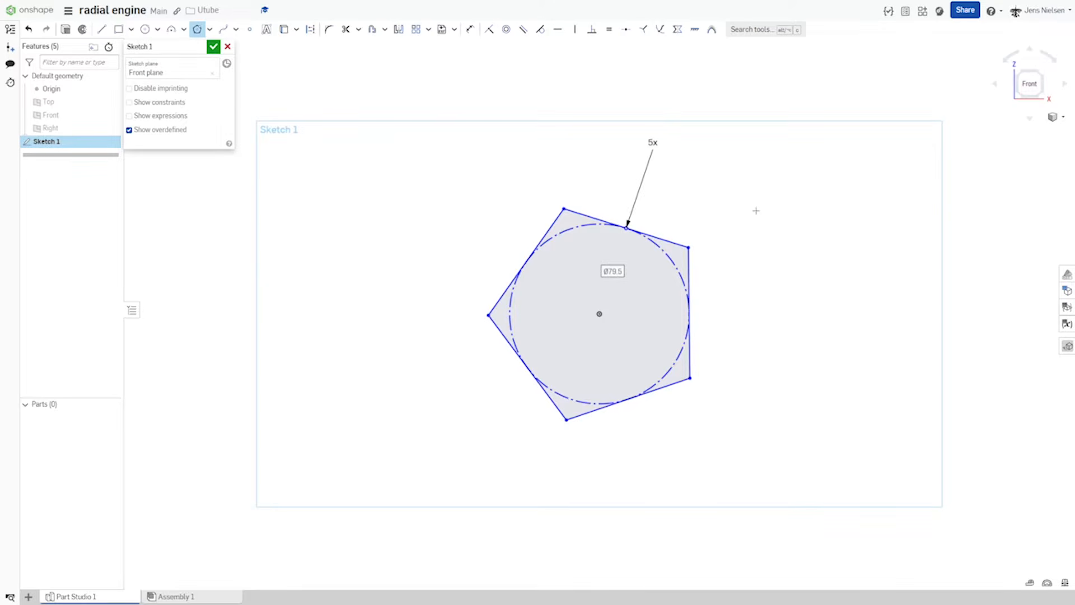
key(Escape)
Step: Constrain the pentagon's upper edge to be horizontal
click(679, 247)
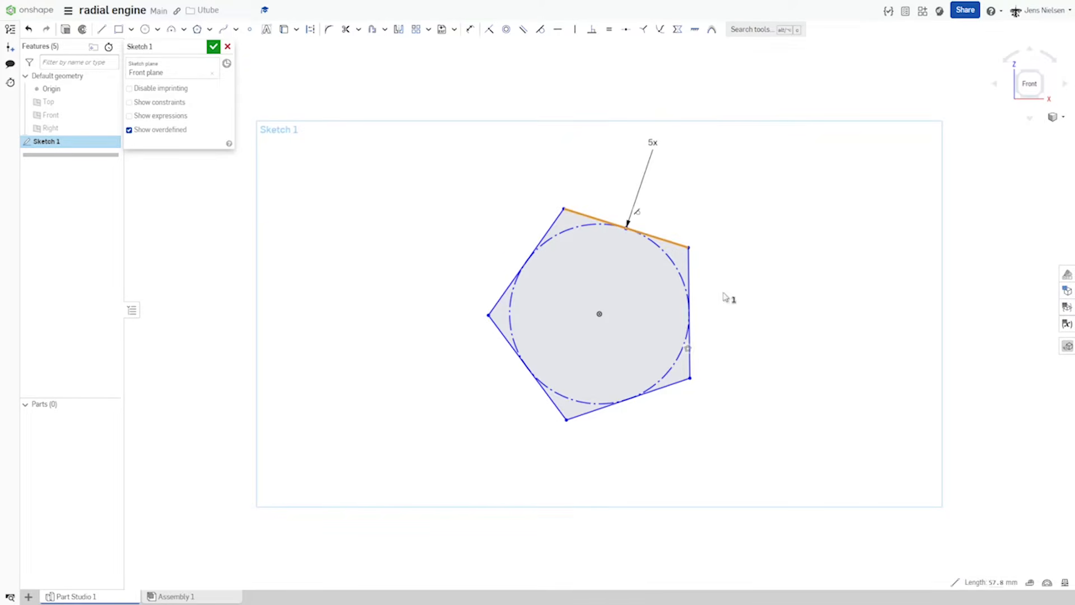
key(Escape)
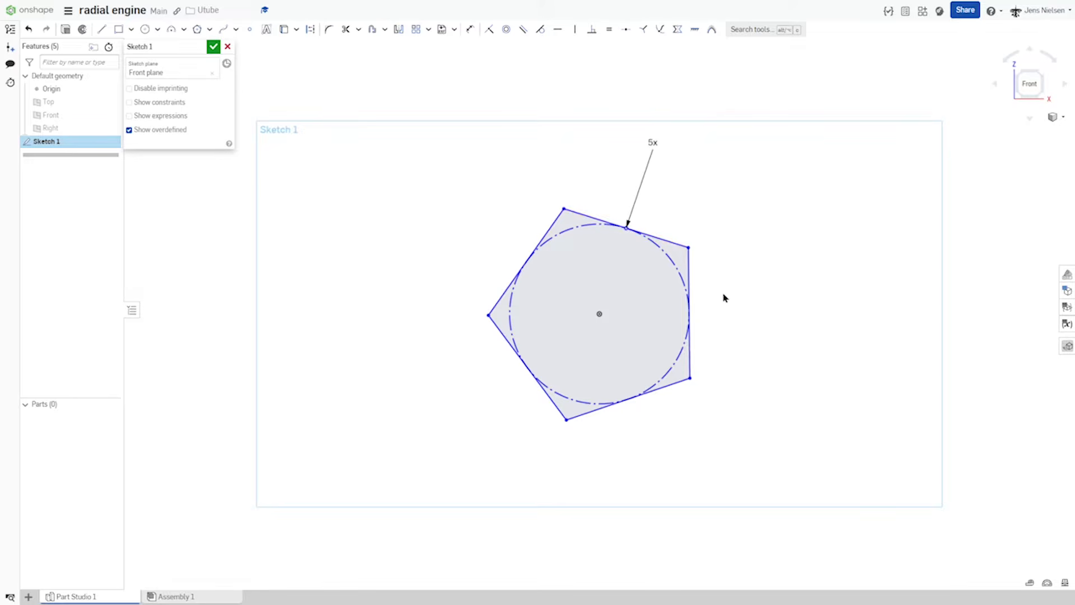
click(679, 244)
key(h)
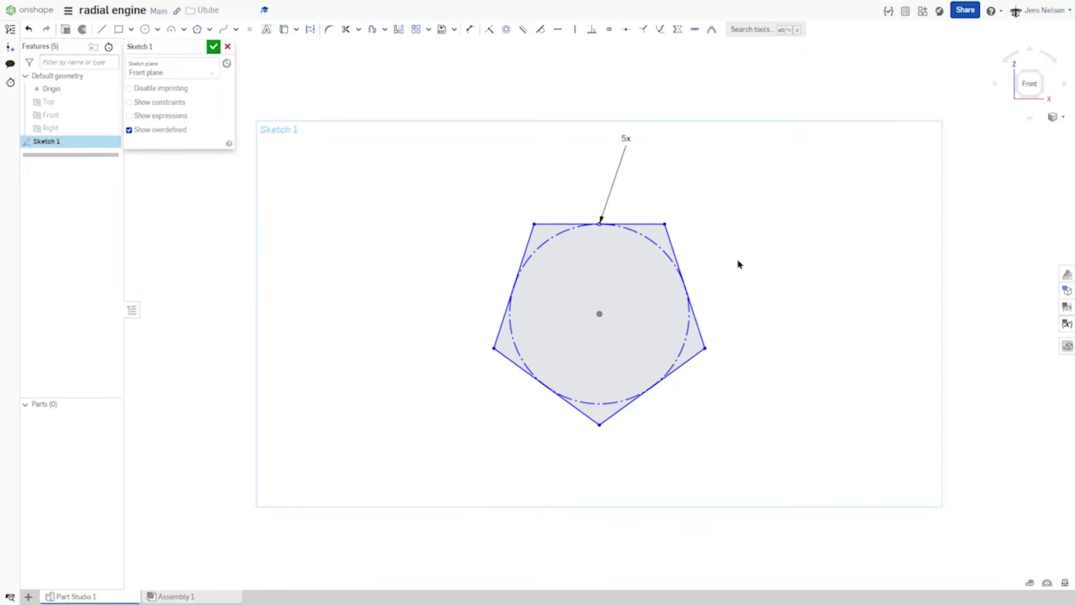
Step: Dimension the pentagon's inner construction circle to a diameter of 166 mm
key(d)
click(667, 245)
click(711, 241)
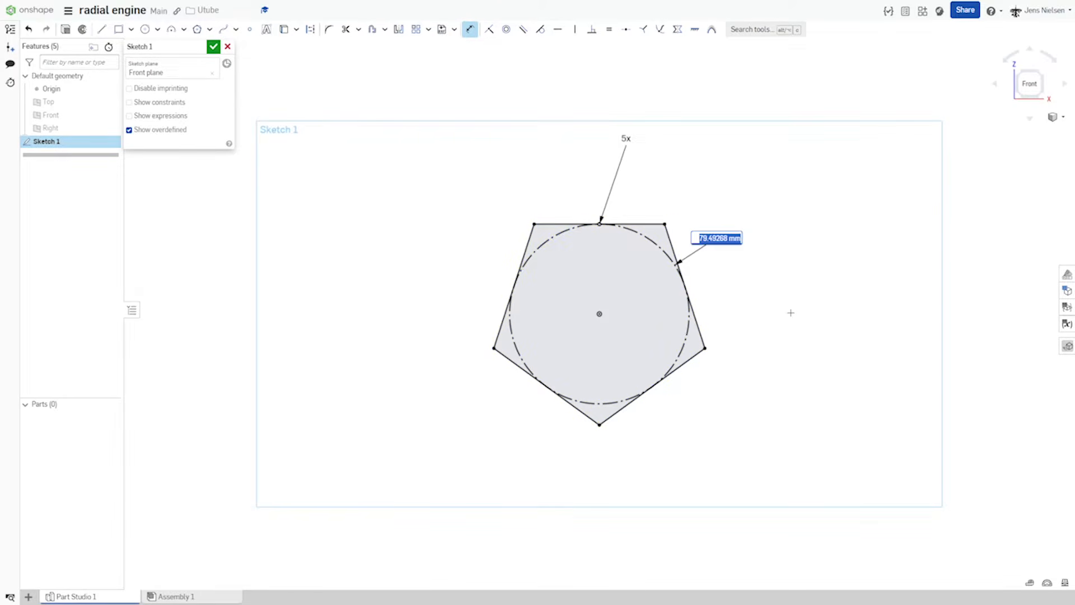
text(166)
key(Return)
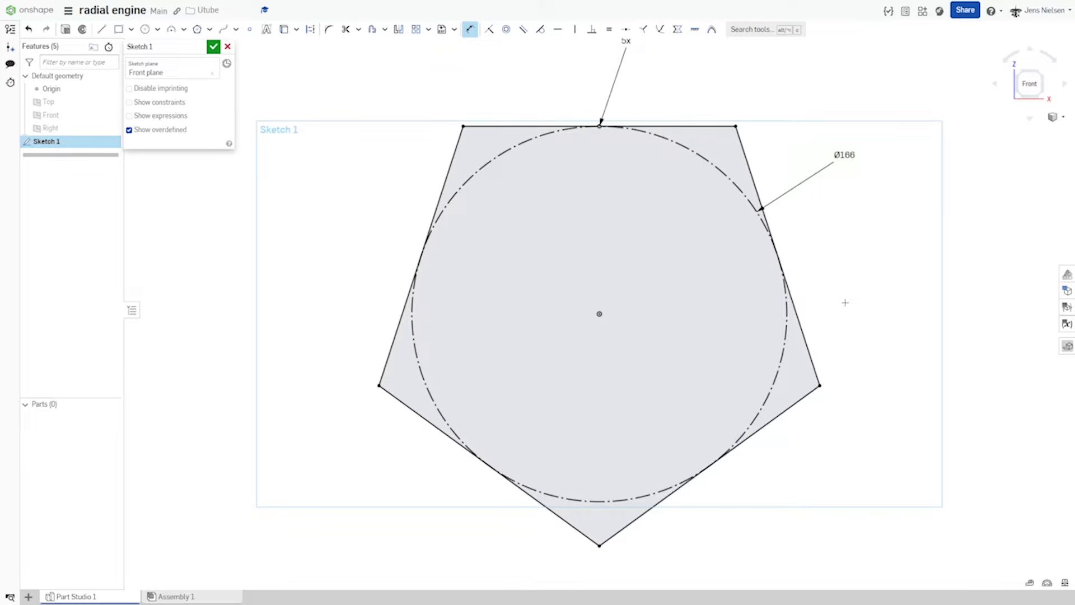
Step: Sketch a 22 mm diameter circle centred on the origin
key(c)
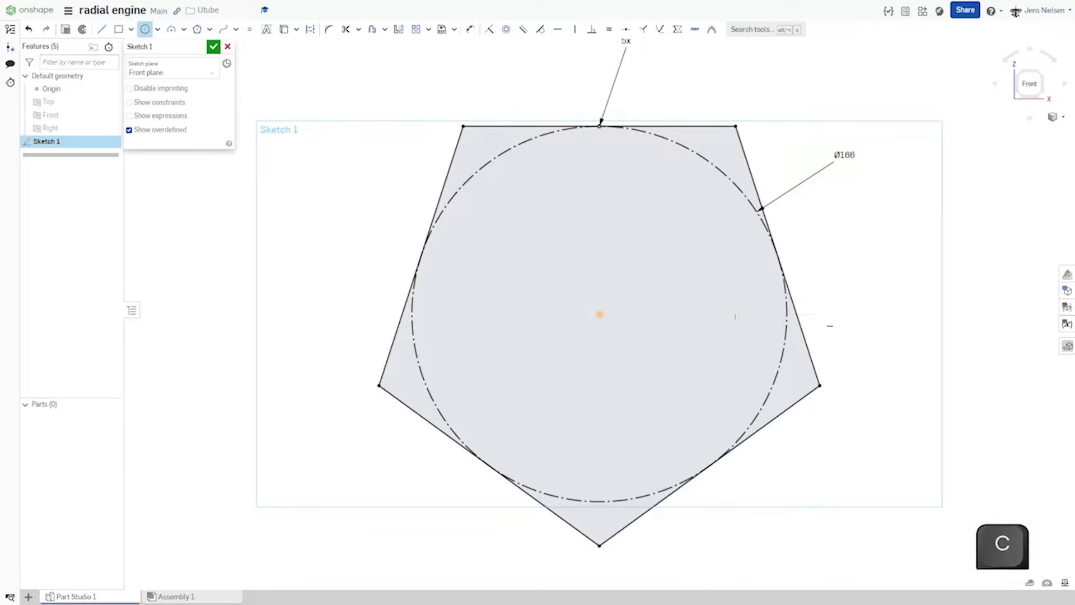
click(600, 314)
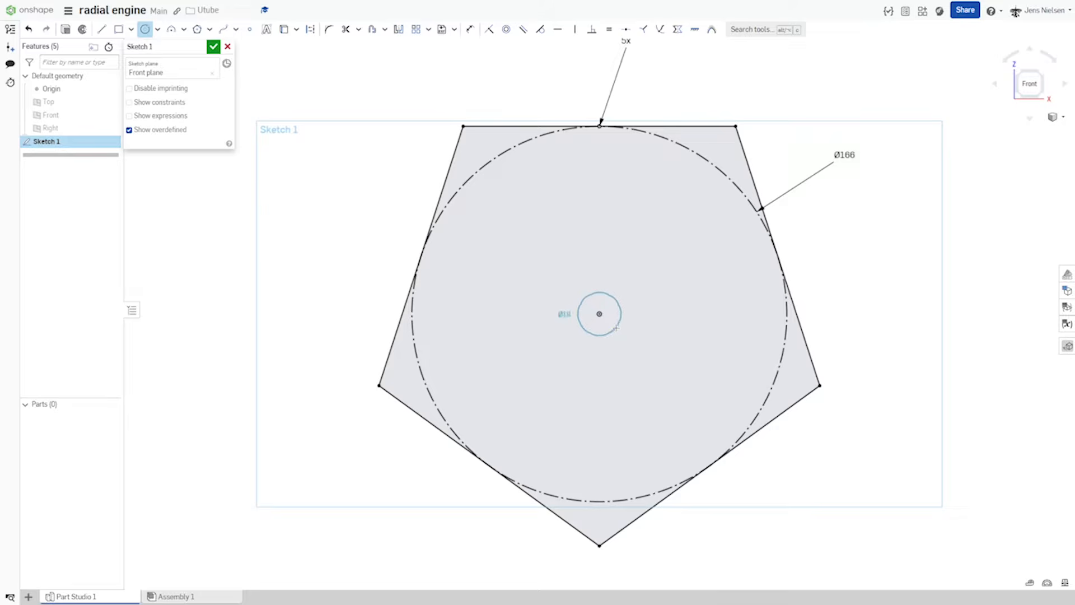
click(616, 328)
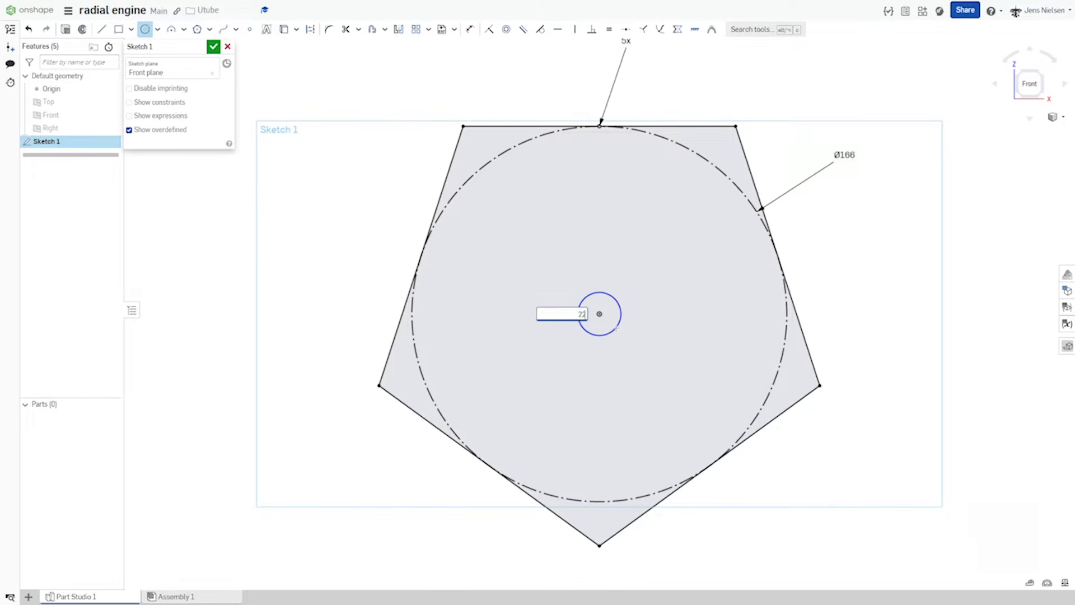
text(22)
key(Return)
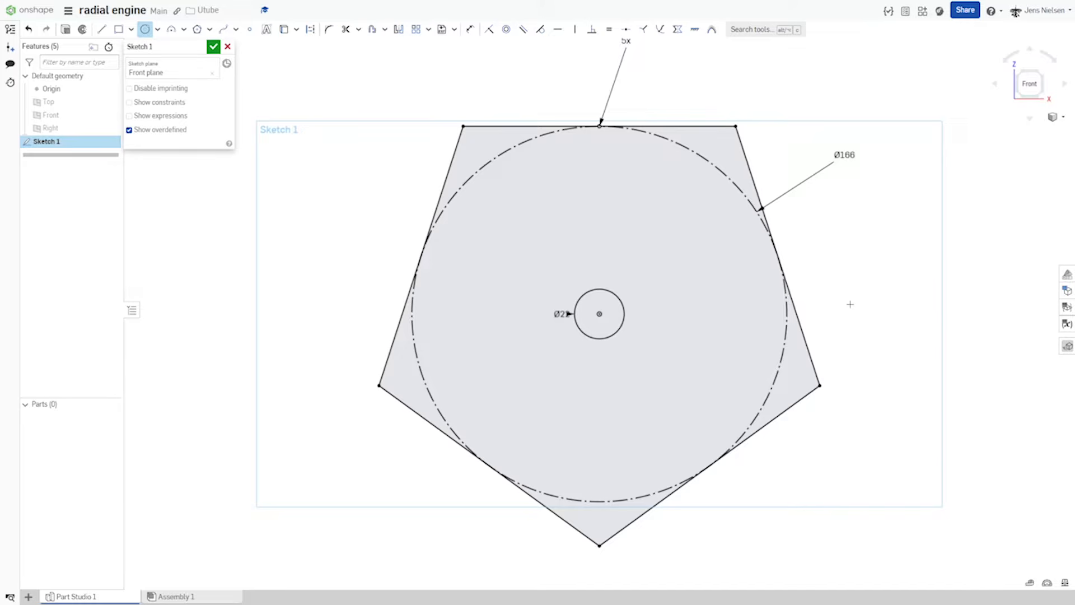
key(Escape)
Step: Offset the pentagon's construction circle inward by 4 mm and finish the sketch
key(o)
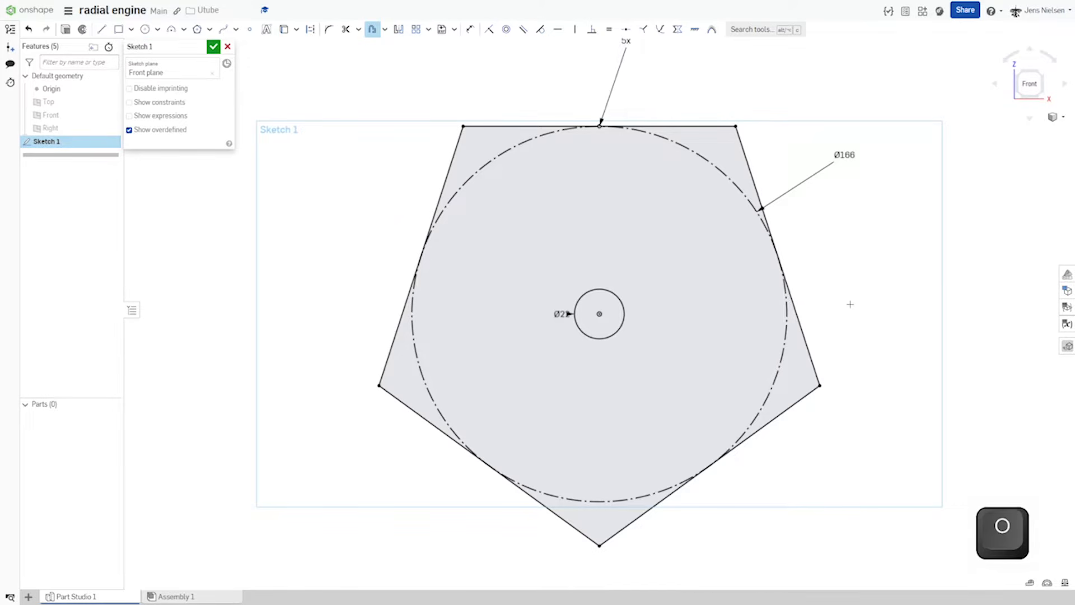
click(783, 350)
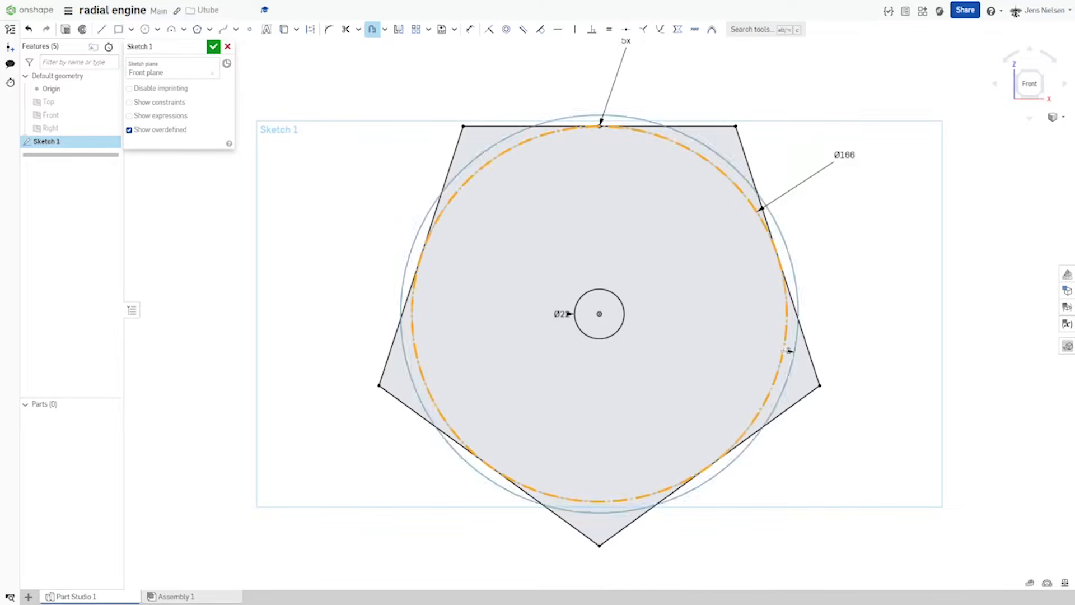
drag(803, 353, 718, 338)
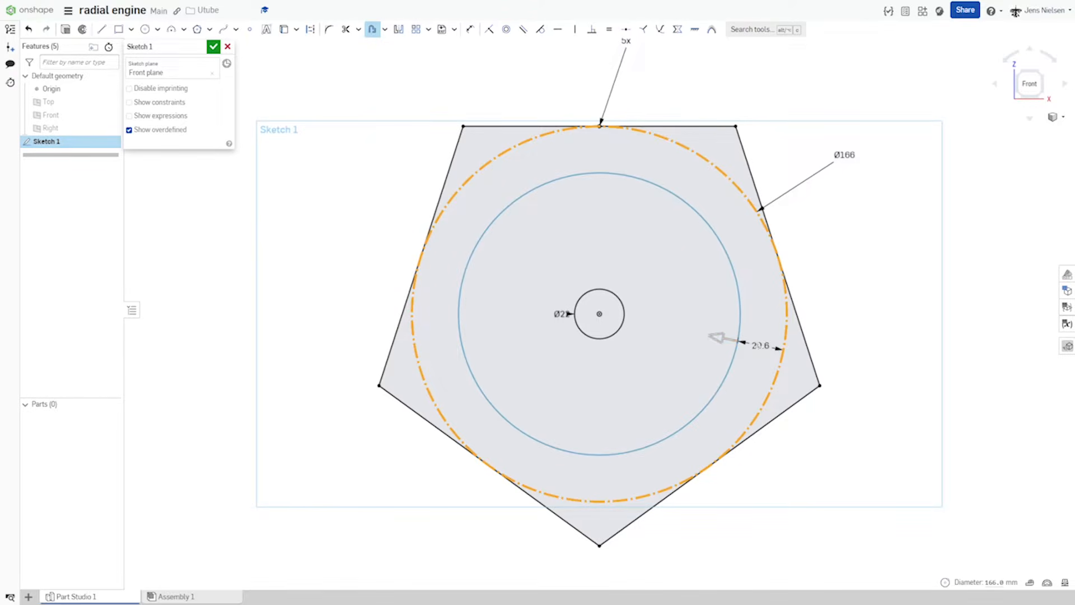
key(Return)
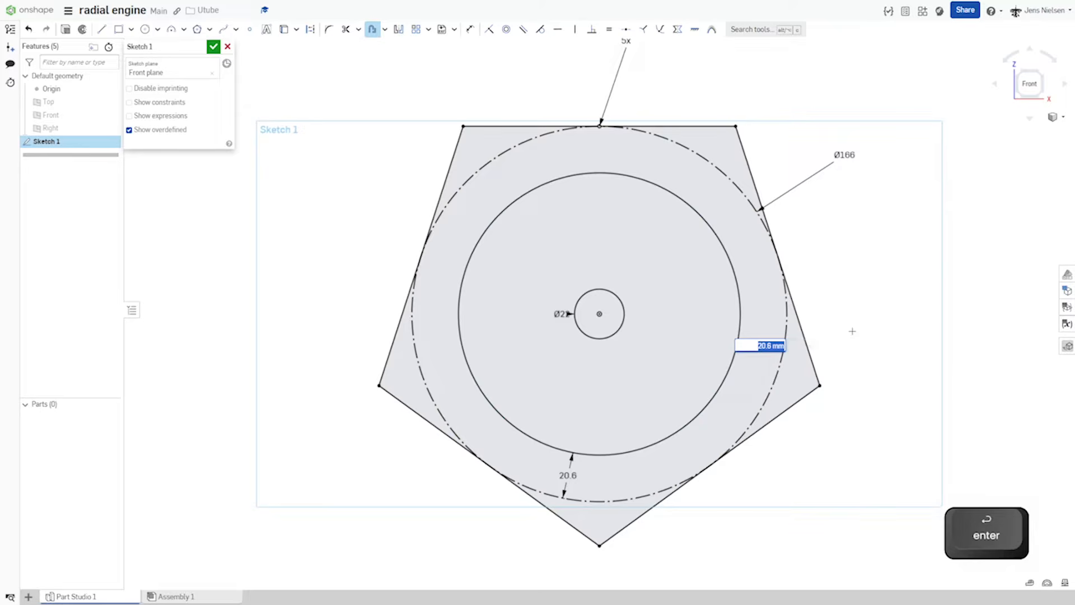
text(4)
key(Return)
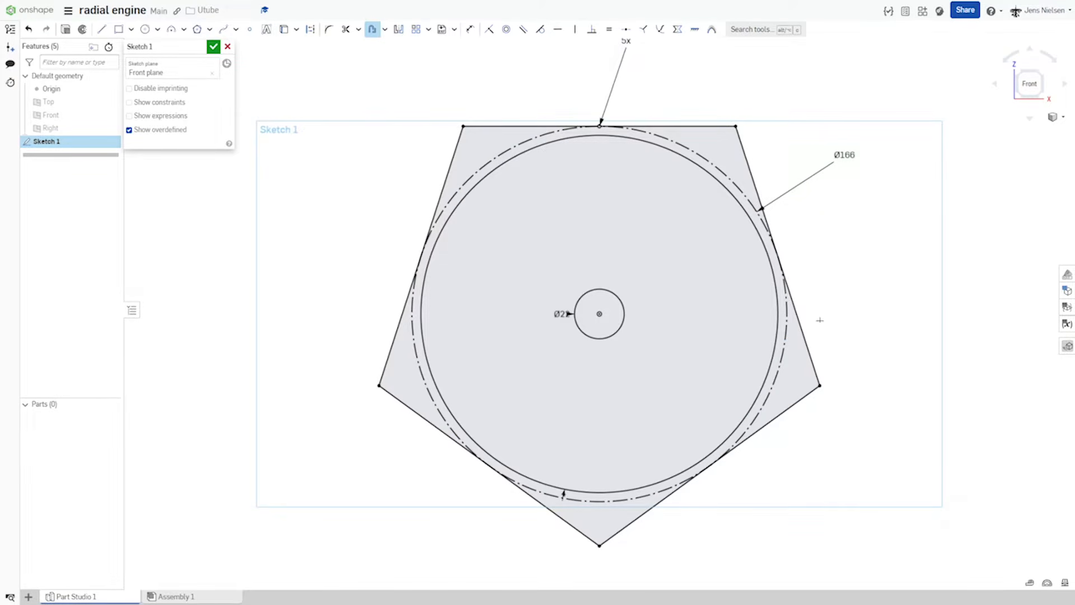
click(212, 47)
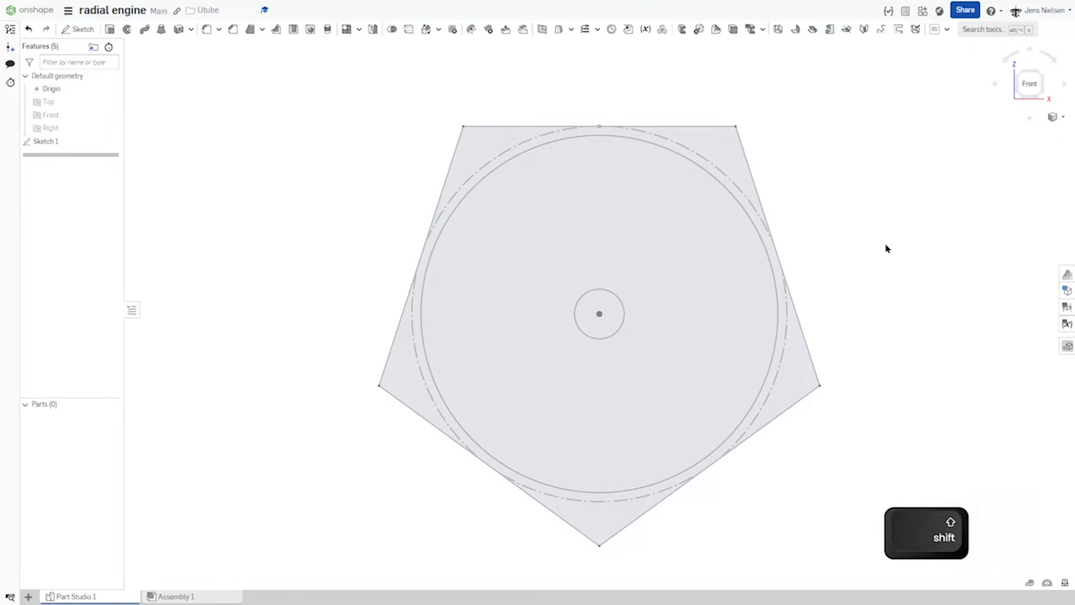
Step: Extrude the region between the pentagon and the large offset circle as a new solid with a depth of 122 mm
key(shift+e)
click(797, 370)
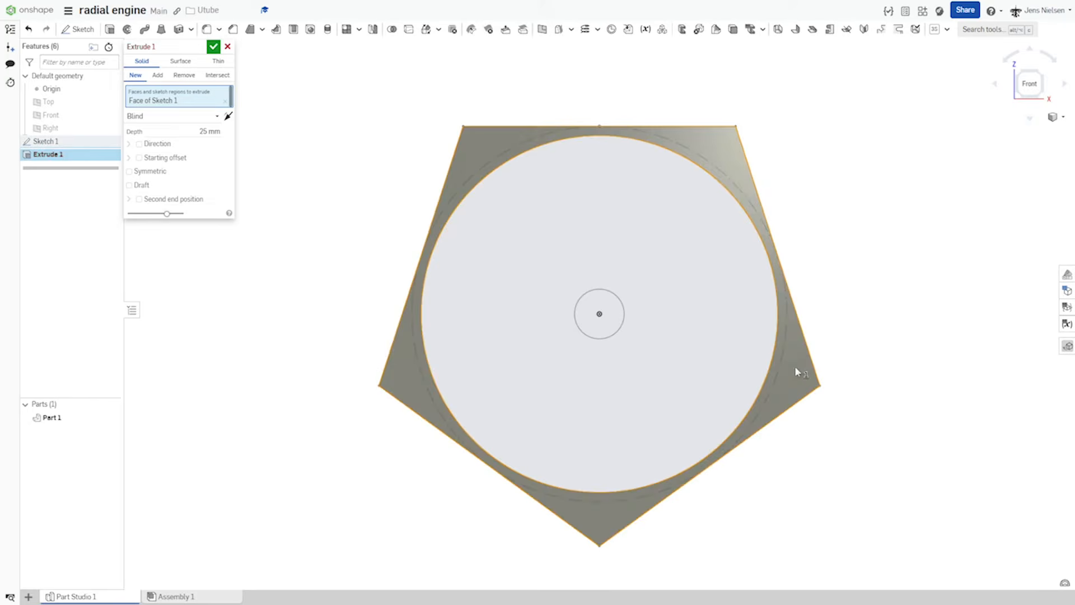
click(209, 132)
text(122)
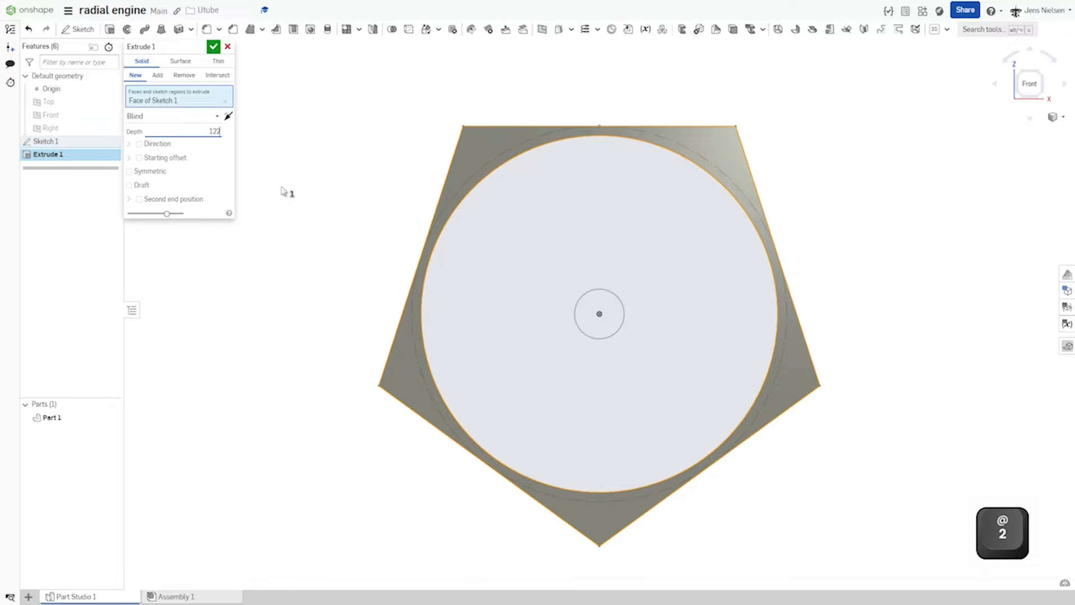
right_drag(303, 213, 309, 211)
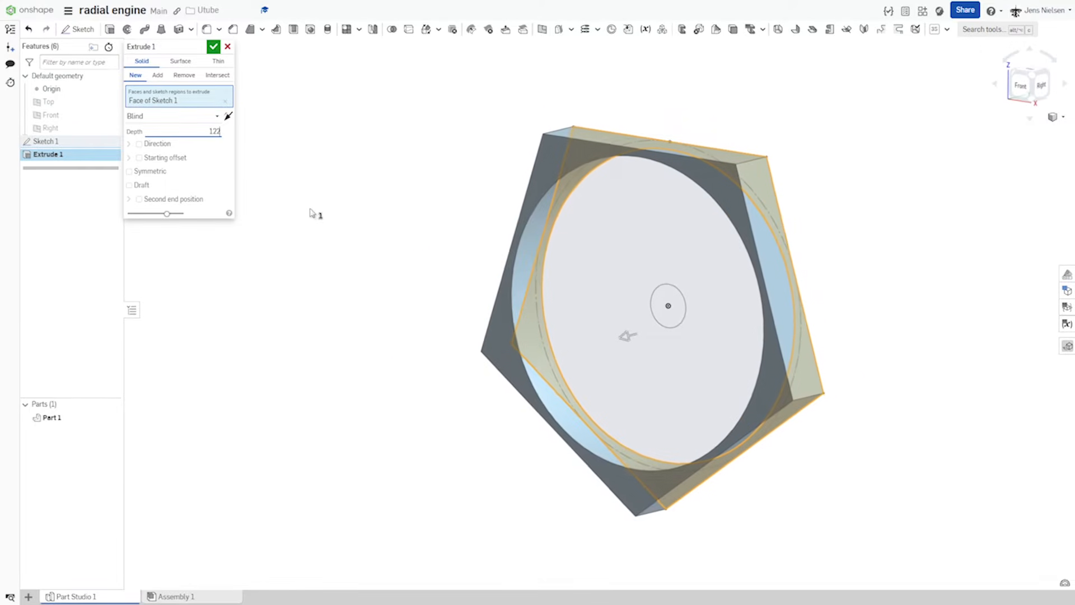
click(214, 47)
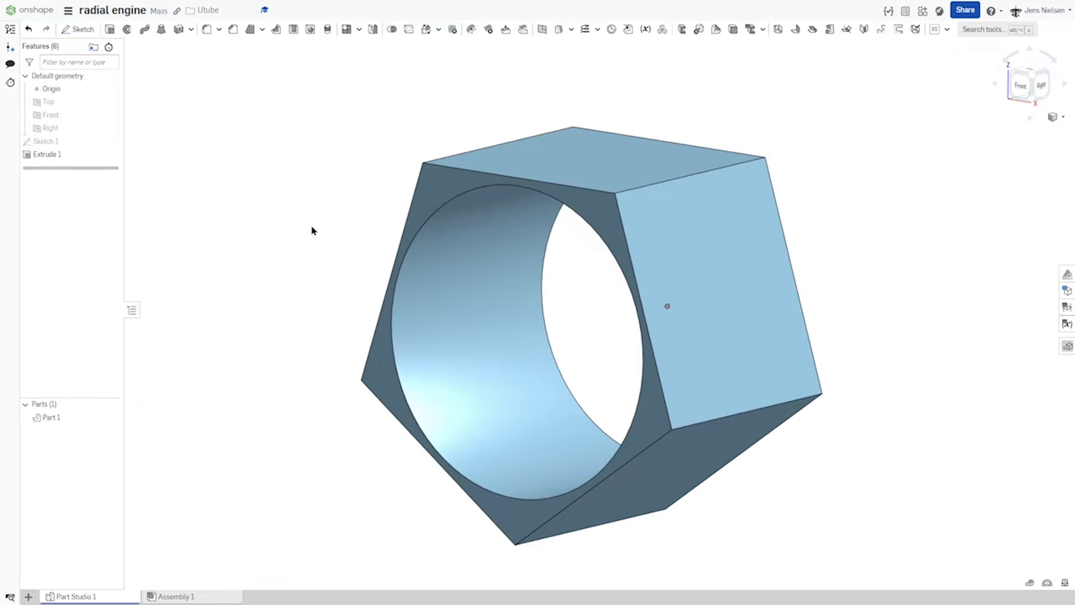
Step: Start a sketch on the block's flat top face and project the face's outline into it
key(s)
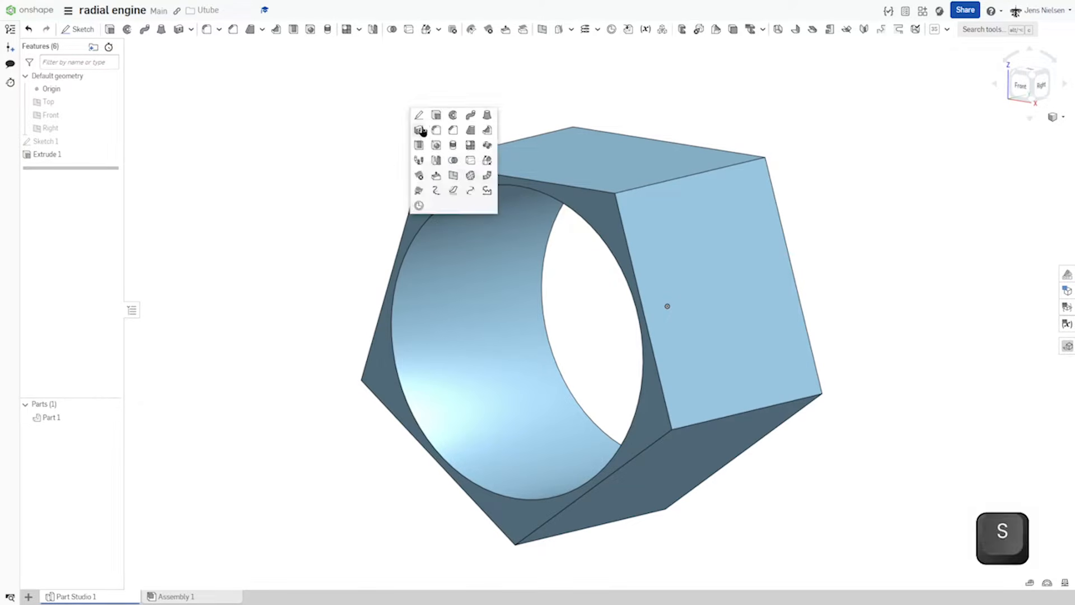
click(419, 119)
click(525, 162)
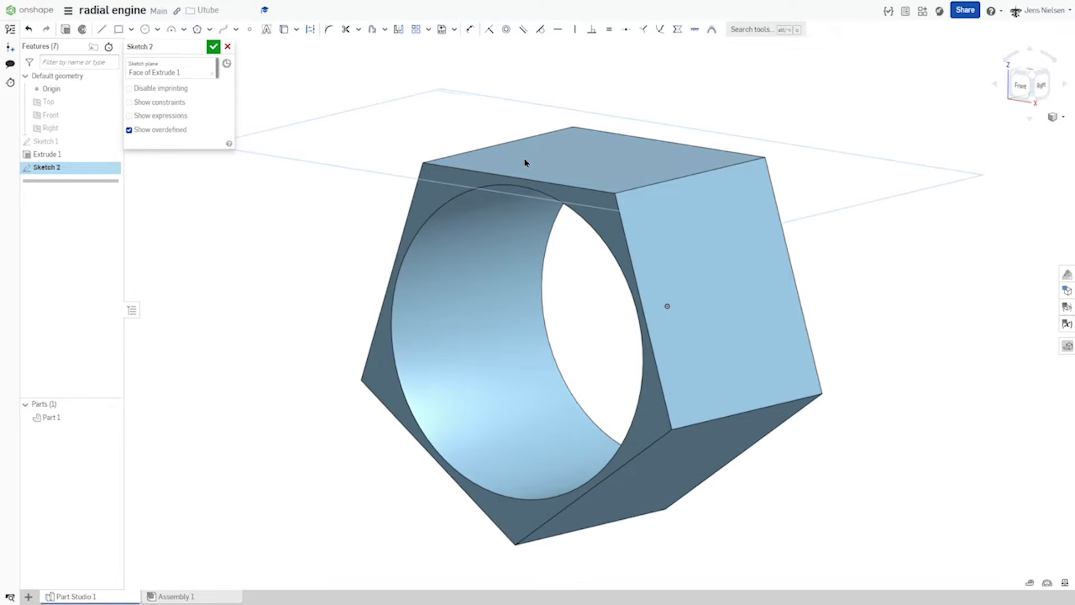
key(u)
click(524, 160)
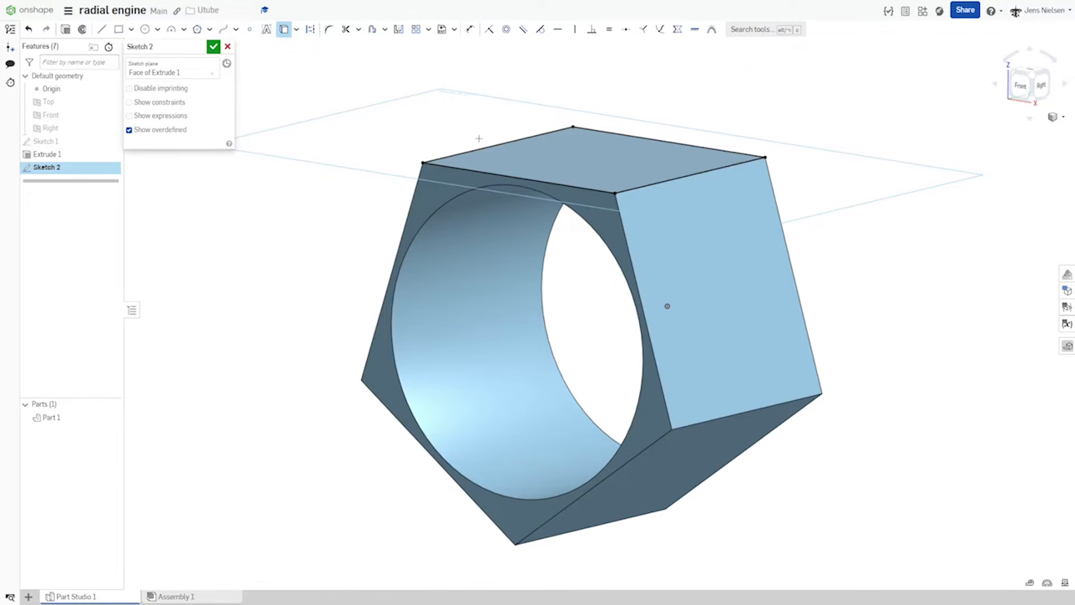
key(n)
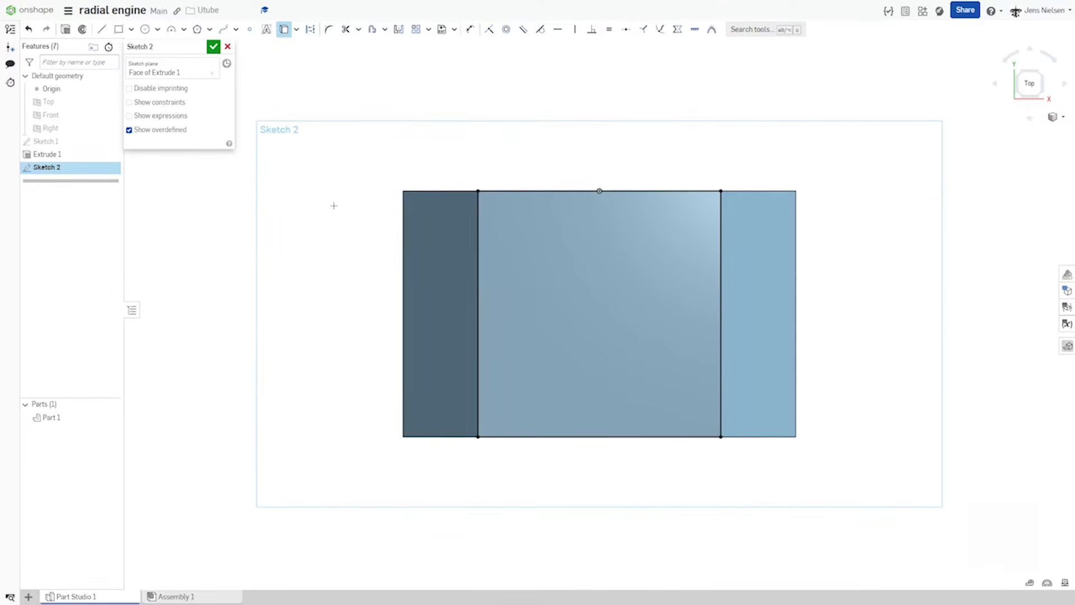
Step: Convert the four projected edges of the top face to construction lines
key(Escape)
drag(768, 468, 380, 166)
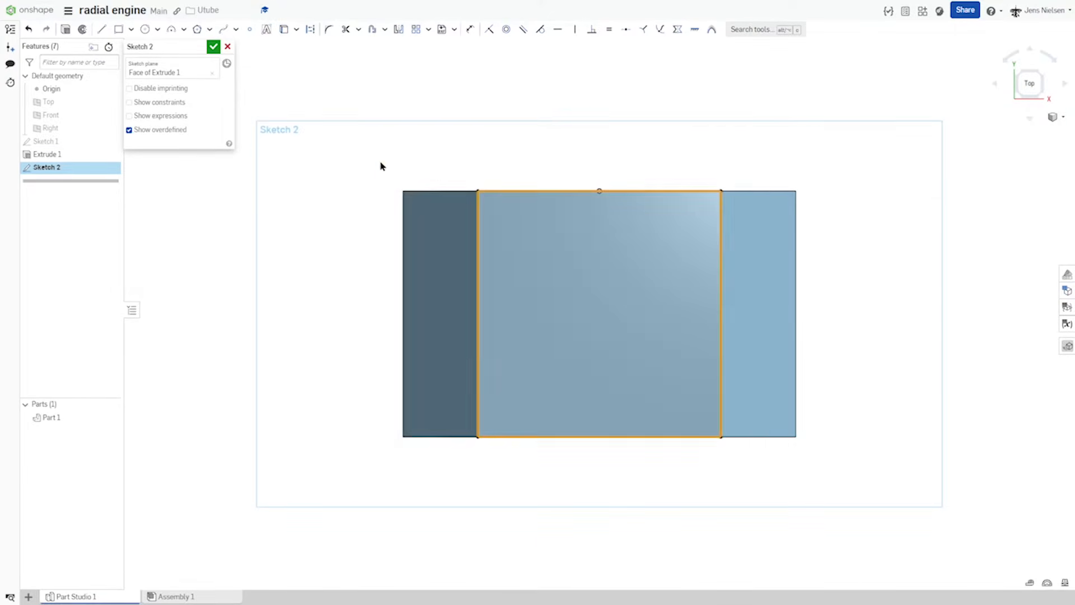
key(q)
click(477, 160)
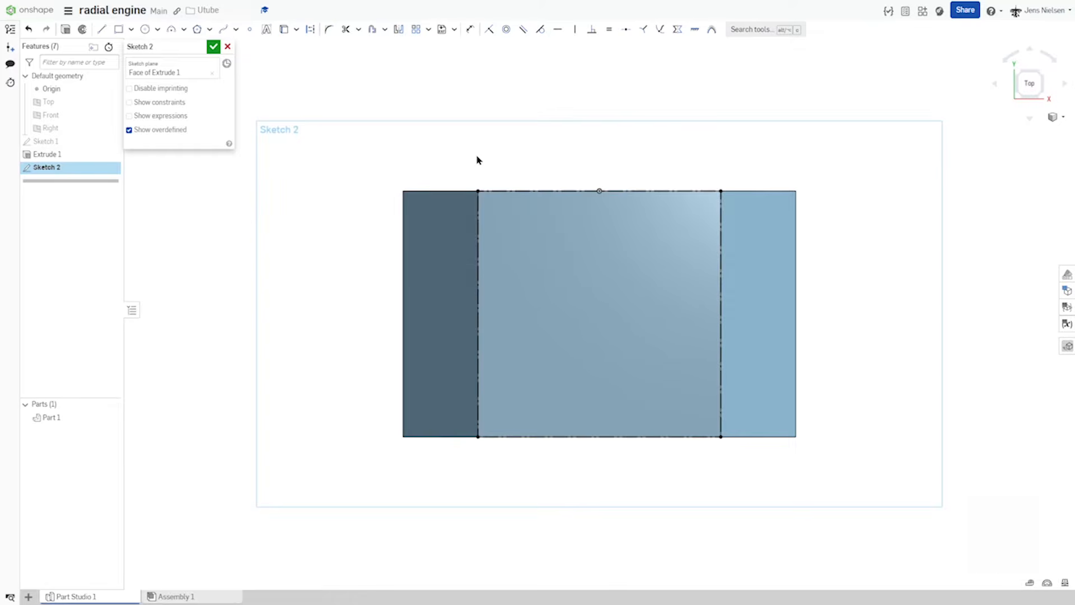
Step: Sketch a 72 mm diameter circle near the middle of the top face
key(c)
click(599, 319)
click(654, 303)
text(72)
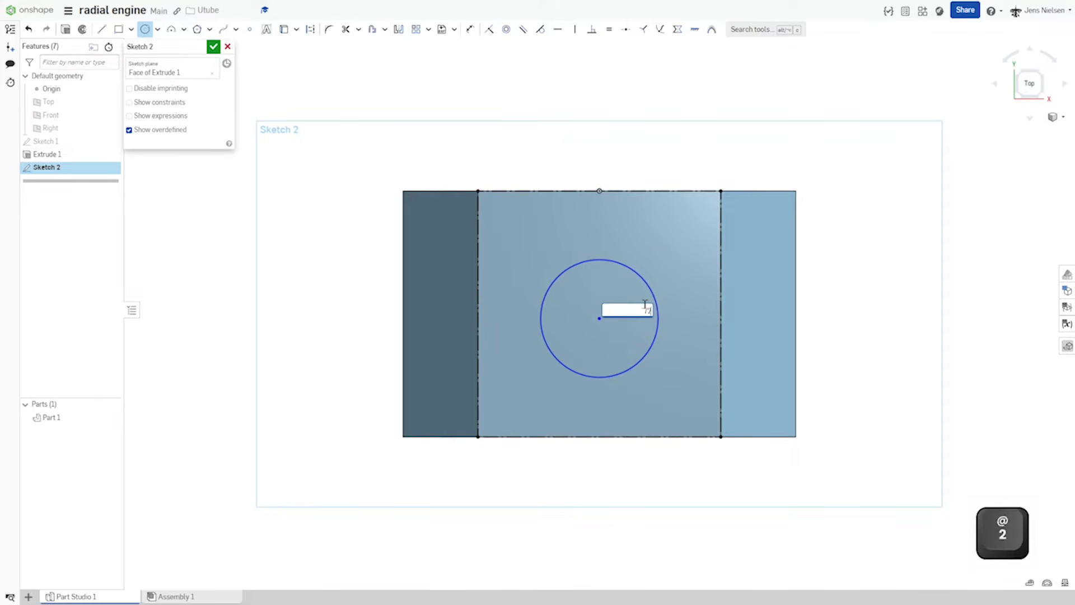
key(Return)
key(Escape)
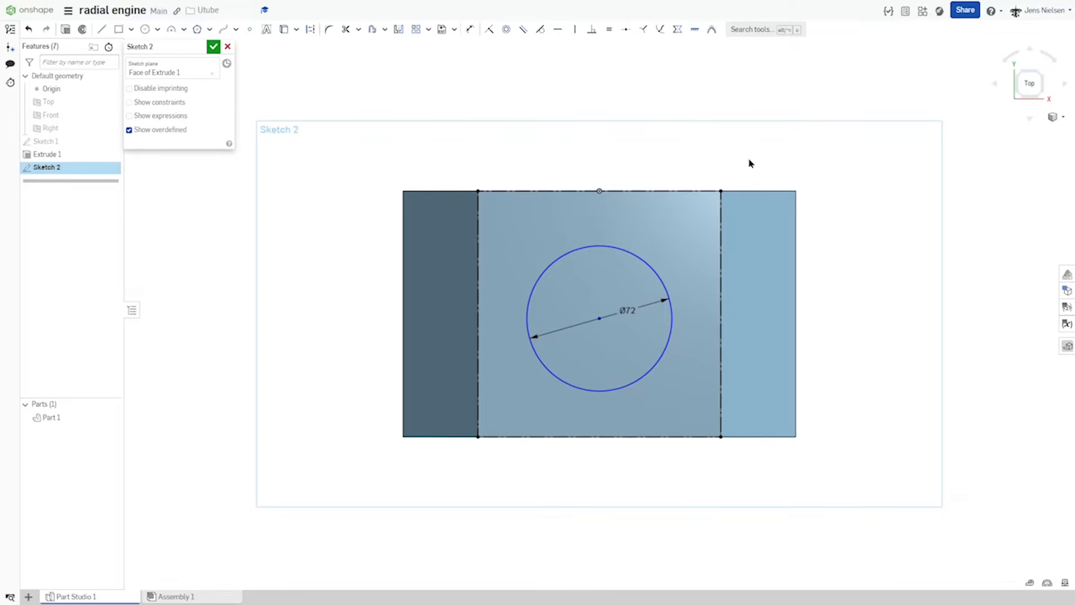
key(v)
click(598, 192)
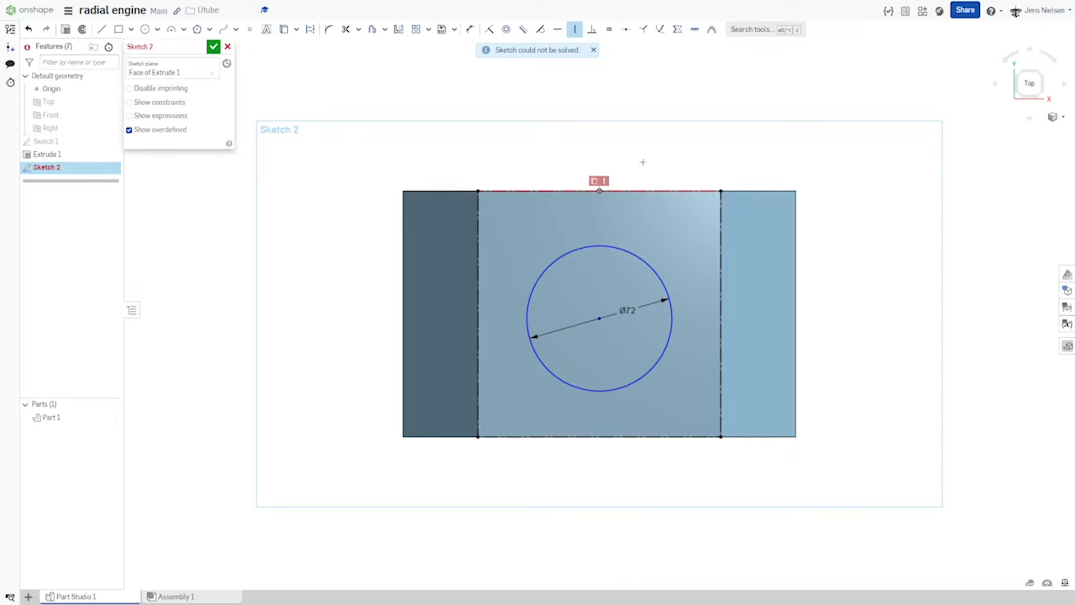
key(Escape)
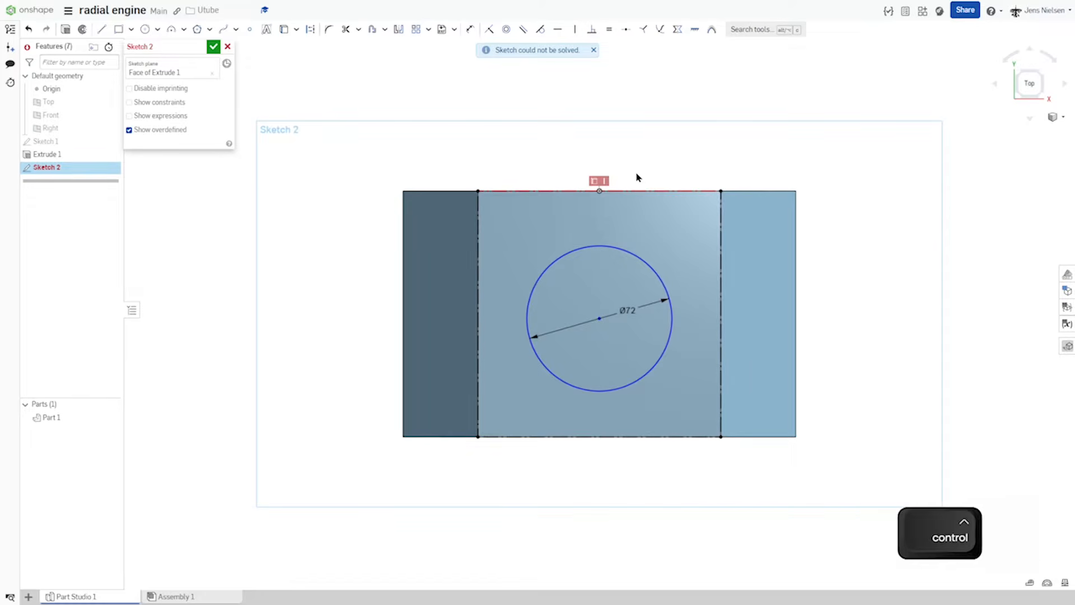
key(ctrl+z)
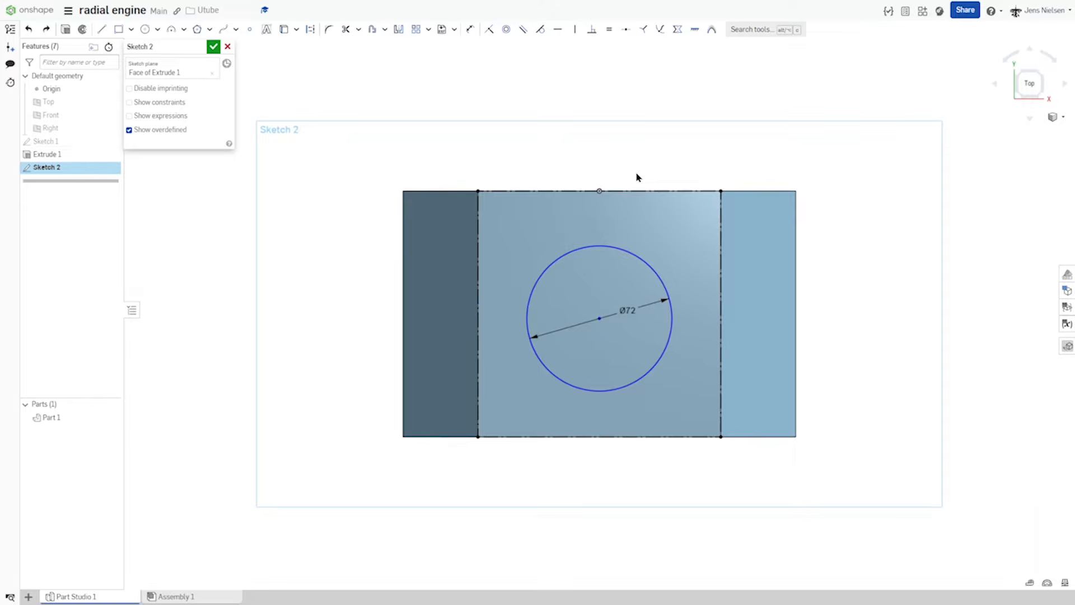
Step: Constrain the 72 mm circle's centre vertically in line with the origin
key(v)
click(599, 318)
click(599, 191)
Step: Sketch a construction line from the circle's centre to the midpoint of the top face's right edge
key(l)
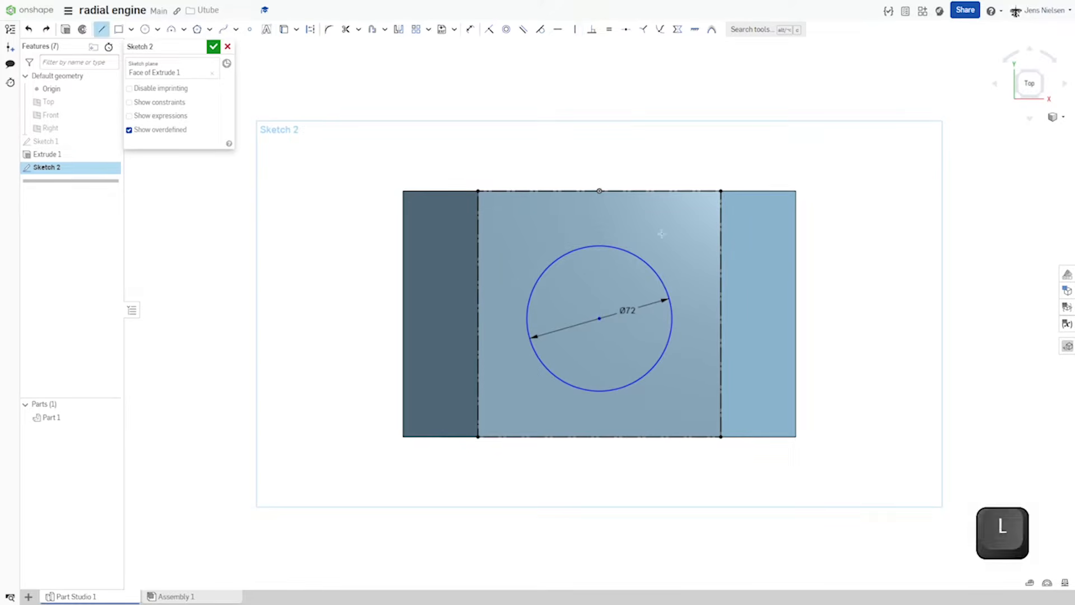
click(599, 318)
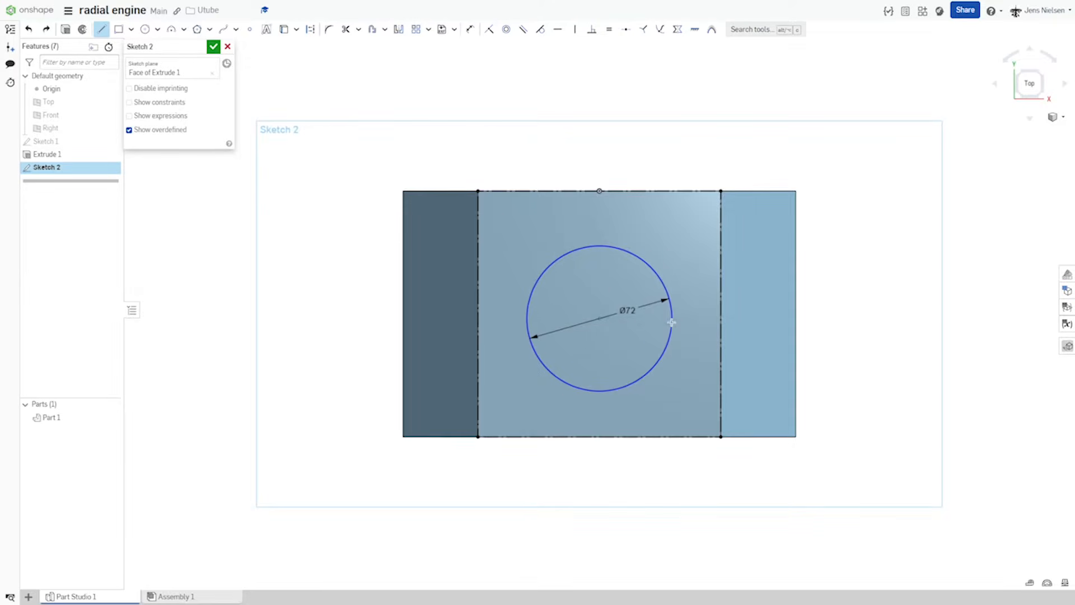
click(719, 315)
key(Escape)
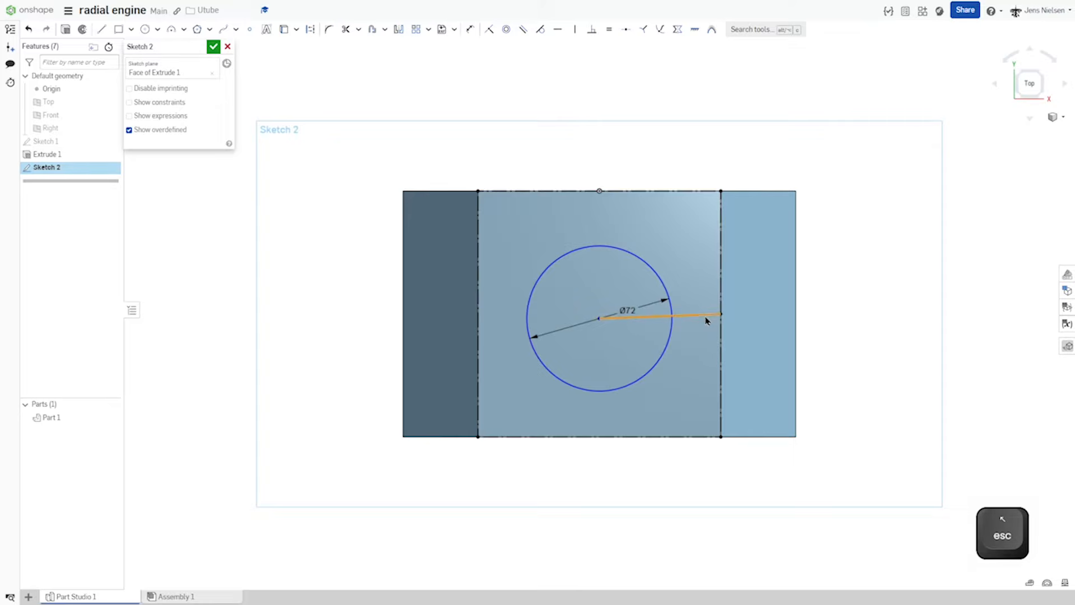
key(d)
key(q)
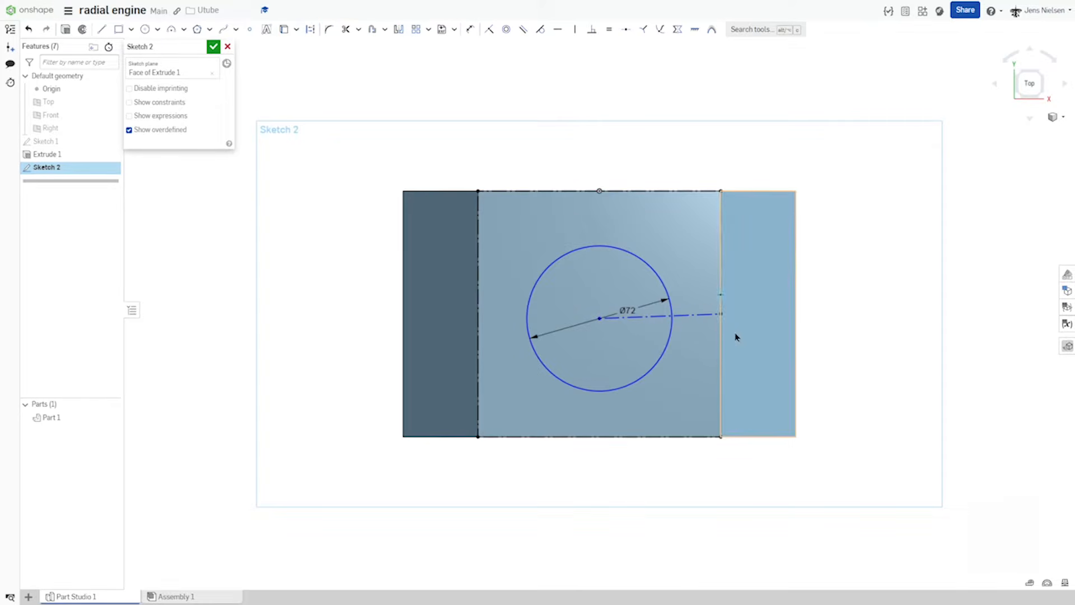
Step: Make the construction line horizontal and finish the sketch
key(d)
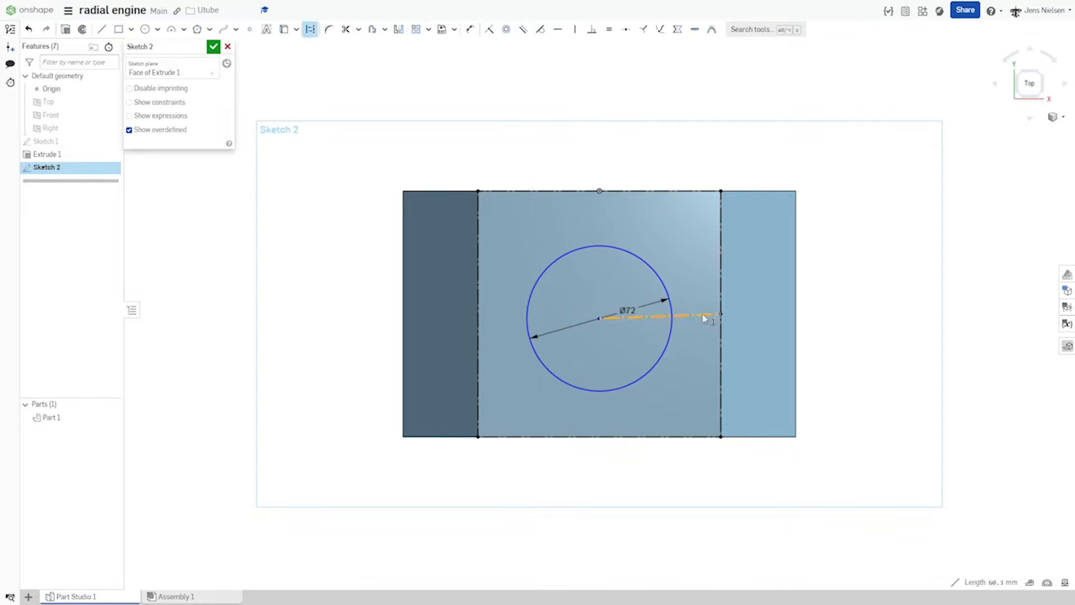
key(h)
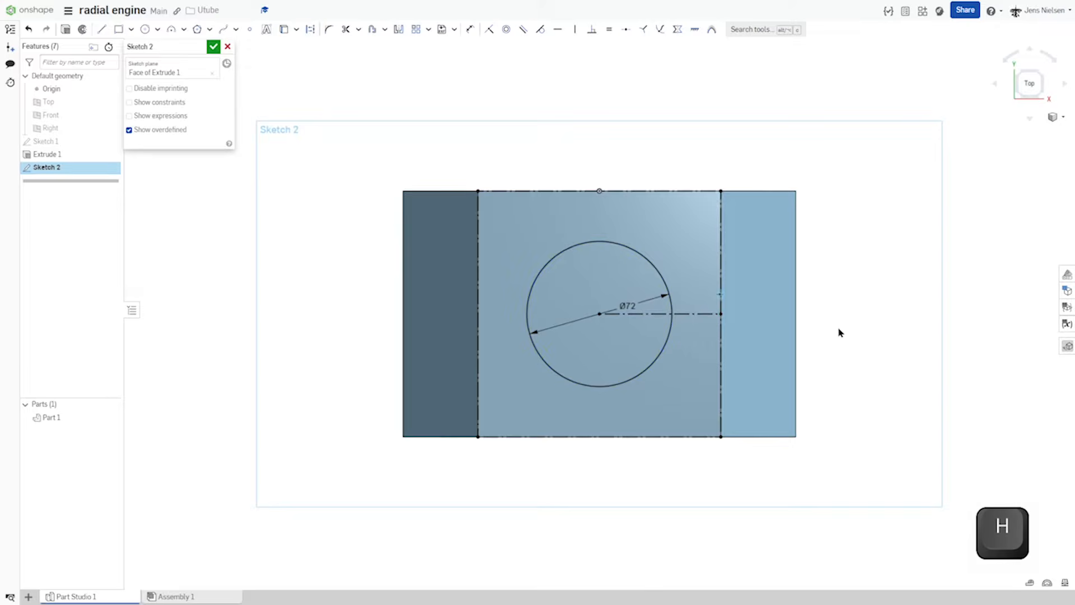
click(212, 48)
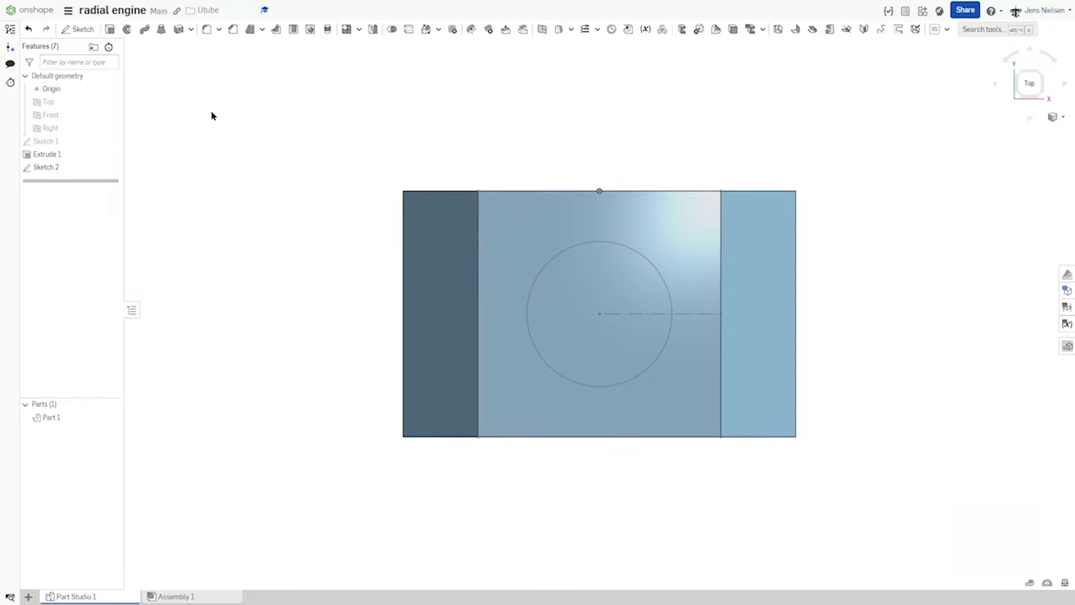
Step: Cut the 72 mm circle through the crankcase's top wall with a Remove extrude ending up to next
key(shift+e)
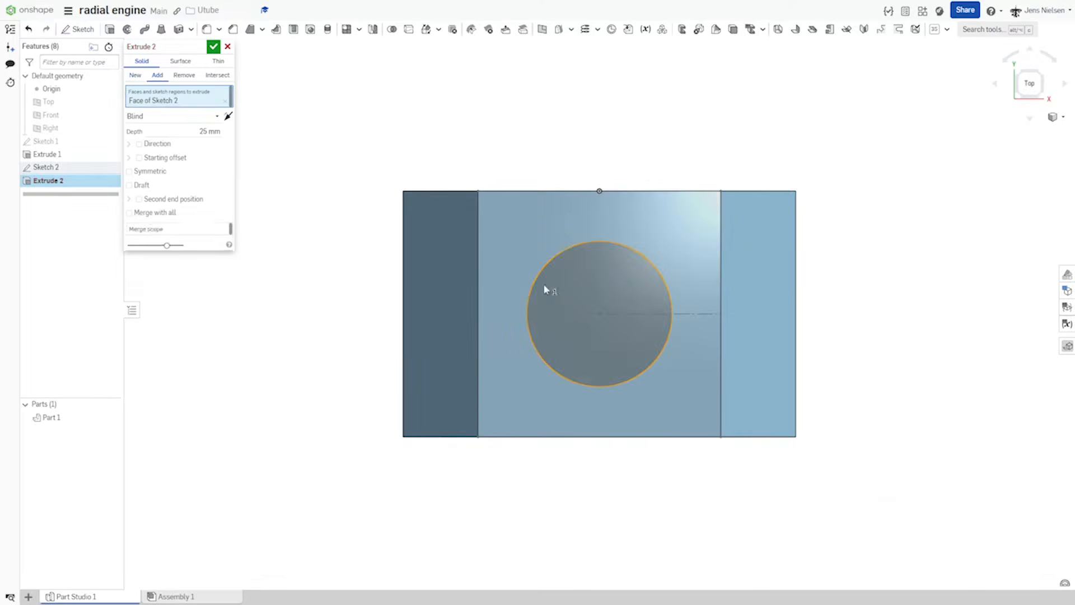
click(184, 77)
click(212, 118)
click(171, 150)
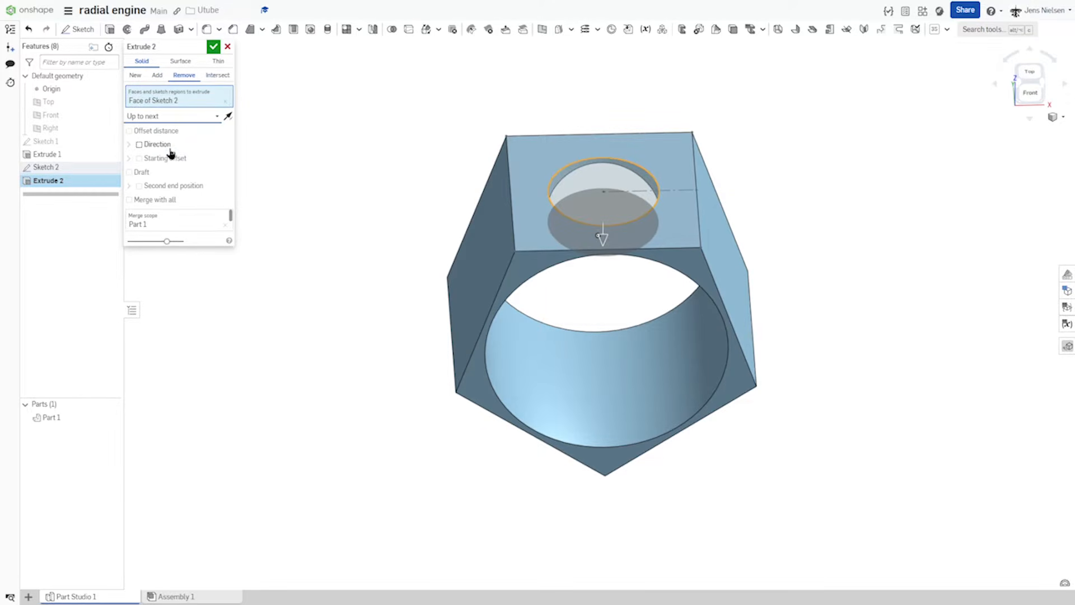
click(213, 47)
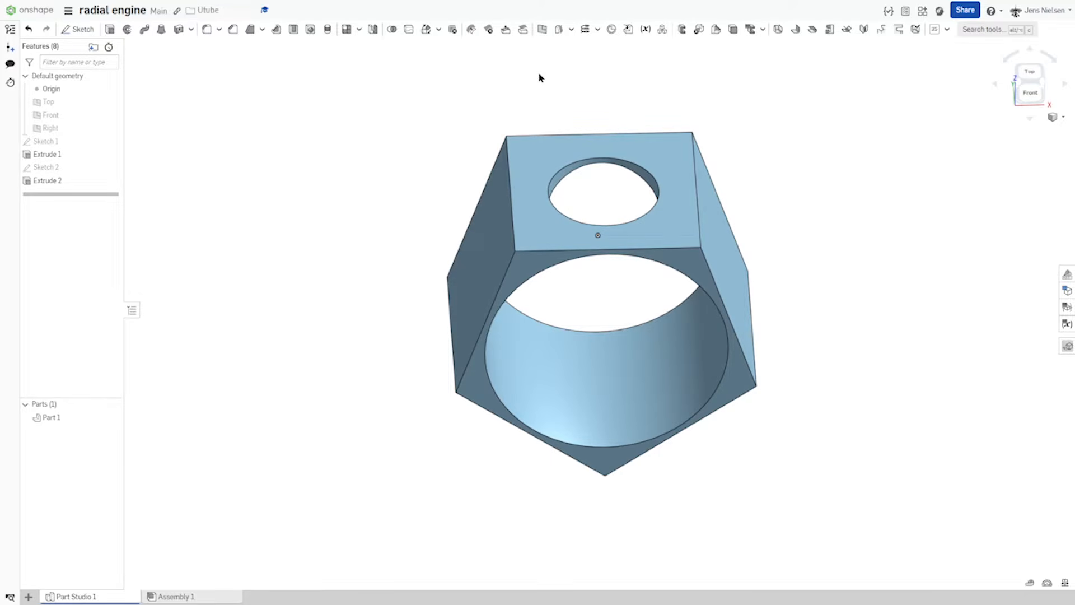
Step: Create a circular feature pattern of the cylinder hole cut around the large bore's axis, with 5 equally spaced instances over 360 degrees
click(359, 30)
click(364, 63)
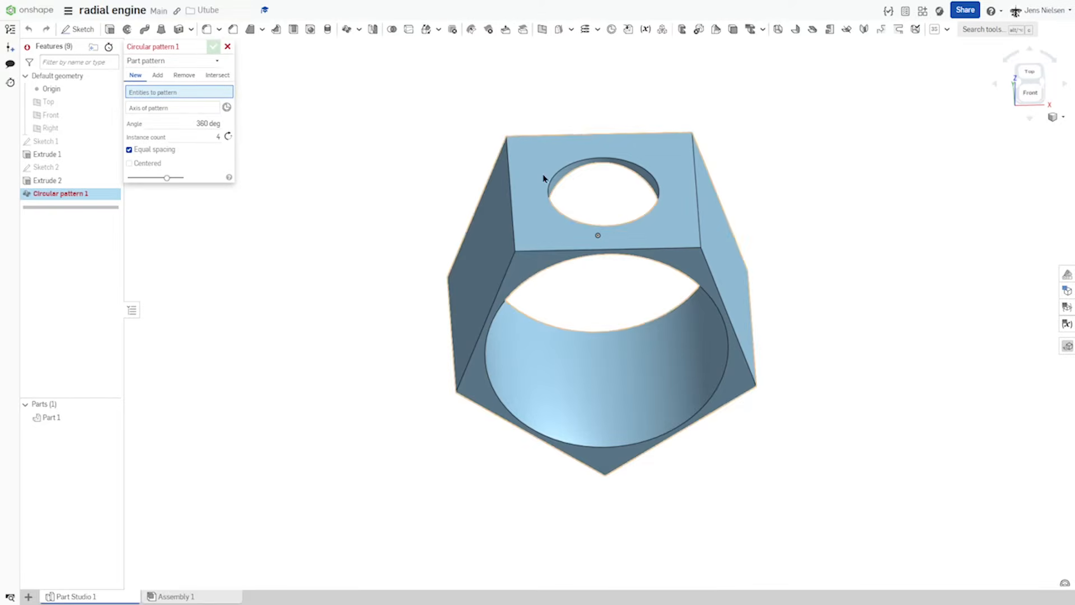
click(214, 60)
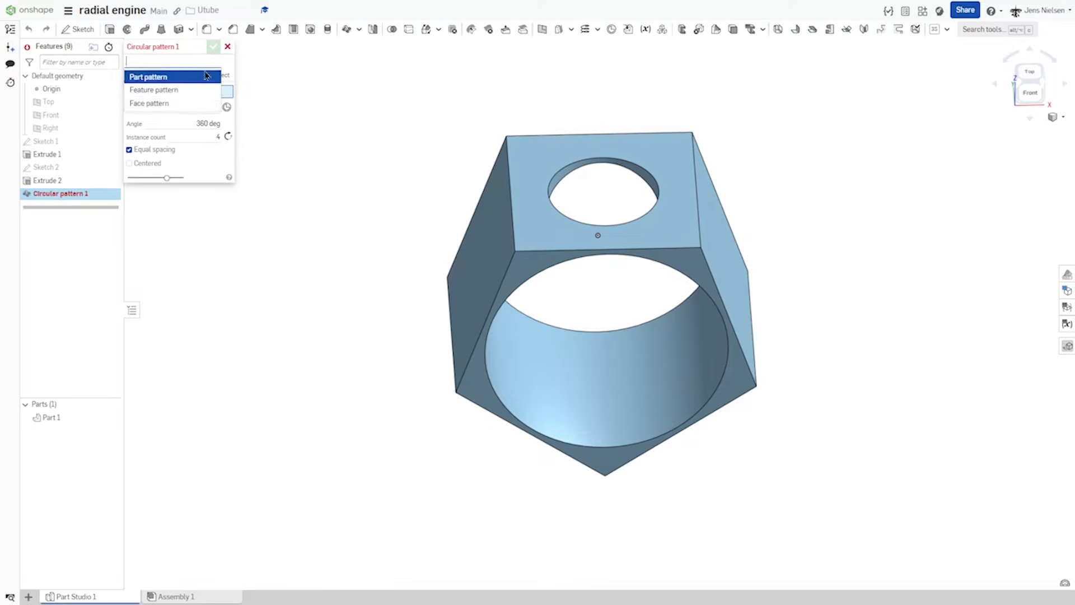
click(168, 90)
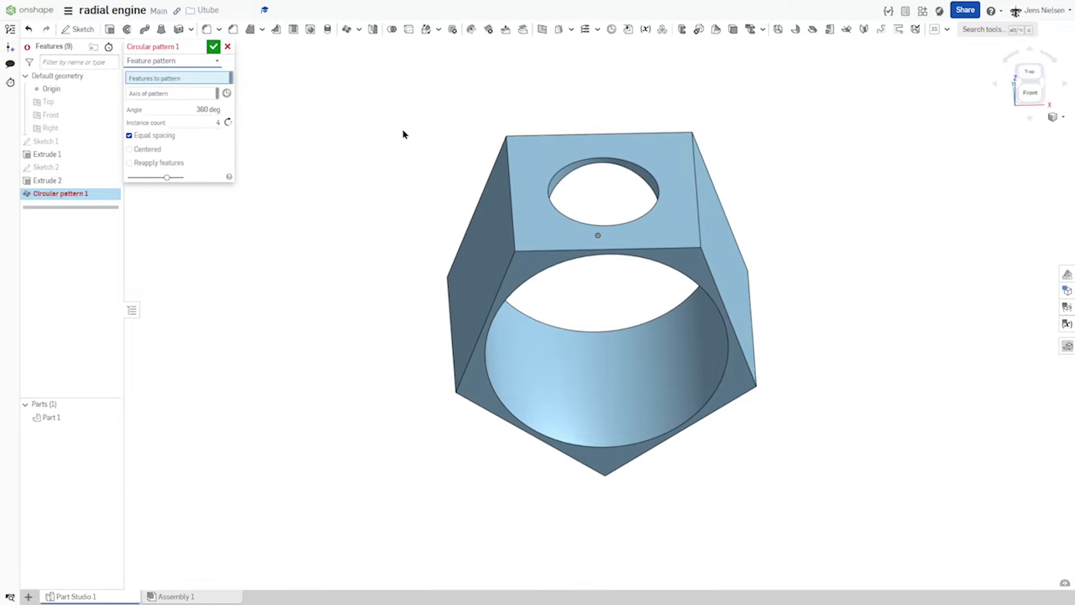
click(558, 182)
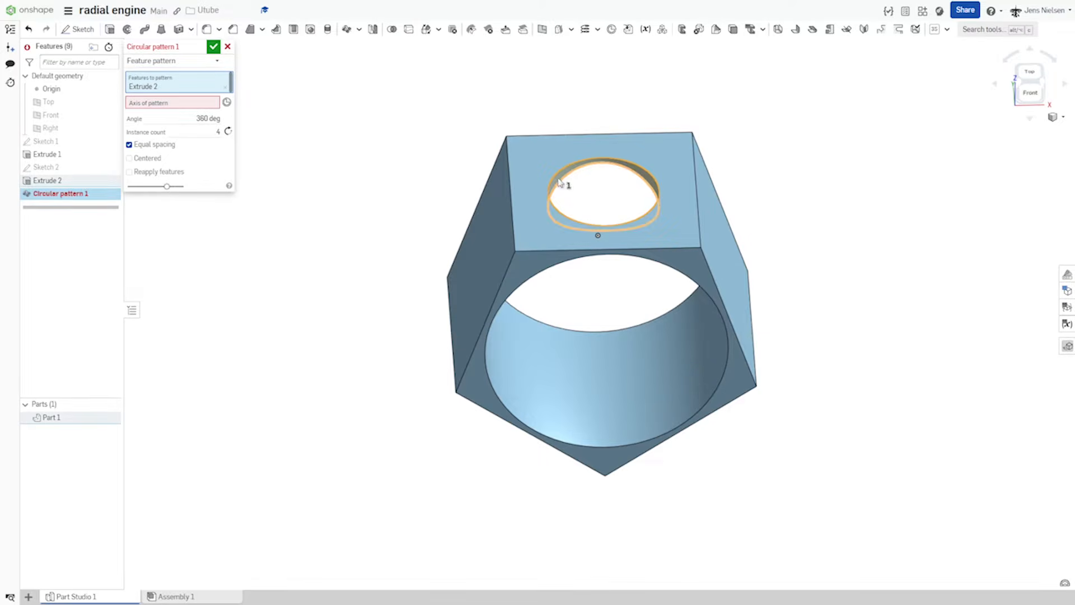
click(543, 383)
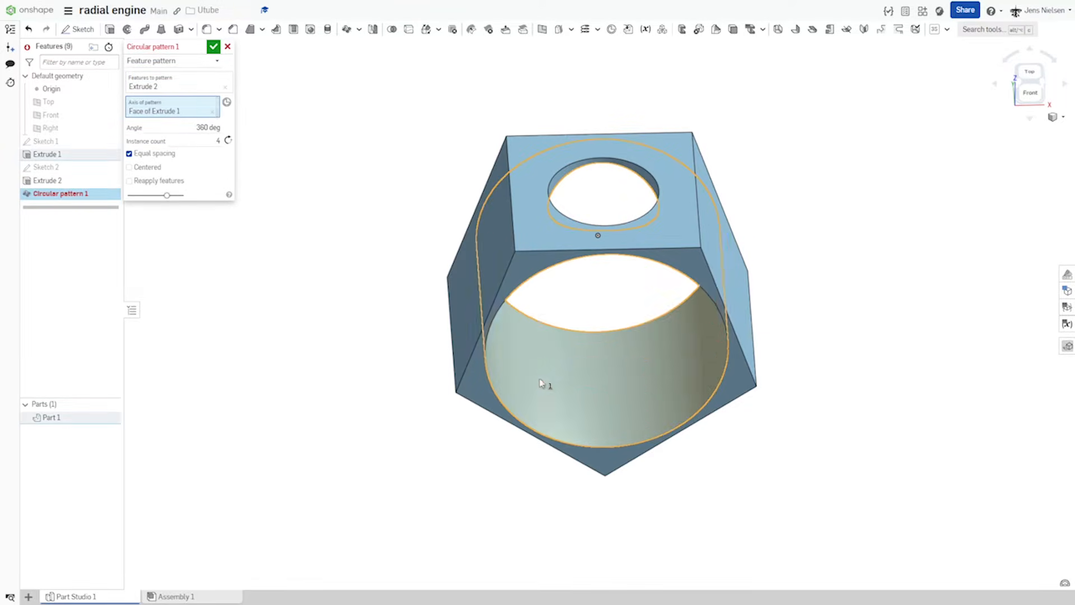
click(218, 139)
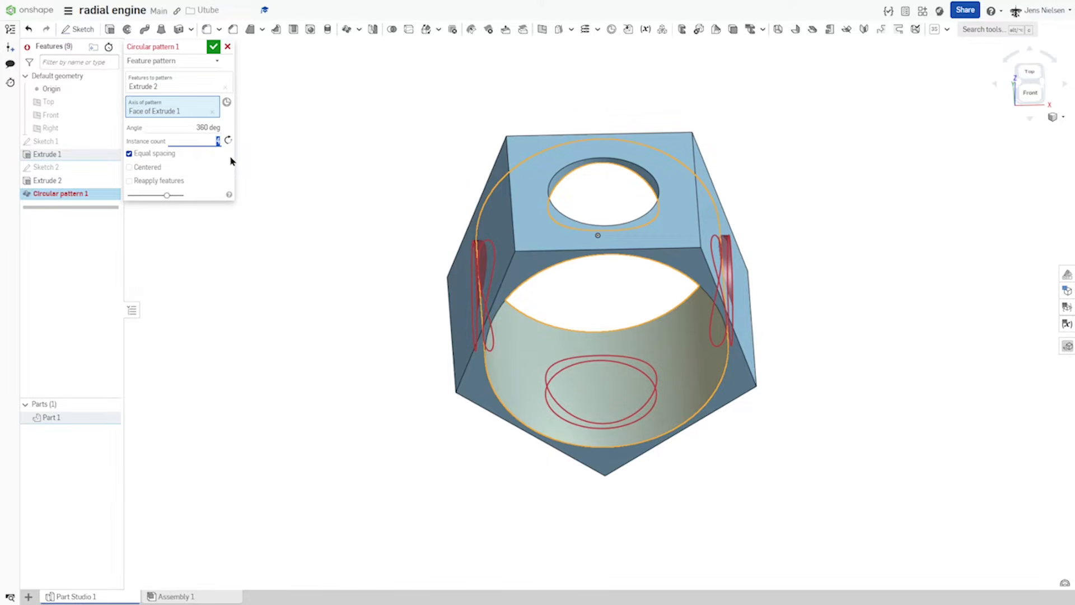
text(5)
key(Return)
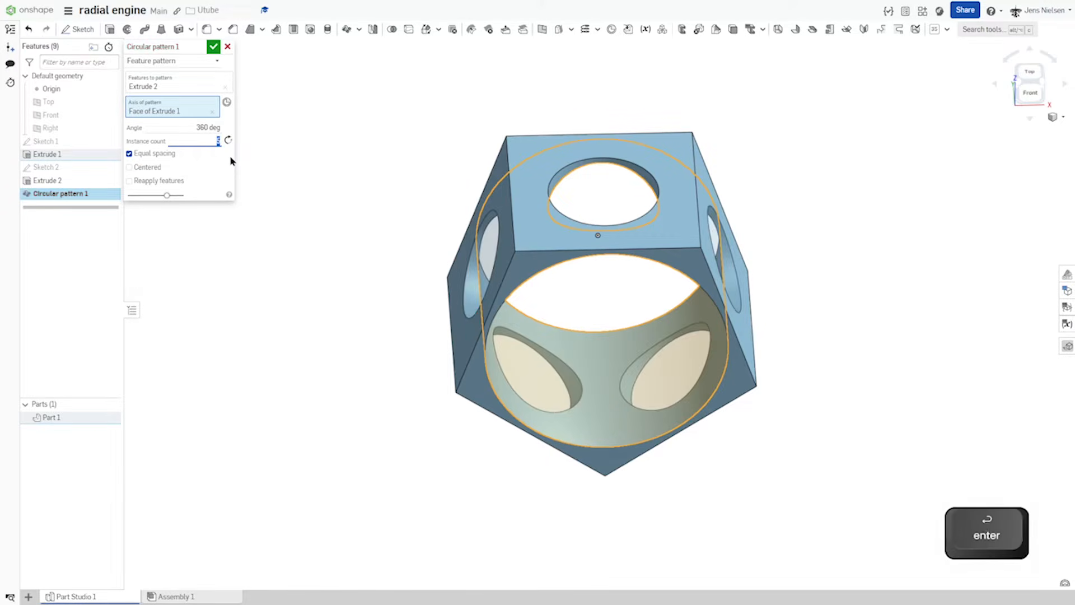
click(213, 50)
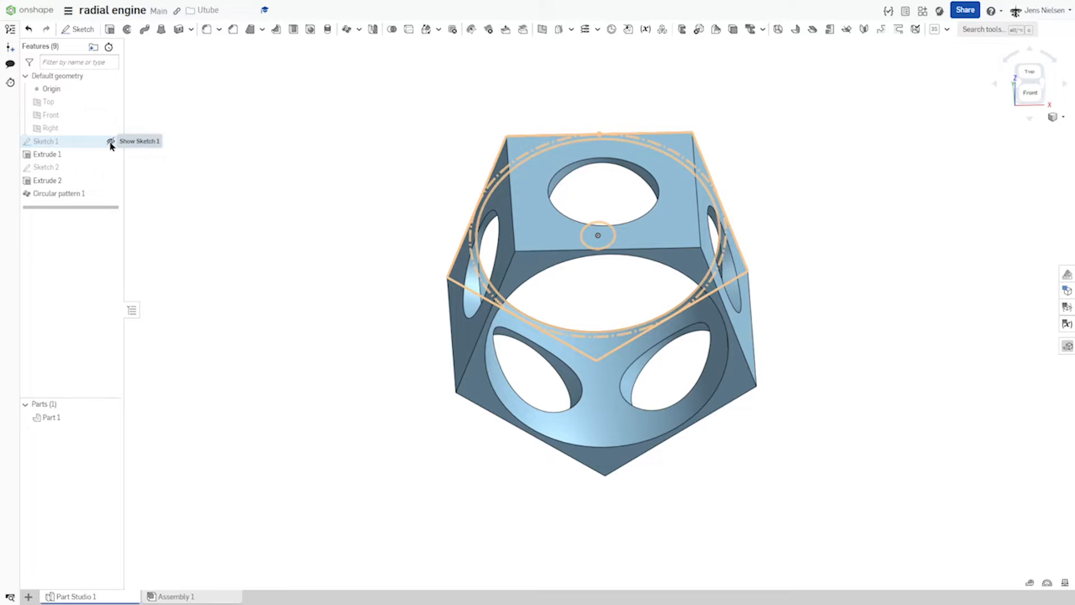
Step: Extrude the ring-shaped region of Sketch 1 by 8 mm outward from the rear of the crankcase, adding to it, and hide the sketch
click(111, 143)
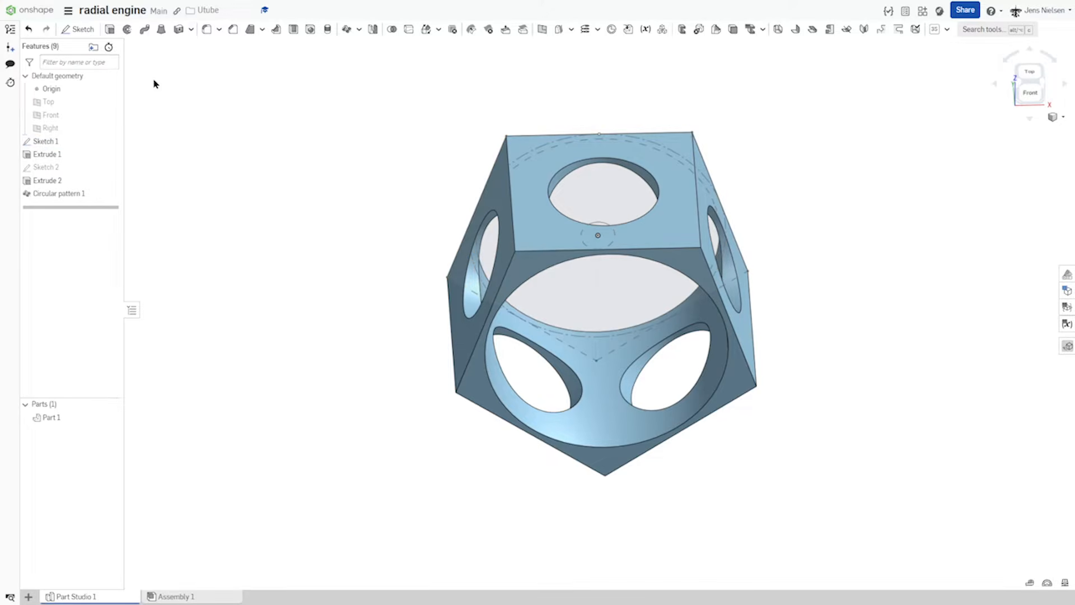
click(70, 142)
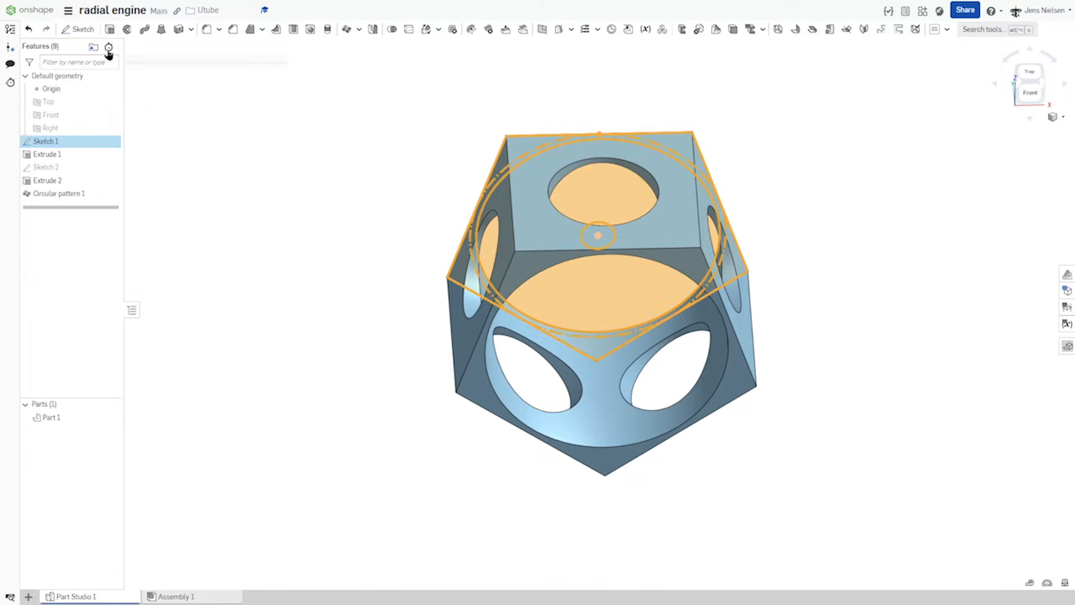
click(110, 29)
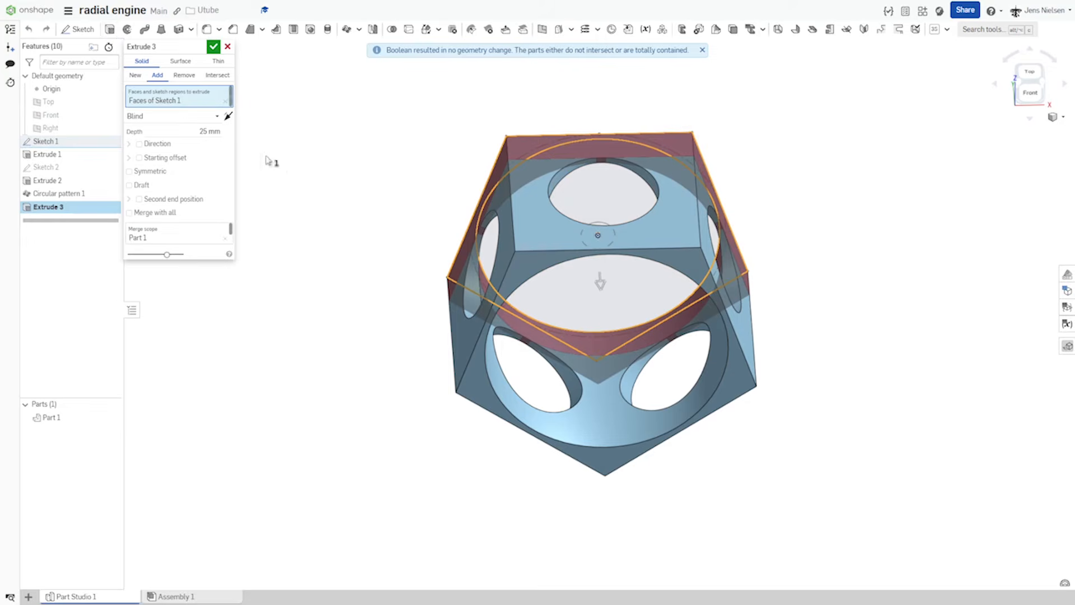
key(shift+7)
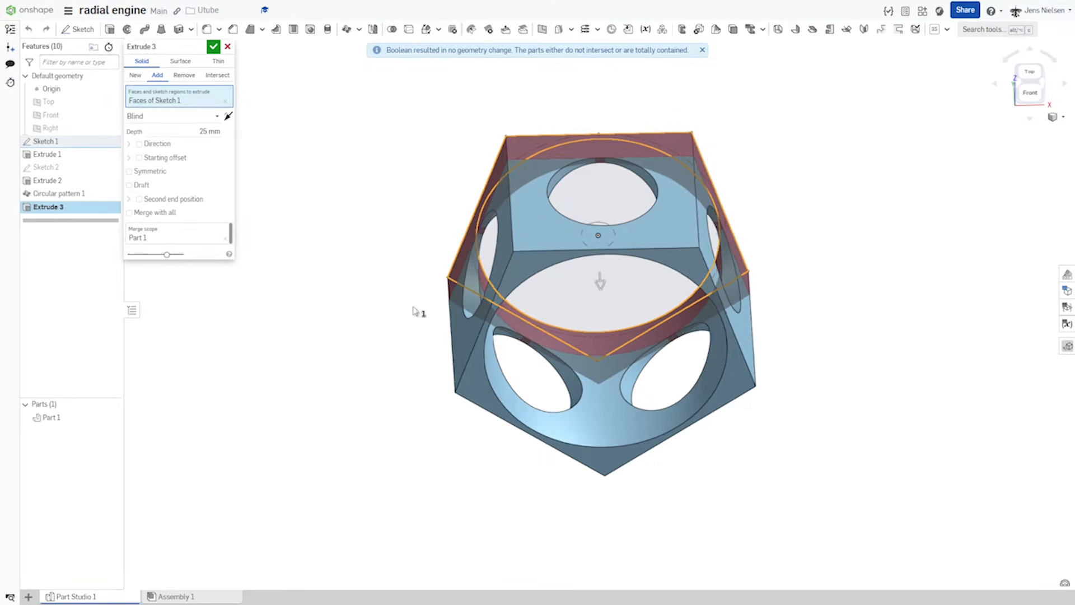
click(228, 116)
click(210, 131)
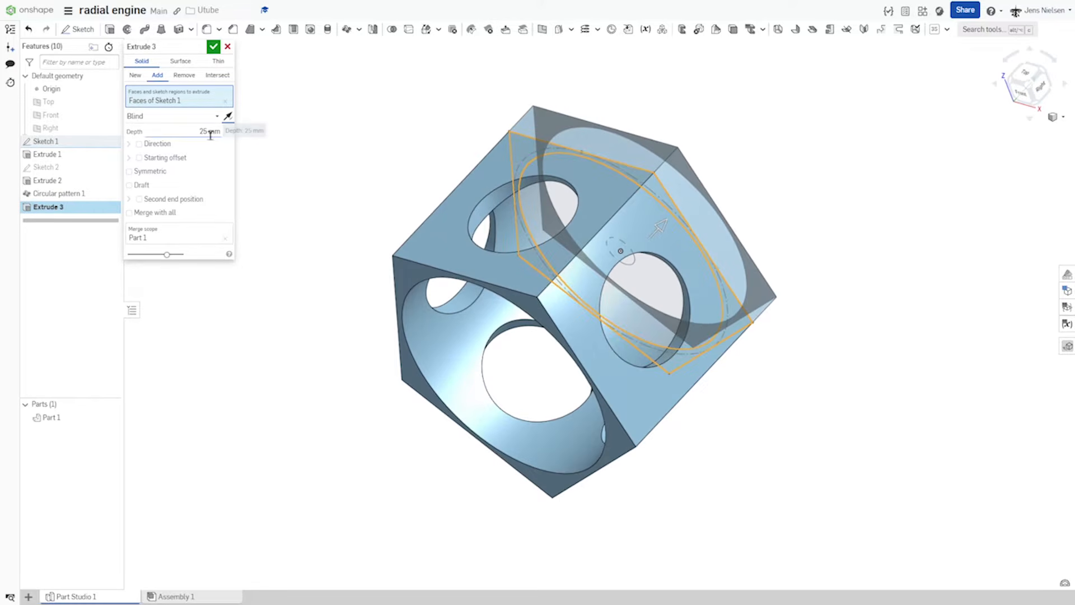
text(8)
click(212, 48)
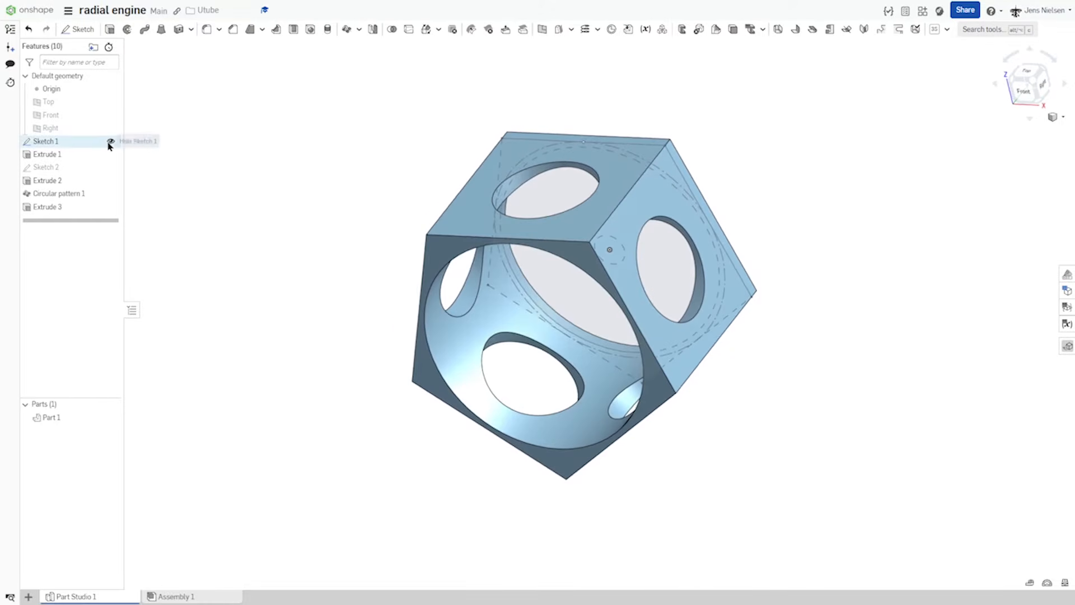
click(110, 141)
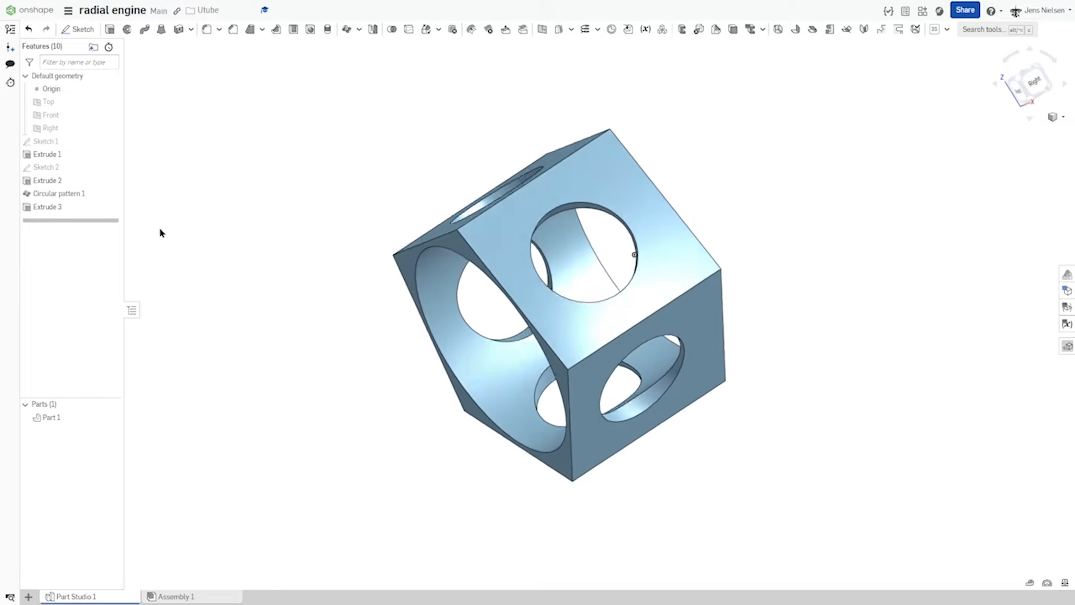
Step: Edit the 8 mm extrusion to also include Sketch 1's inner region around the small central circle, forming a back wall with a centre hole
right_click(65, 206)
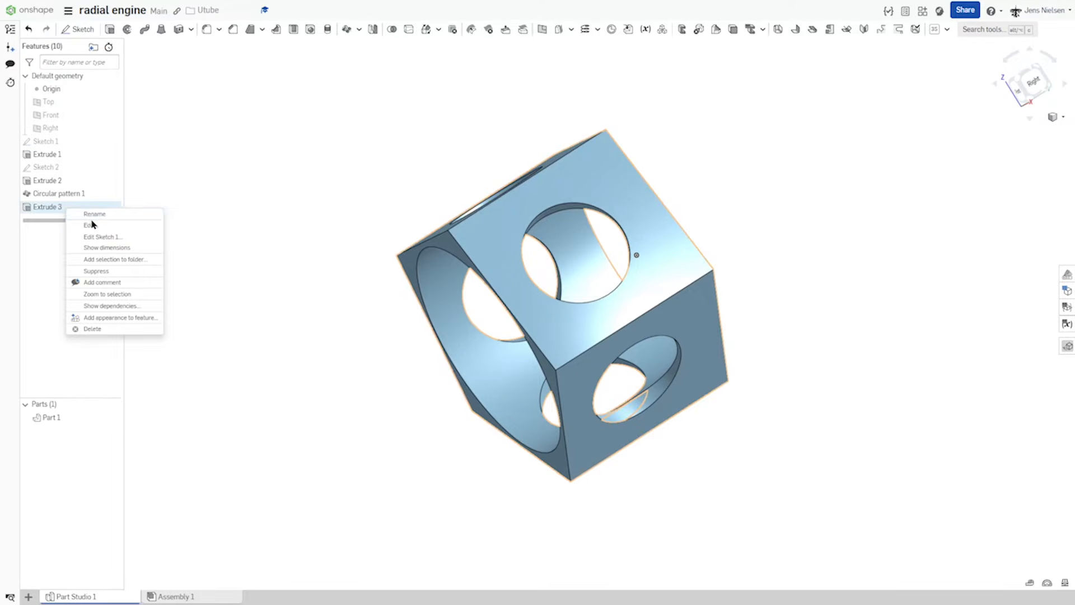
click(89, 225)
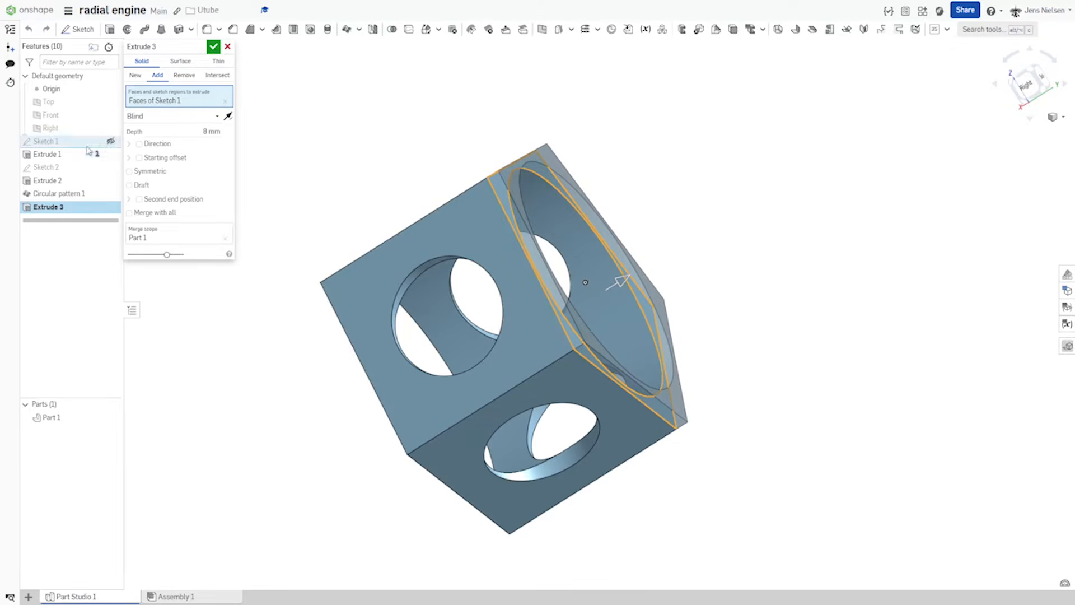
click(110, 141)
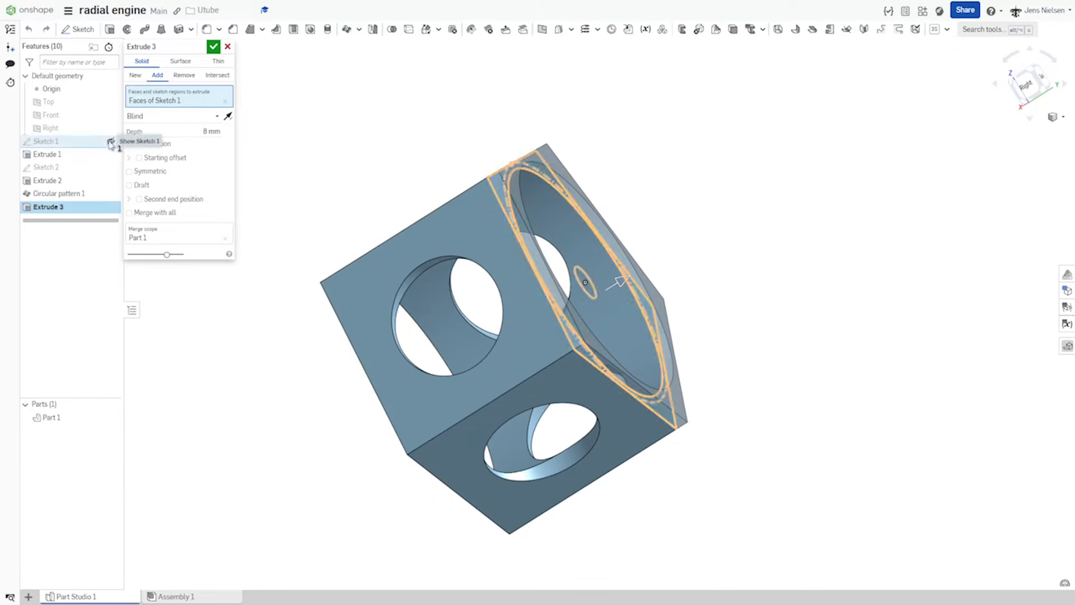
click(572, 227)
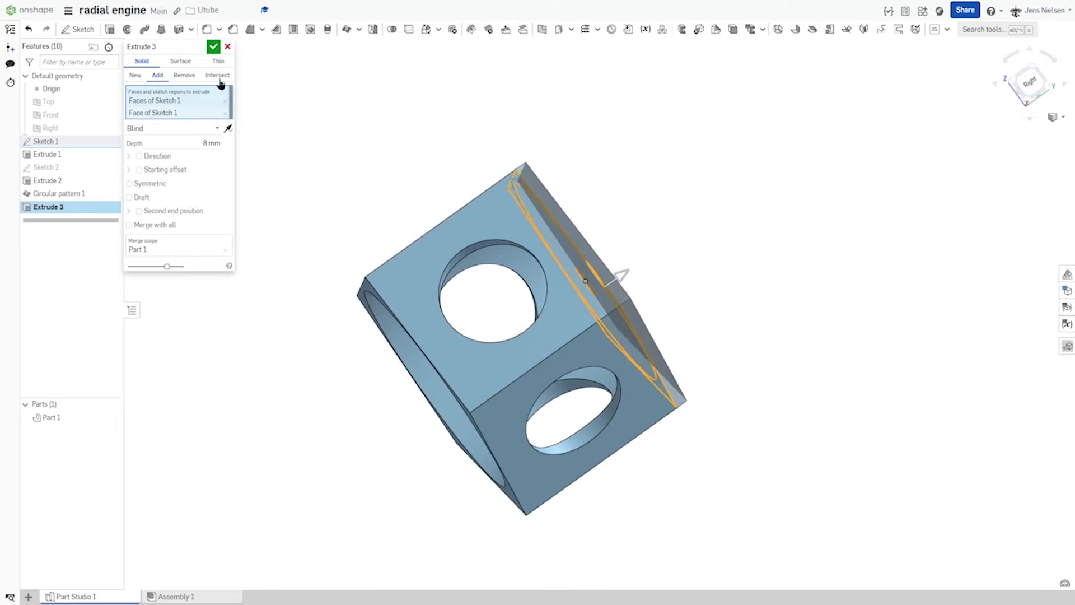
click(213, 48)
Step: Inspect the crankcase's closed back wall and hide Sketch 1
right_drag(609, 244, 649, 242)
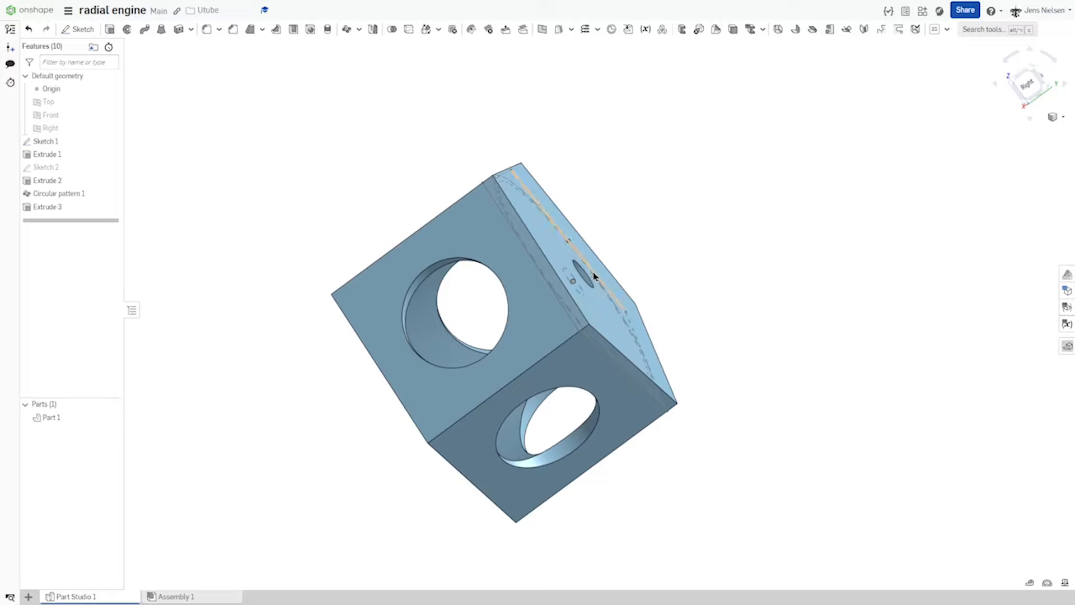
right_drag(660, 223, 690, 201)
mouse_move(606, 271)
right_down()
mouse_move(576, 287)
mouse_move(587, 263)
mouse_move(603, 263)
mouse_move(324, 218)
mouse_move(99, 139)
right_up()
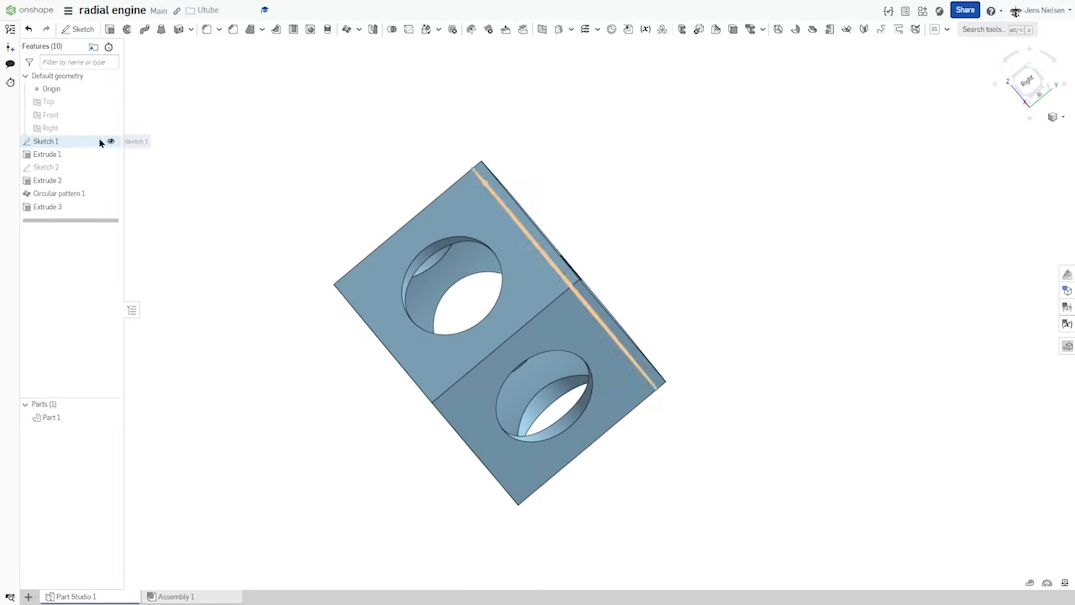
mouse_move(170, 161)
right_down()
mouse_move(187, 173)
mouse_move(192, 274)
mouse_move(183, 265)
right_up()
click(110, 141)
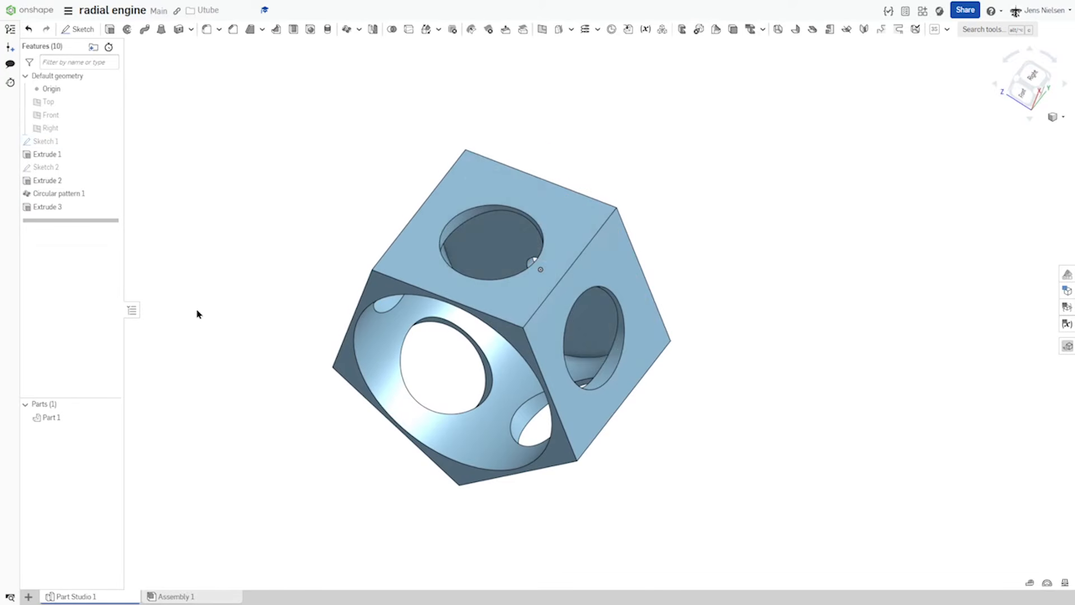
Step: Rename Part 1 as crankcase
key(f)
right_click(68, 422)
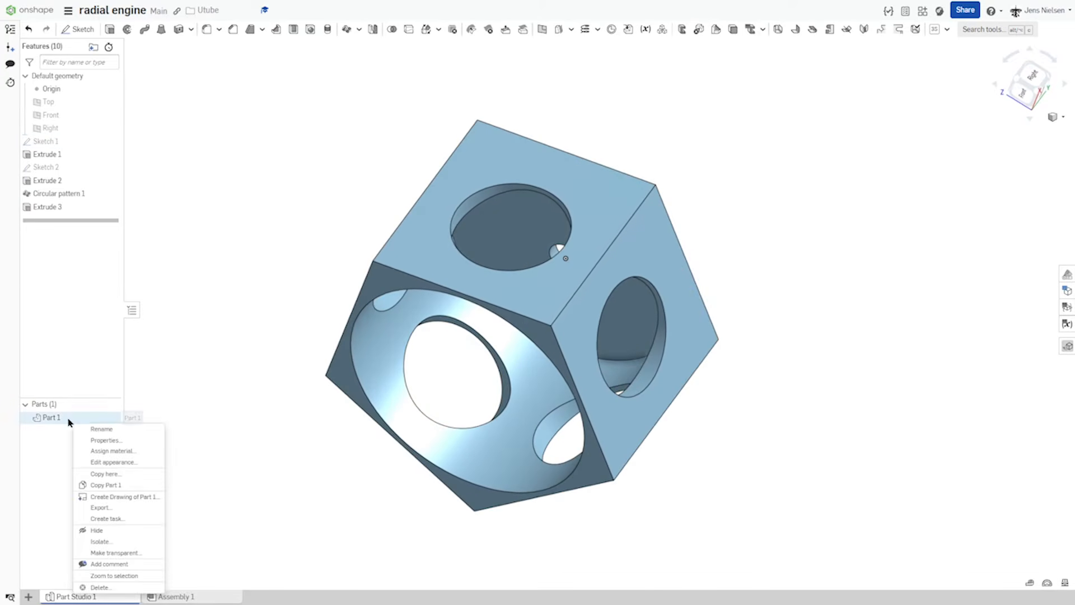
click(105, 430)
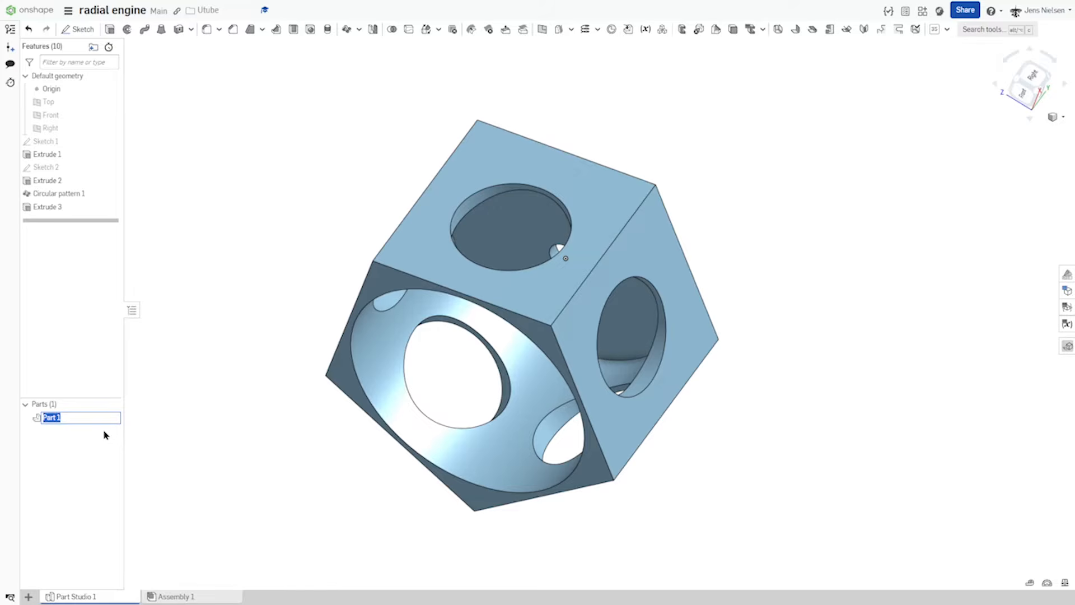
text(c)
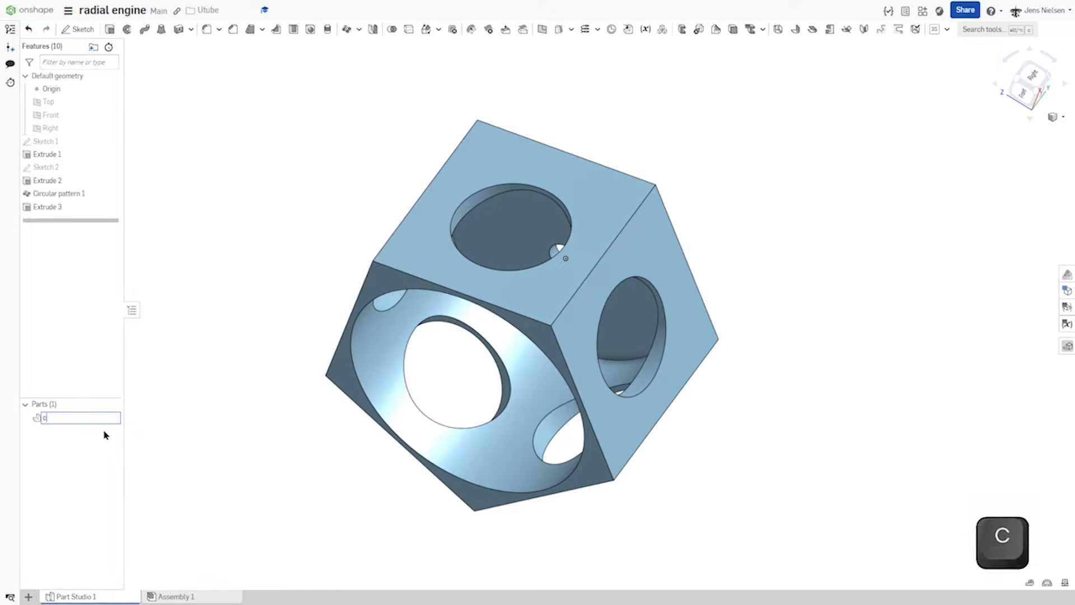
text(rankcase)
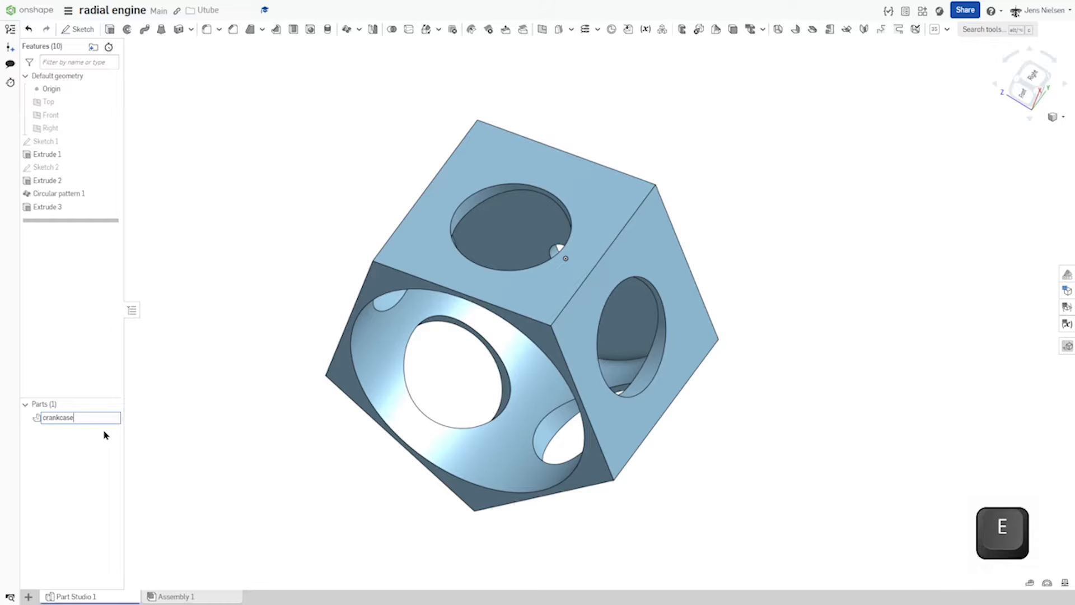
key(Return)
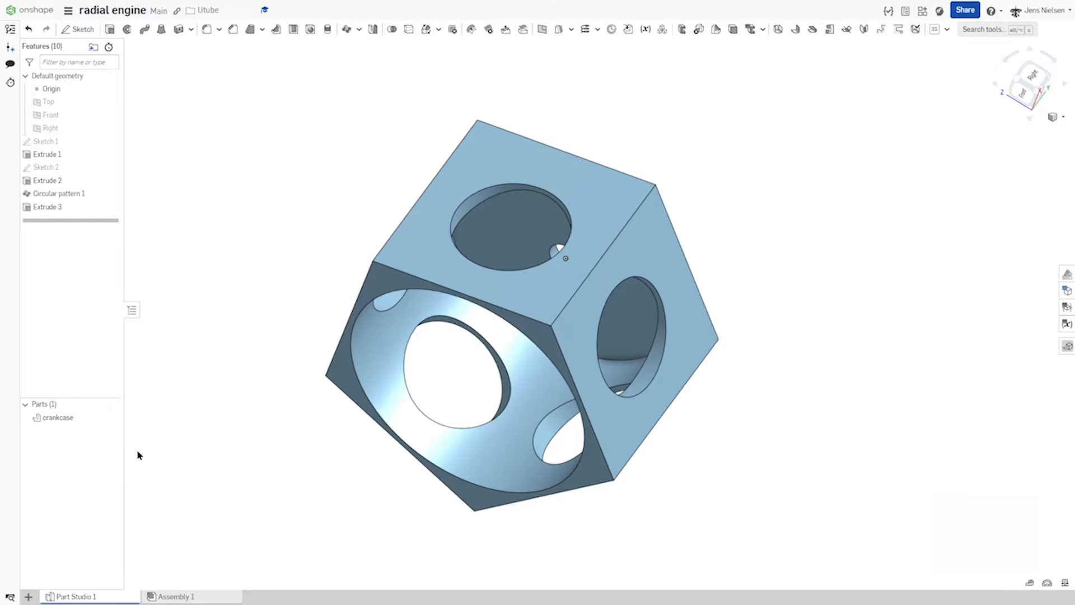
Step: Set the crankcase part's appearance to light grey, colour CCCCCC
right_click(56, 419)
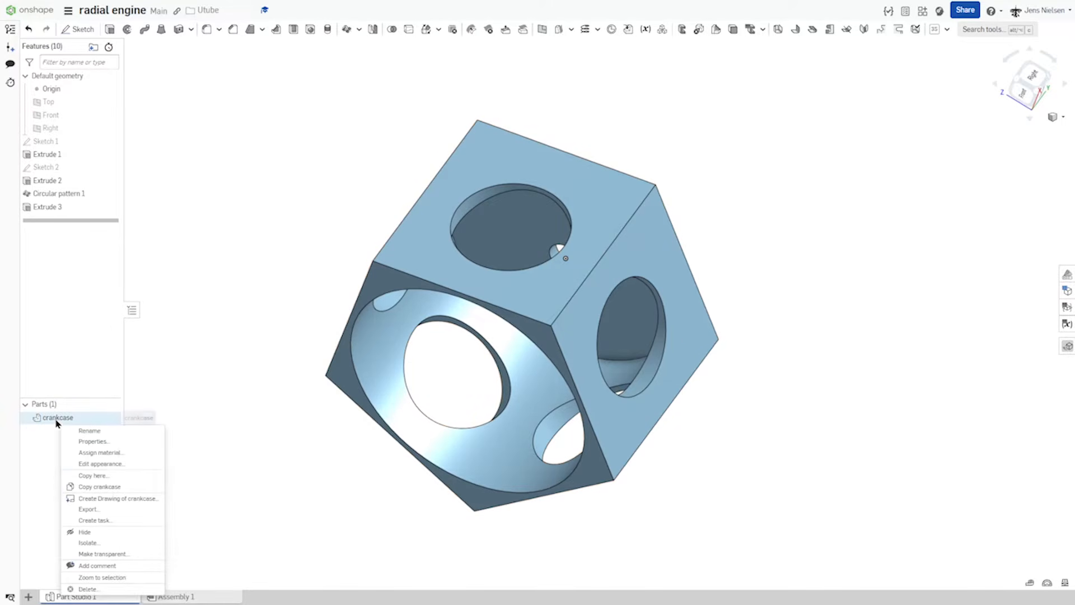
click(99, 463)
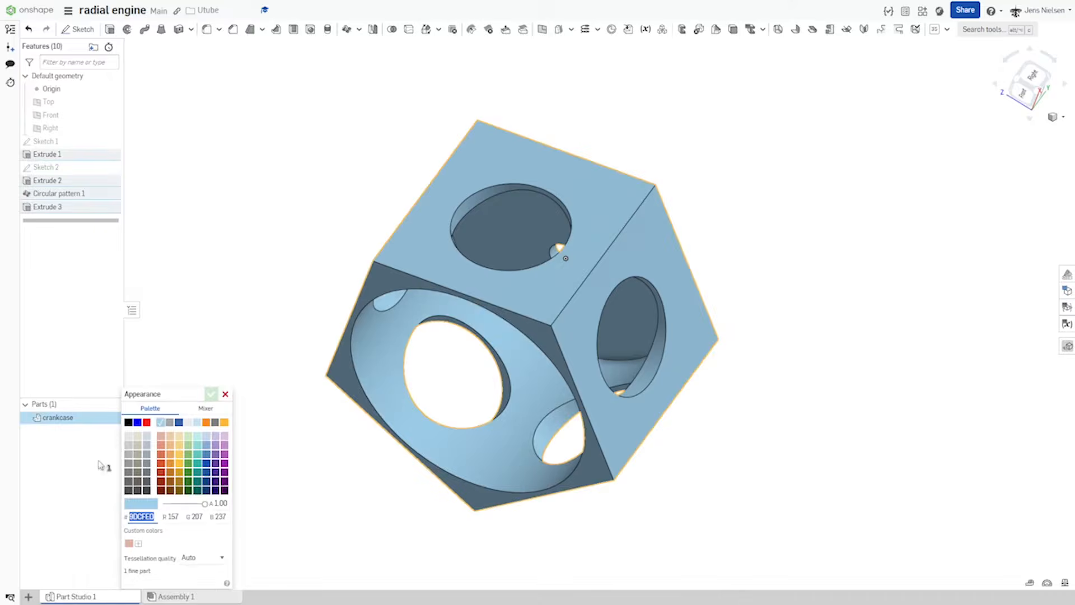
click(129, 446)
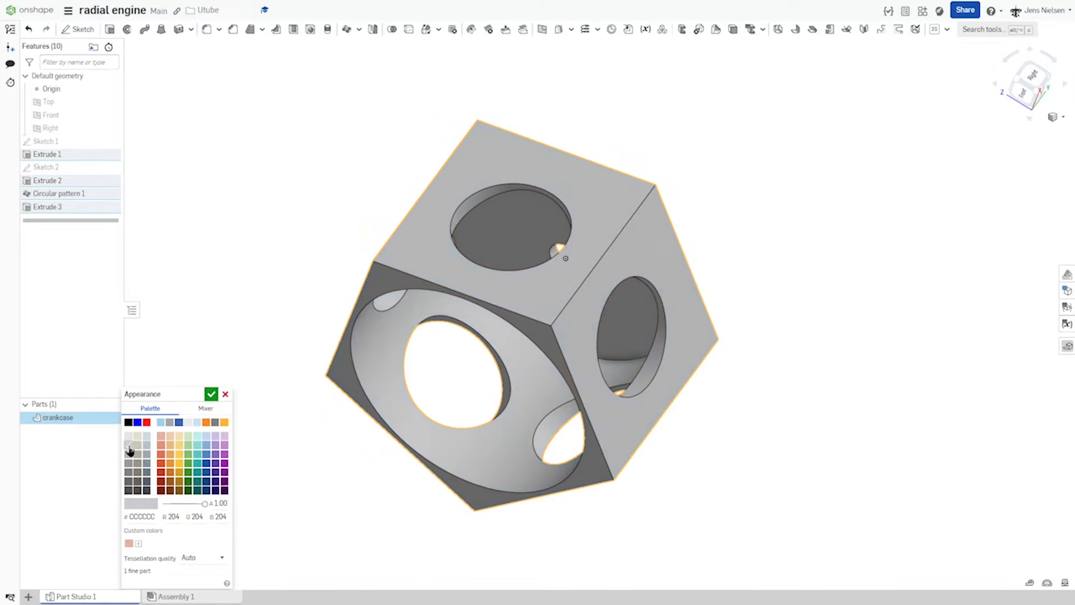
click(211, 393)
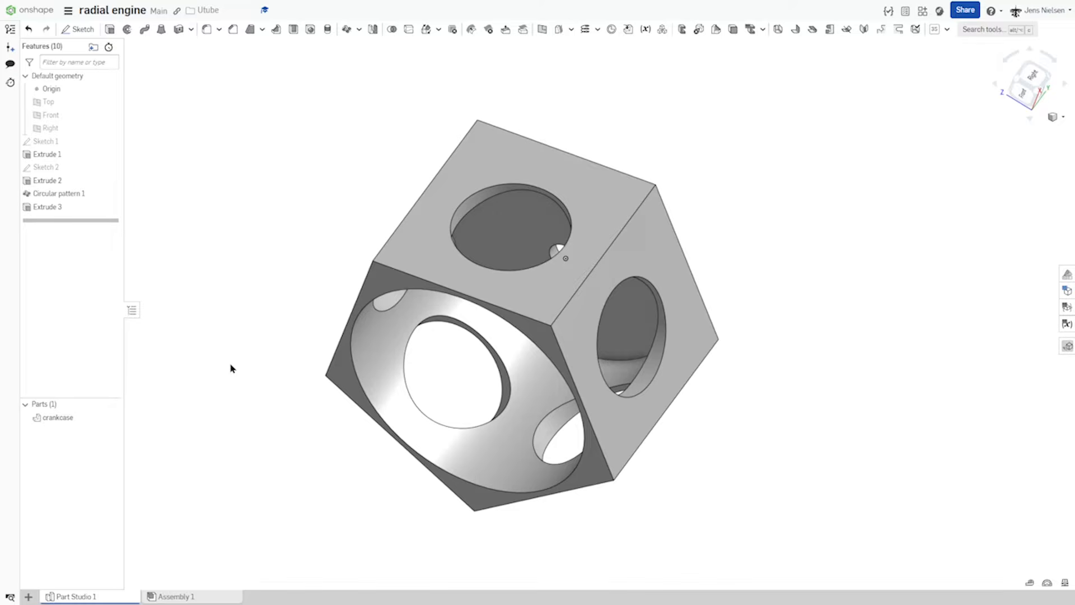
Step: Fillet the five outer corner edges between the crankcase's flat sides with a 4 mm radius and conic control
click(207, 30)
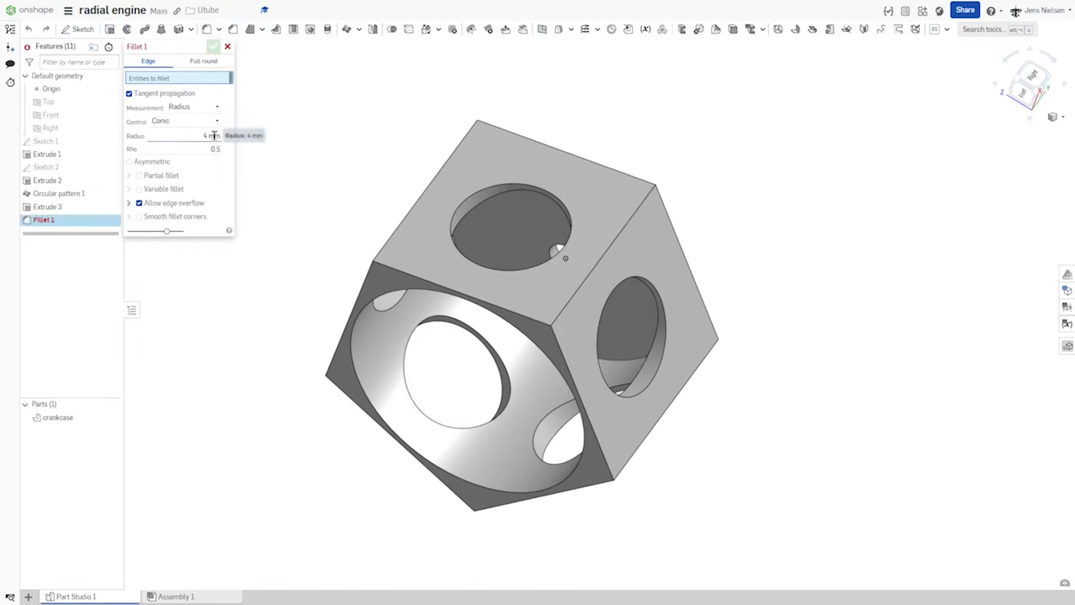
click(395, 230)
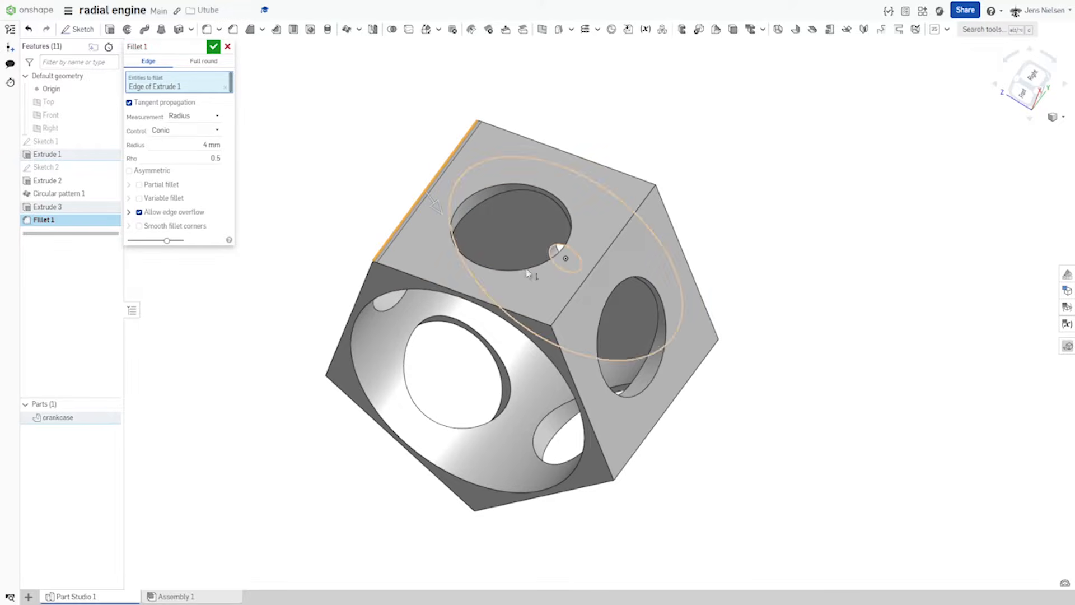
click(568, 310)
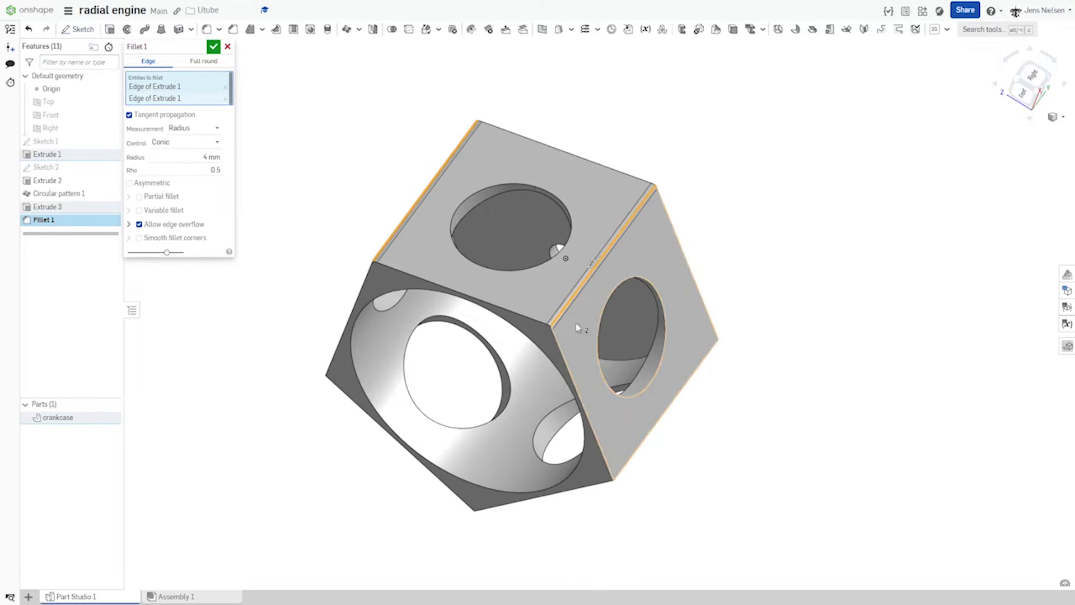
click(641, 452)
right_drag(642, 452, 554, 486)
click(554, 486)
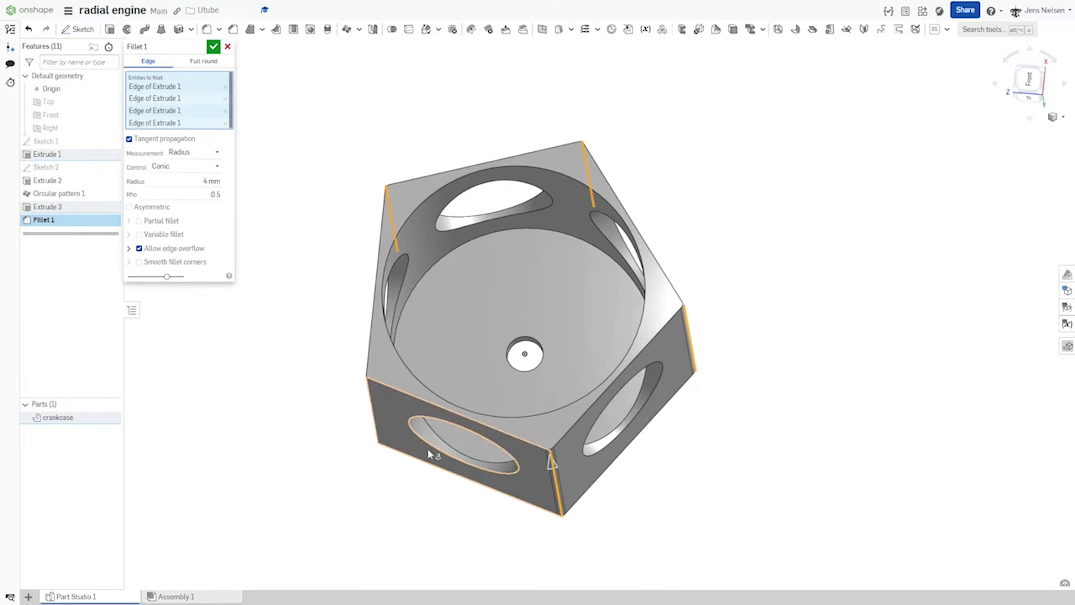
click(375, 411)
right_drag(372, 391, 339, 249)
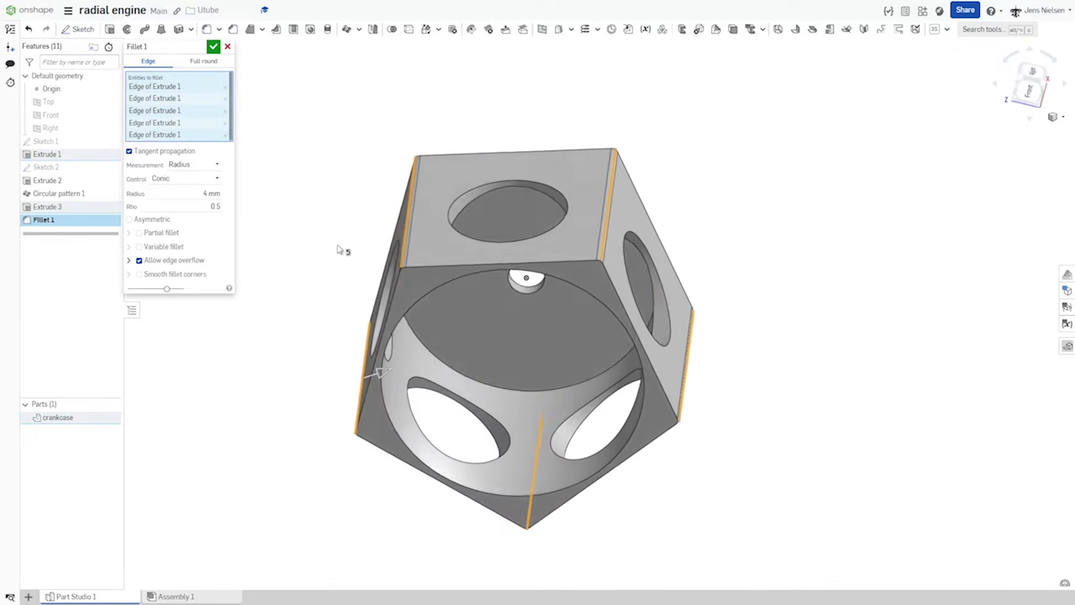
click(213, 47)
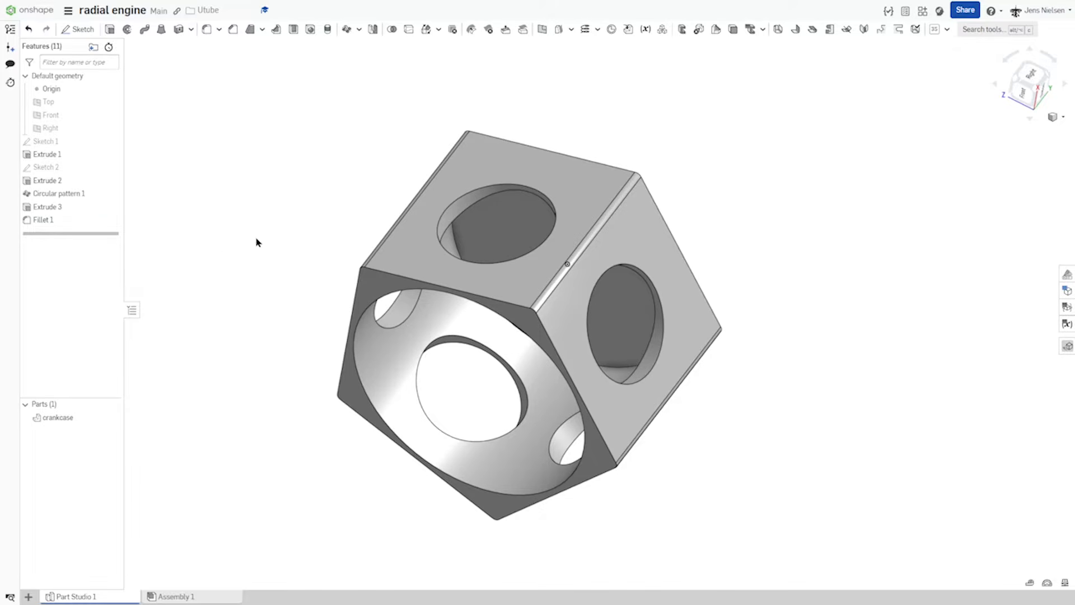
Step: Group all features from Sketch 1 through Fillet 1 into a folder named crankcase
click(45, 144)
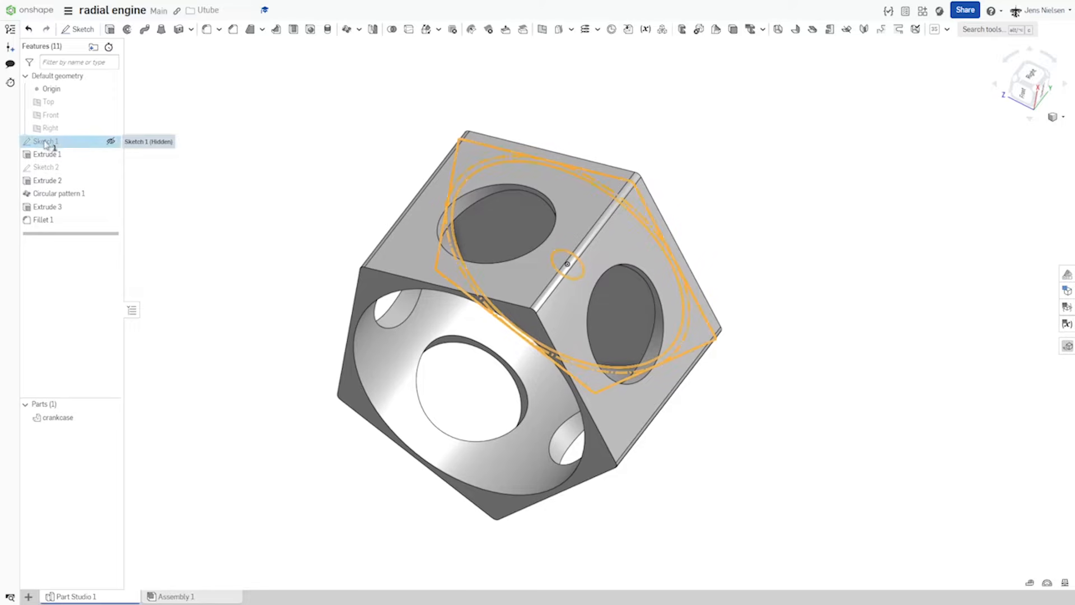
shift+click(56, 222)
right_click(57, 224)
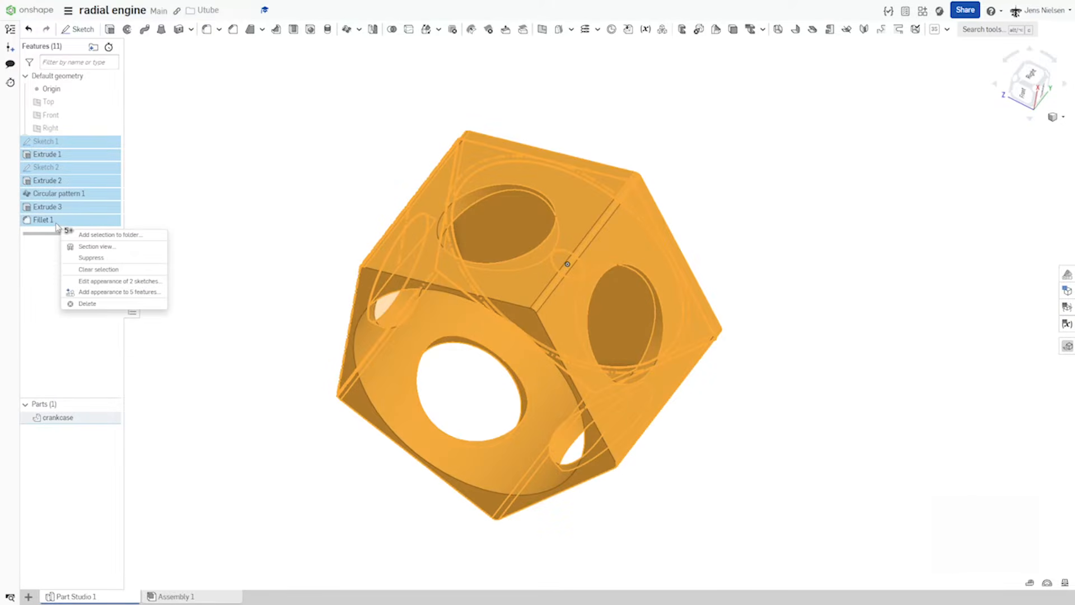
click(103, 236)
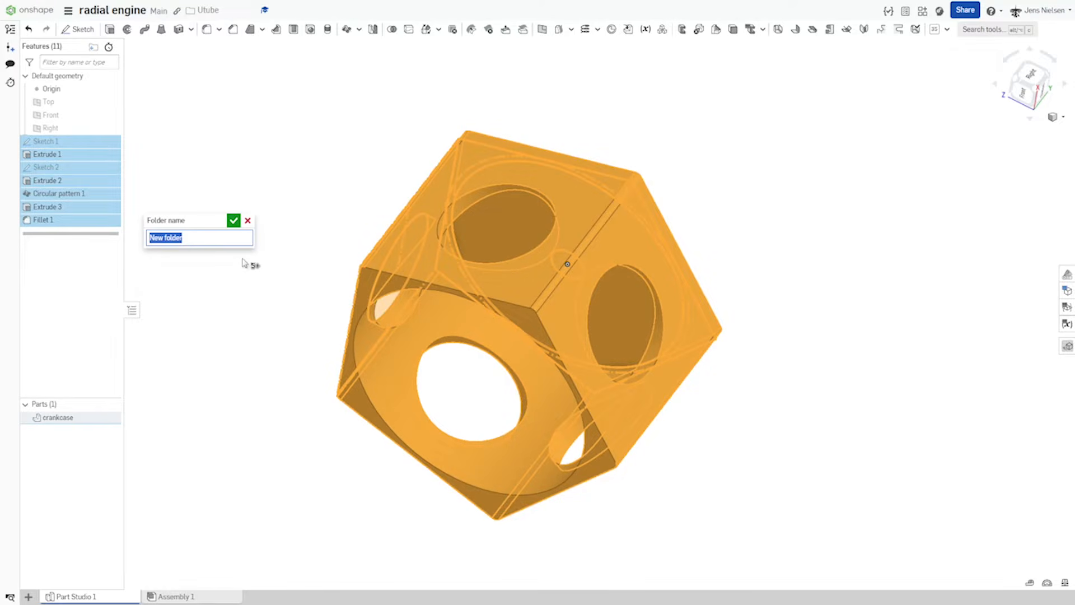
text(cran)
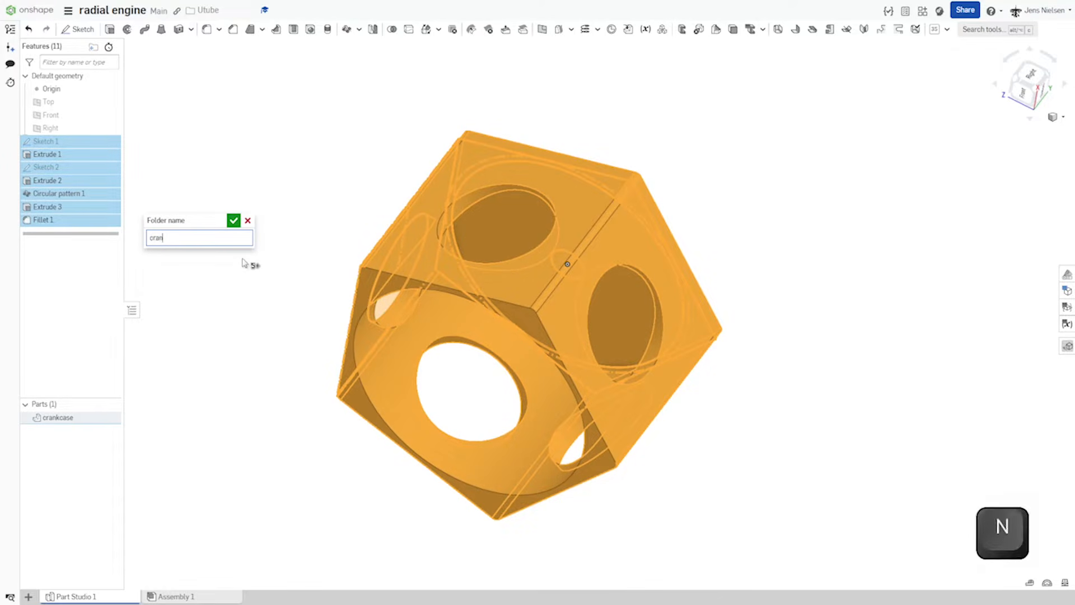
text(kcase)
key(Return)
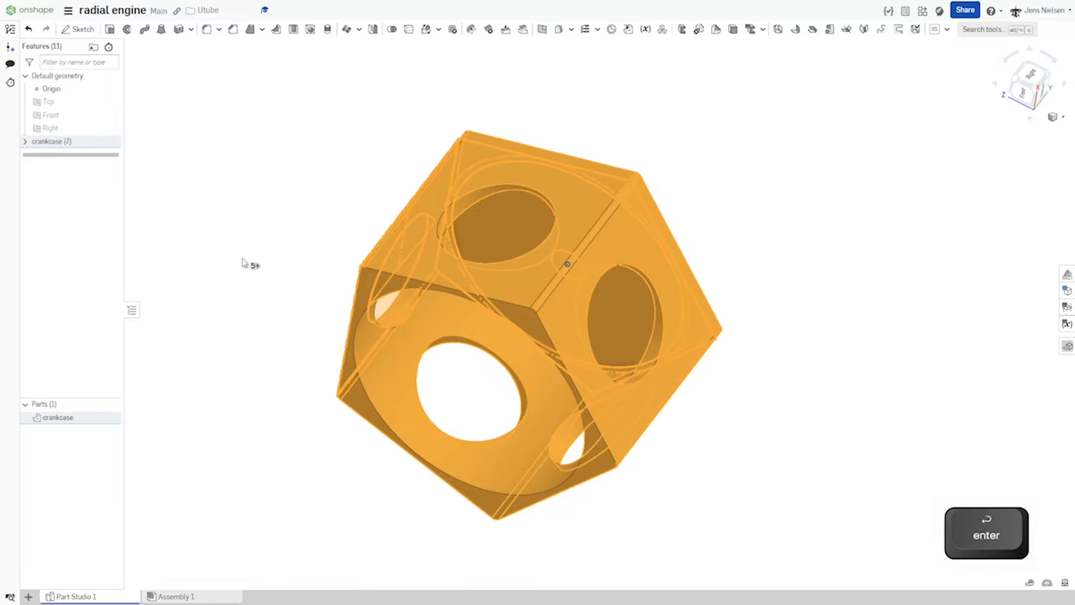
click(253, 263)
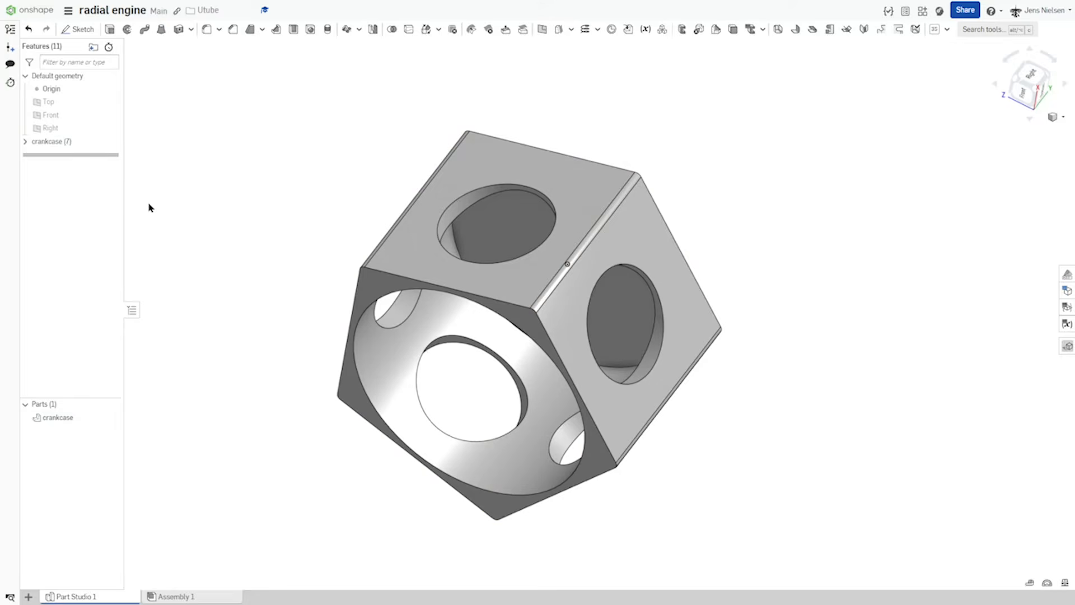
Step: Start a sketch on the crankcase's upward-facing flat side and project the edge of its cylinder hole into it
key(shift+7)
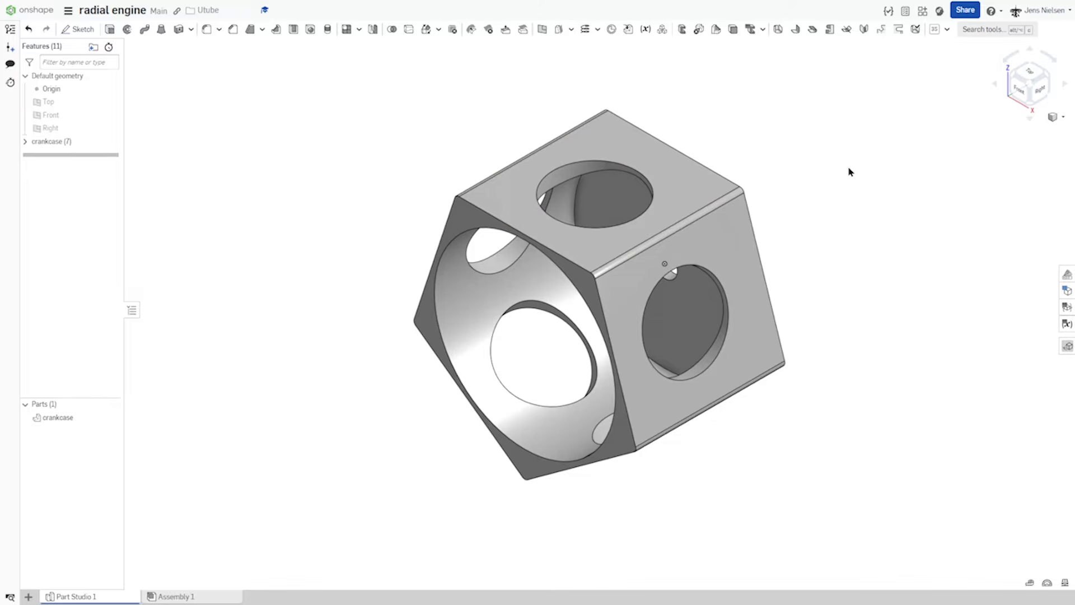
key(s)
click(865, 164)
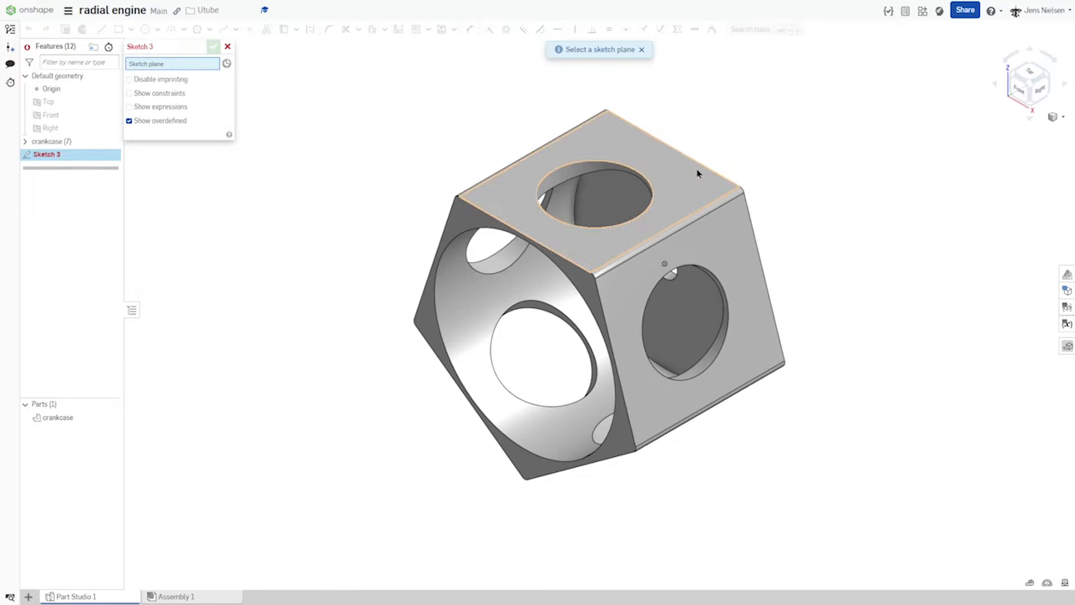
click(680, 185)
key(u)
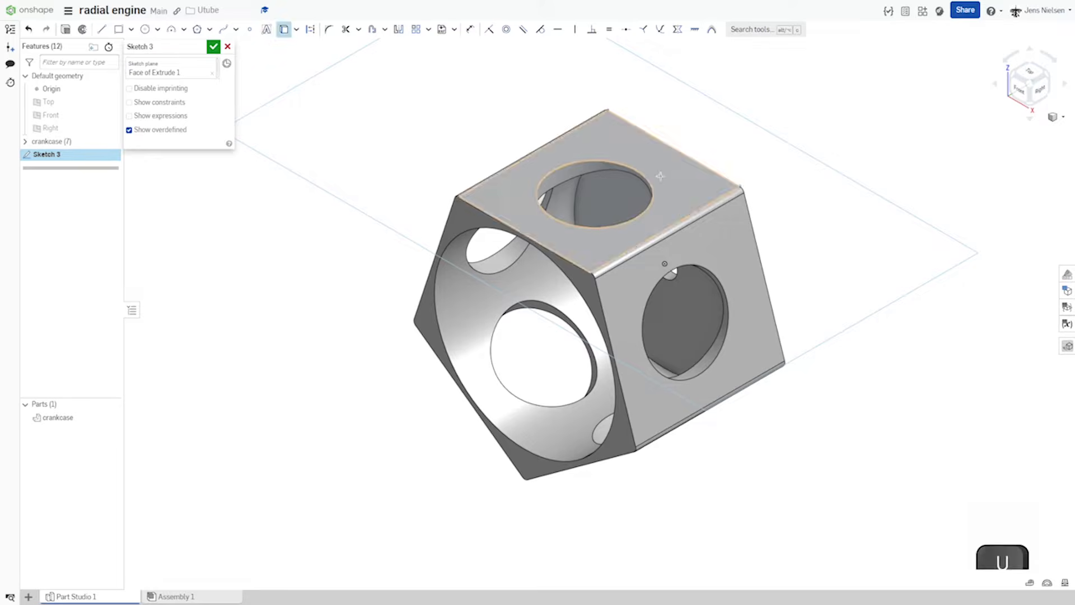
click(652, 196)
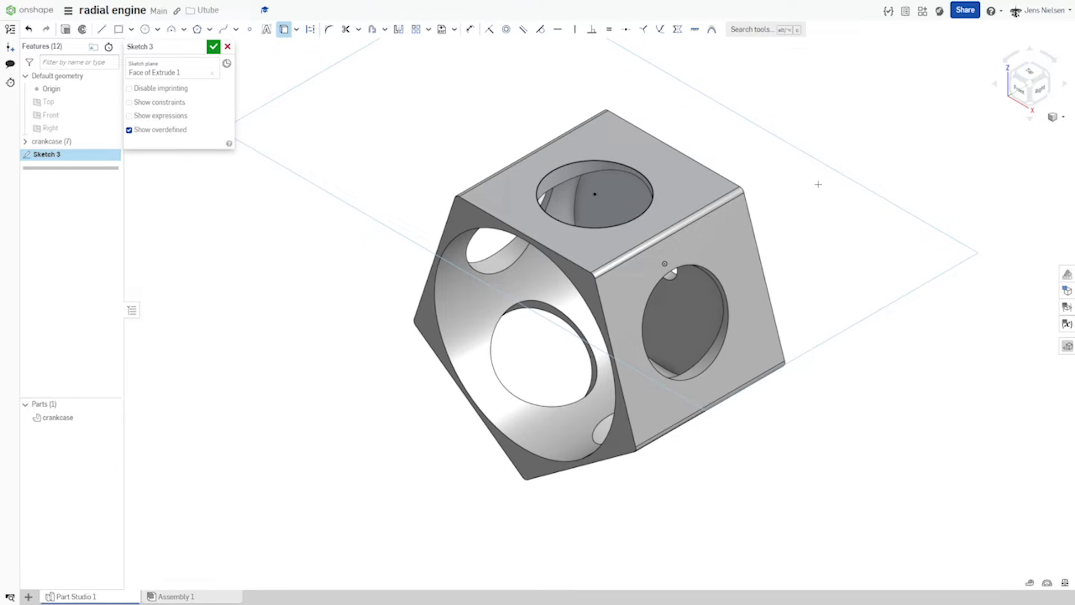
Step: Offset the projected cylinder hole circle outward by 4 mm
key(o)
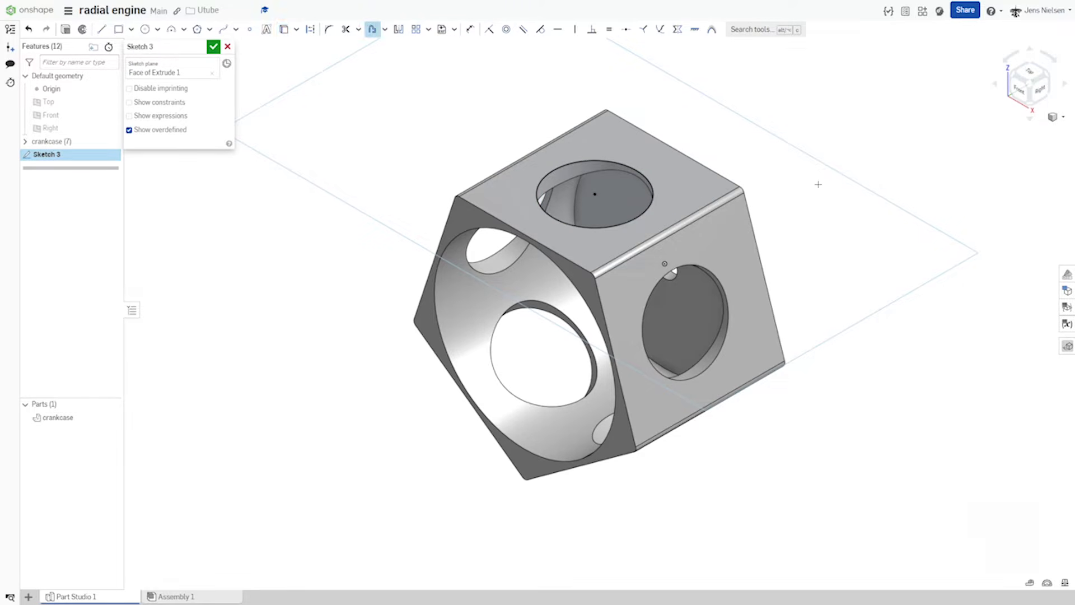
click(649, 178)
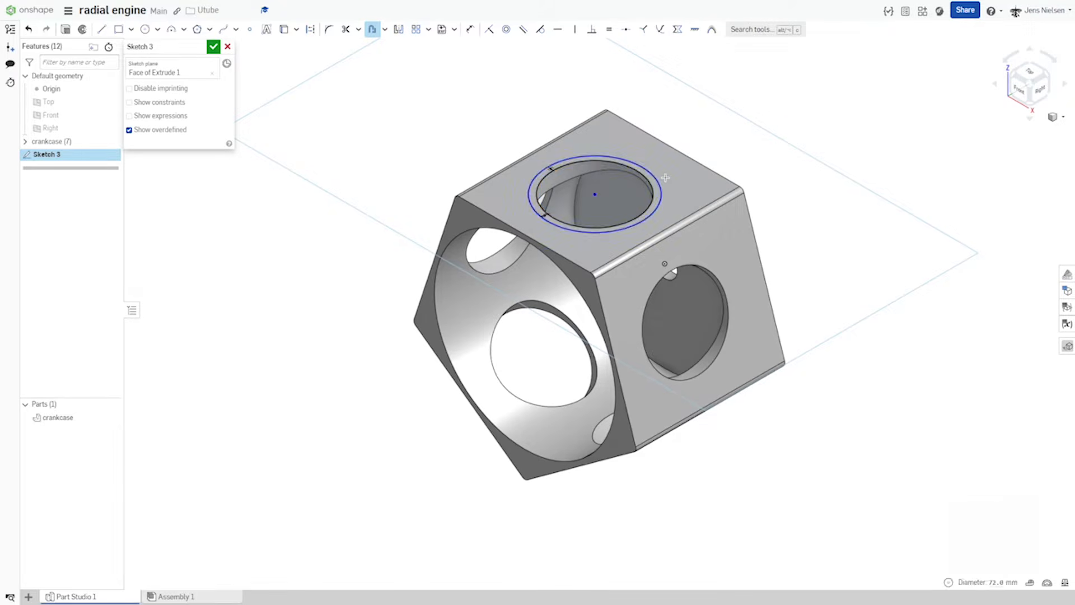
key(Return)
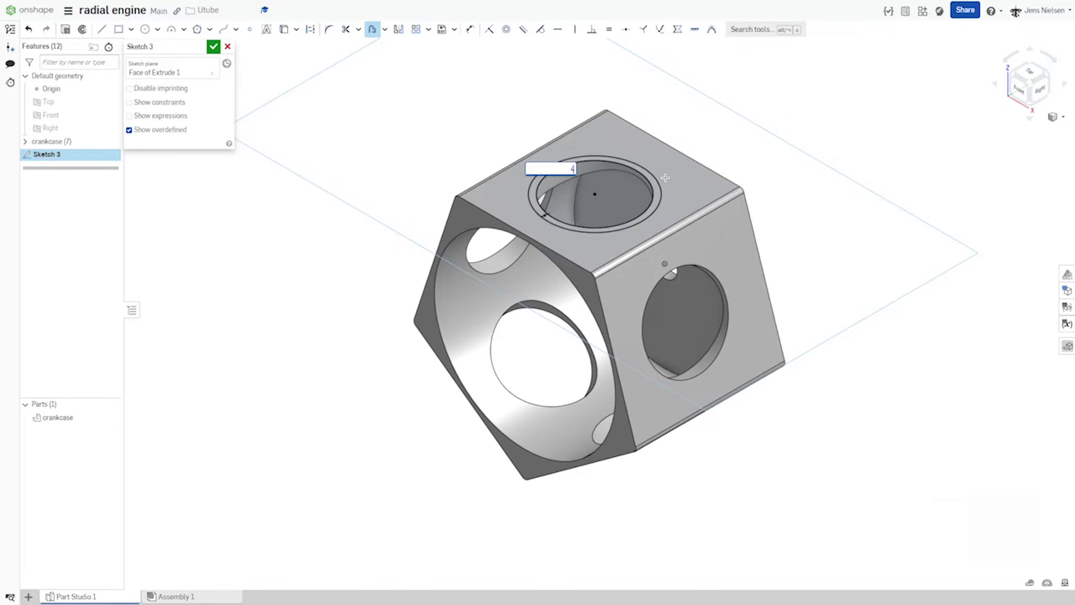
text(4)
key(Return)
Step: Offset the 4 mm offset circle outward by a further 14 mm and finish the sketch
key(o)
click(659, 194)
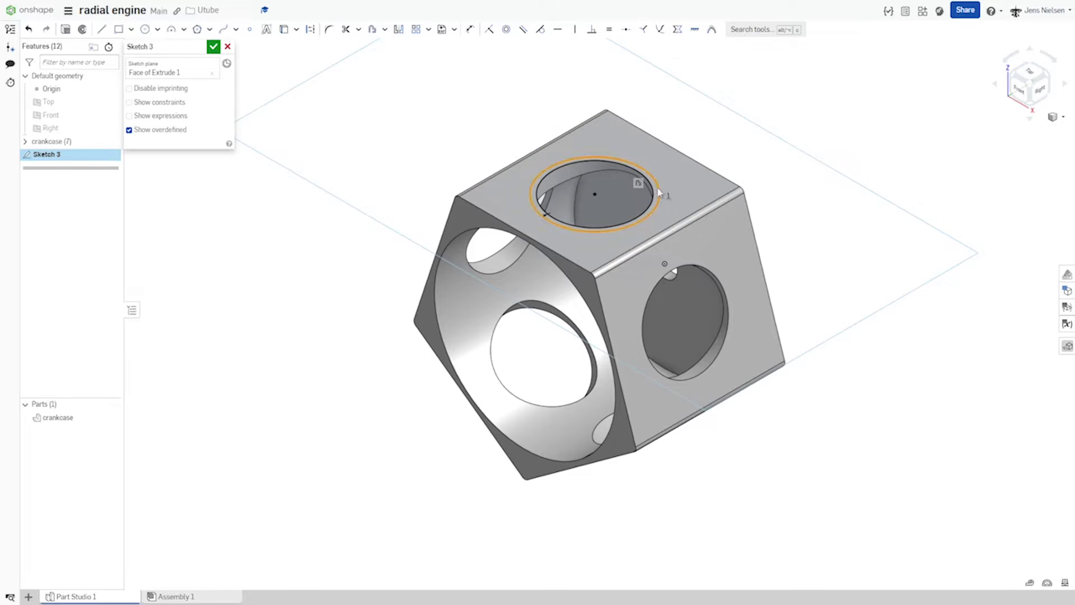
key(o)
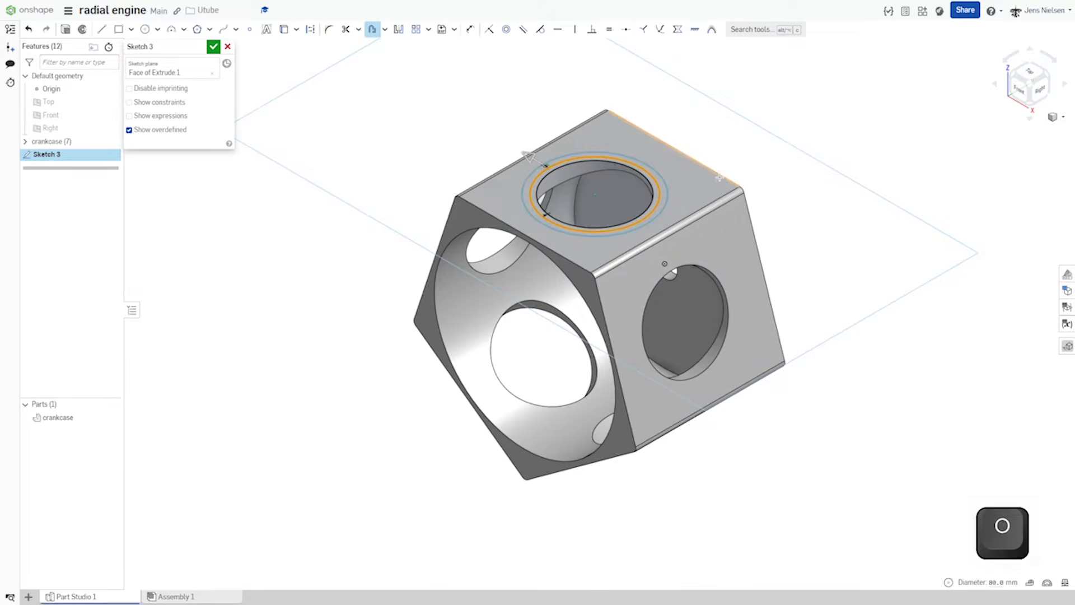
click(718, 179)
key(Return)
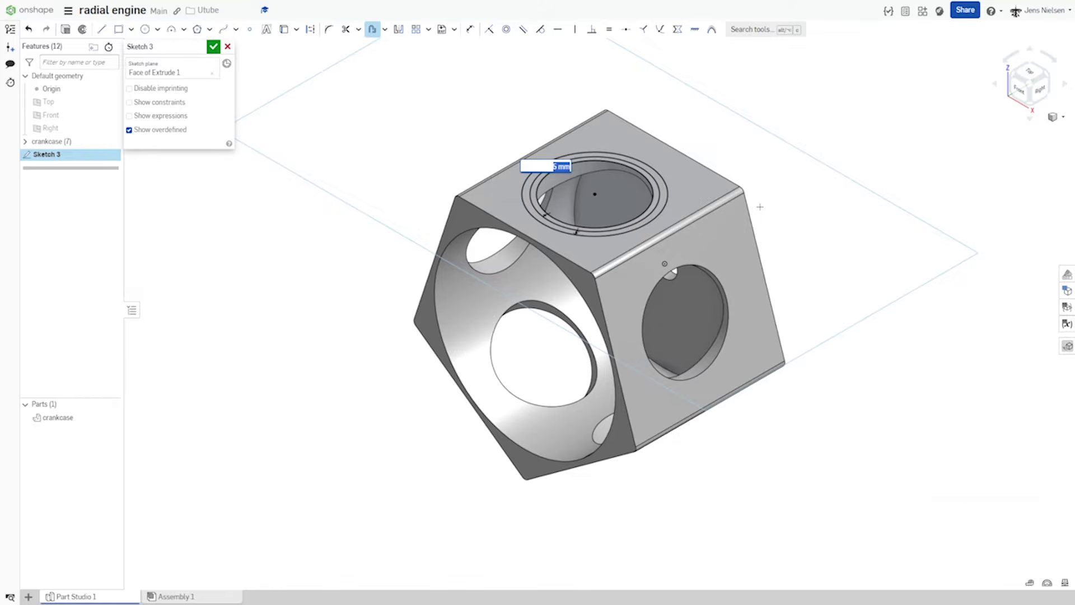
text(1)
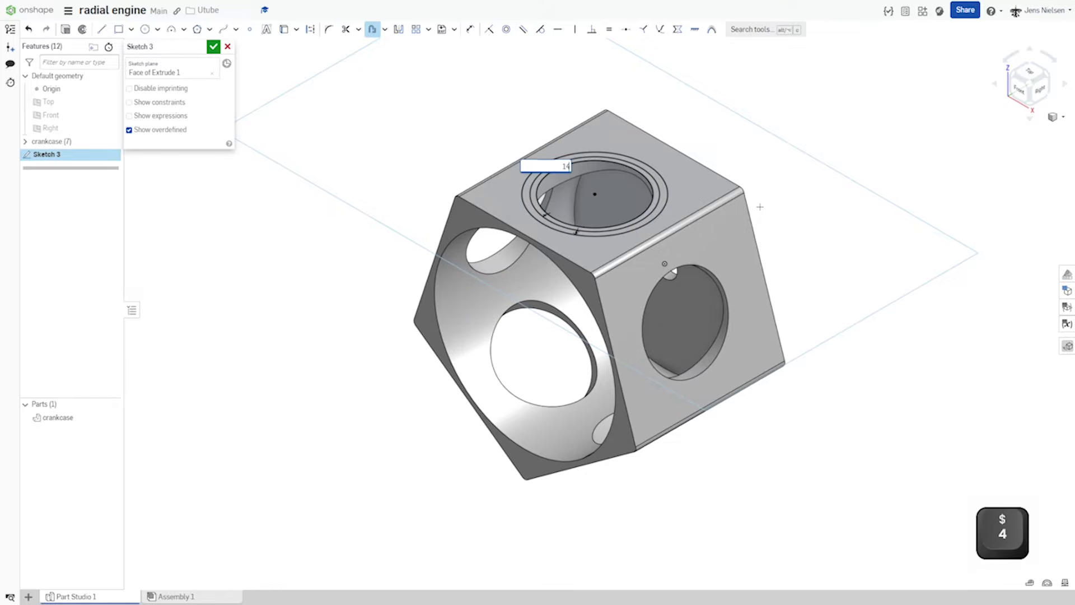
text(4)
key(Return)
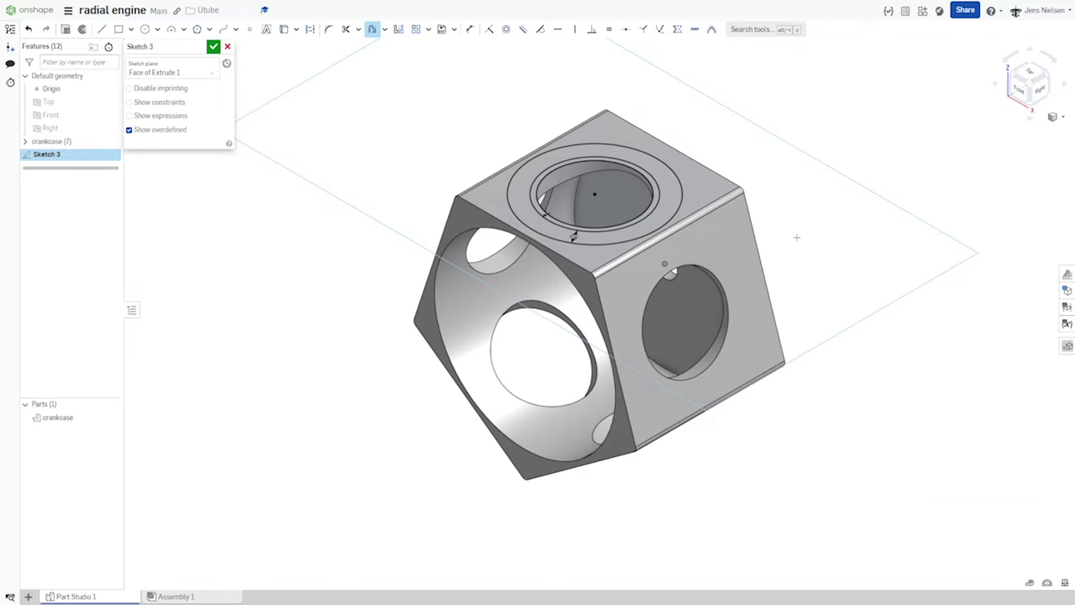
click(213, 47)
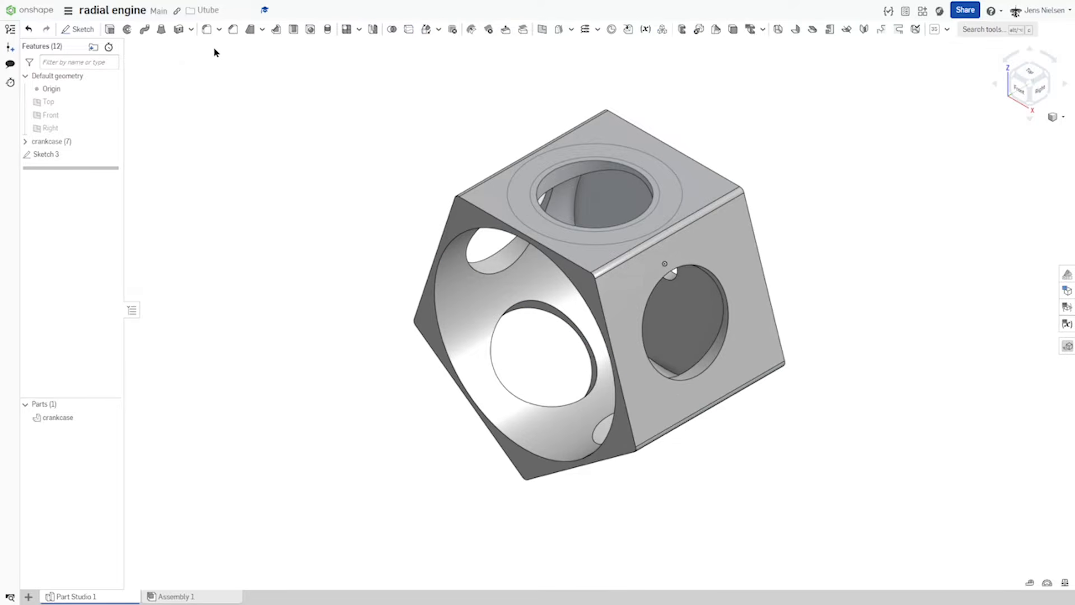
Step: Extrude the inner circle and the 4 mm wide ring around it in Sketch 3 upward 122 mm as a new part
click(110, 32)
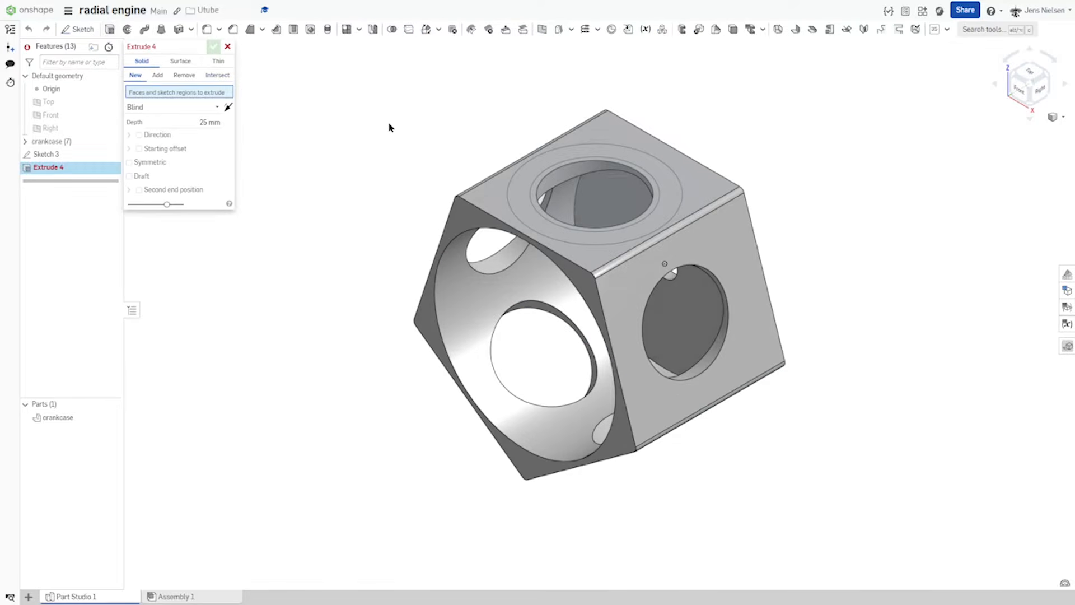
scroll(425, 168, up, 2)
scroll(425, 168, up, 1)
click(473, 250)
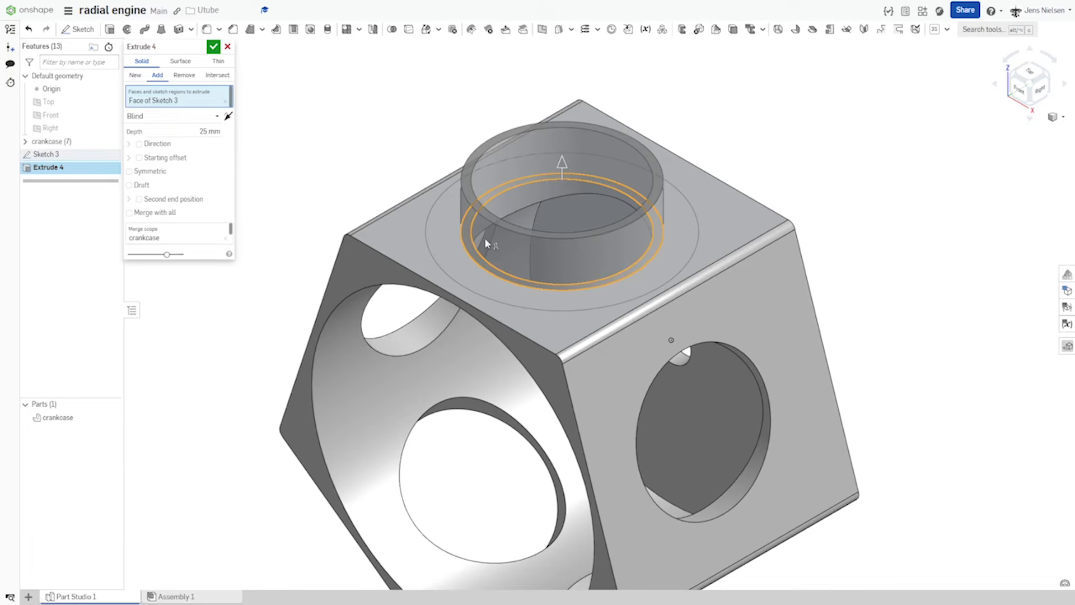
click(485, 239)
scroll(331, 140, down, 1)
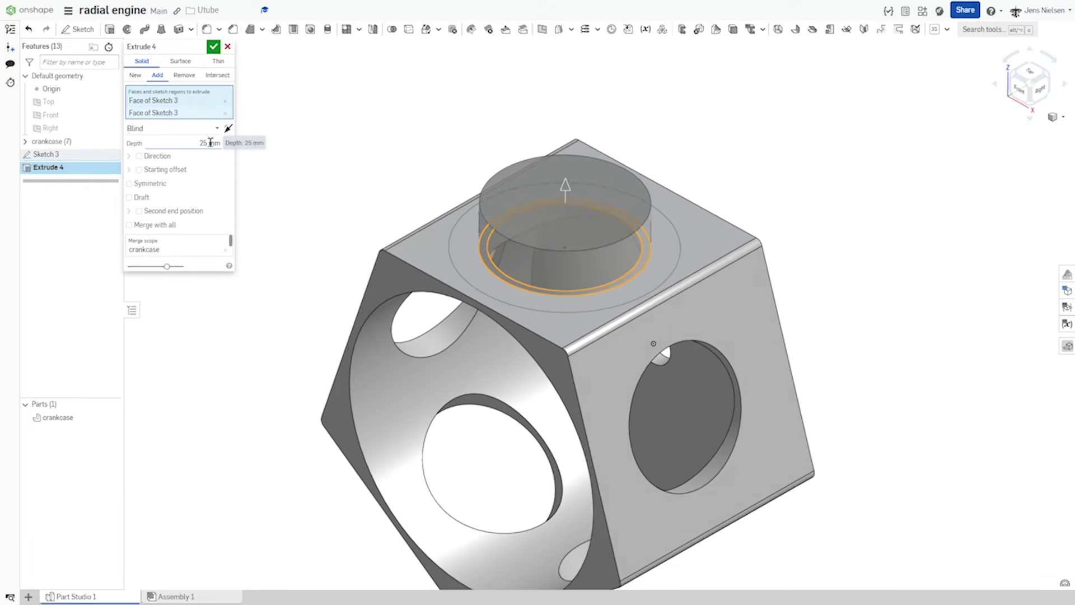
click(210, 143)
click(204, 142)
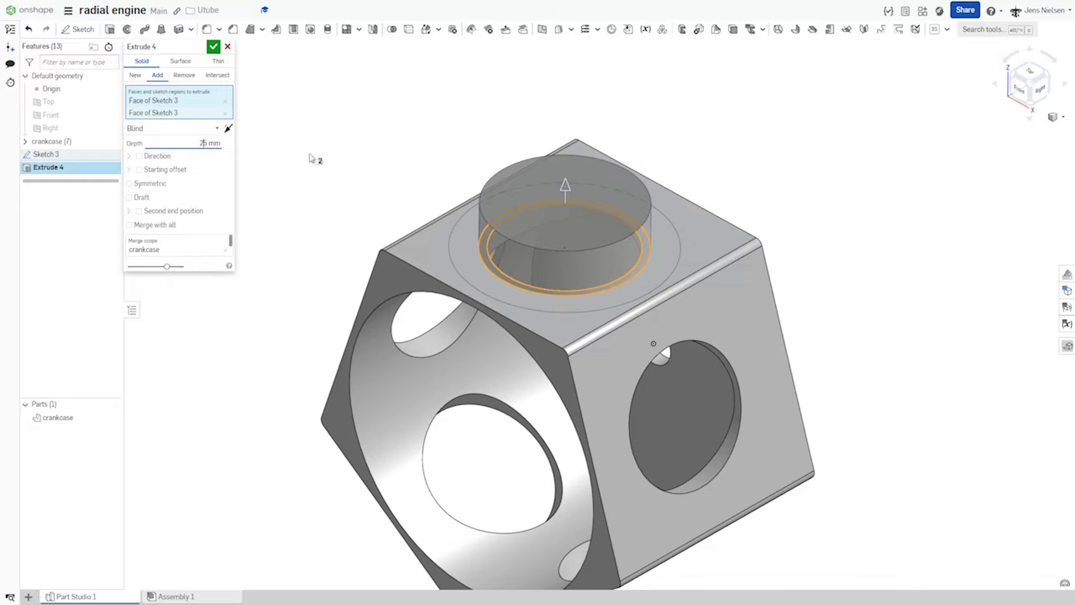
key(Delete)
key(Delete)
text(122)
click(136, 75)
click(213, 47)
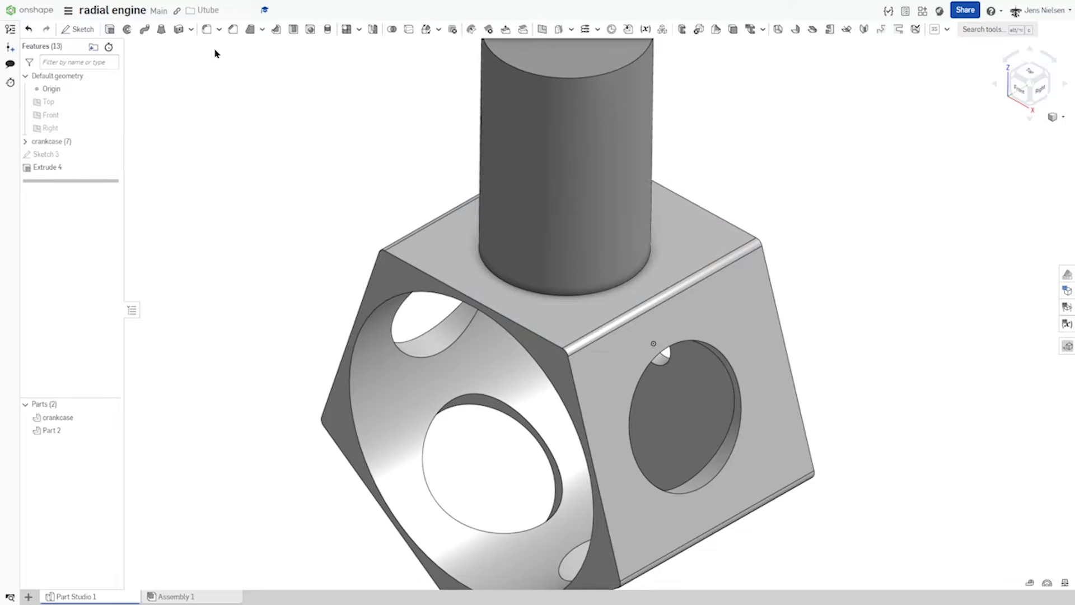
Step: Shell the extruded cylinder with a 4 mm wall thickness, removing its end face toward the crankcase
click(294, 31)
right_drag(453, 267, 482, 314)
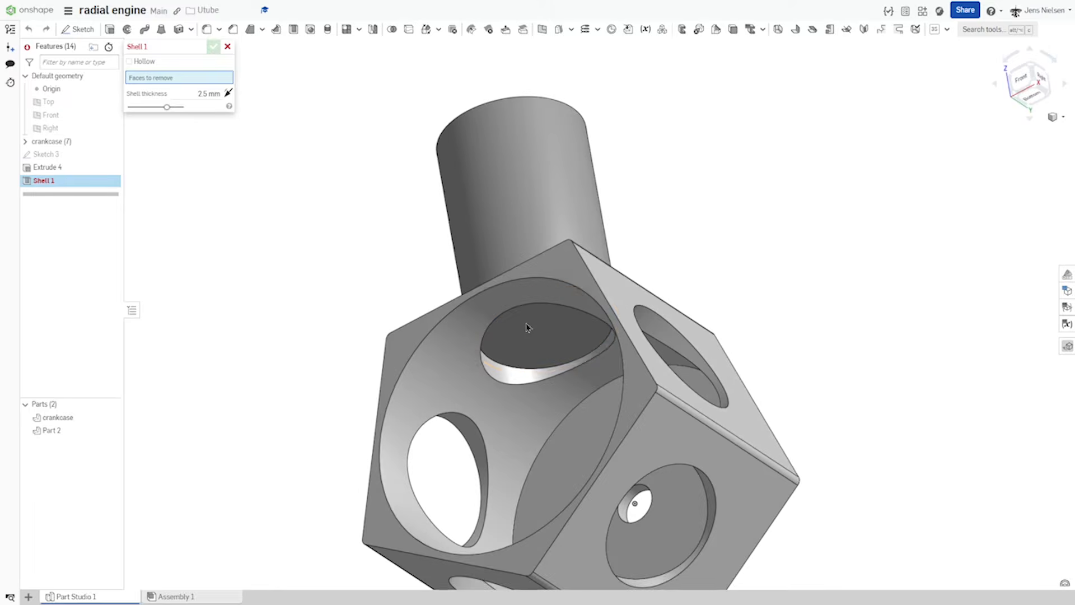
click(540, 330)
click(208, 106)
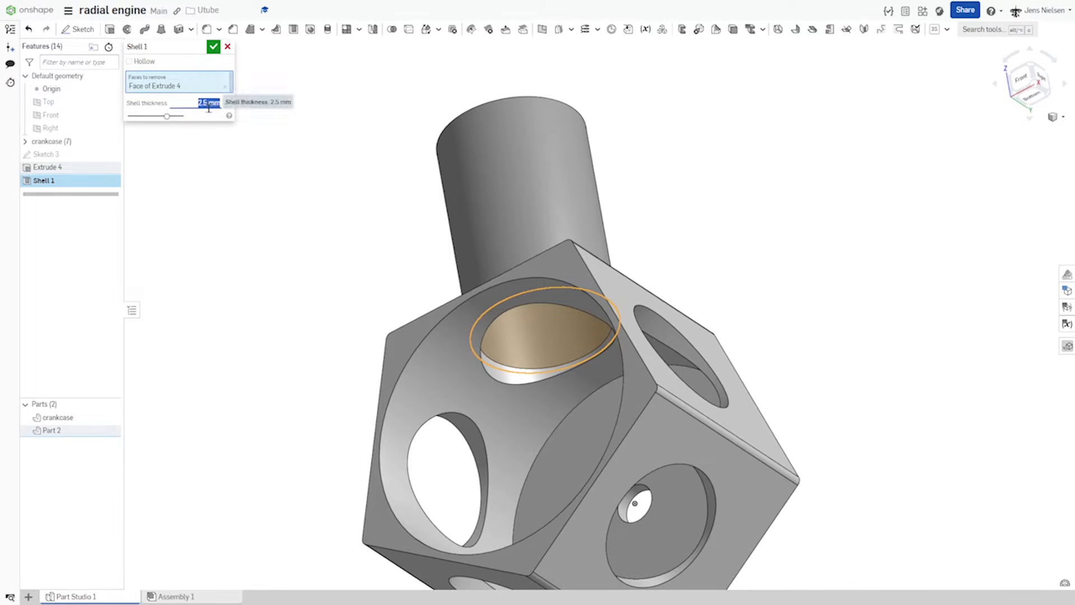
text(4)
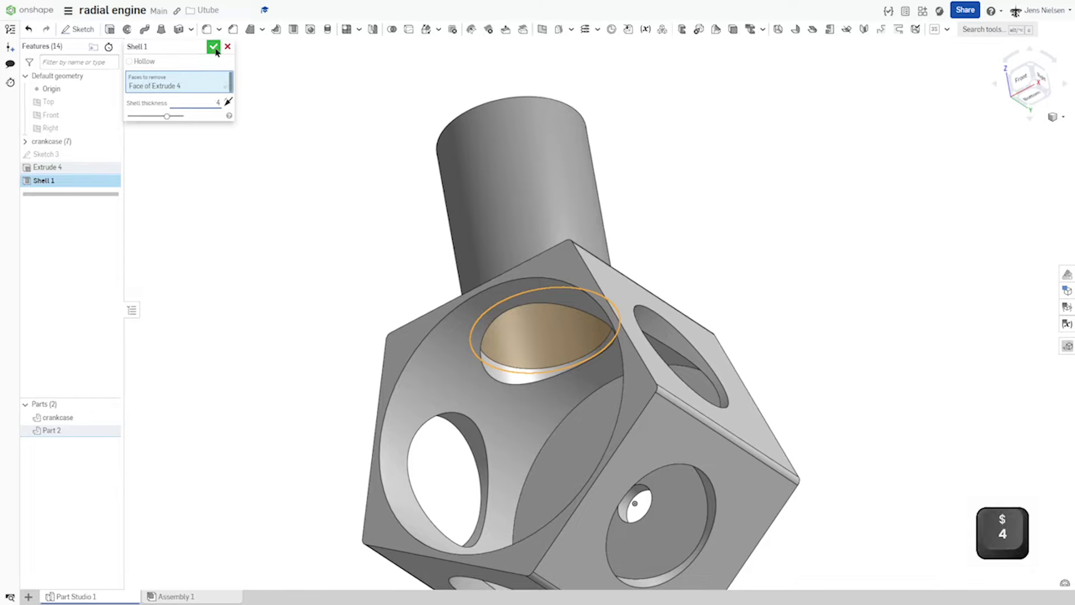
click(215, 48)
Step: Show Sketch 3 and extrude its outer ring 4 mm, adding it to Part 2 as a base flange
right_drag(307, 164, 290, 273)
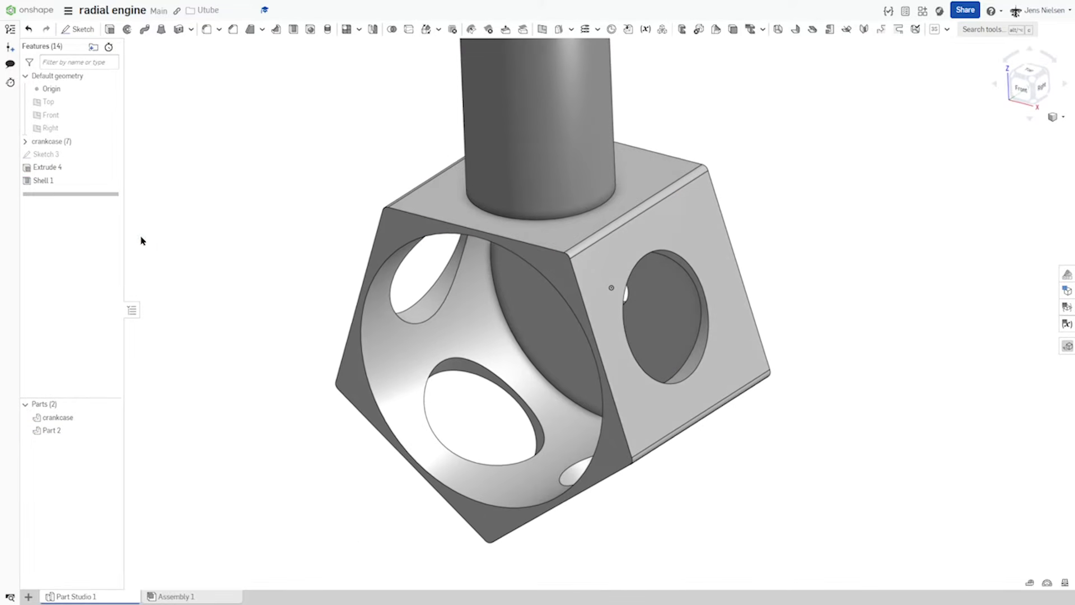
click(110, 154)
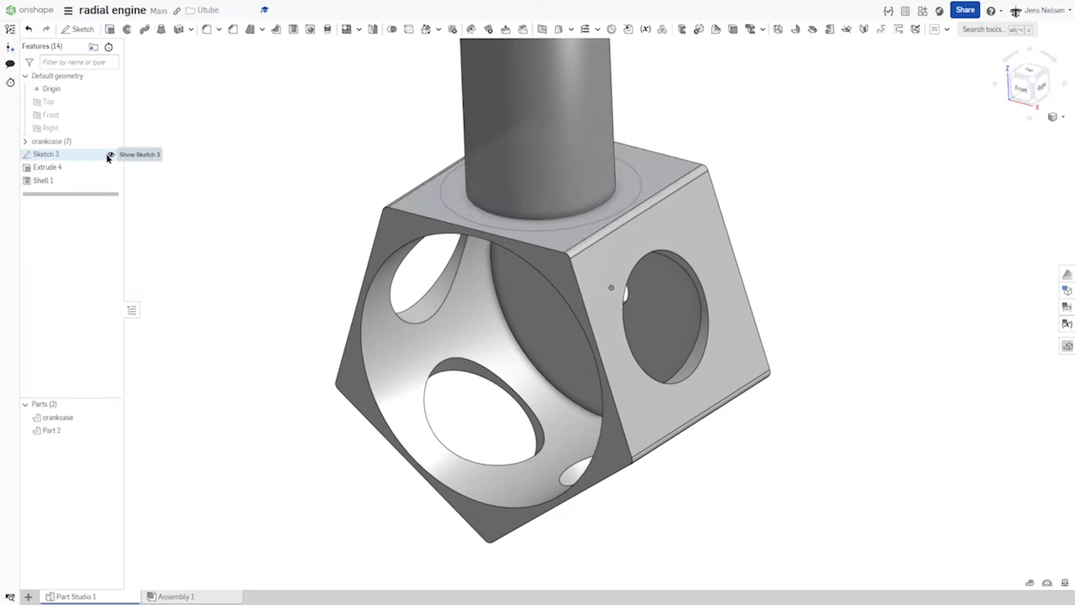
click(109, 29)
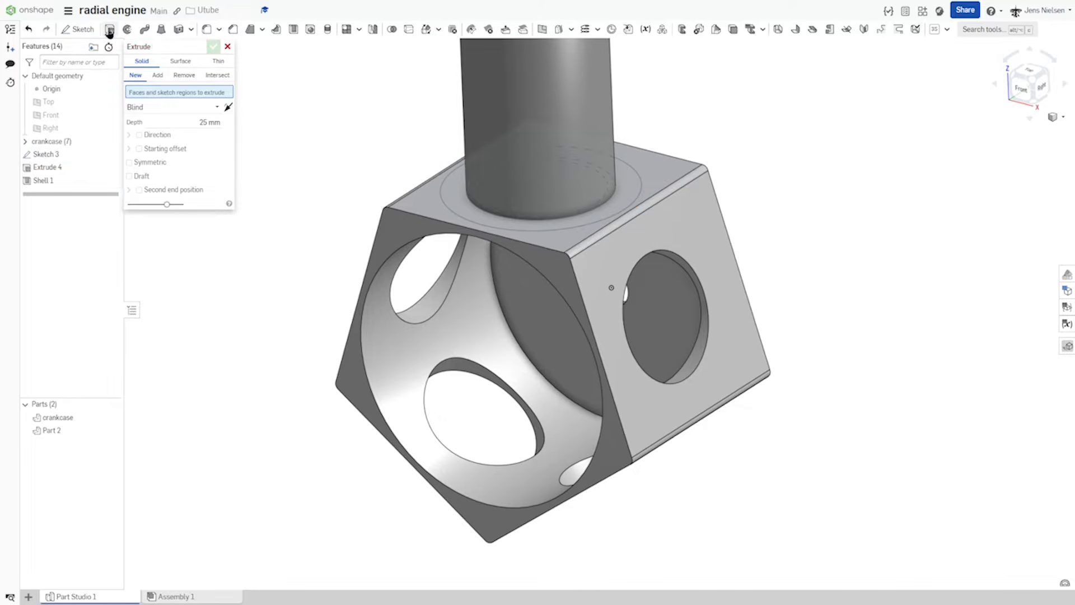
click(456, 199)
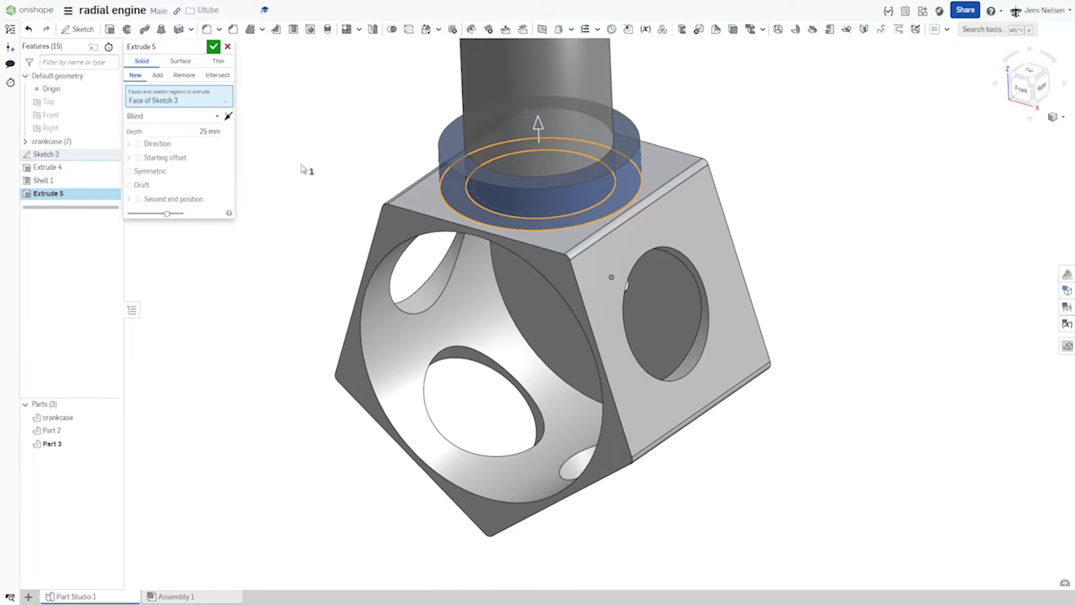
click(158, 76)
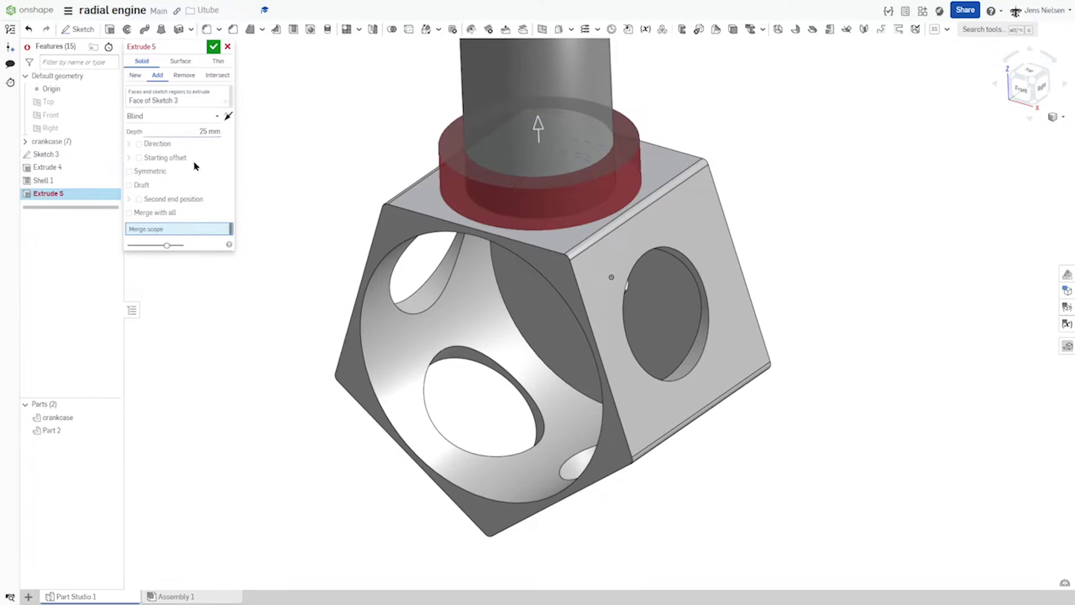
click(480, 133)
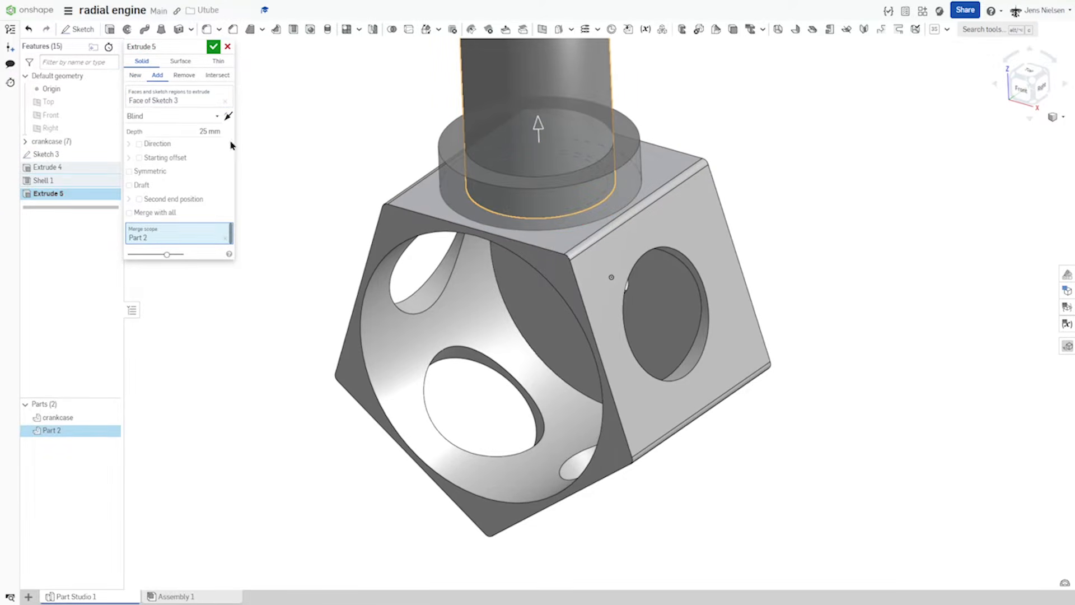
text(14)
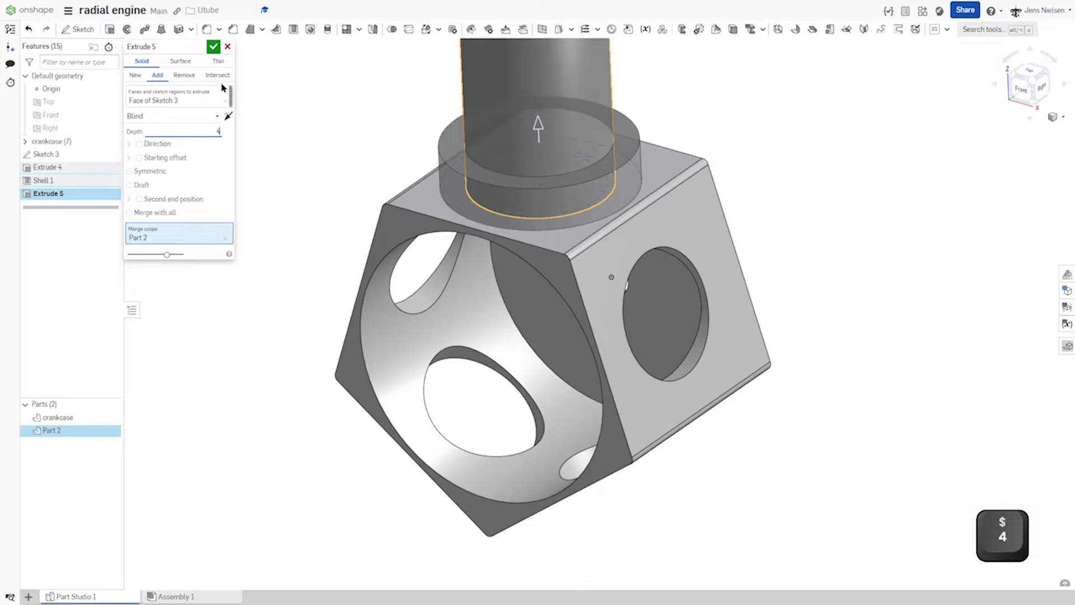
click(213, 46)
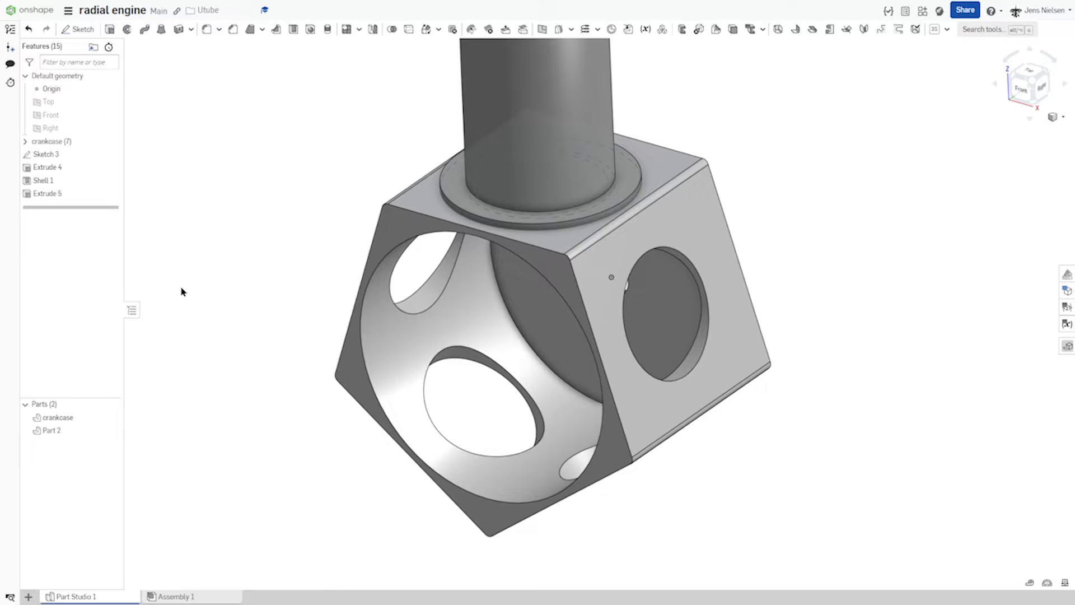
Step: Rename Part 2 as cylinder
right_click(53, 430)
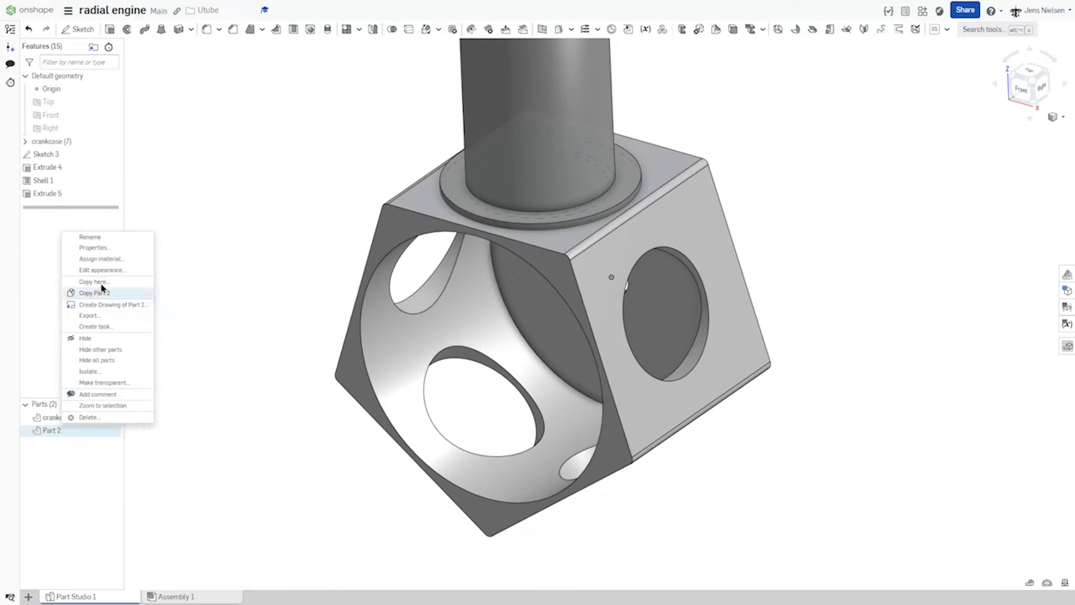
click(105, 240)
text(cylinder)
key(Return)
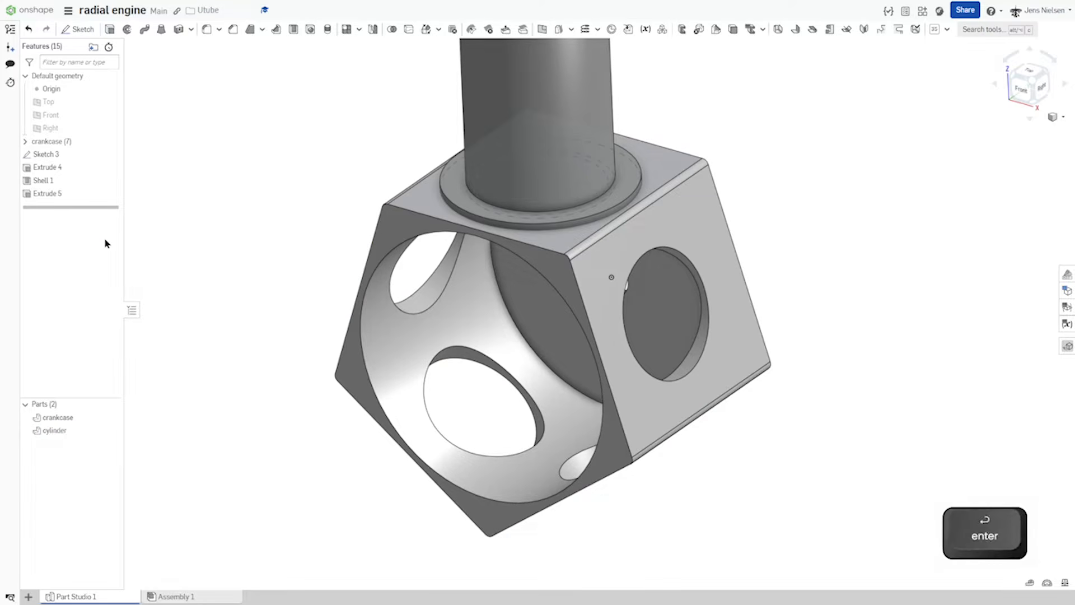
Step: Change the cylinder part's appearance to the light teal colour 89DAD3
right_click(54, 432)
click(99, 275)
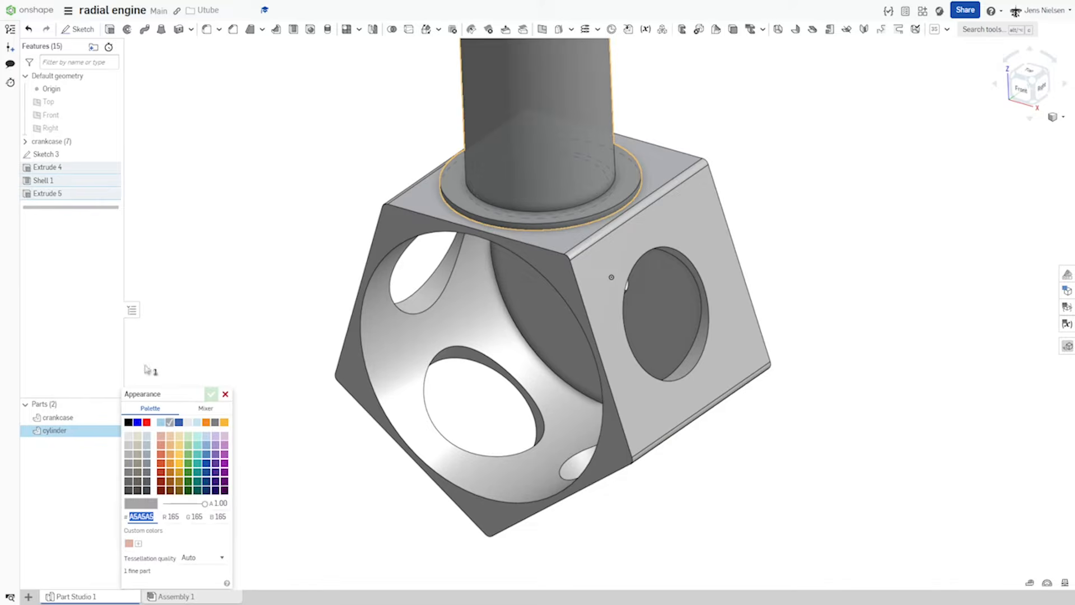
click(197, 445)
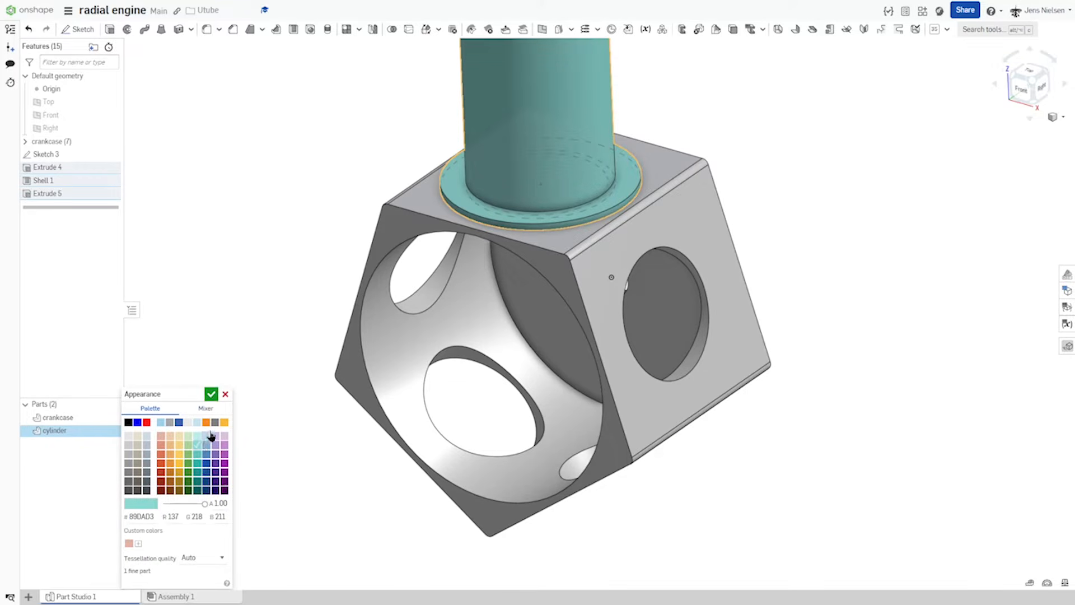
click(212, 395)
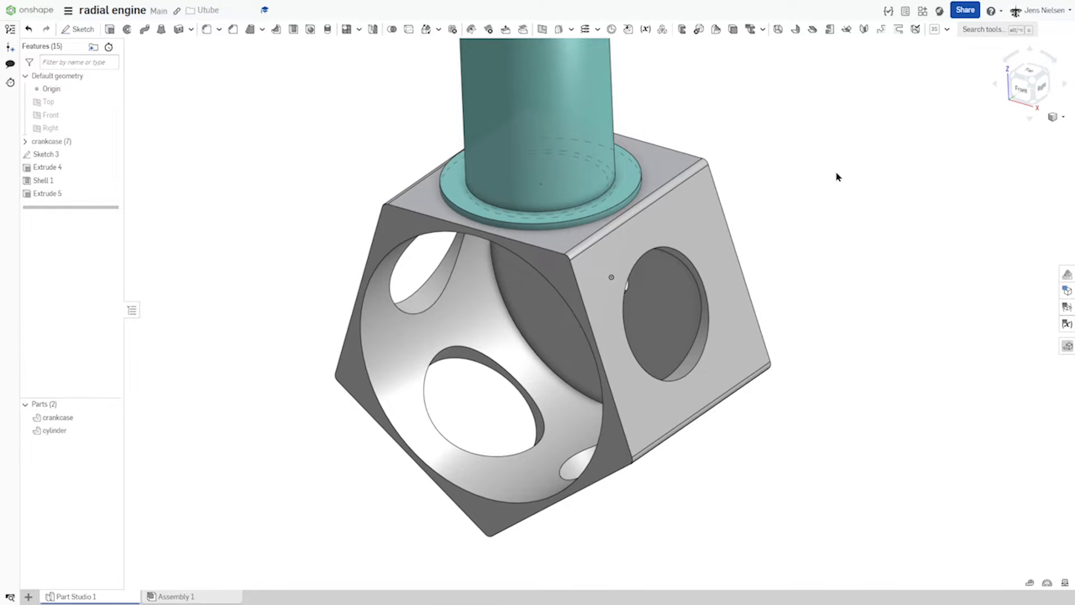
Step: Sketch on the cylinder's top face, offset its circular edge outward by 12 mm, and project the original edge into the sketch
key(s)
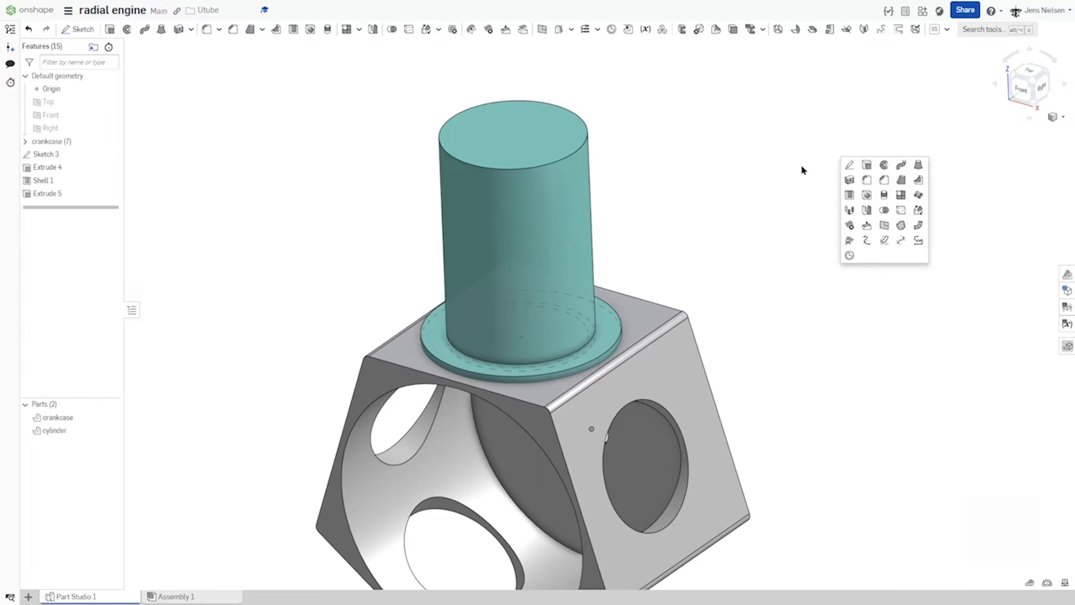
click(849, 165)
click(559, 143)
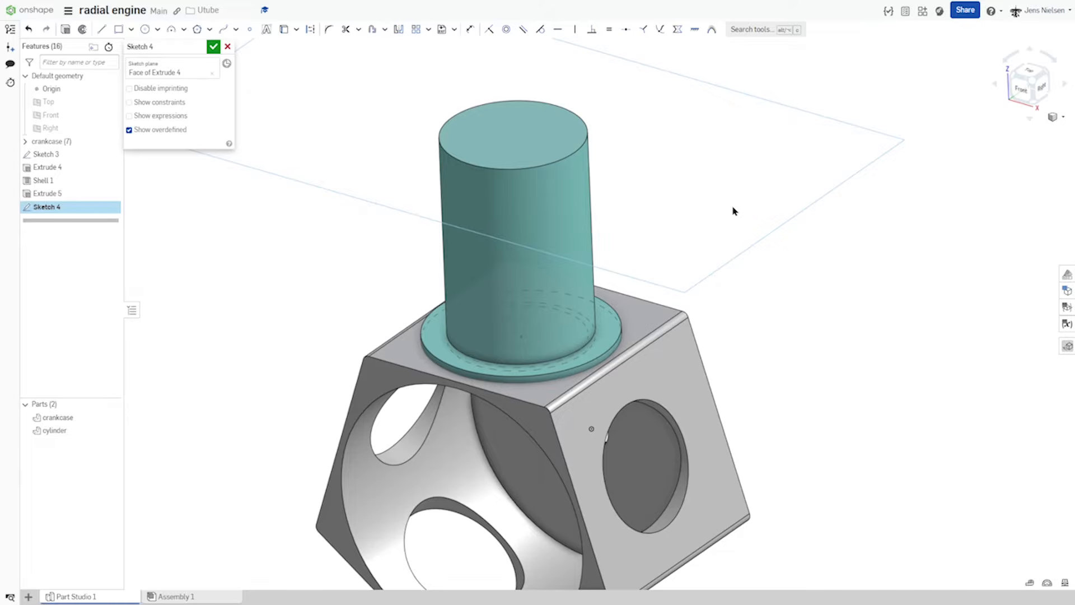
key(o)
click(578, 149)
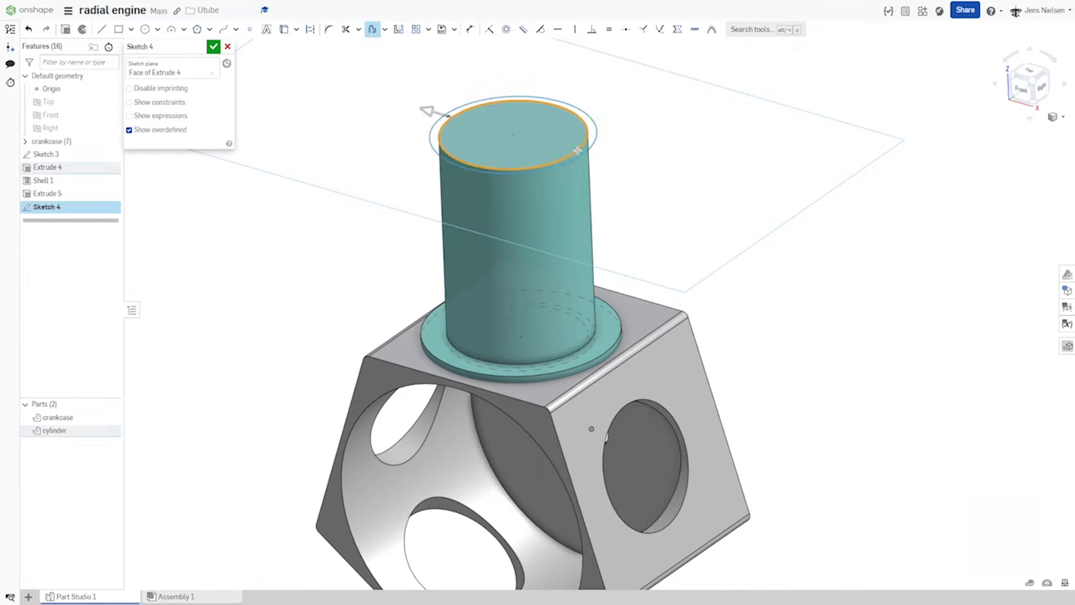
scroll(658, 171, up, 5)
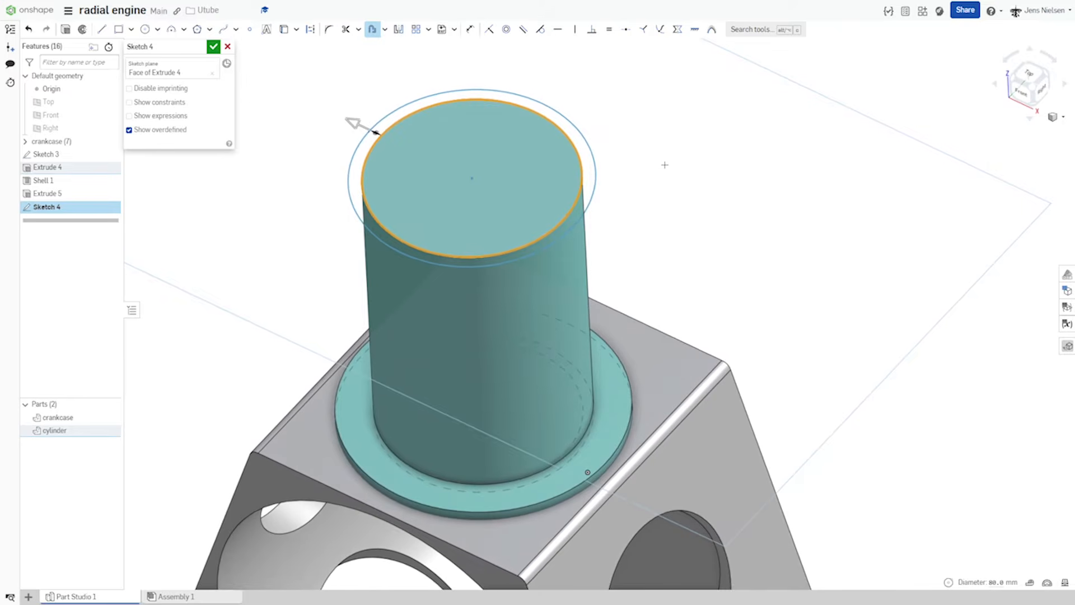
click(649, 163)
key(Return)
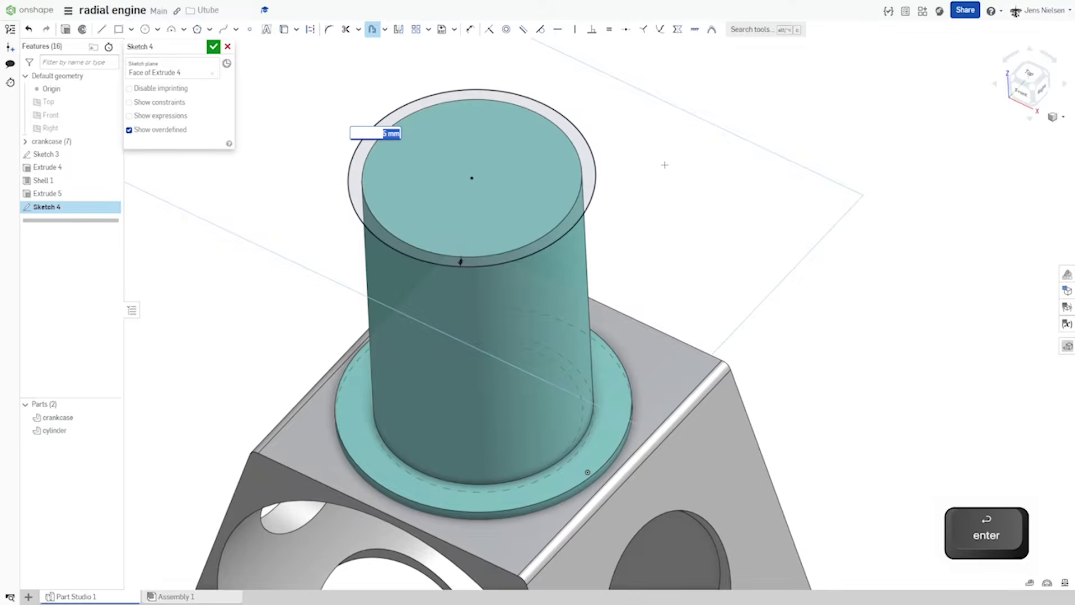
text(12)
key(Return)
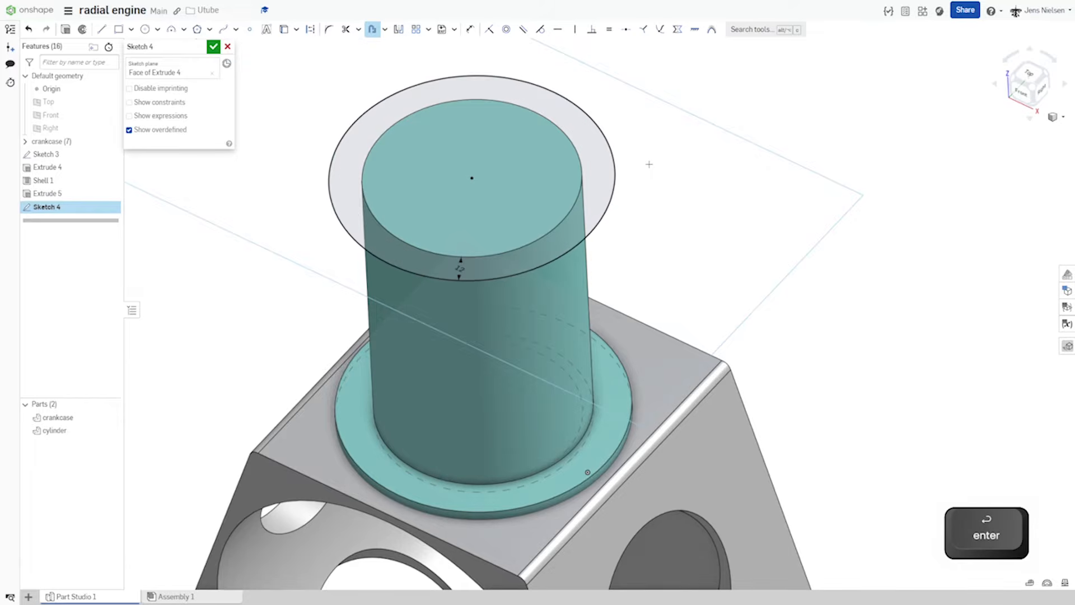
key(u)
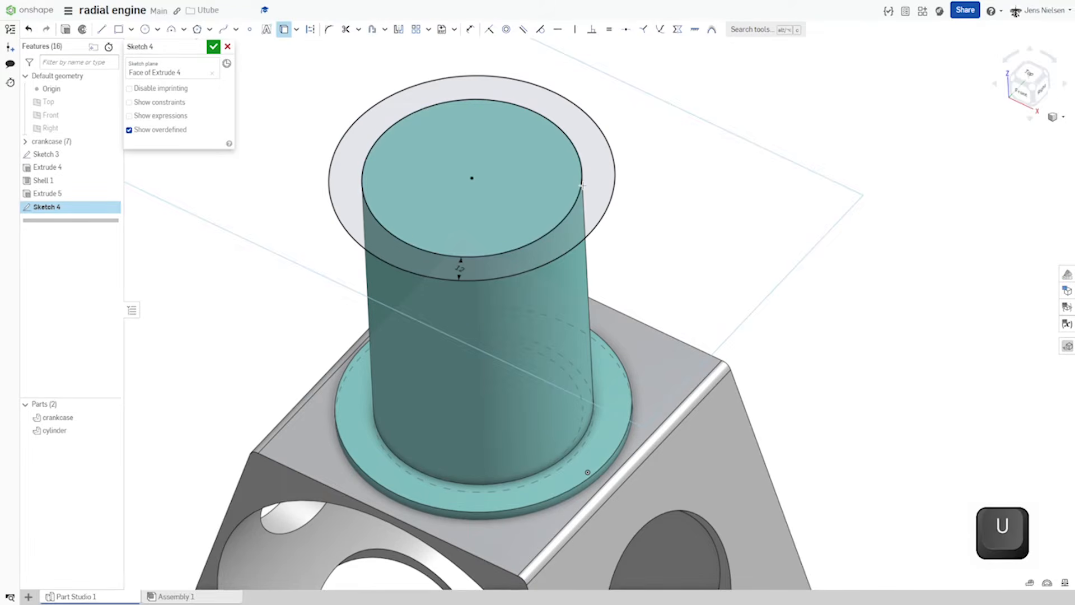
Step: Extrude the ring around the cylinder's top edge 6 mm downward and add it to the cylinder part
key(shift+e)
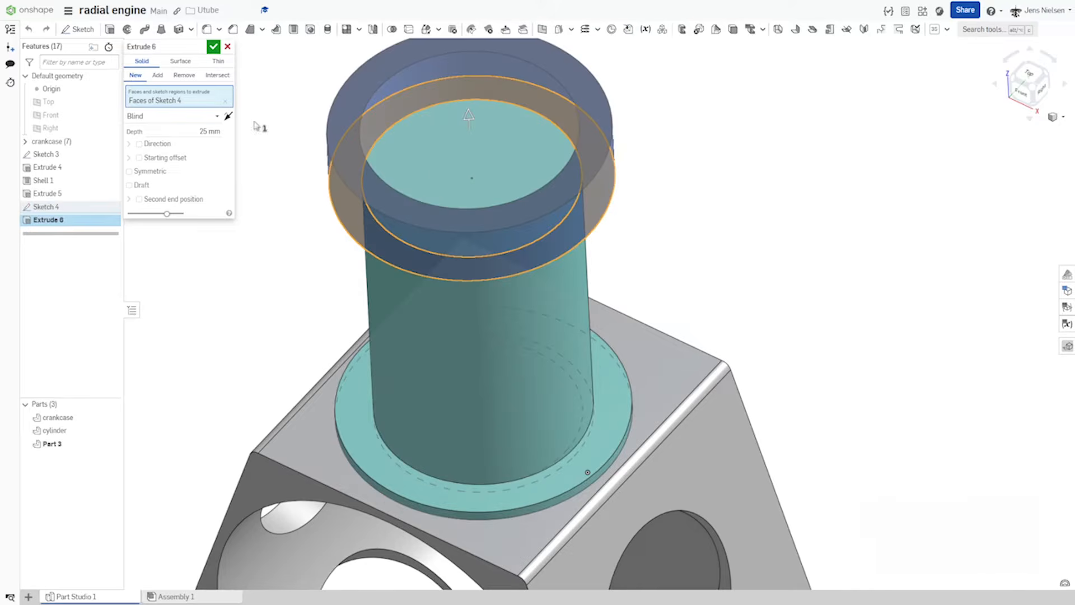
click(158, 75)
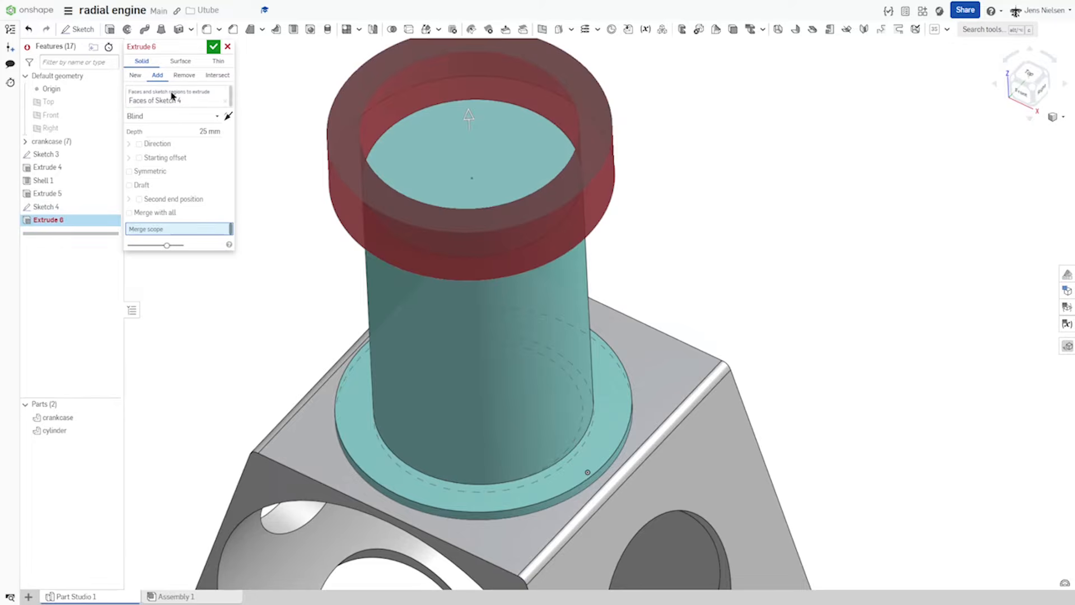
click(425, 314)
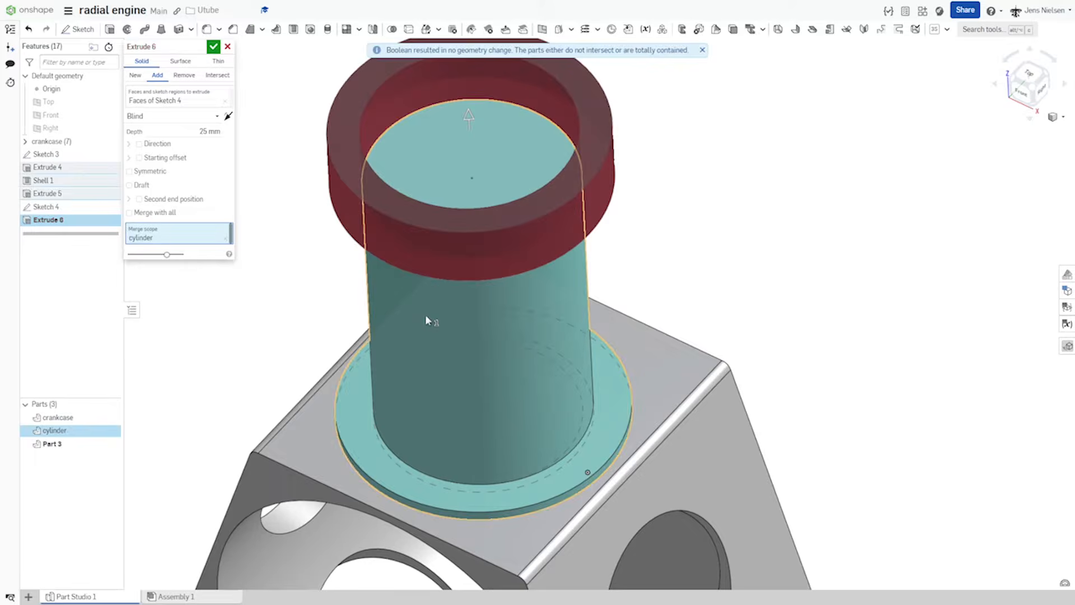
click(228, 116)
click(216, 130)
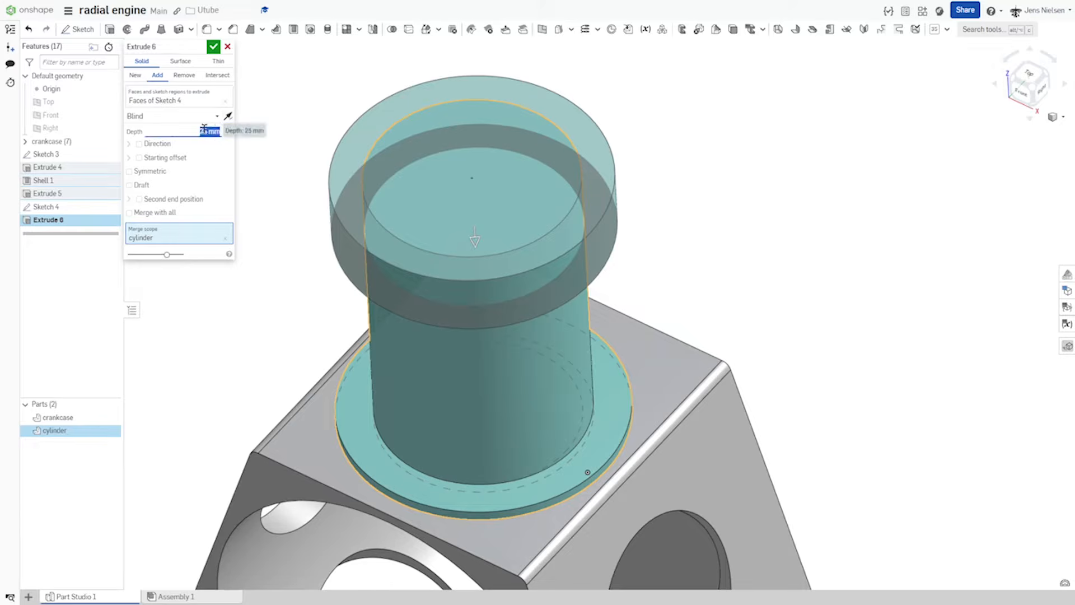
text(6)
click(214, 47)
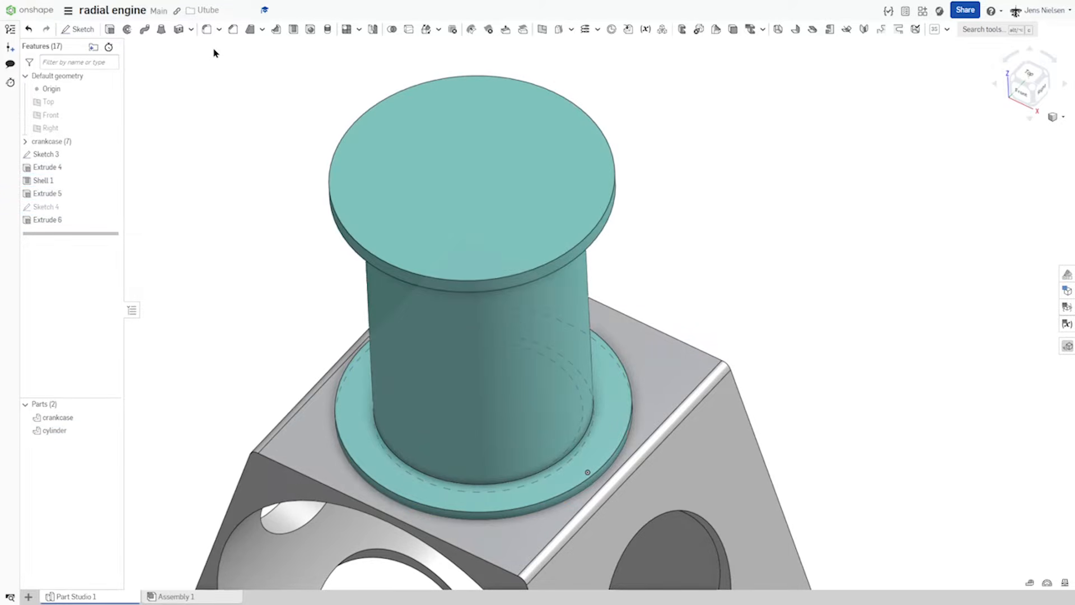
Step: Set up a linear feature pattern of the top fin, Extrude 6, running down the cylinder from its top face with features reapplied
click(347, 29)
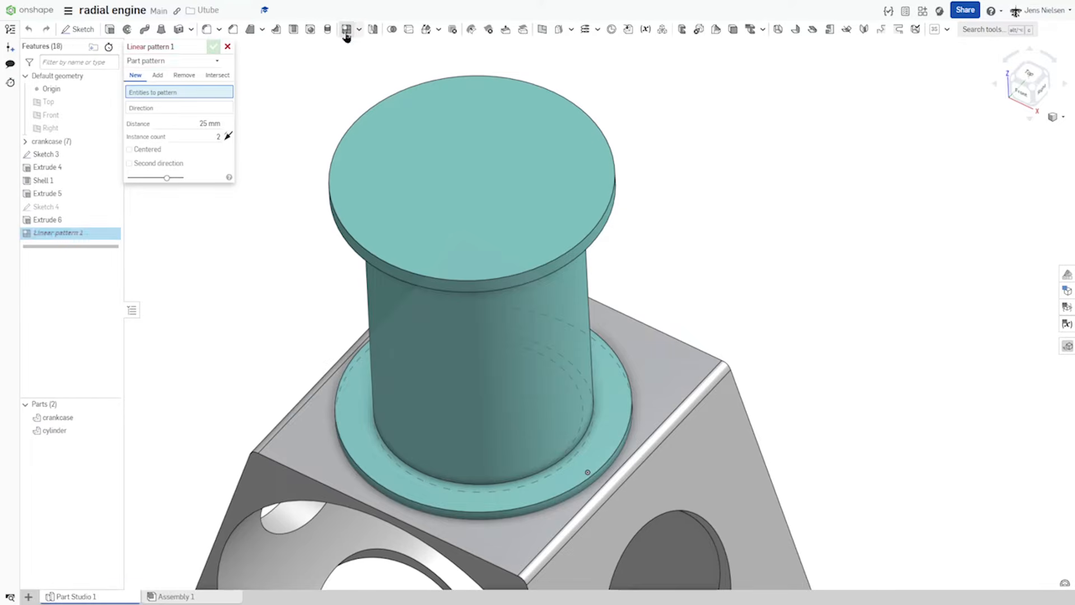
click(216, 60)
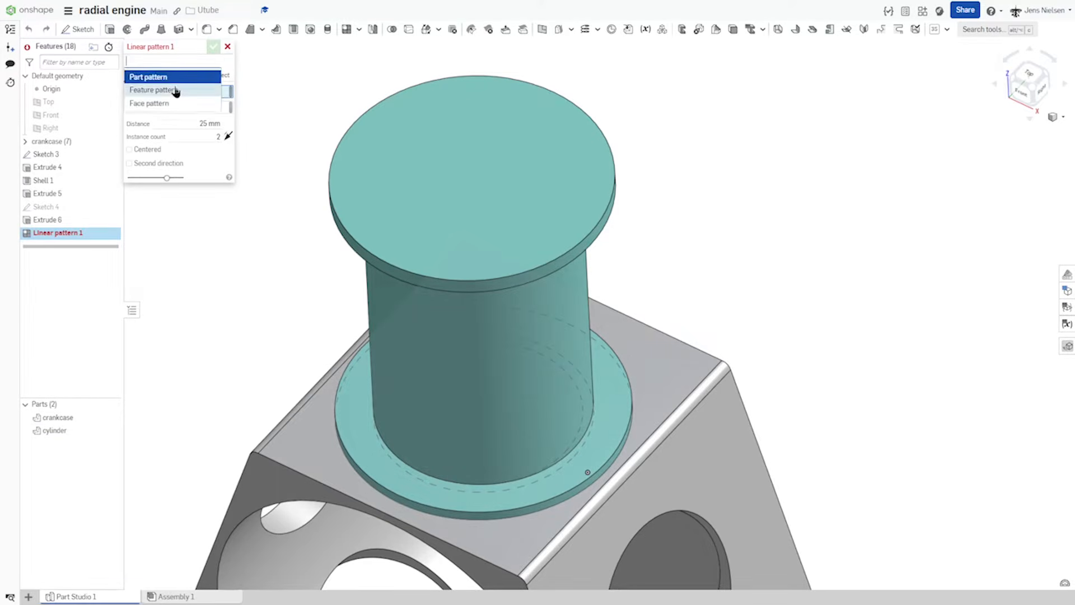
click(173, 91)
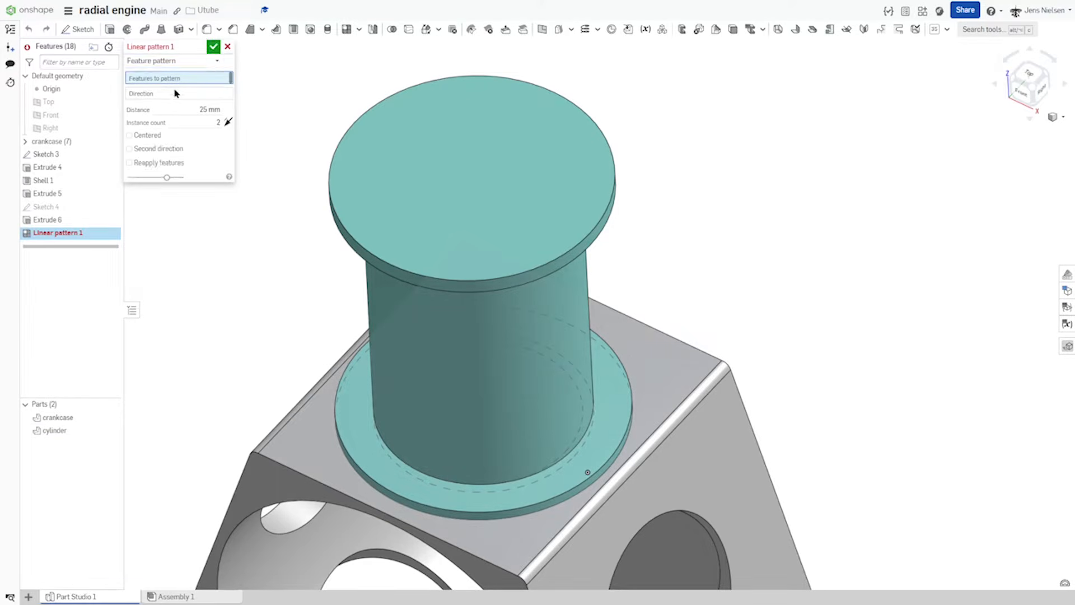
click(46, 220)
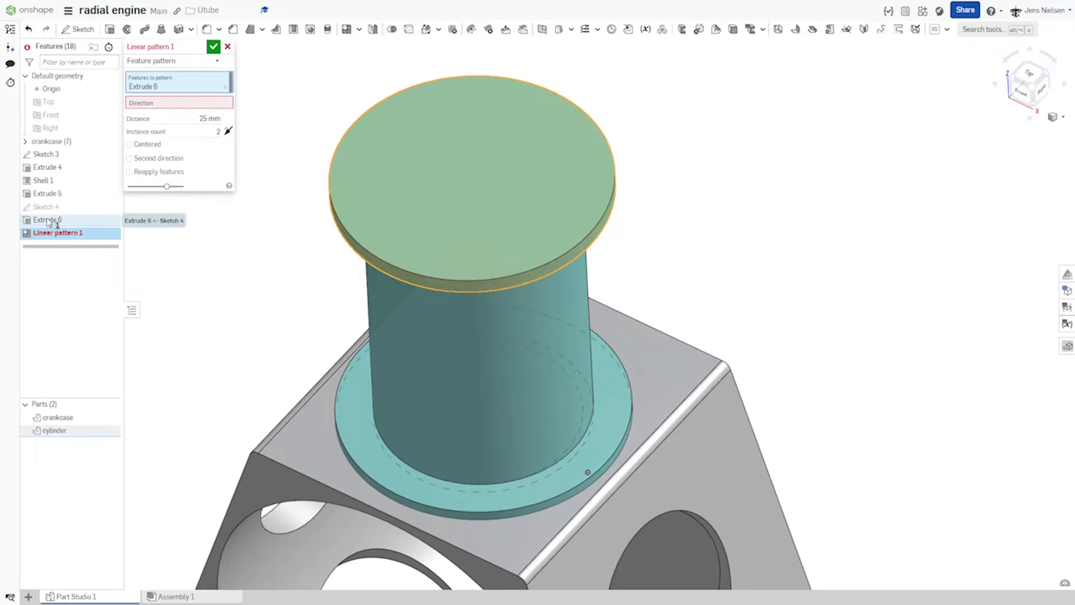
click(434, 160)
right_drag(246, 196, 271, 171)
scroll(271, 171, down, 2)
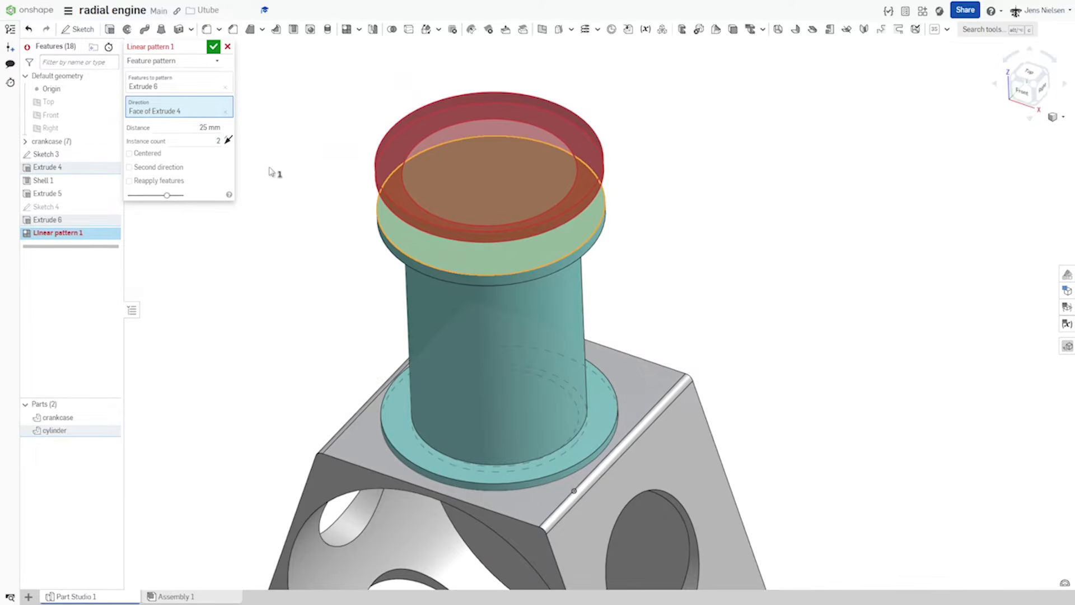
click(229, 140)
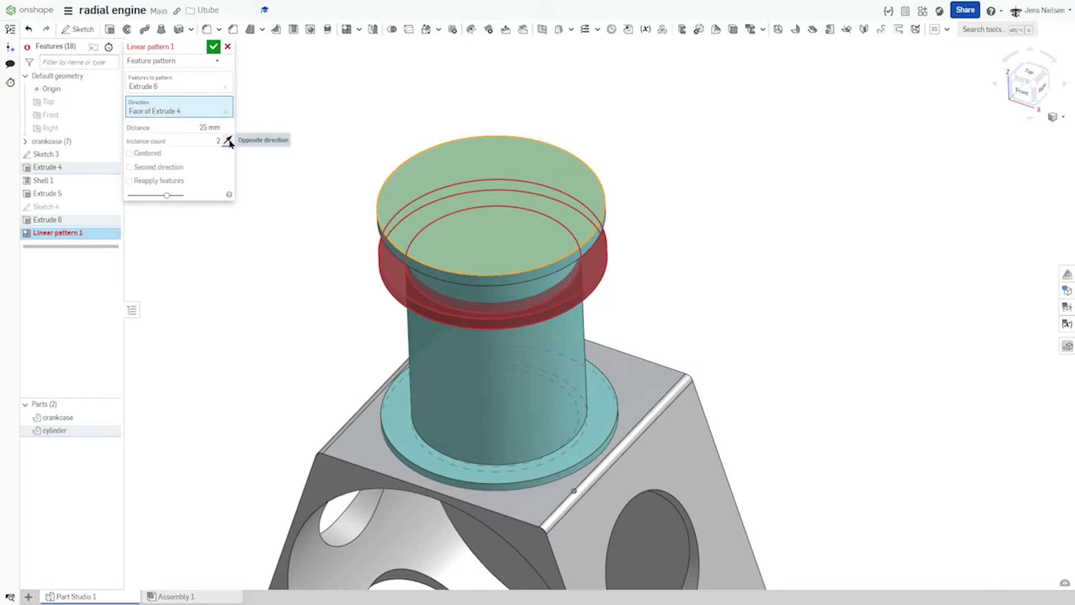
click(130, 182)
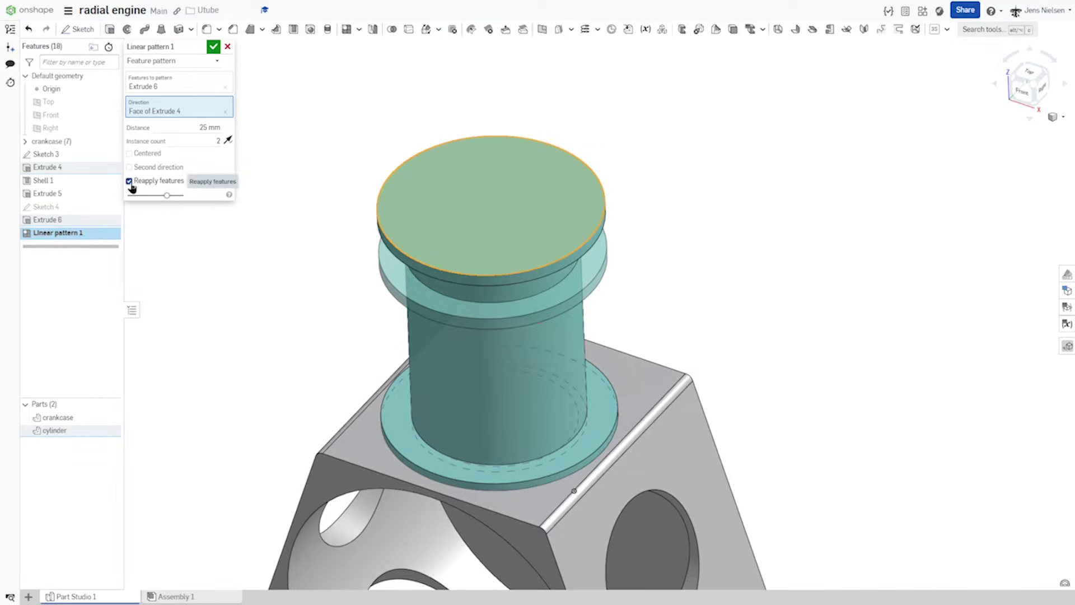
Step: Space the patterned fins 12 mm apart with 9 instances and complete the linear pattern
click(210, 127)
text(12)
key(Tab)
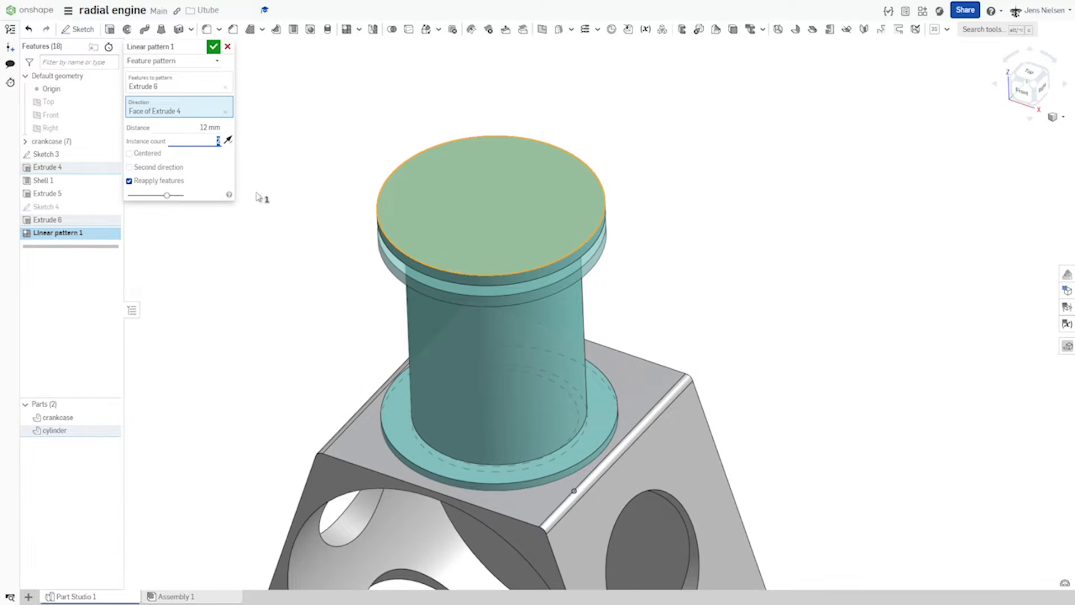
text(6)
key(Tab)
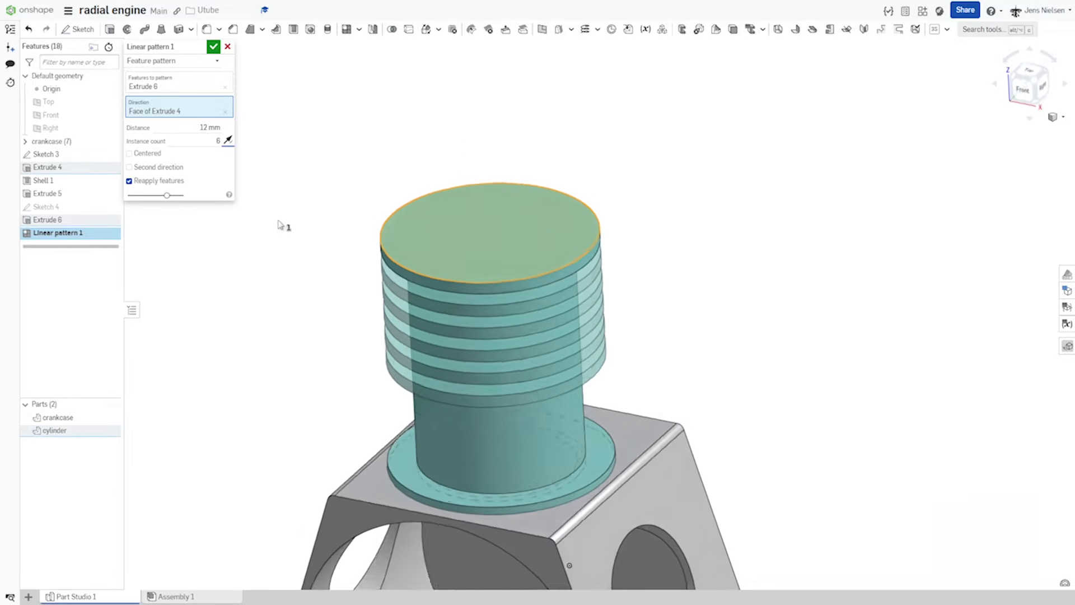
click(222, 143)
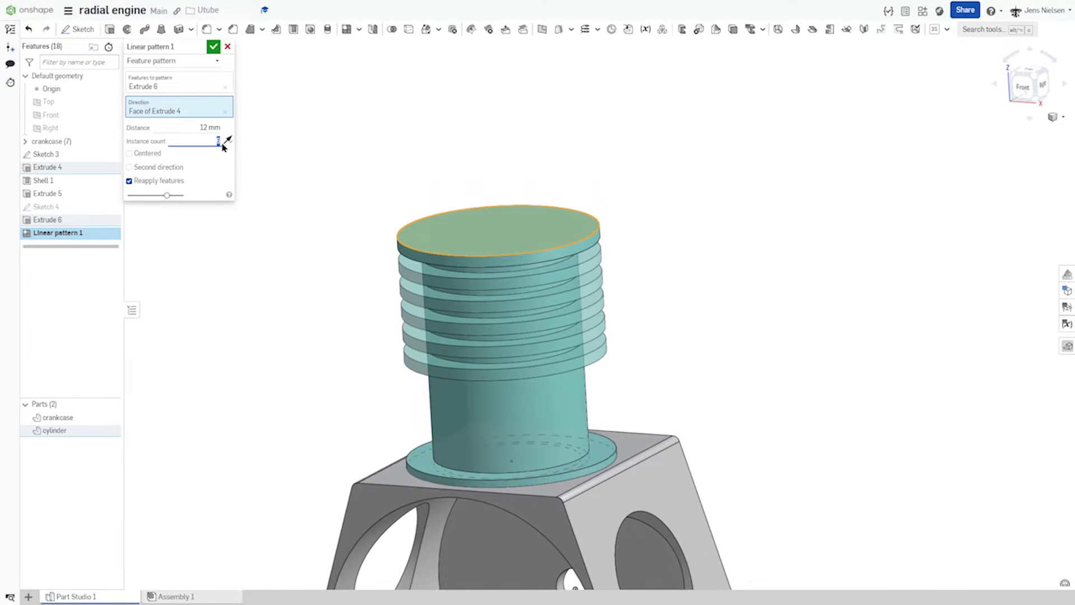
text(9)
key(Tab)
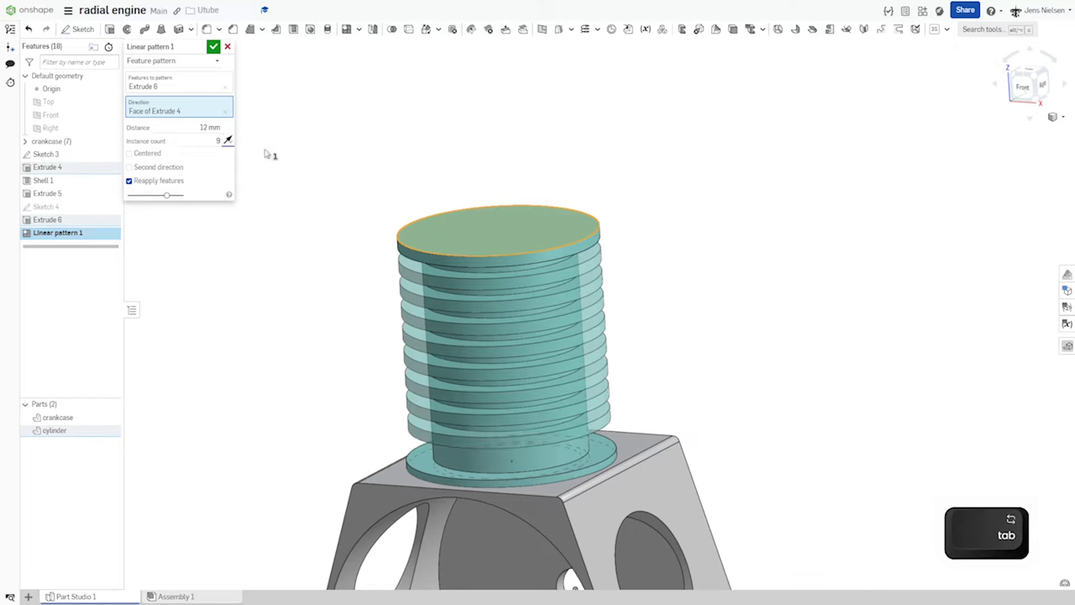
click(213, 47)
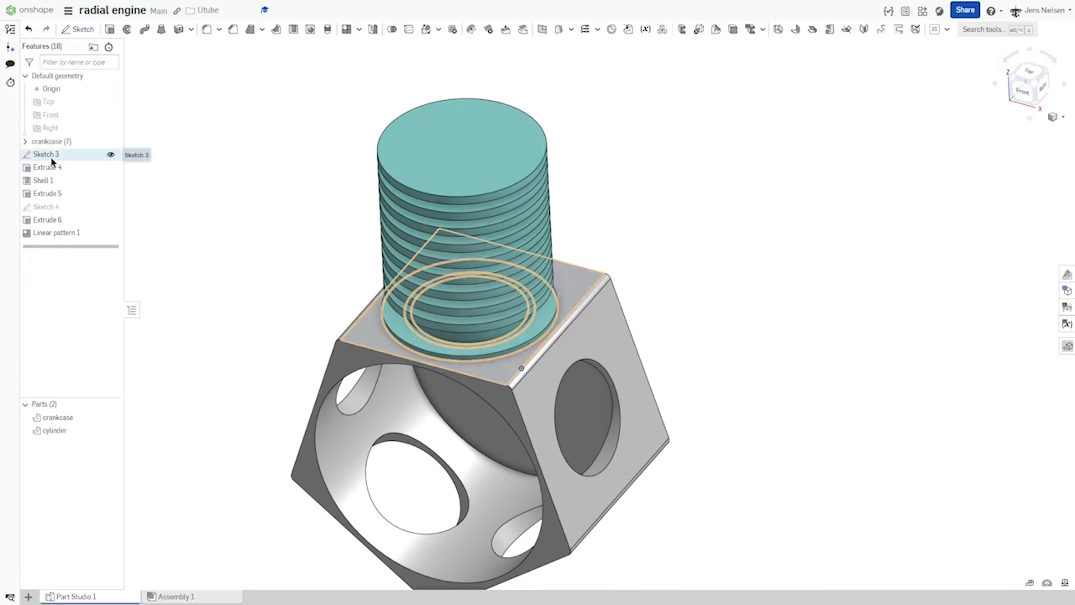
Step: Group the features from Sketch 3 through Linear pattern 1 into a folder named cylinder
shift+click(56, 233)
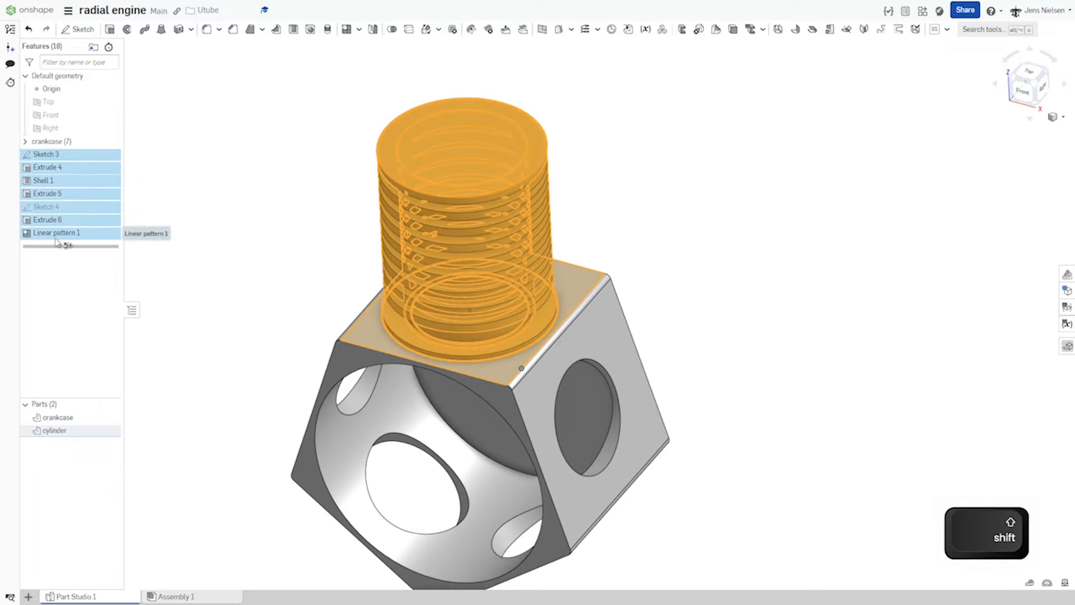
right_click(62, 237)
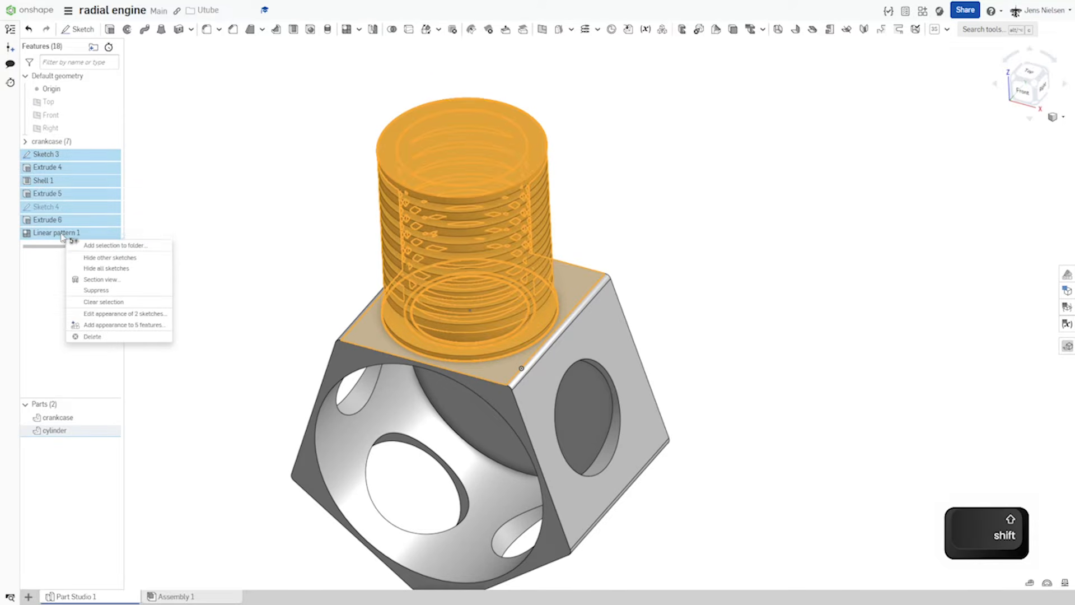
click(96, 246)
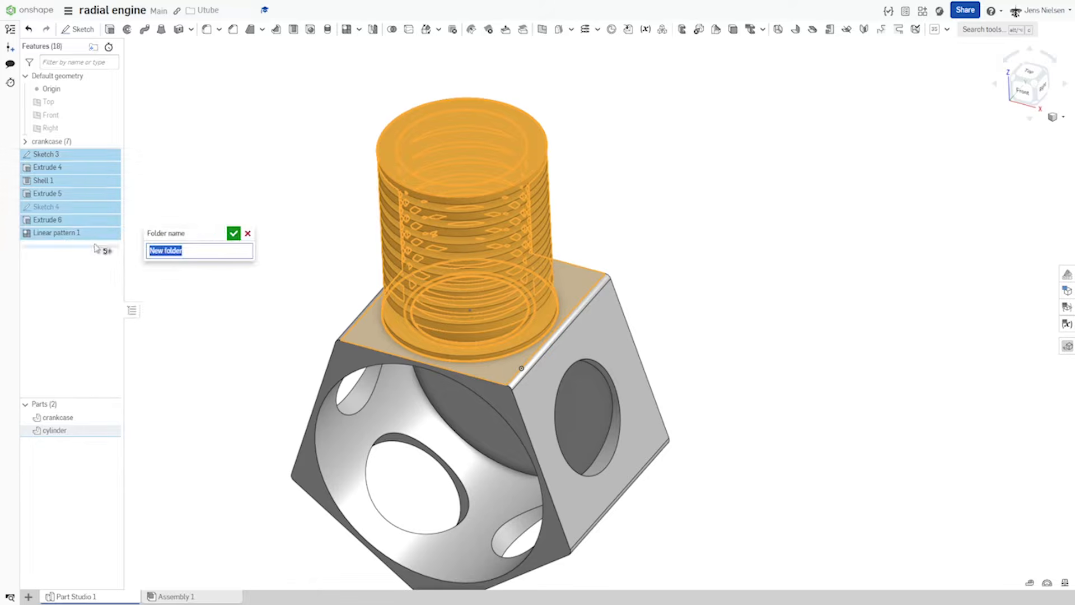
text(cylinder)
key(Return)
click(203, 238)
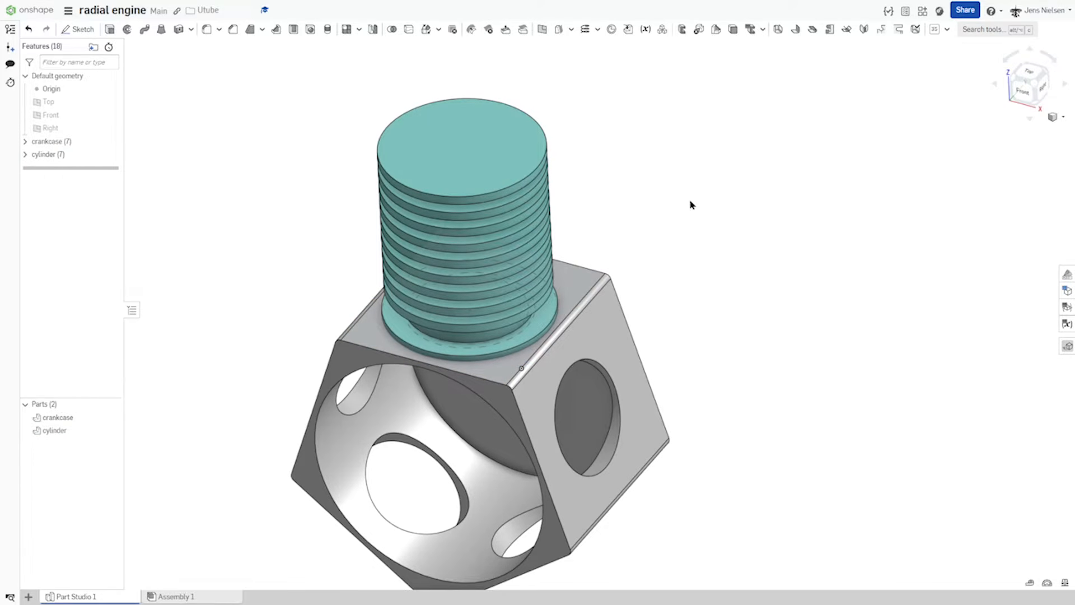
Step: Create a plane through the cylinder base sketch's centre point parallel to the crankcase's front face, and hide it
click(542, 29)
right_drag(269, 145, 464, 282)
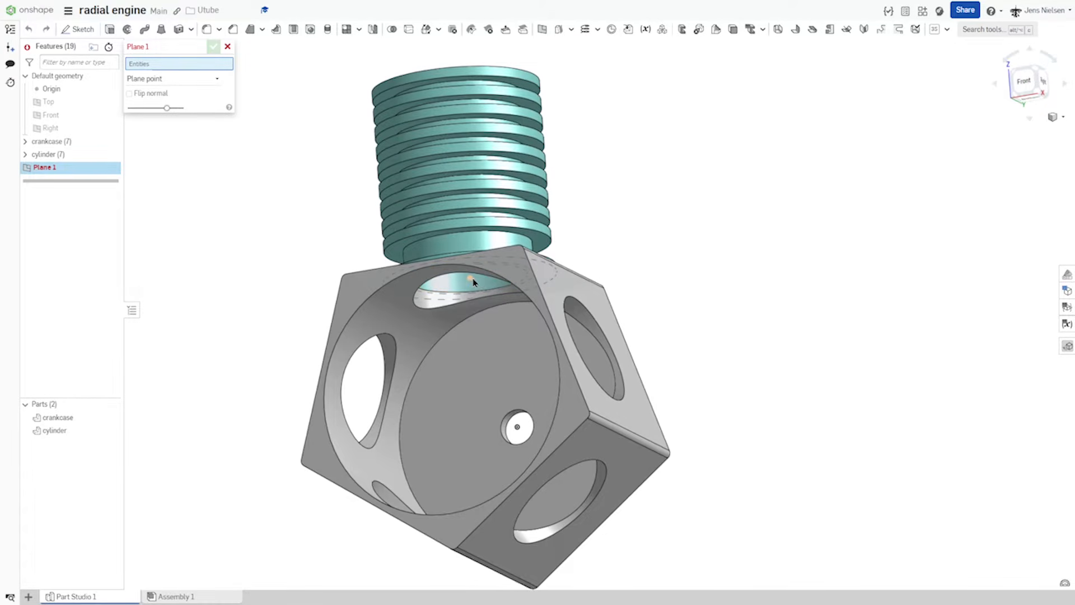
click(470, 278)
right_drag(346, 293, 367, 255)
click(367, 254)
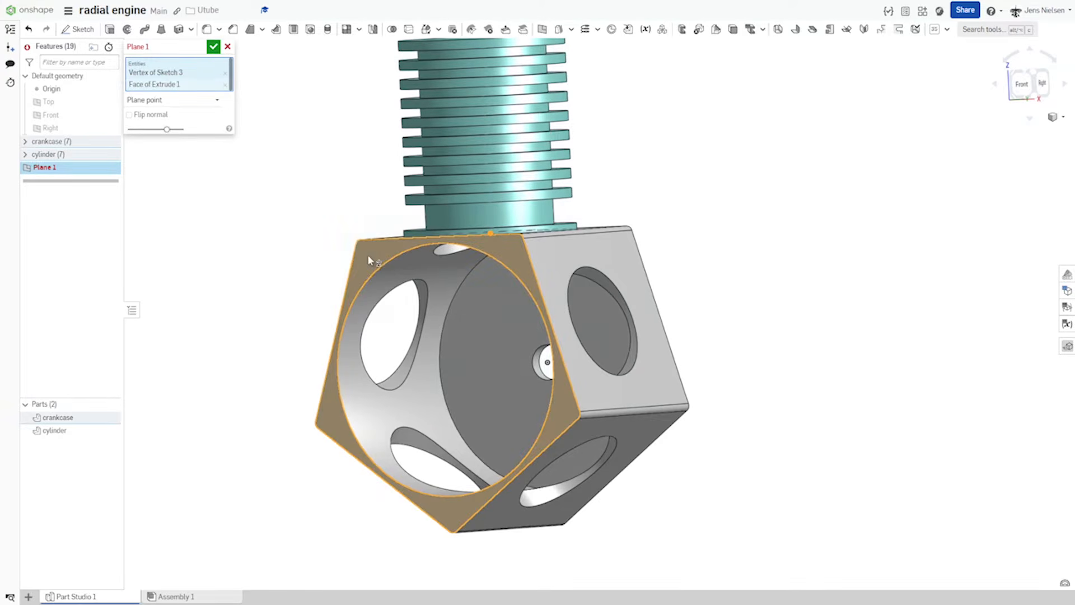
right_drag(375, 251, 425, 285)
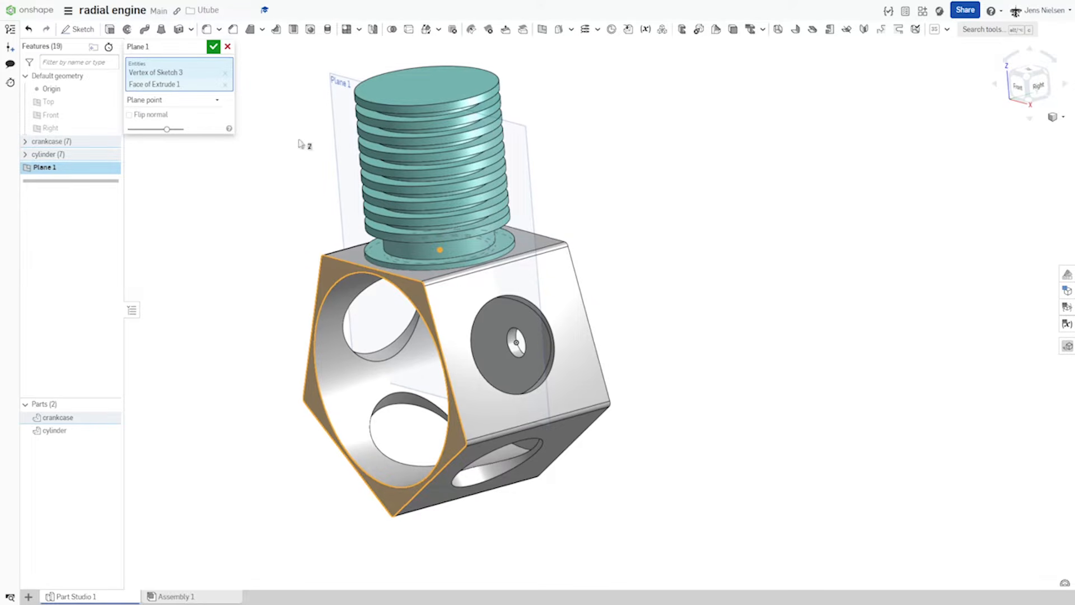
click(215, 49)
key(shift+1)
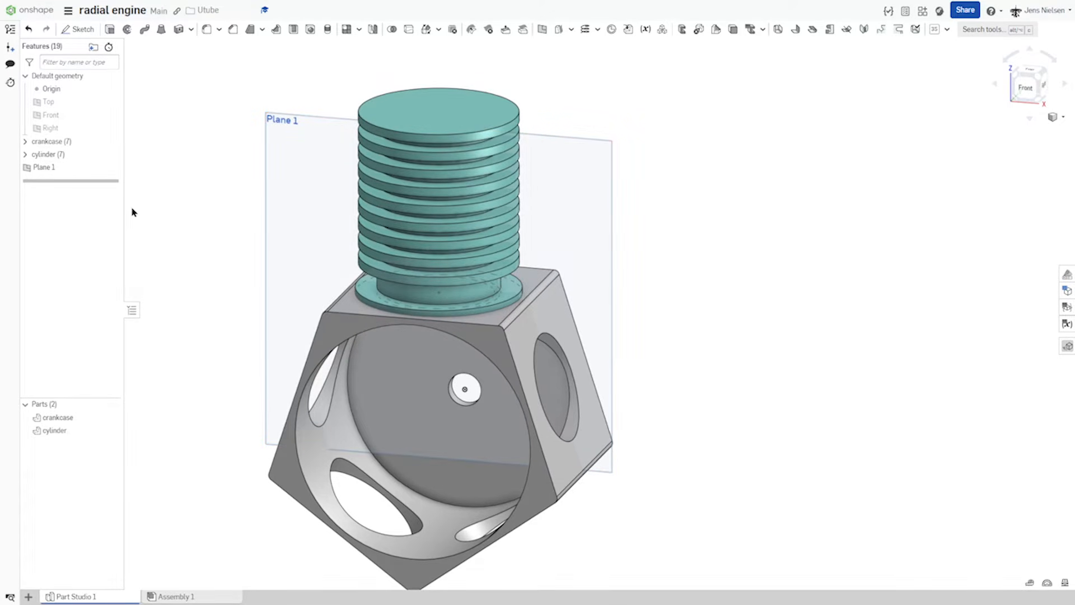
click(109, 168)
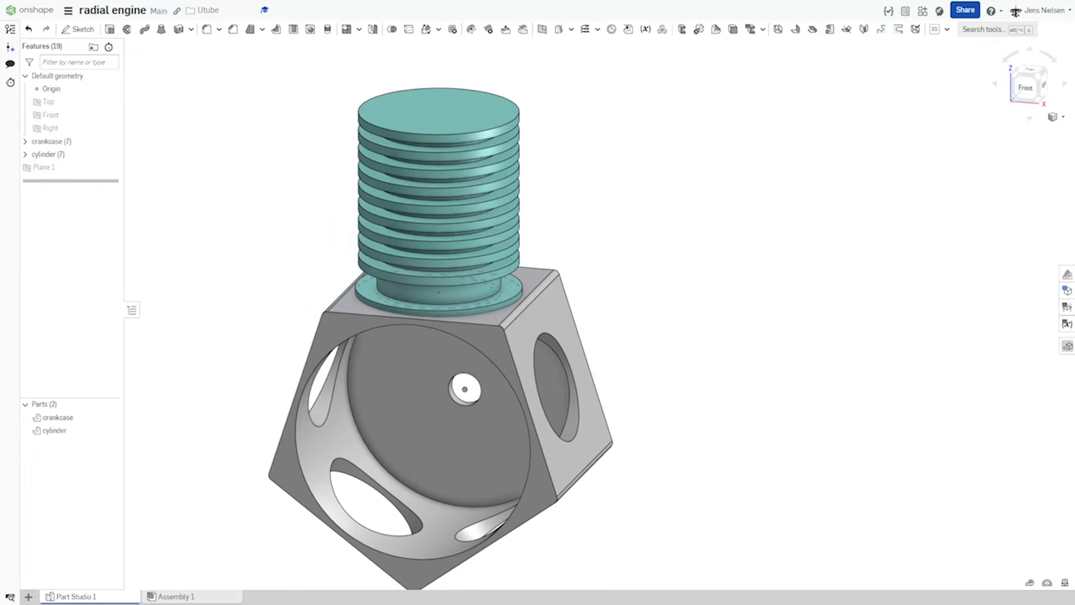
Step: Apply a section view that cuts the cylinder and crankcase through the cylinder's centre
click(1056, 117)
click(1013, 266)
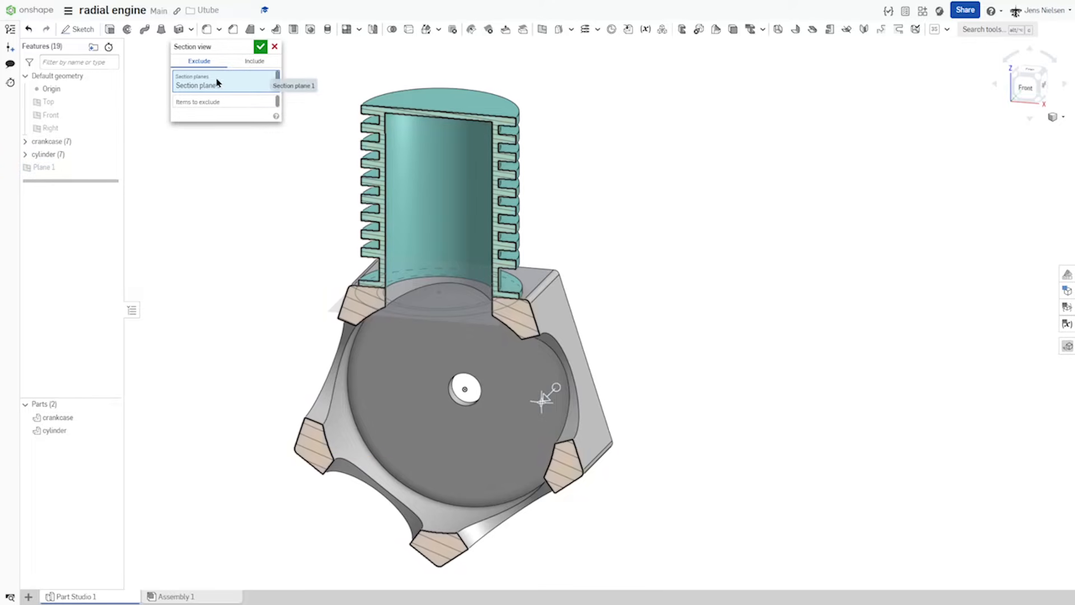
click(261, 47)
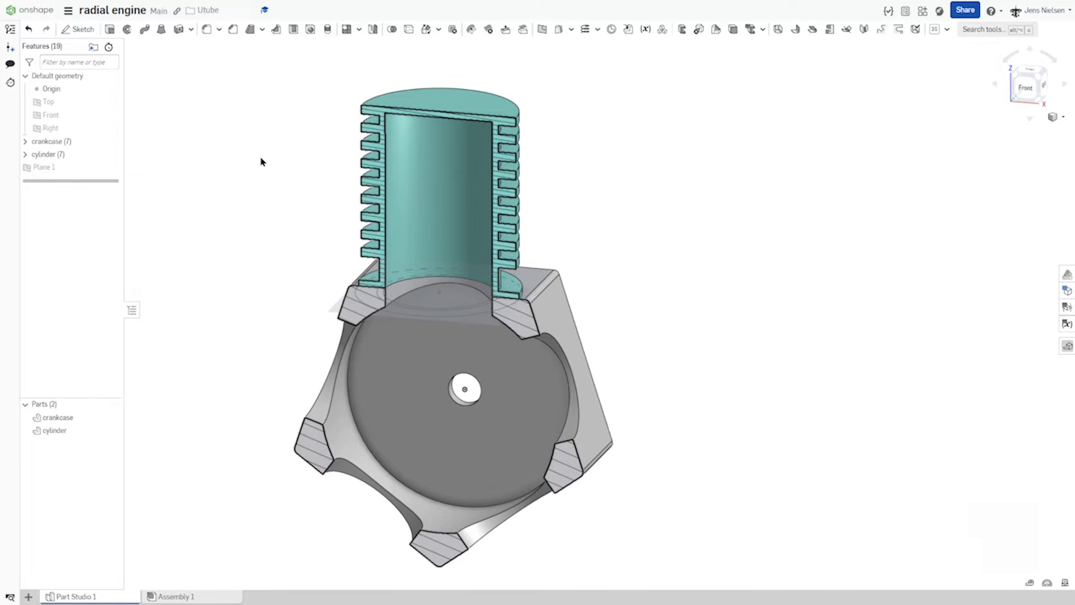
key(u)
right_drag(425, 155, 423, 149)
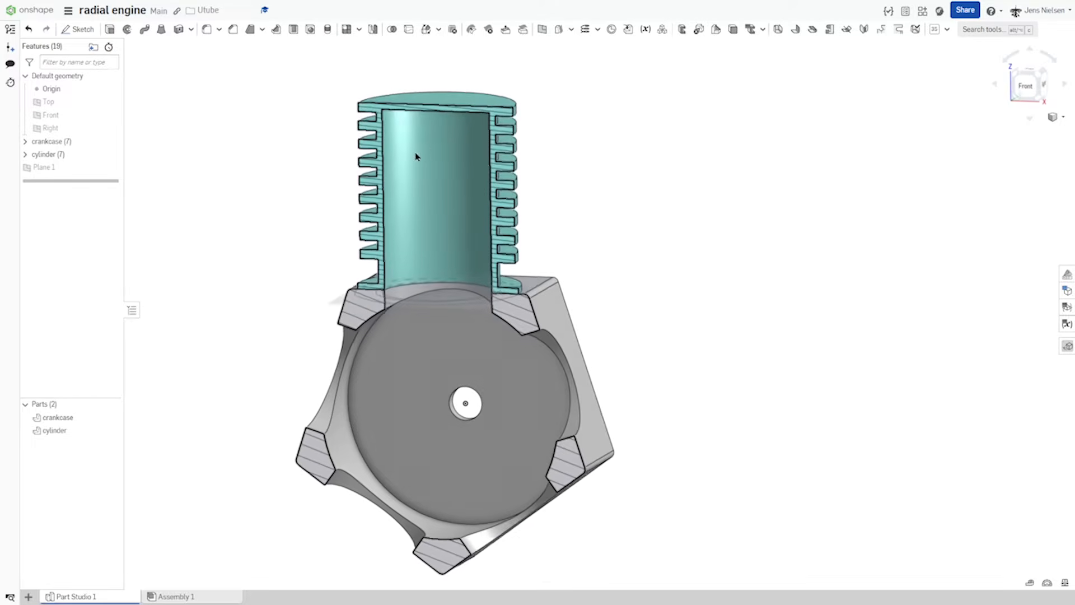
Step: Sketch on Plane 1 a rectangle in the upper half of the cylinder bore, spanning wall to wall, about 72 mm wide and 27 mm high
key(s)
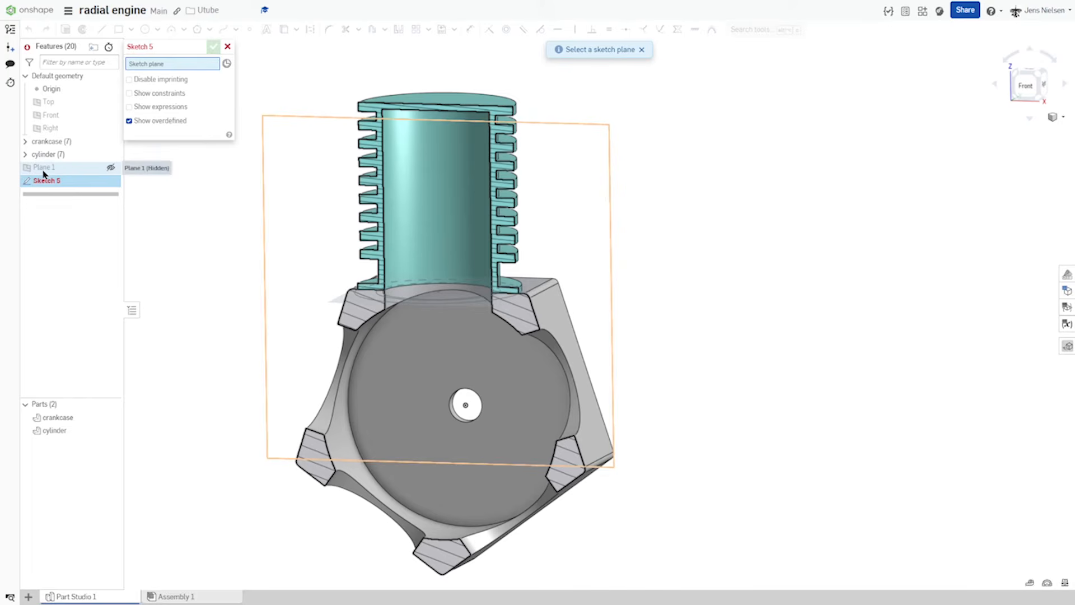
click(43, 170)
key(u)
right_drag(430, 144, 431, 137)
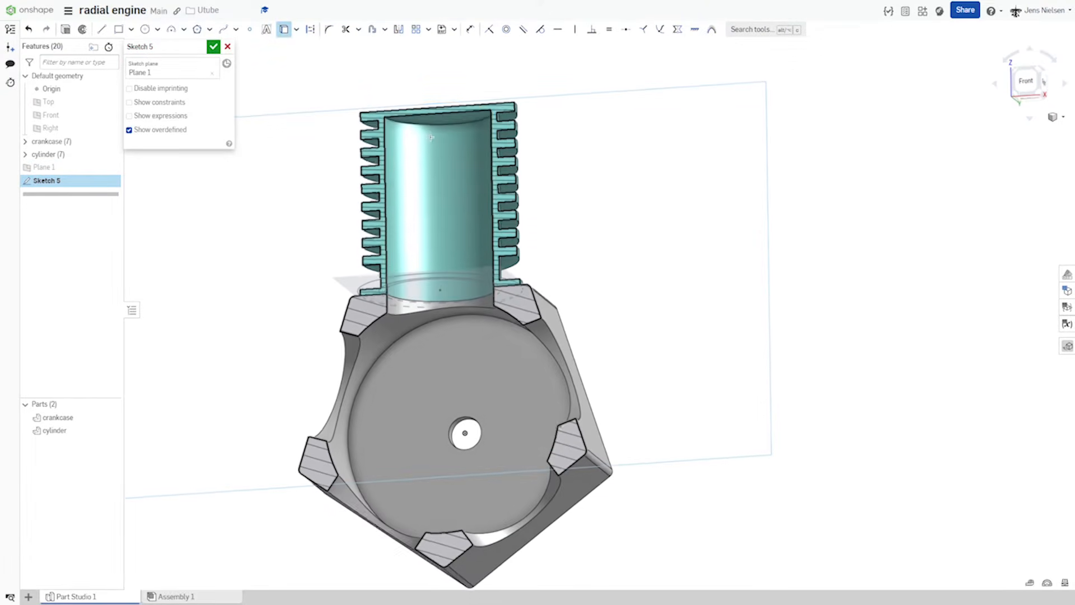
right_drag(427, 208, 411, 276)
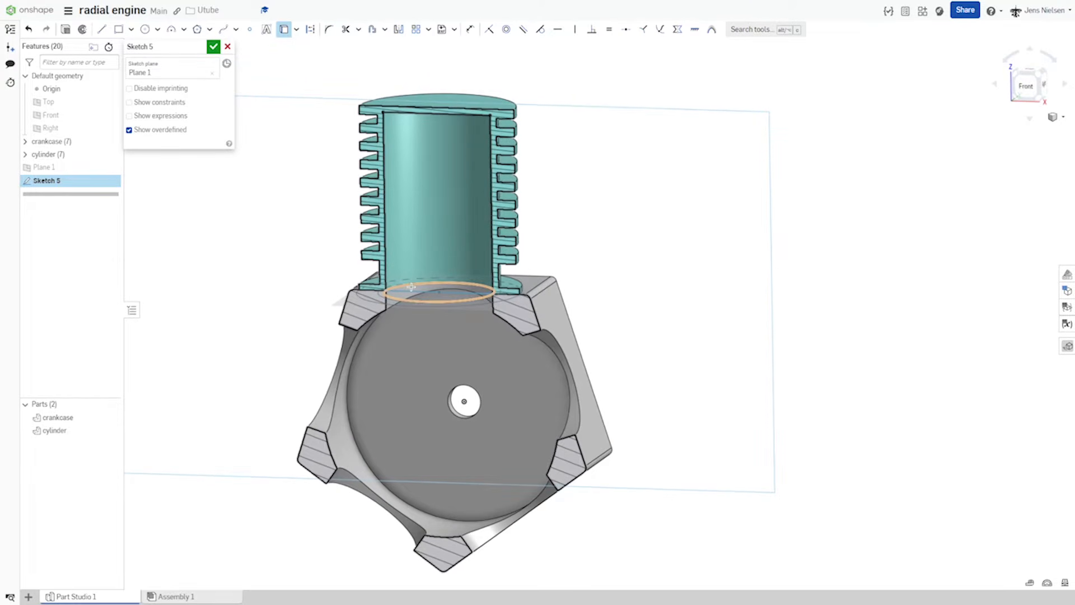
right_drag(218, 215, 215, 207)
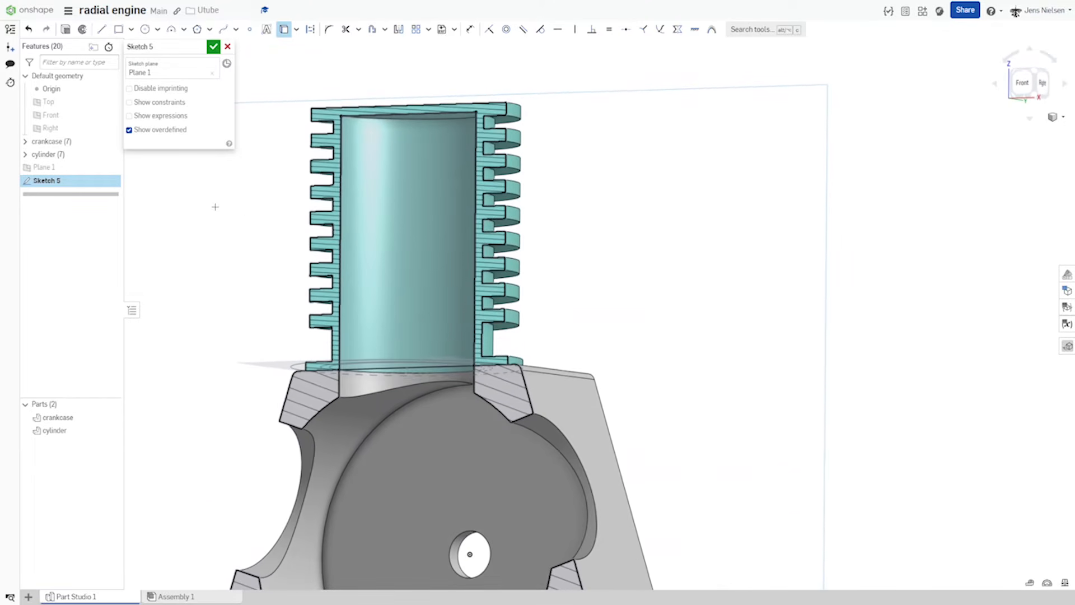
key(s)
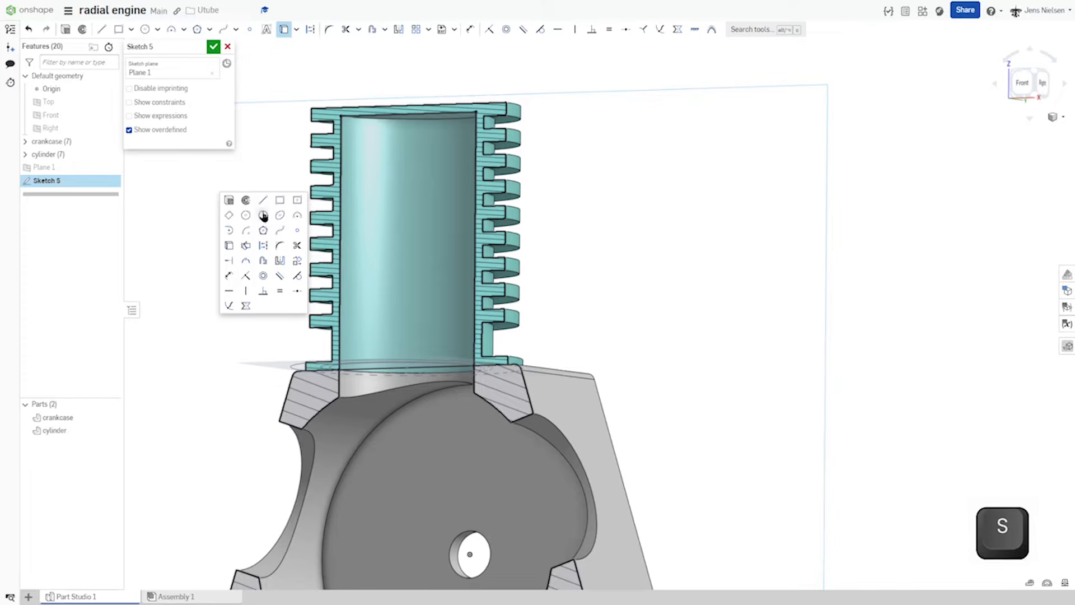
click(277, 202)
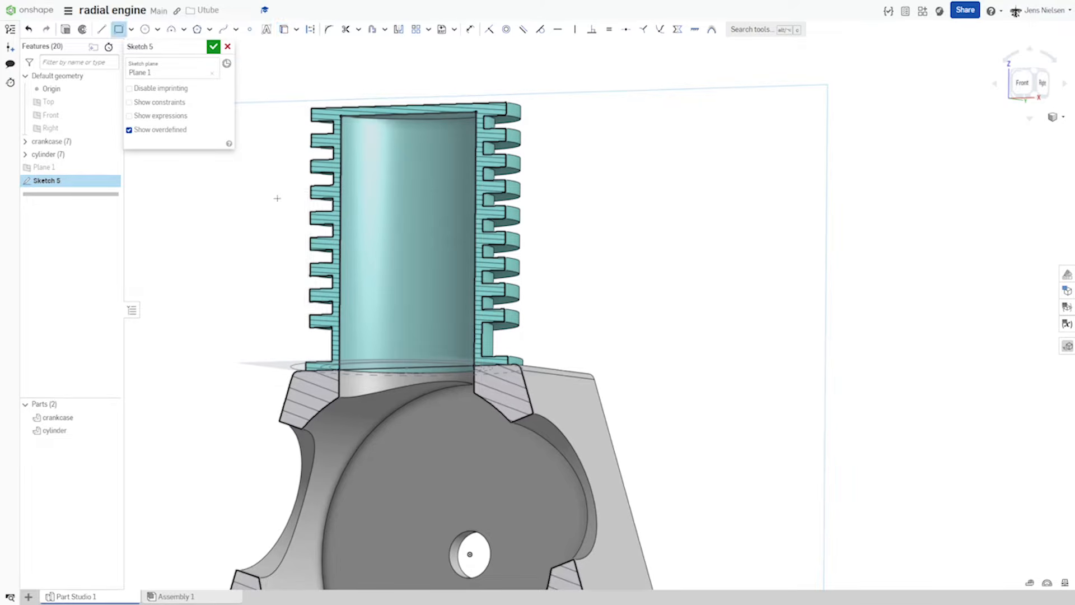
click(341, 219)
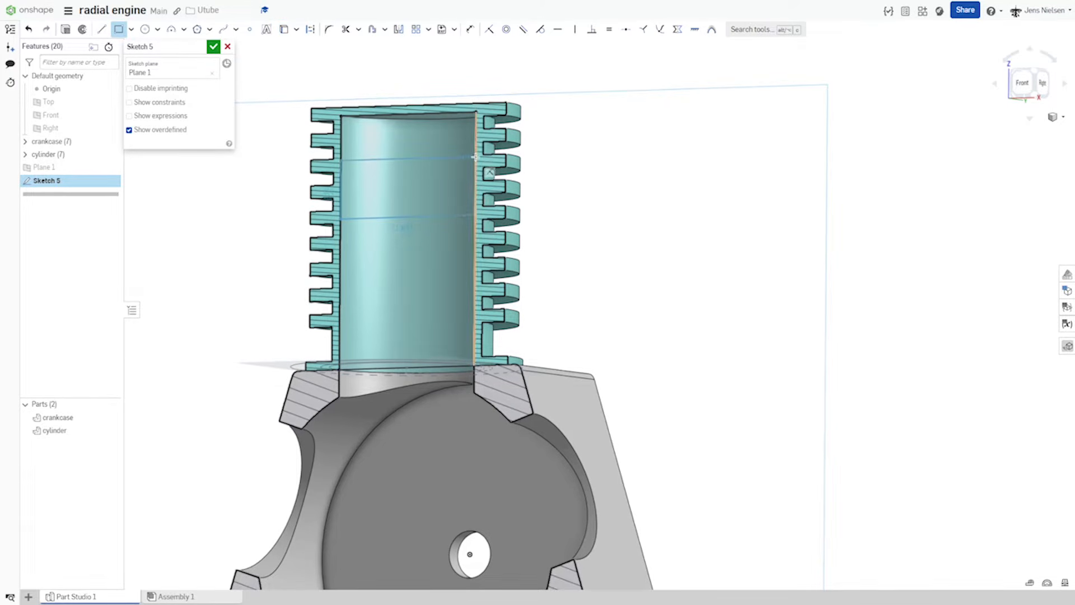
click(475, 157)
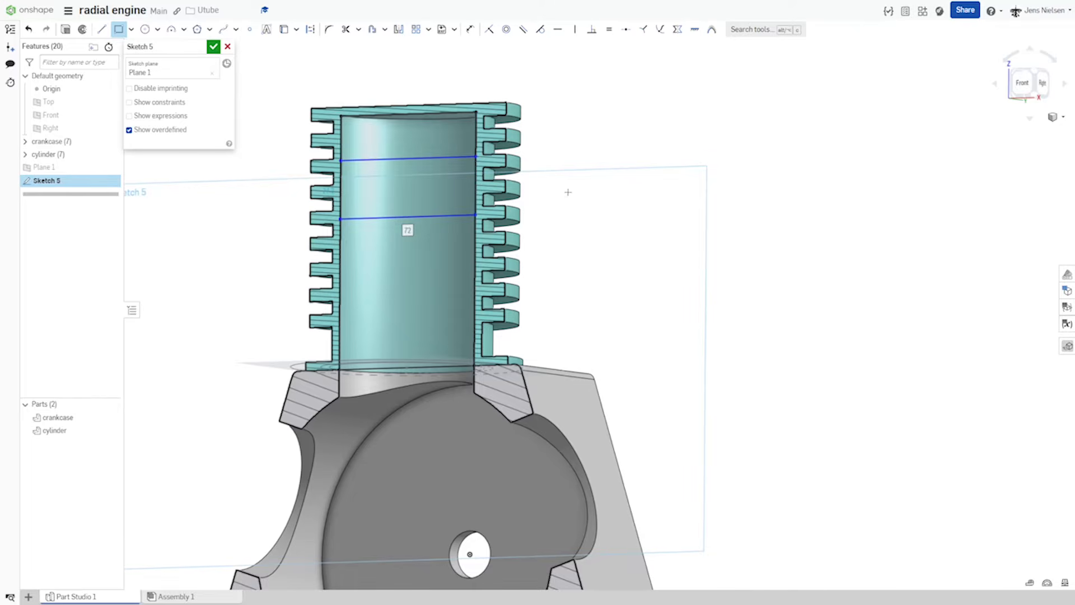
key(Escape)
Step: Dimension the height of the rectangle in the cylinder bore to 38 mm
key(d)
click(461, 159)
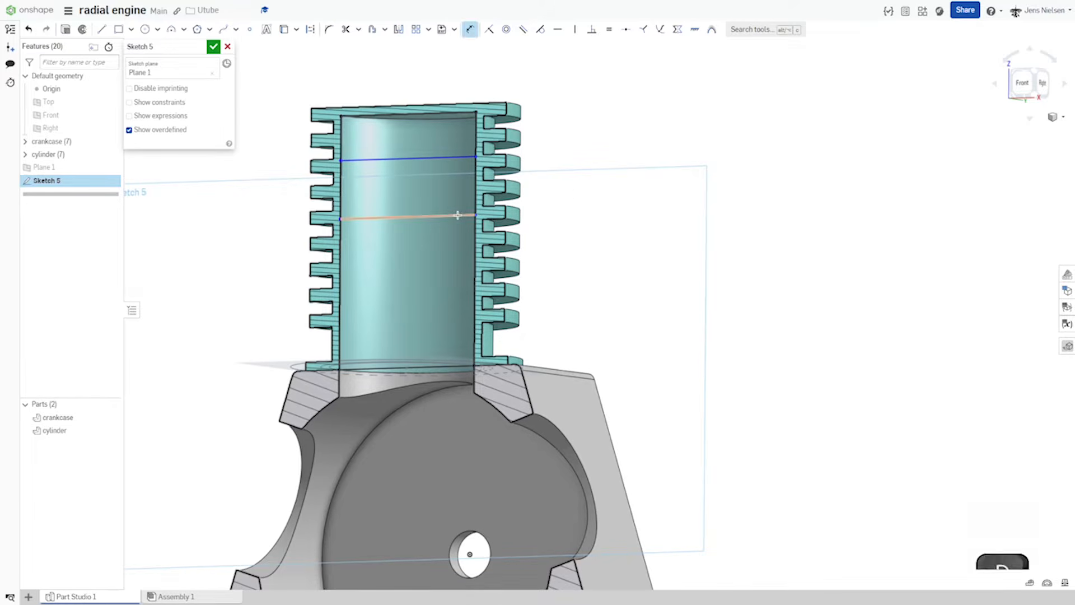
click(467, 215)
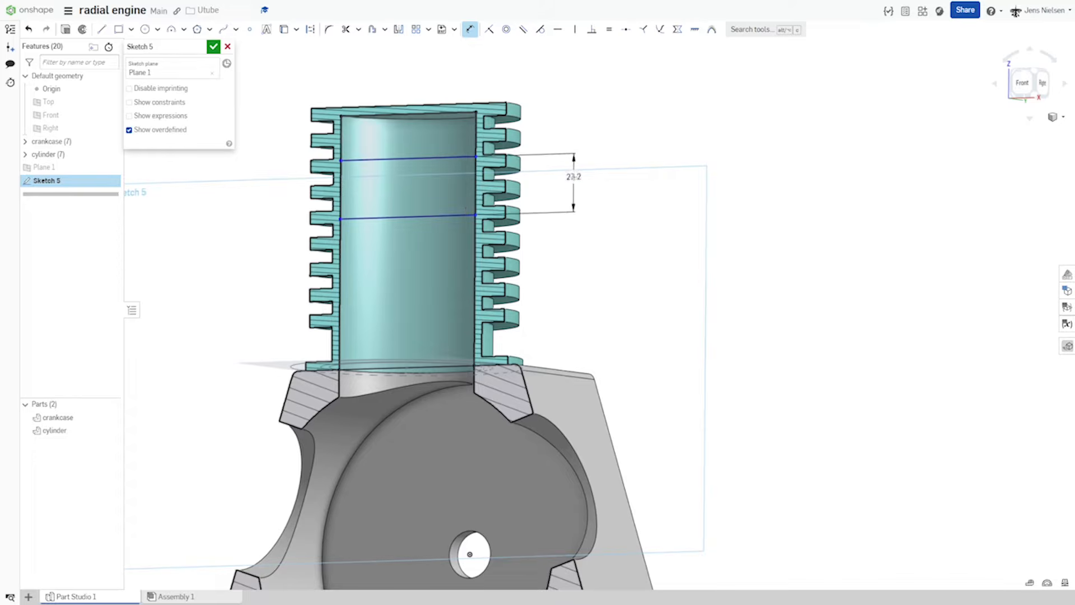
click(574, 178)
text(38)
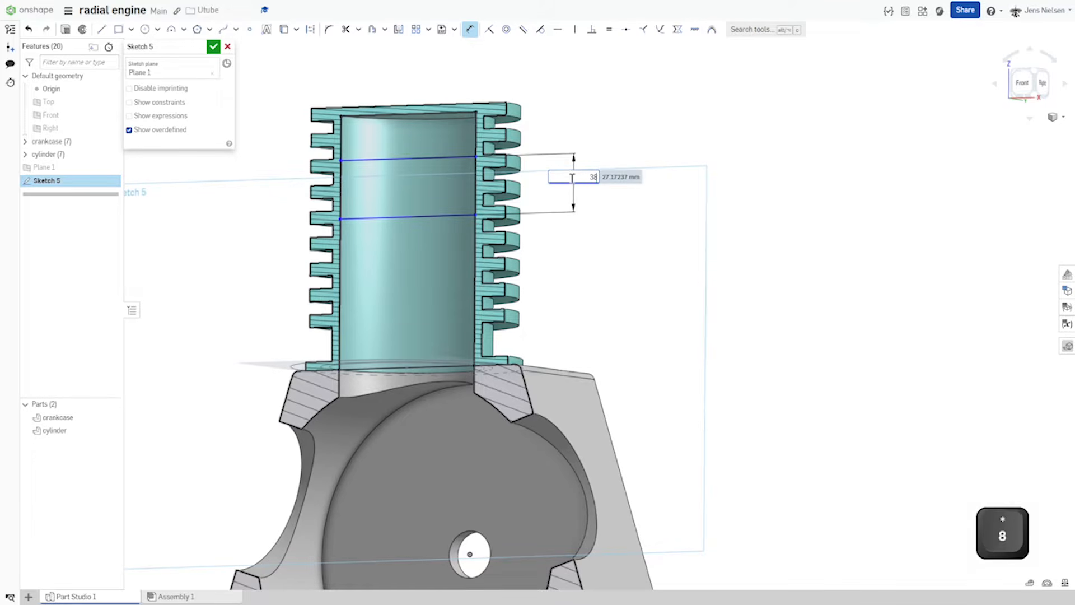
key(Return)
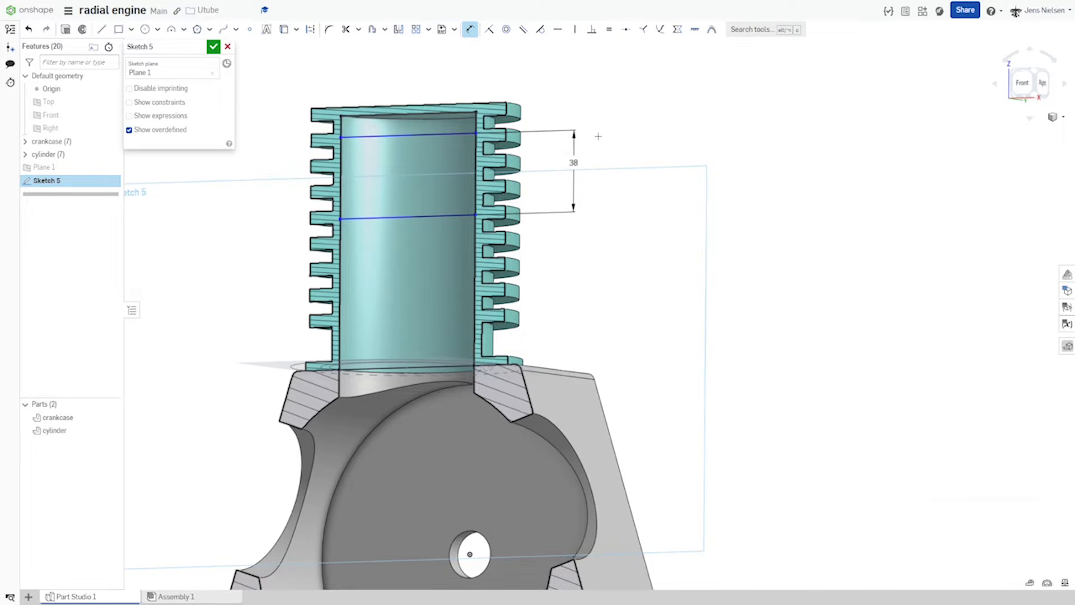
Step: Dimension the rectangle's top edge 12 mm below the closed top end of the cylinder bore
click(476, 113)
click(546, 108)
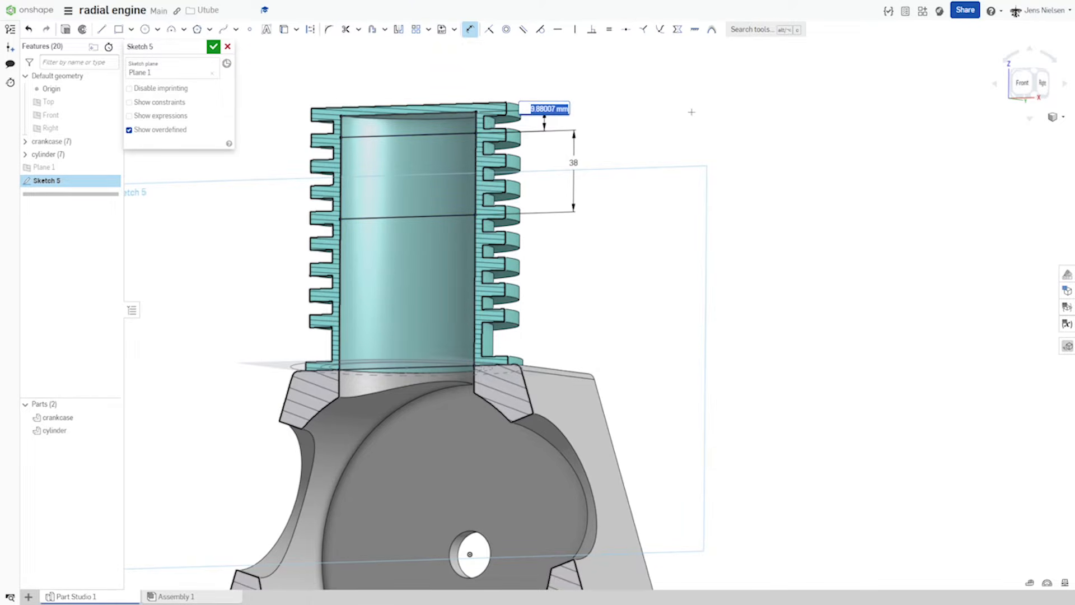
text(12)
key(Return)
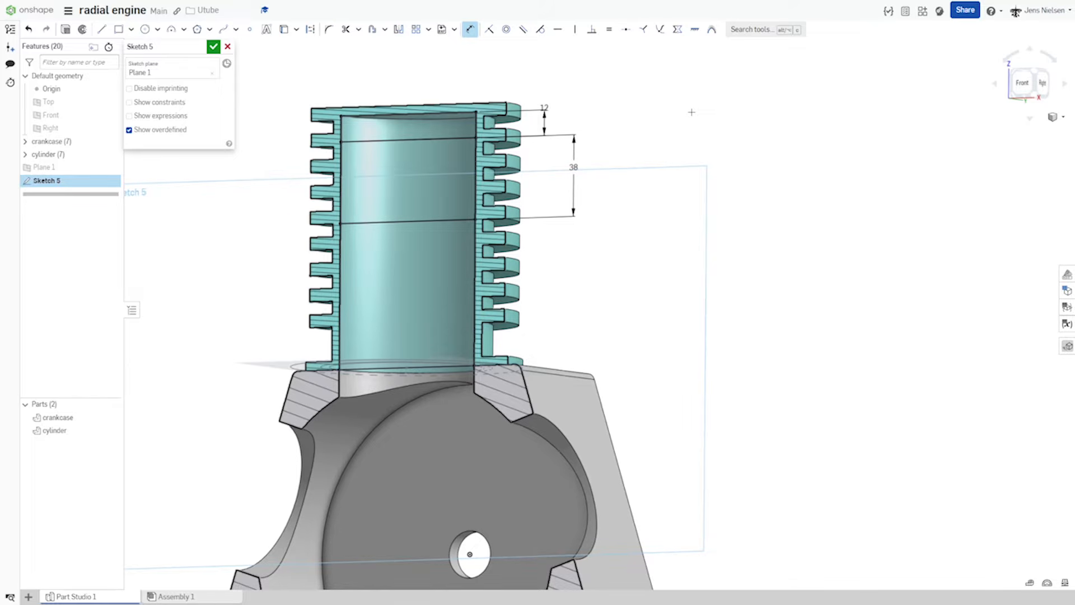
Step: Draw a vertical centre line from the midpoint of the rectangle's top edge to its bottom edge
key(l)
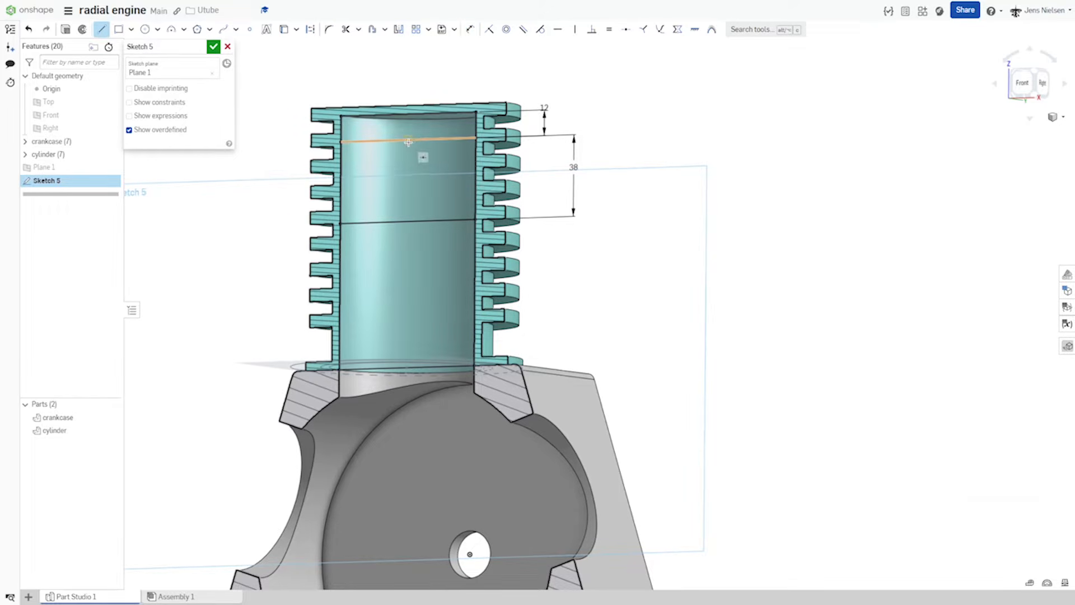
click(408, 141)
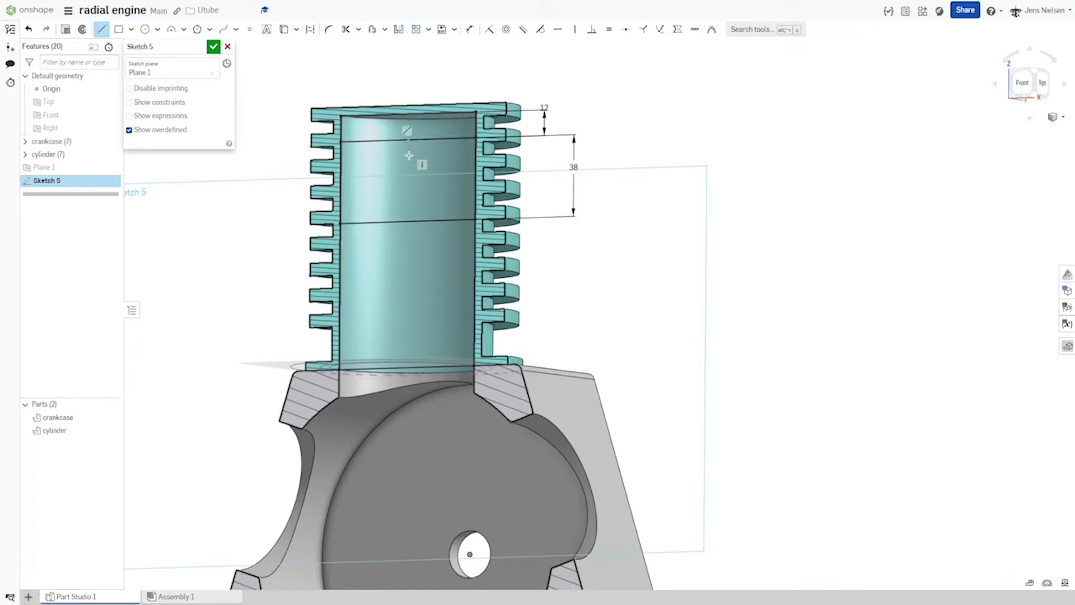
click(408, 221)
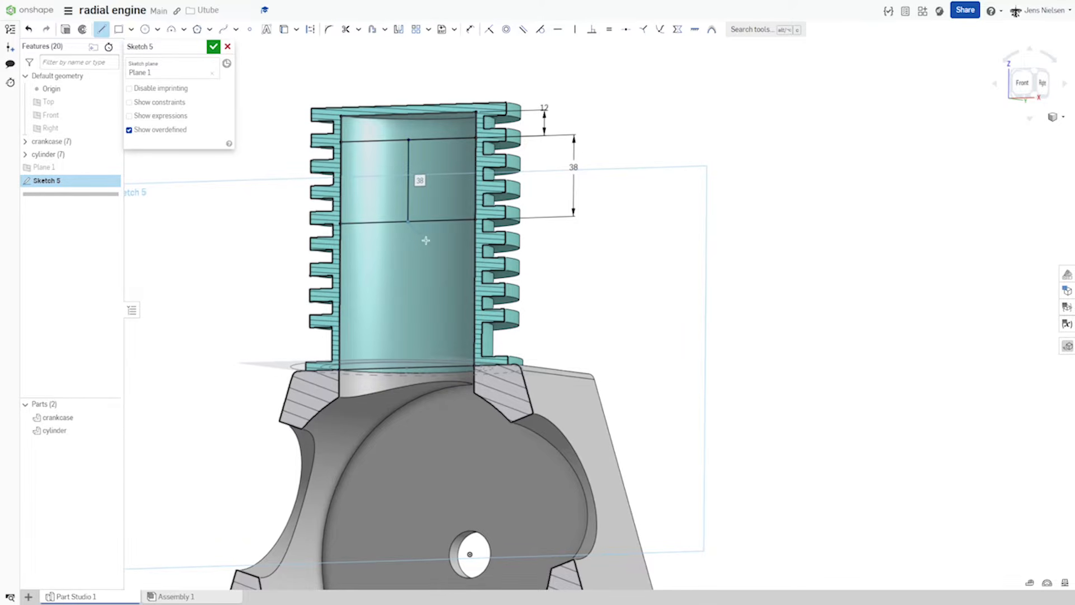
key(Escape)
Step: Sketch a 10 mm diameter circle centred on the vertical centre line, near the rectangle's bottom edge
right_drag(593, 259, 441, 203)
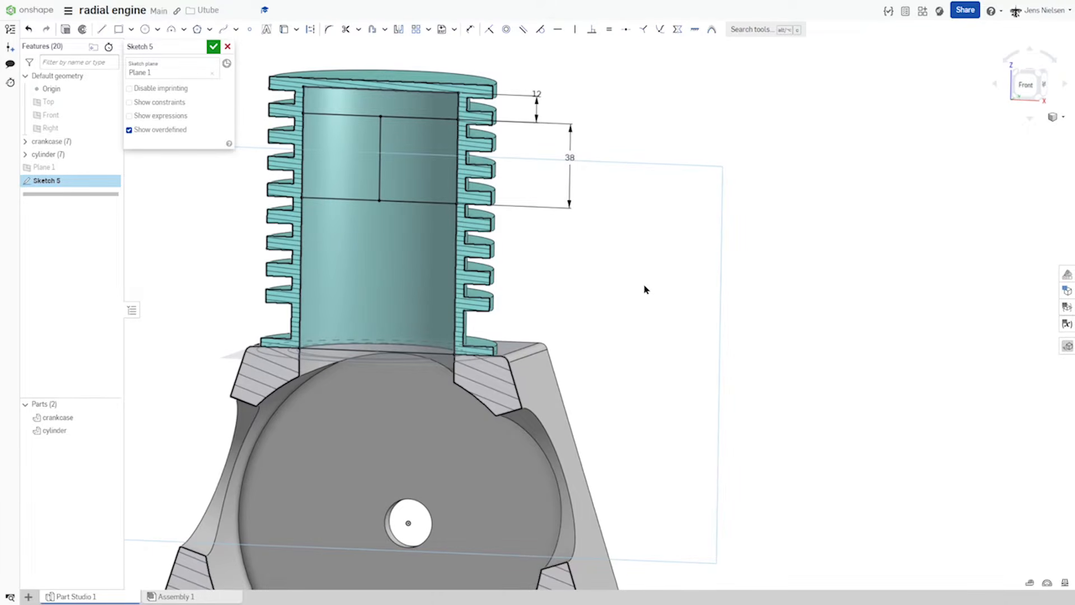
key(c)
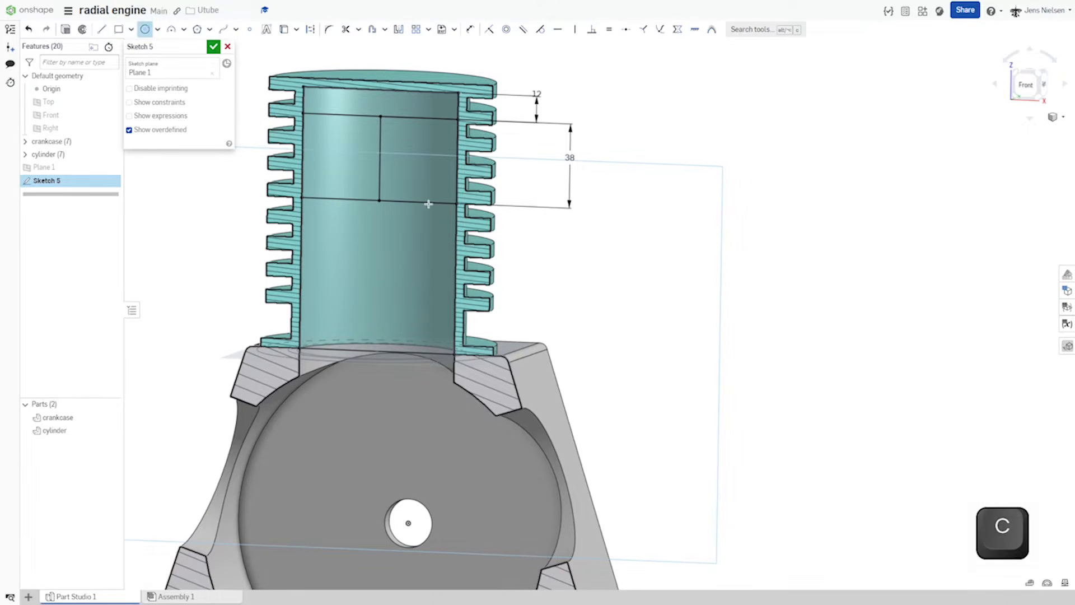
click(391, 186)
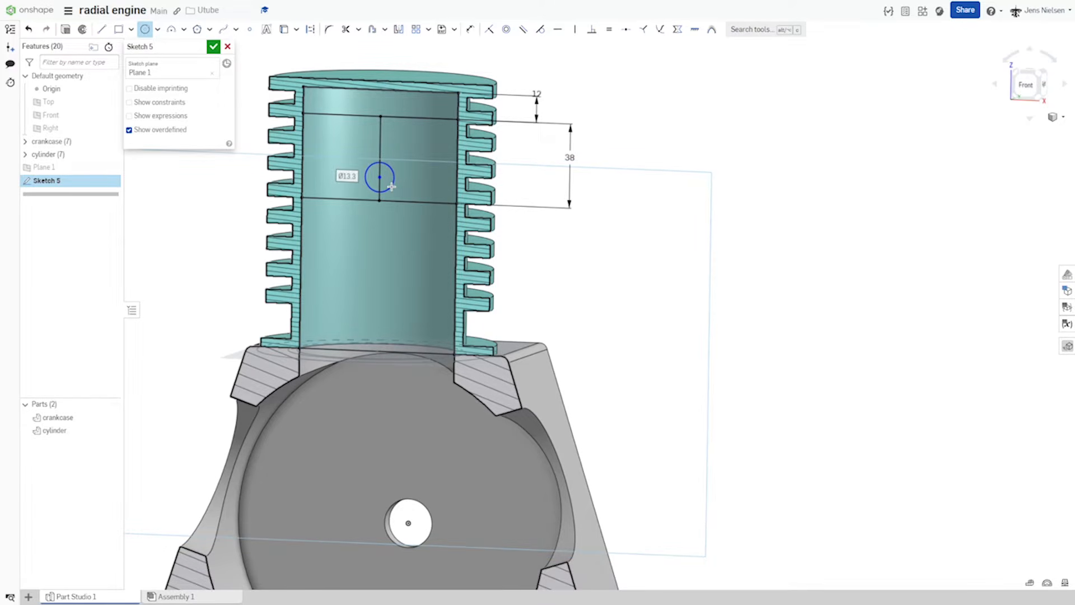
text(10)
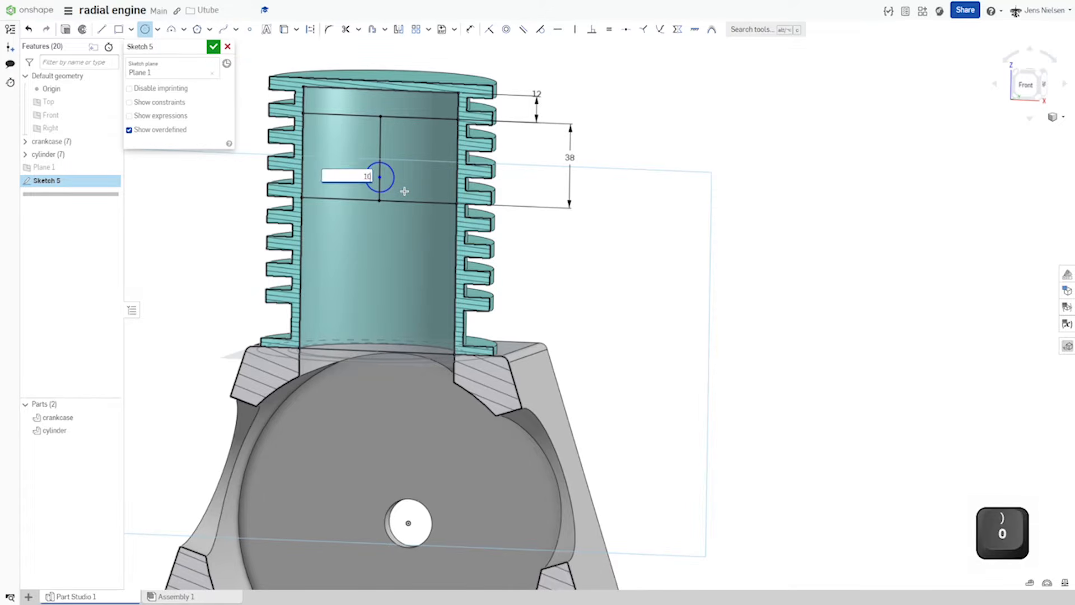
key(Return)
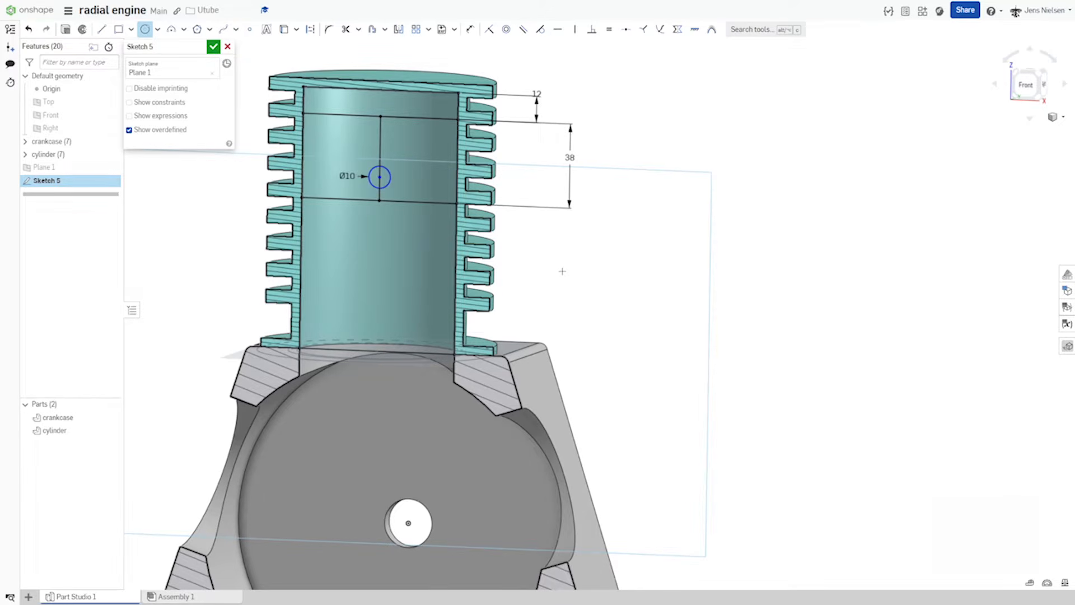
key(Escape)
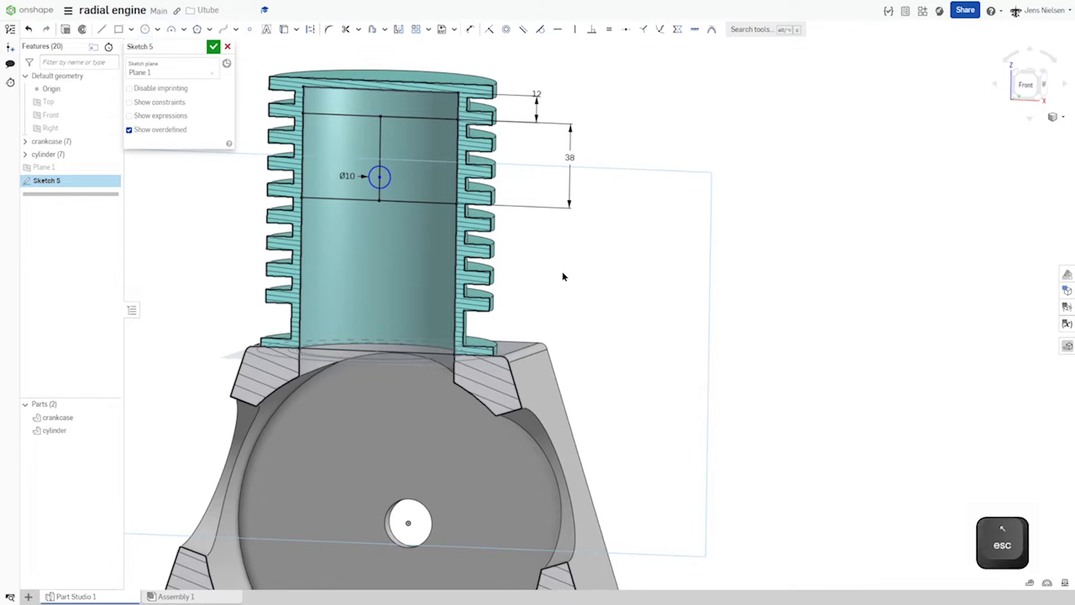
Step: Dimension the circle's centre 8 mm above the rectangle's bottom edge and finish the sketch
key(d)
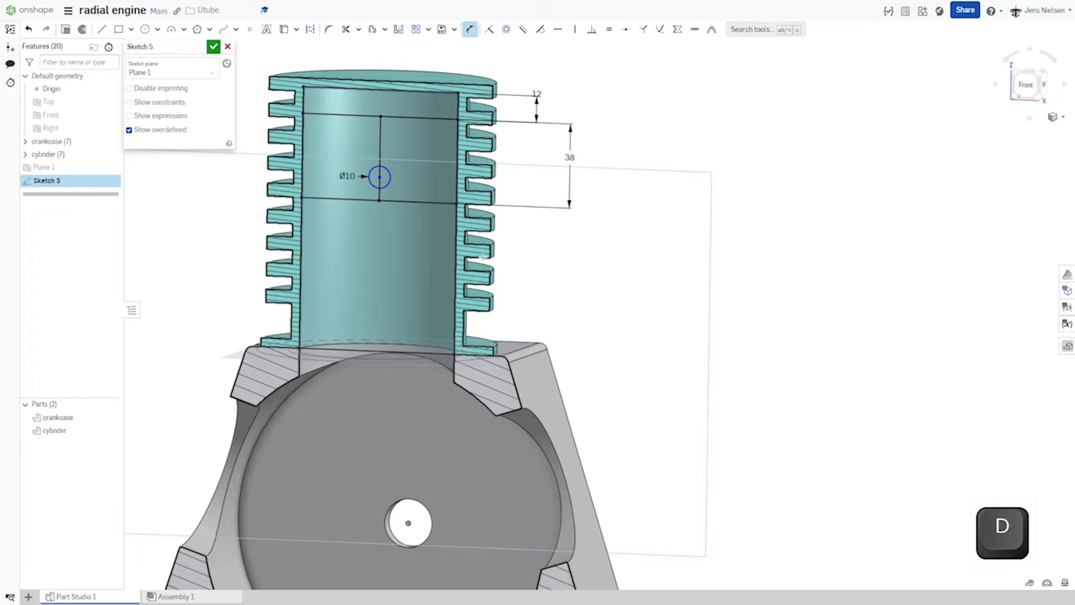
click(403, 197)
click(410, 186)
text(8)
key(Return)
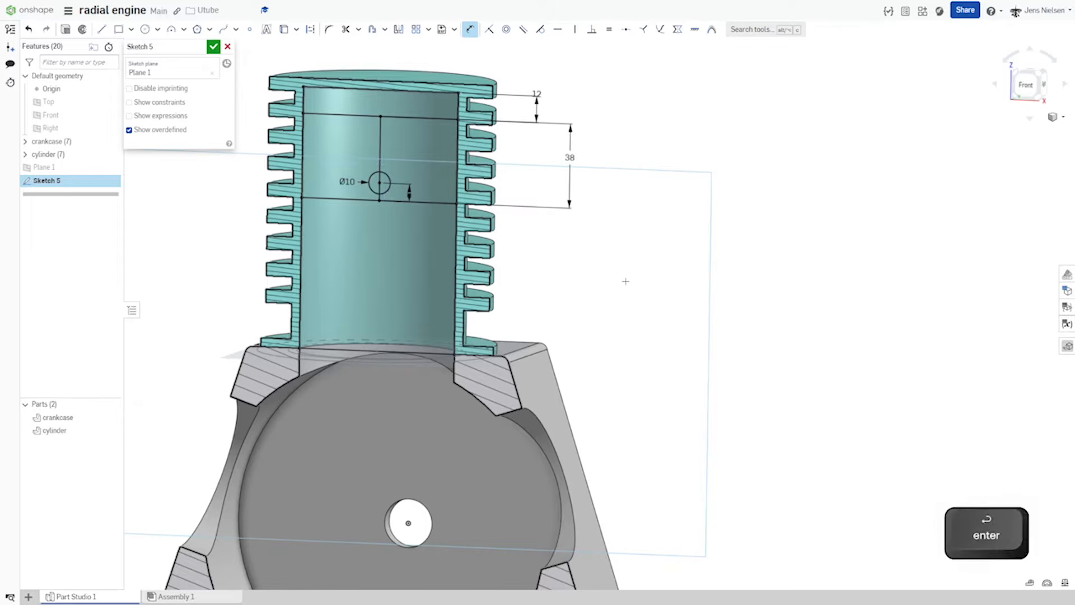
right_drag(638, 266, 610, 258)
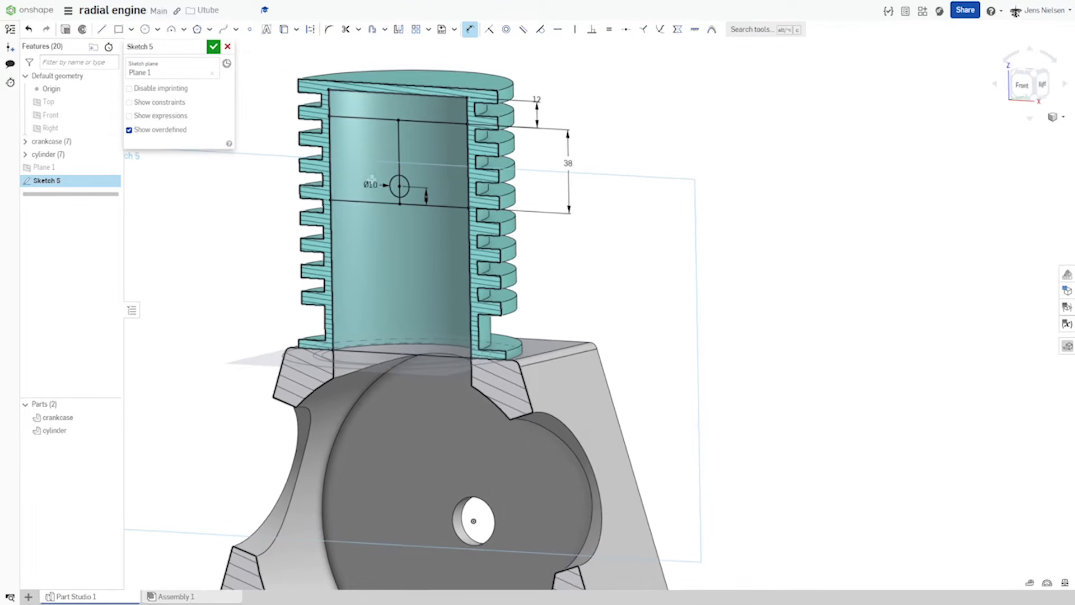
click(214, 47)
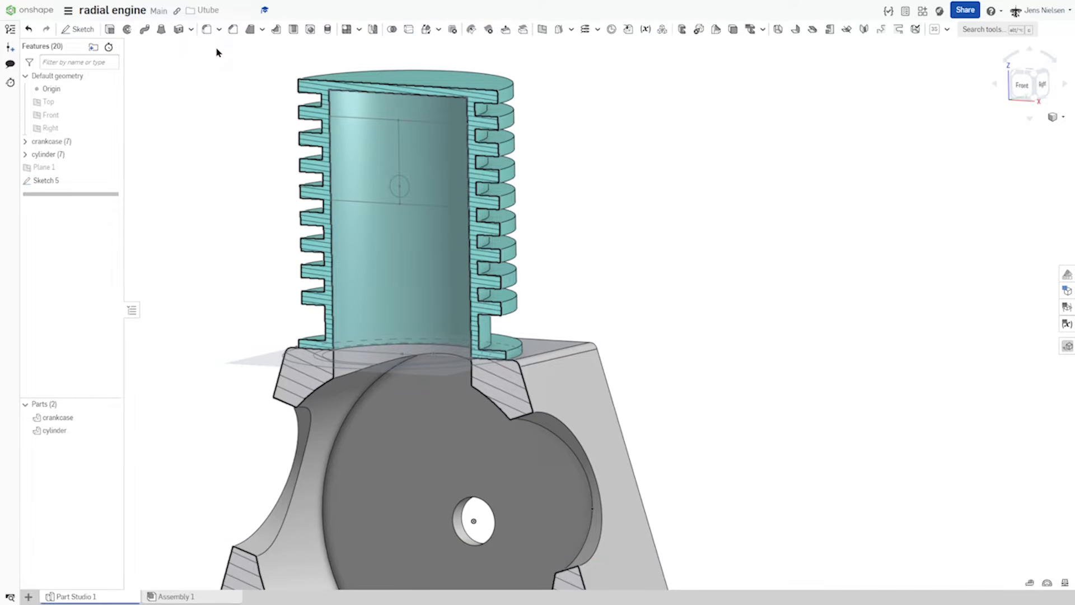
Step: Revolve the right half of the piston profile, including its half-circle, fully around the centre line as a new part
click(127, 29)
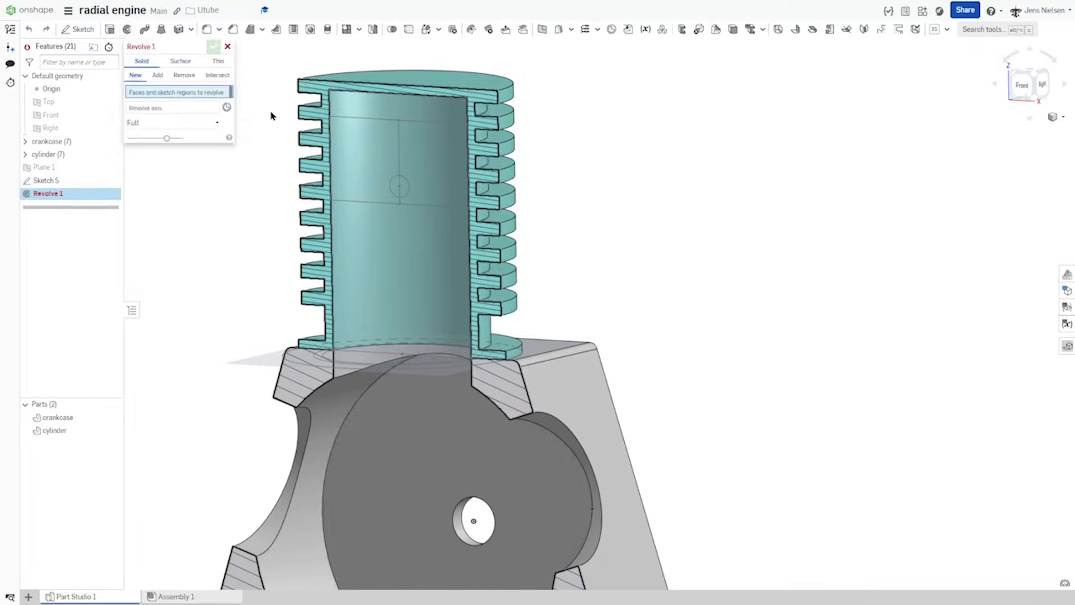
click(410, 132)
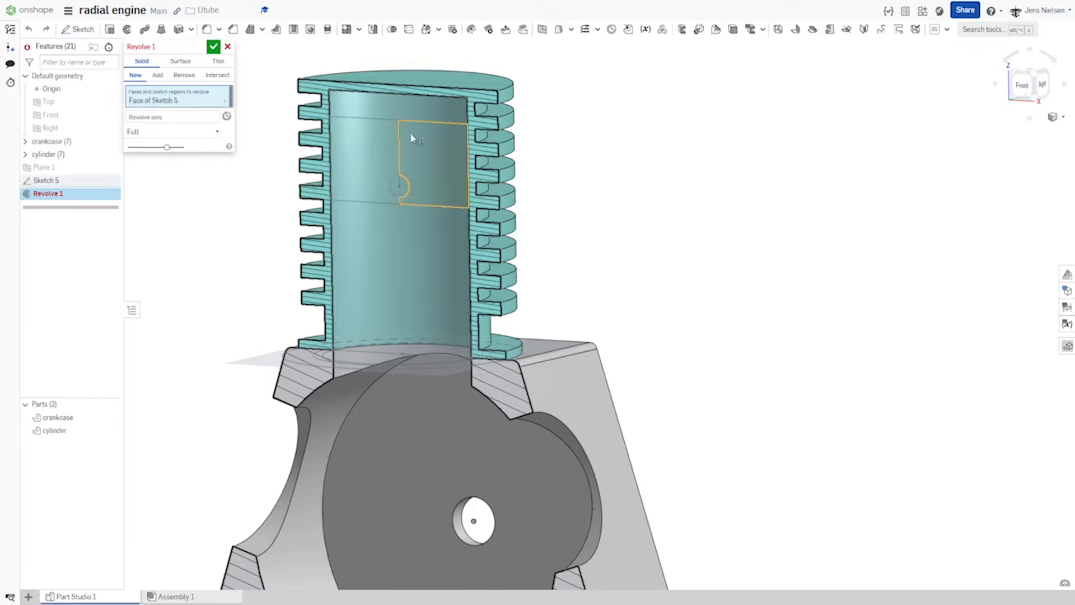
click(402, 185)
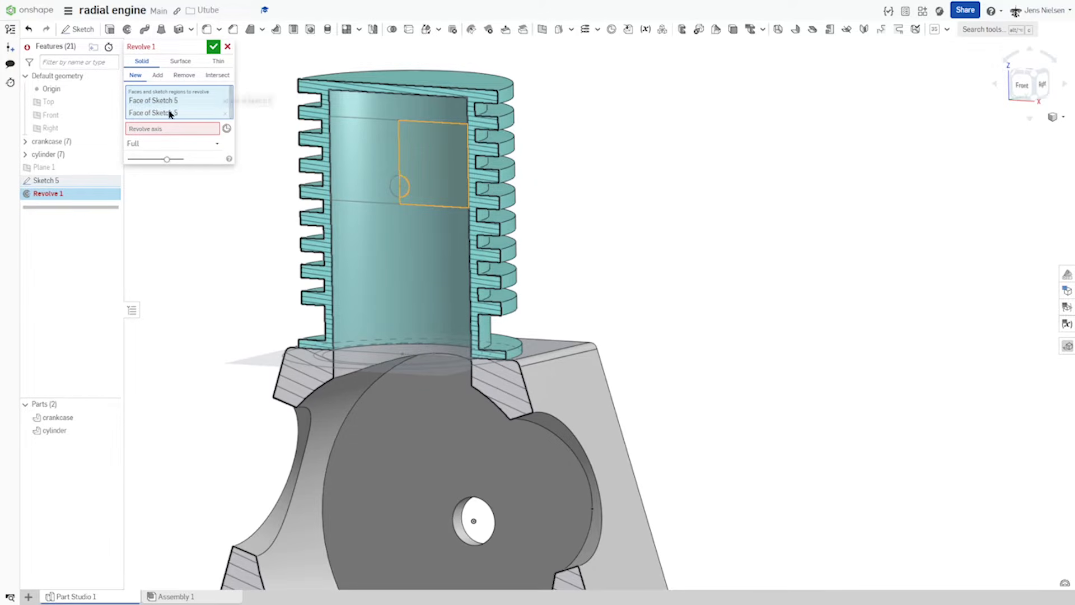
click(212, 128)
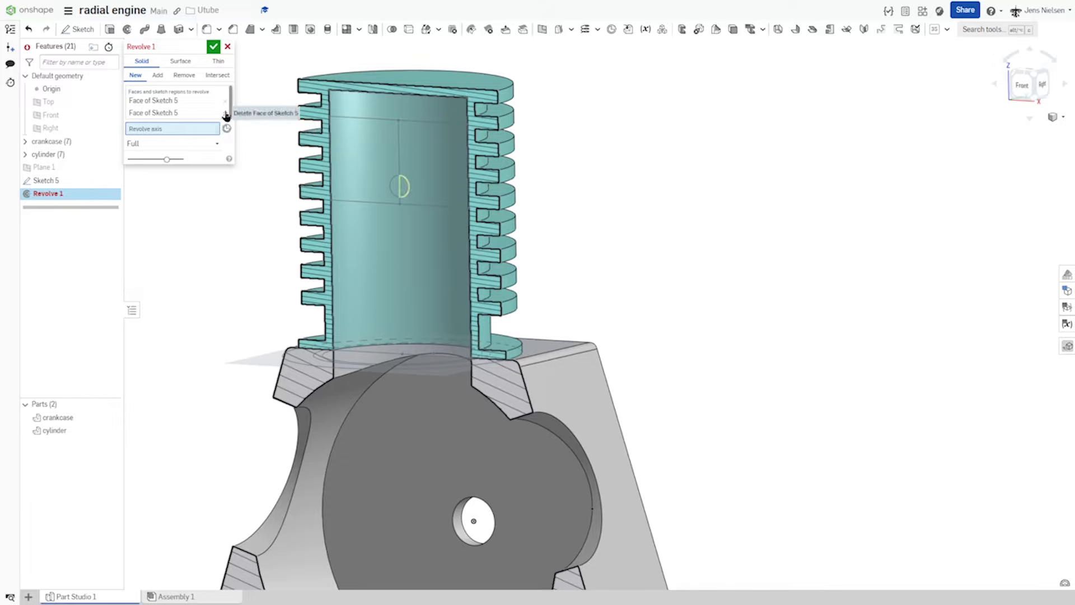
click(398, 149)
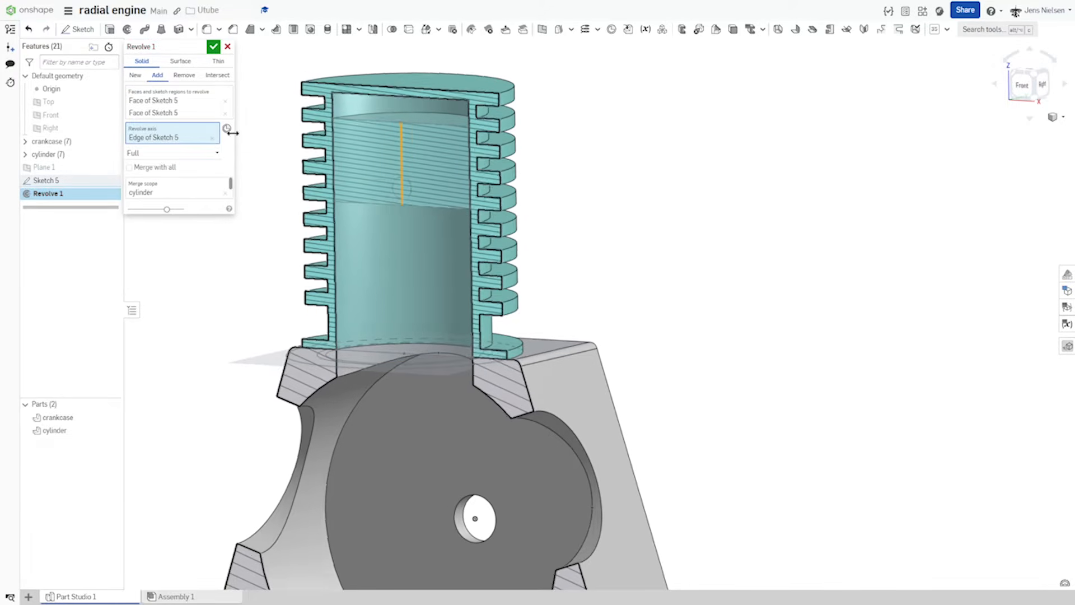
click(136, 75)
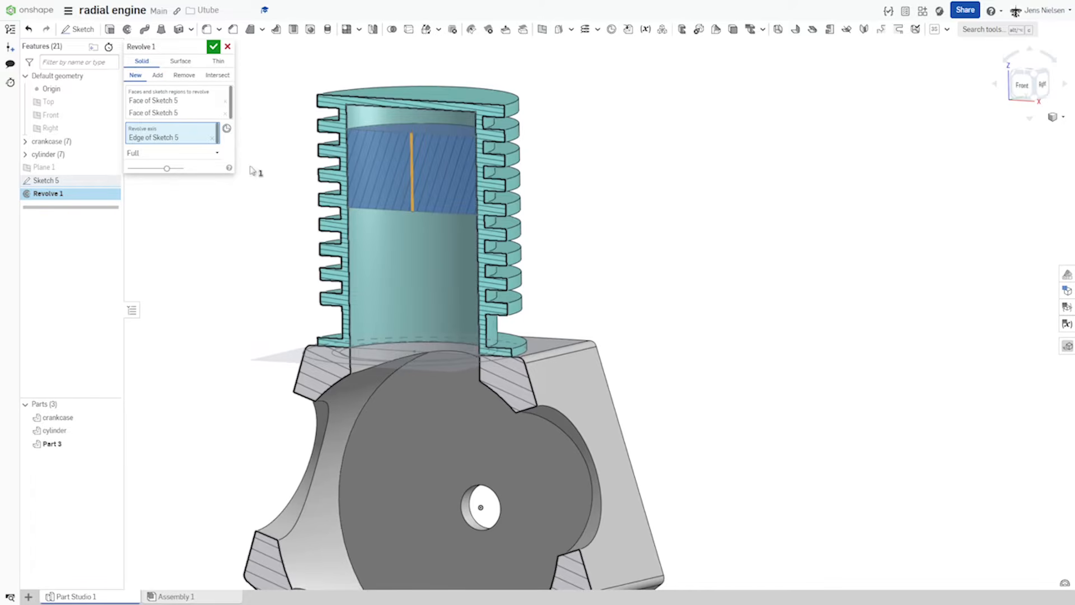
click(213, 47)
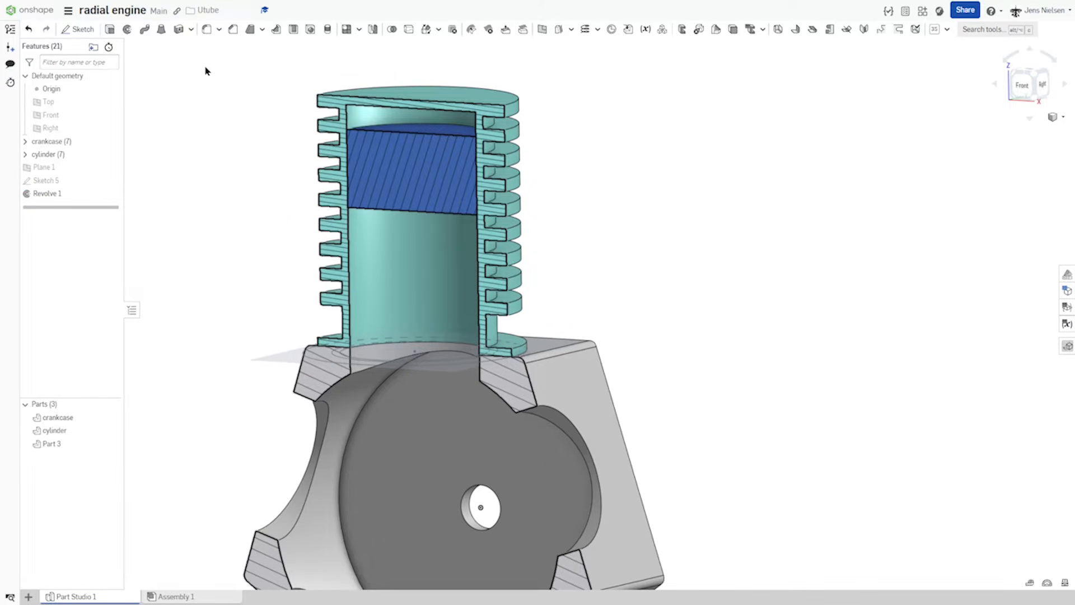
Step: Shell the piston to a 4 mm wall thickness, removing its bottom face
click(293, 31)
right_drag(248, 102, 206, 92)
click(208, 93)
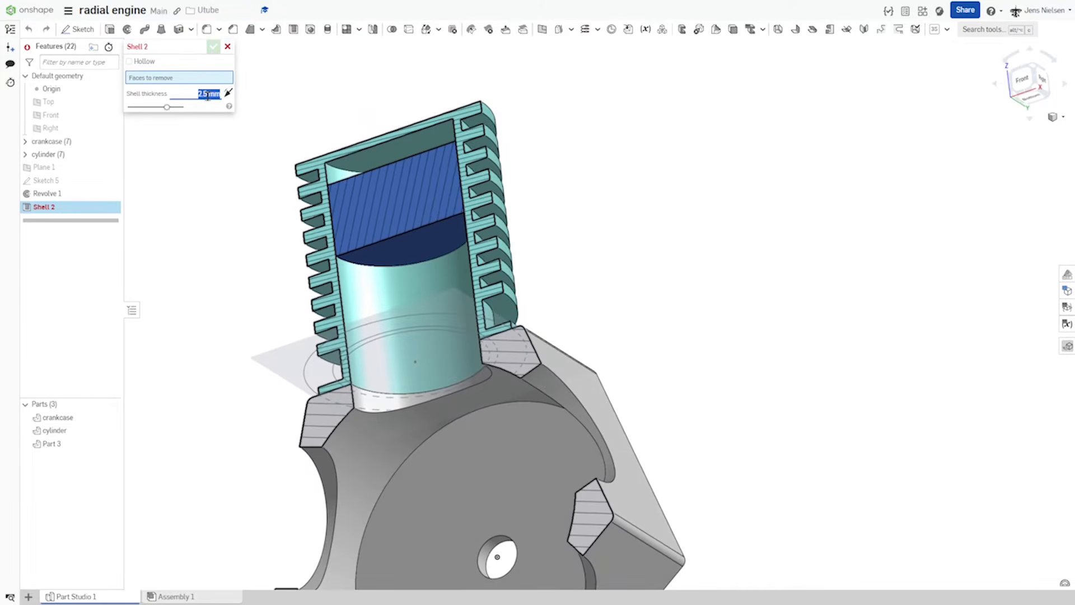
text(4)
click(404, 240)
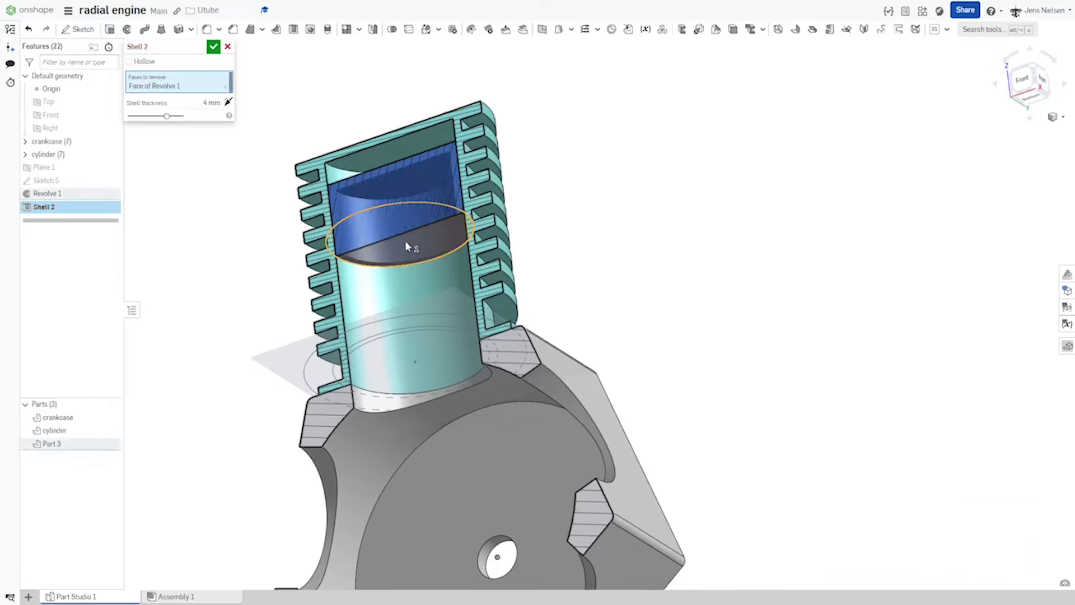
click(215, 48)
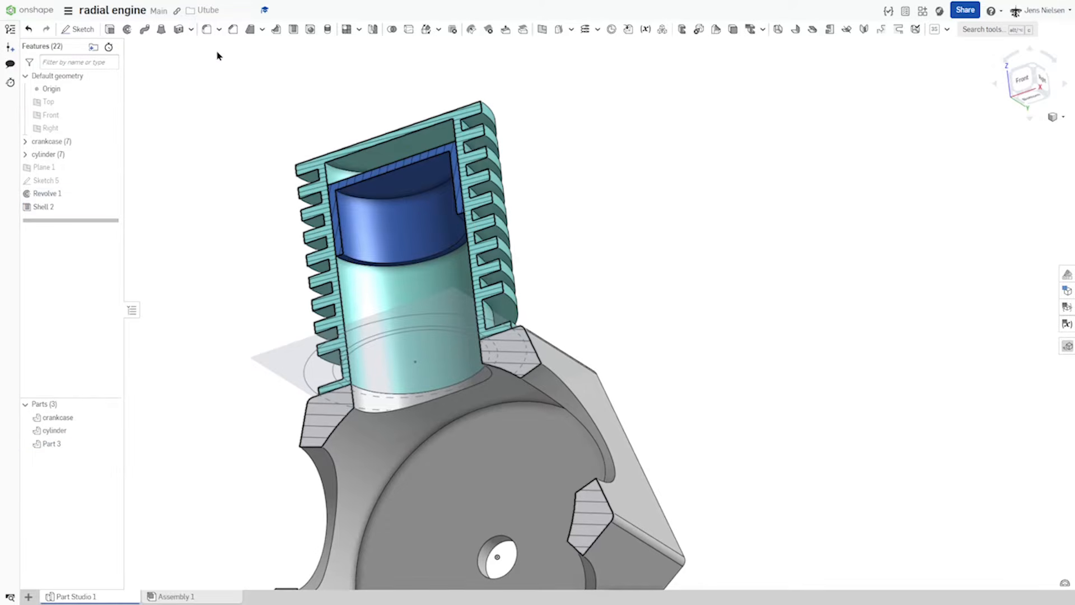
Step: Show Sketch 5 and extrude both halves of its wrist-pin circle as an addition merged into the piston part
click(111, 180)
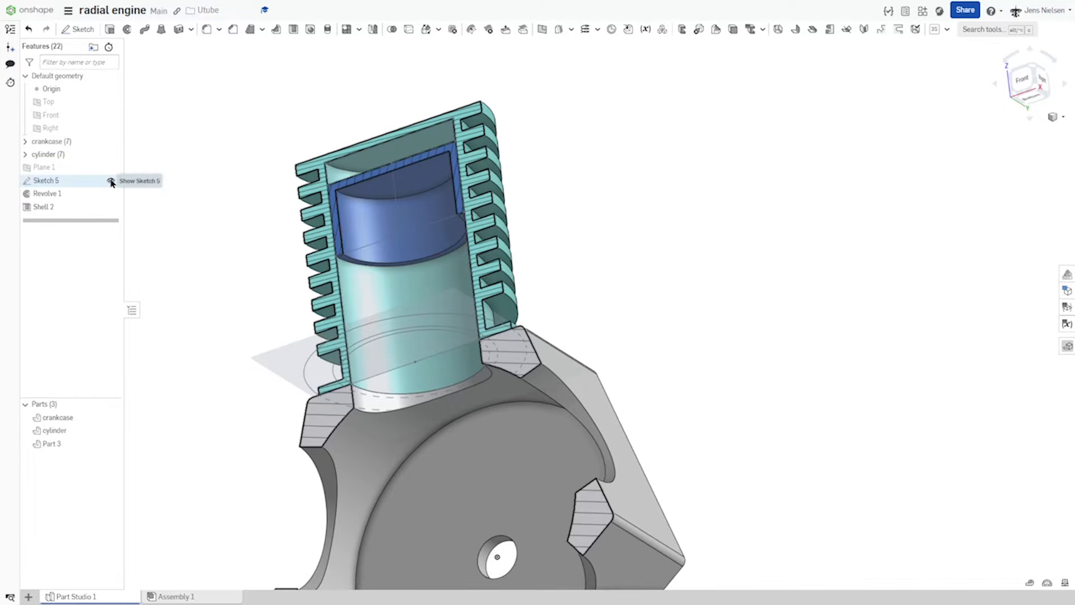
key(shift+1)
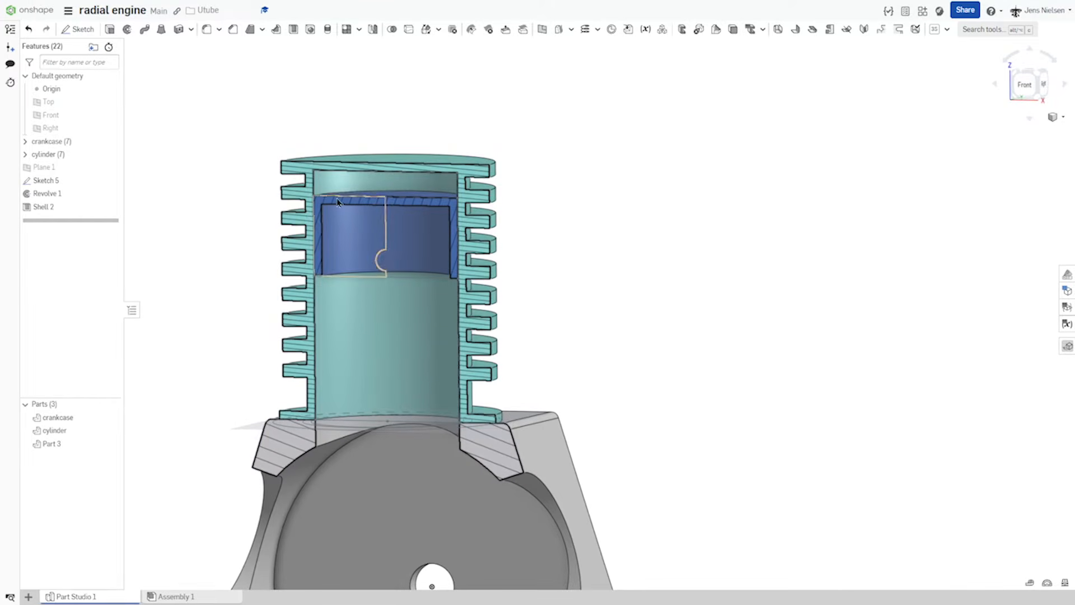
click(110, 30)
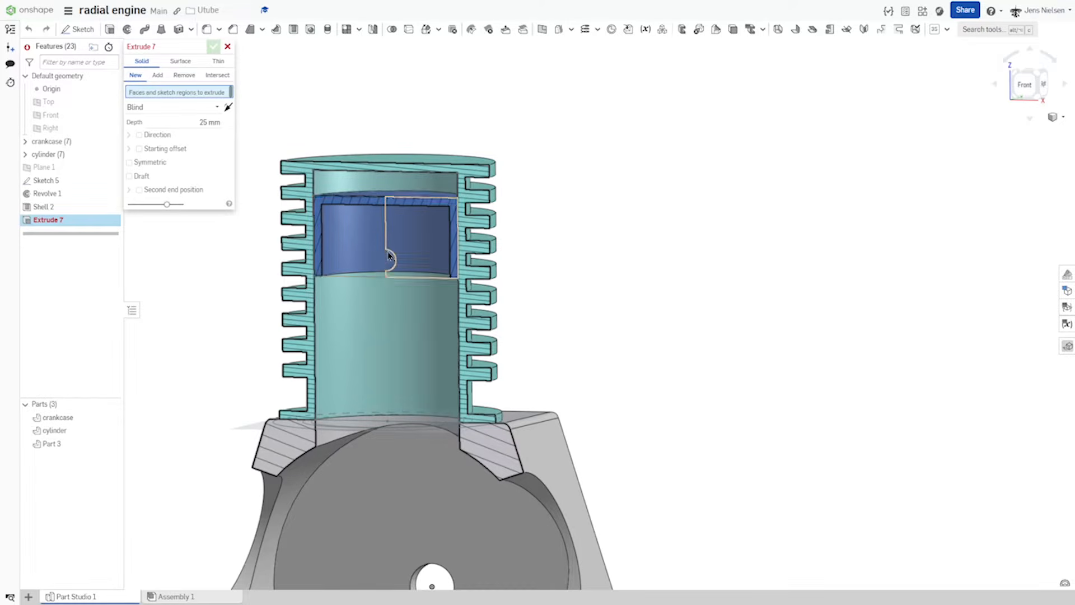
click(390, 256)
click(383, 261)
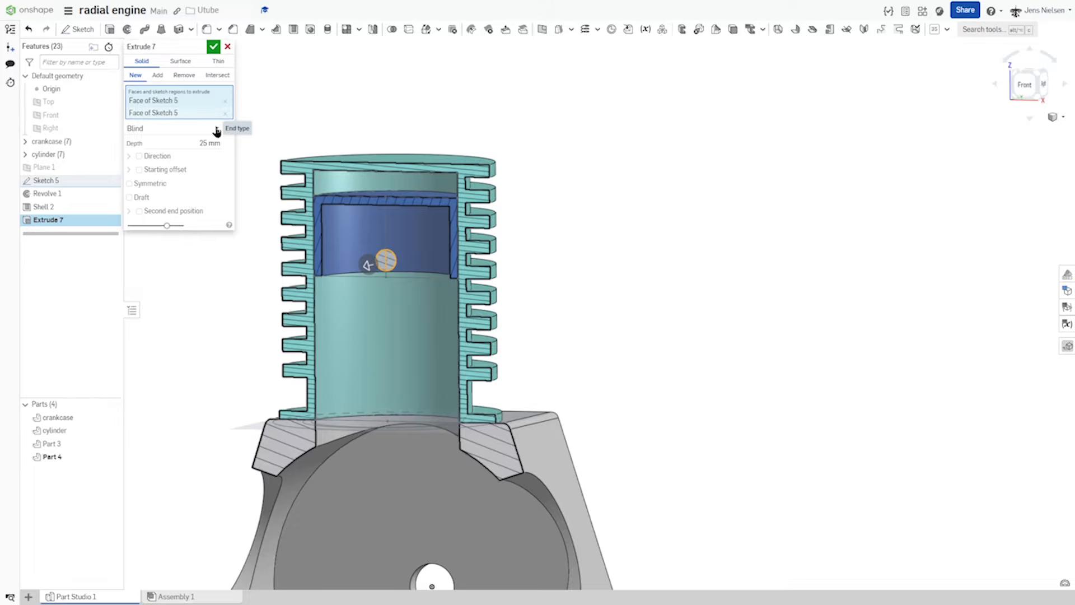
click(158, 75)
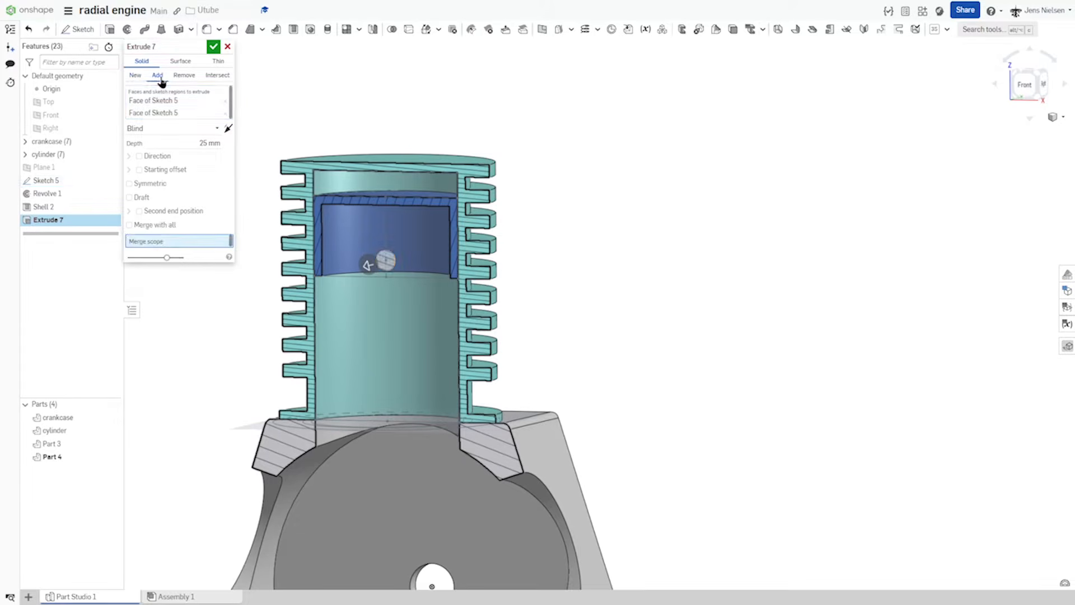
click(340, 250)
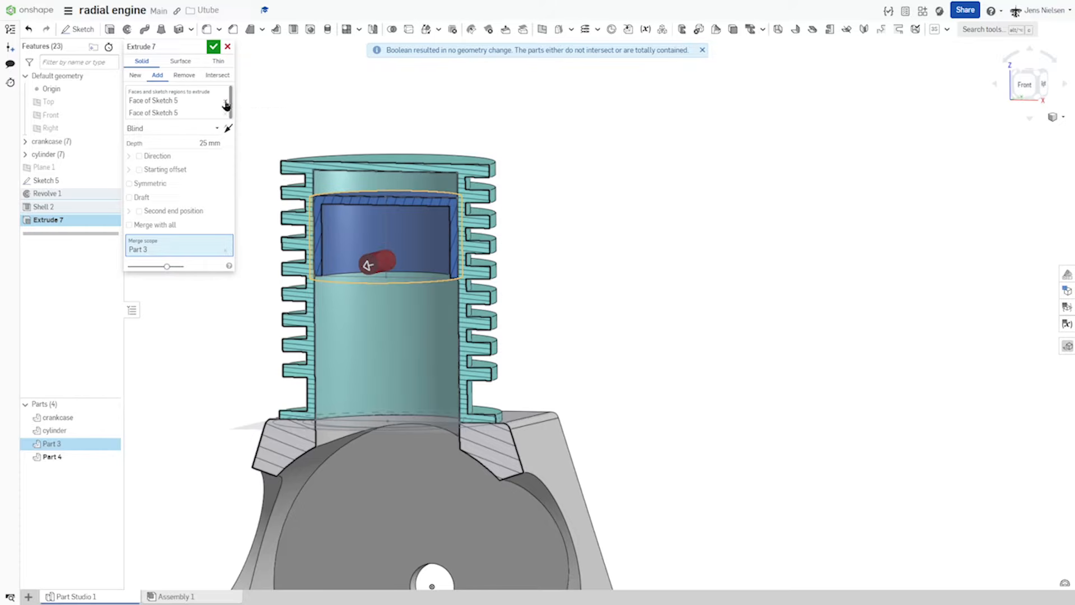
Step: End the pin extrusion at Up to next, with a second end position also set to Up to next
click(219, 128)
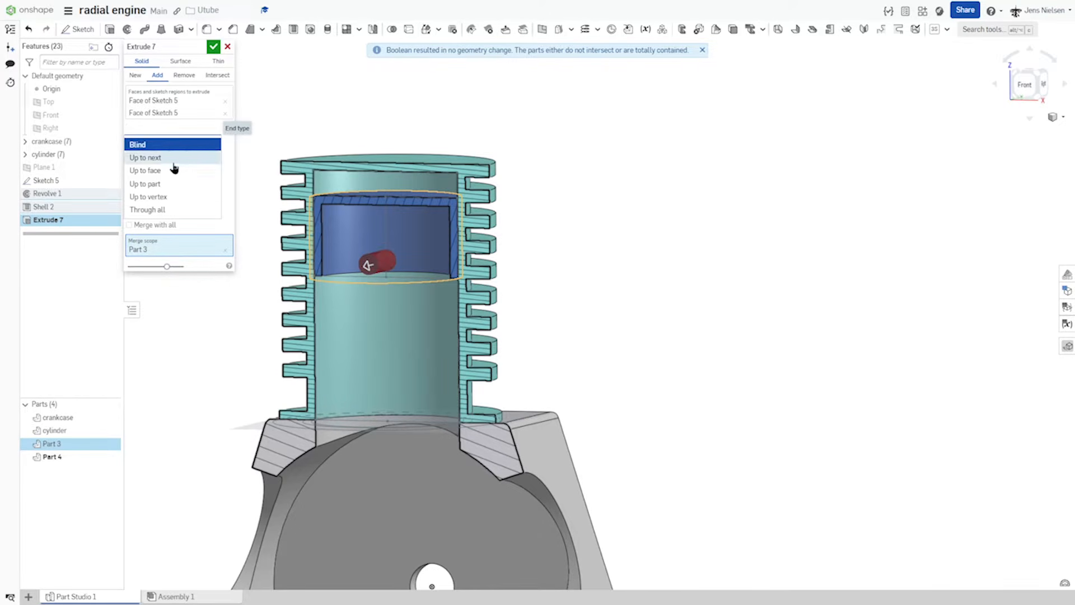
click(173, 161)
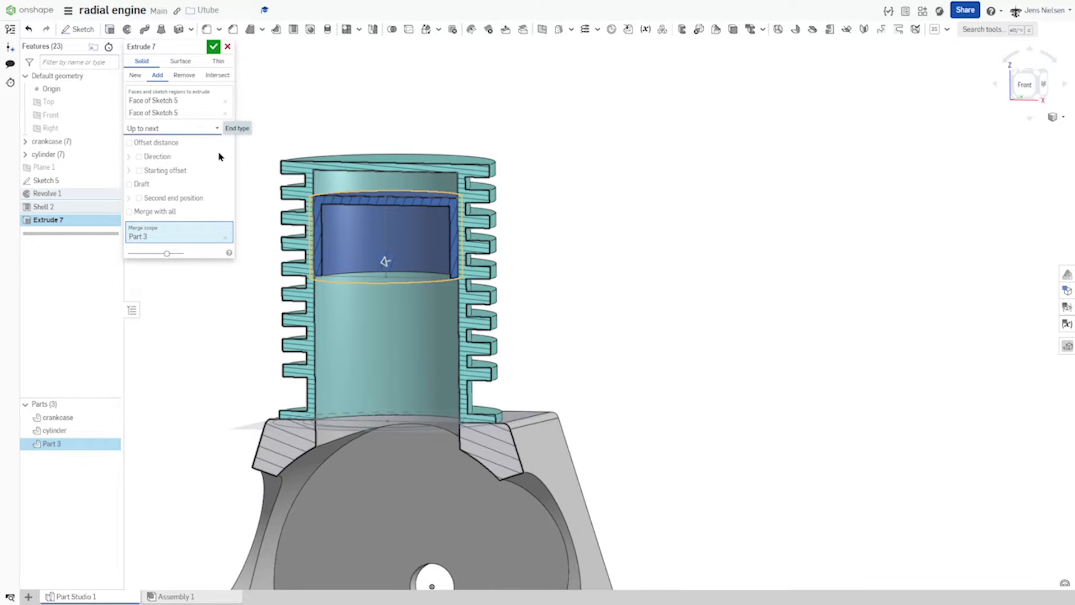
click(140, 199)
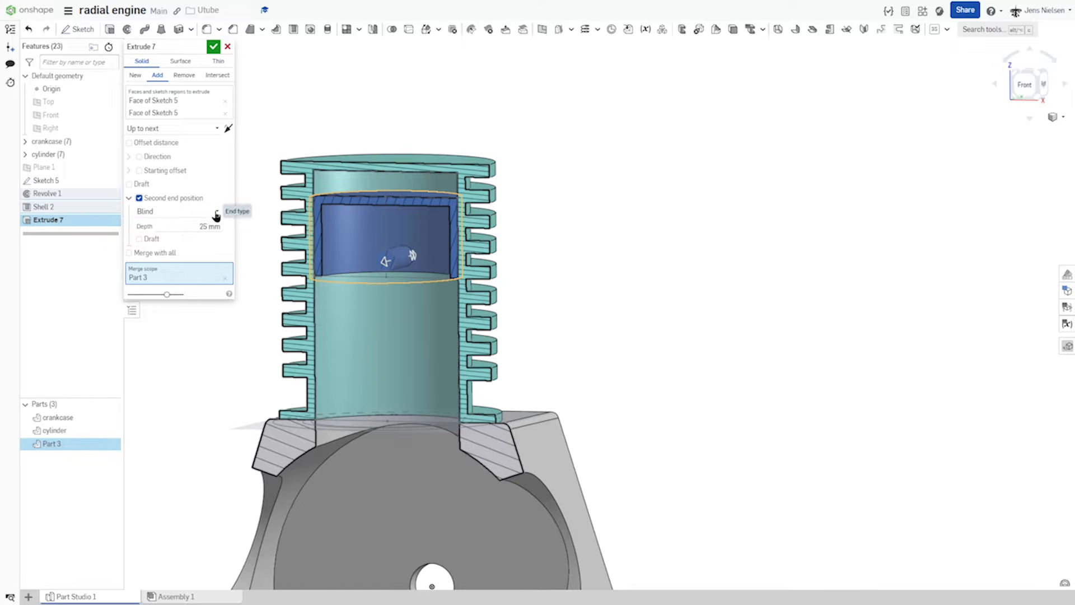
click(216, 216)
click(182, 238)
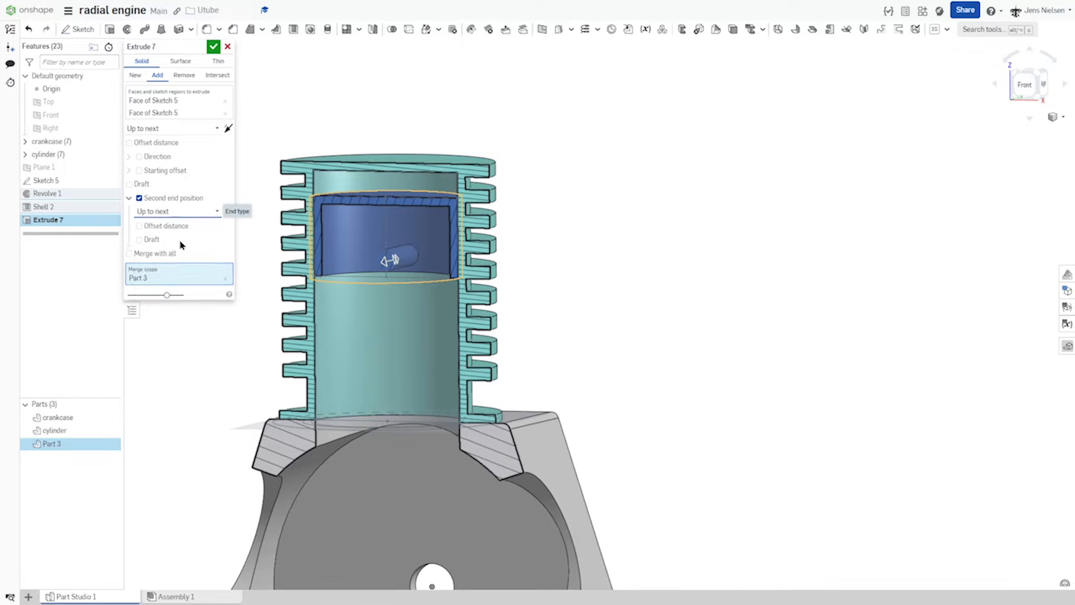
click(213, 49)
Step: Rename Part 3 as piston
right_click(65, 442)
click(107, 252)
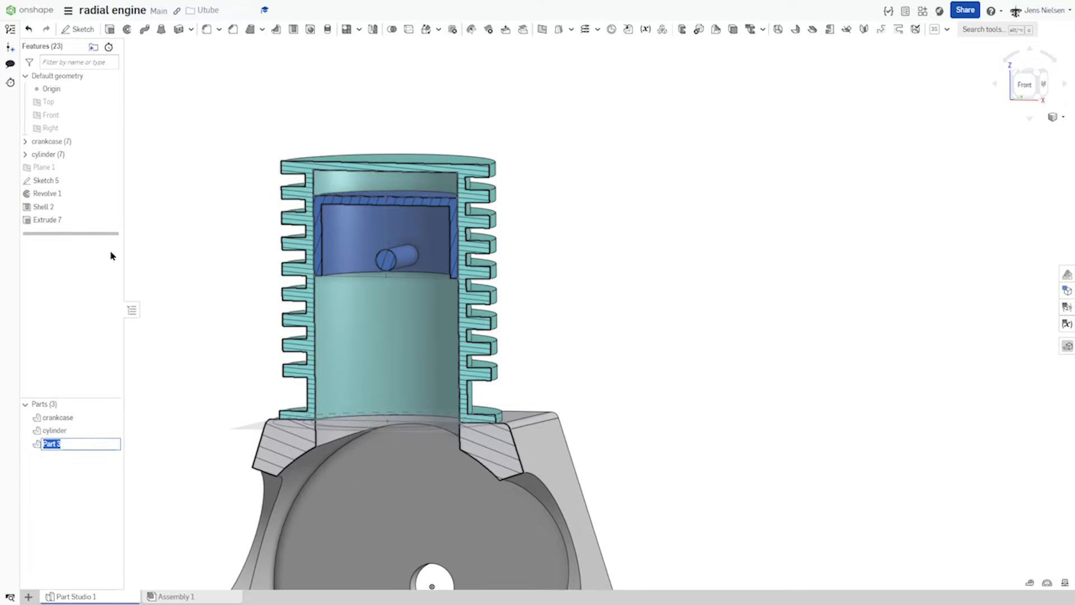
text(piston)
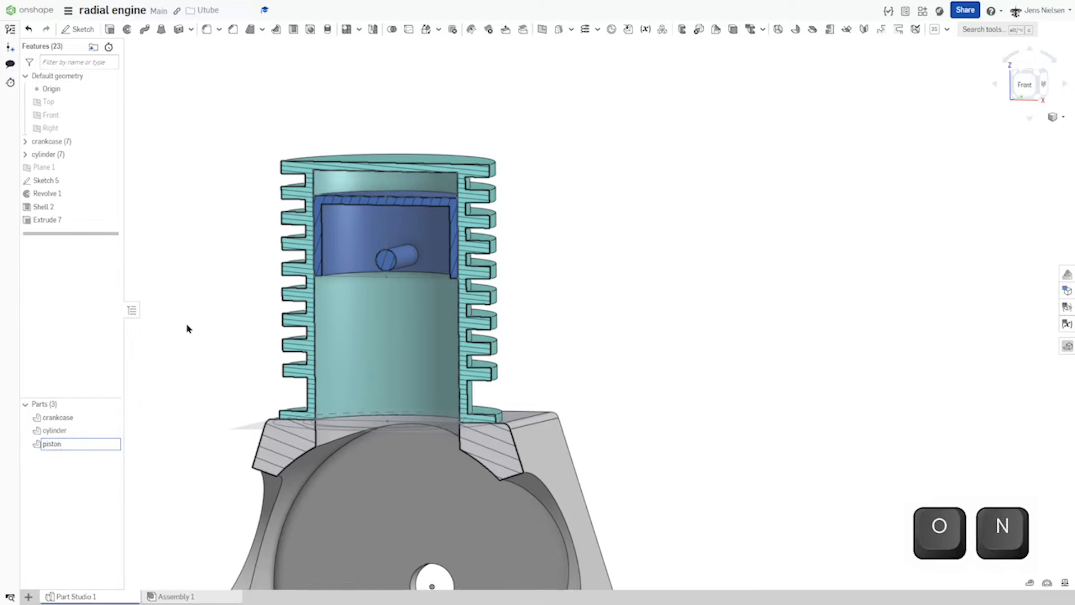
key(Return)
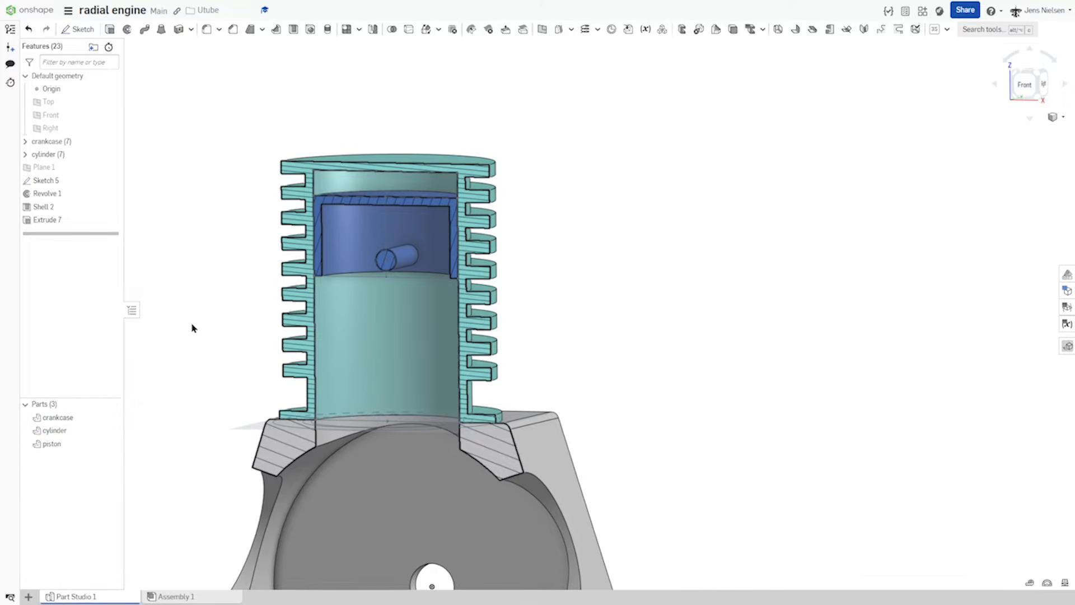
Step: Change the piston's appearance to the yellow-orange colour FFC10E
right_click(52, 446)
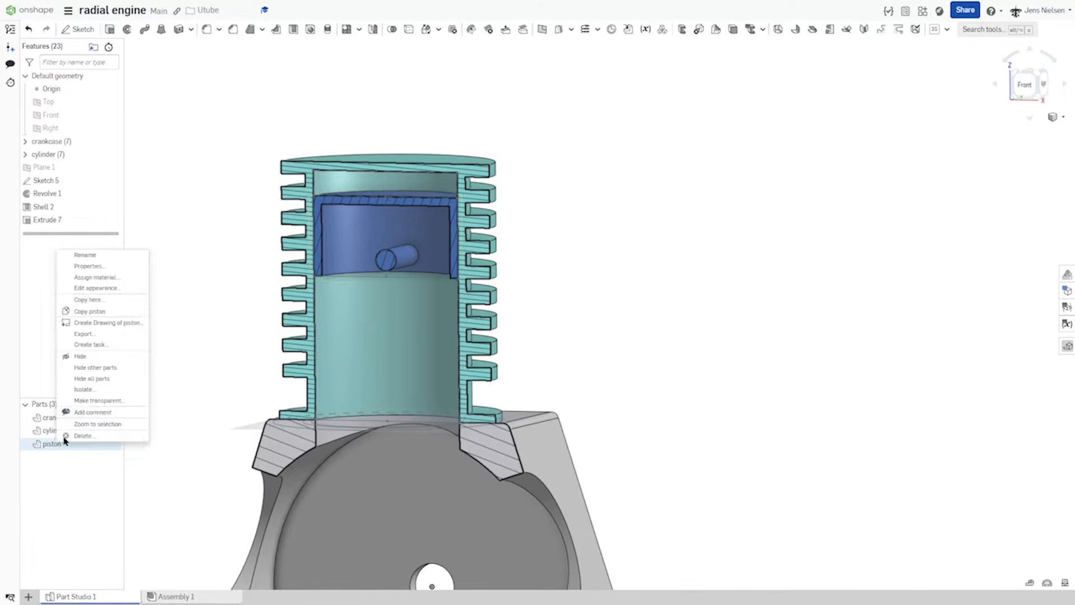
click(105, 291)
click(179, 454)
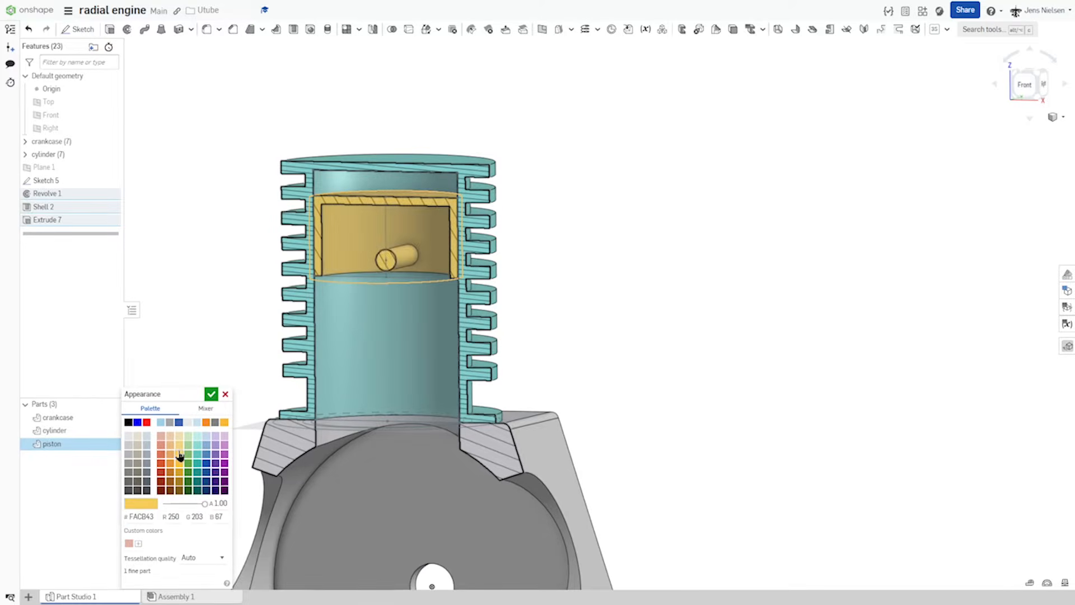
click(179, 463)
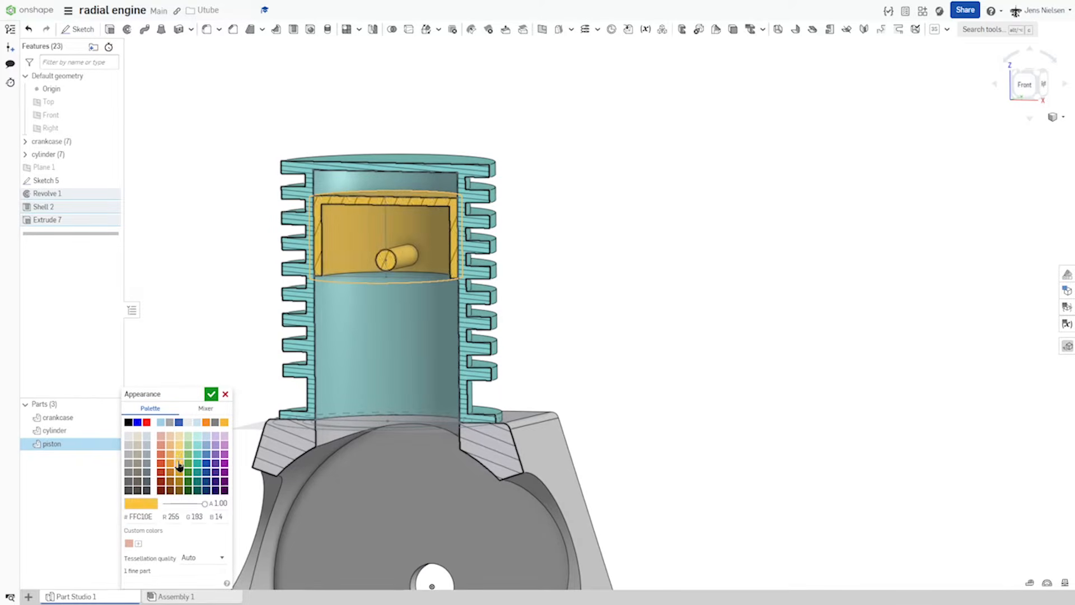
click(211, 393)
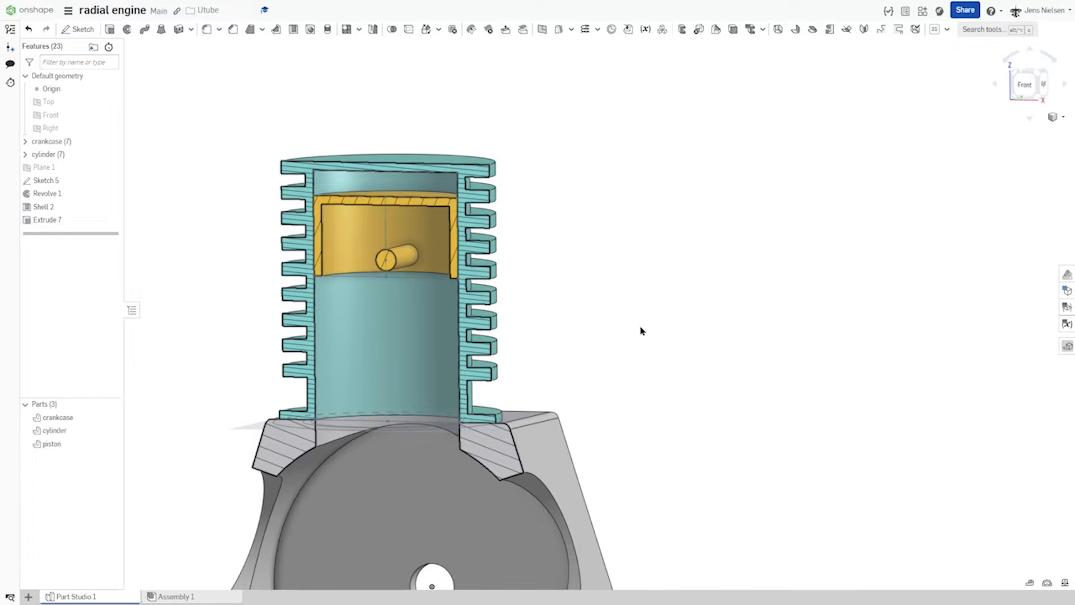
Step: Group the features from Sketch 5 through Extrude 7 in a folder named piston
click(42, 182)
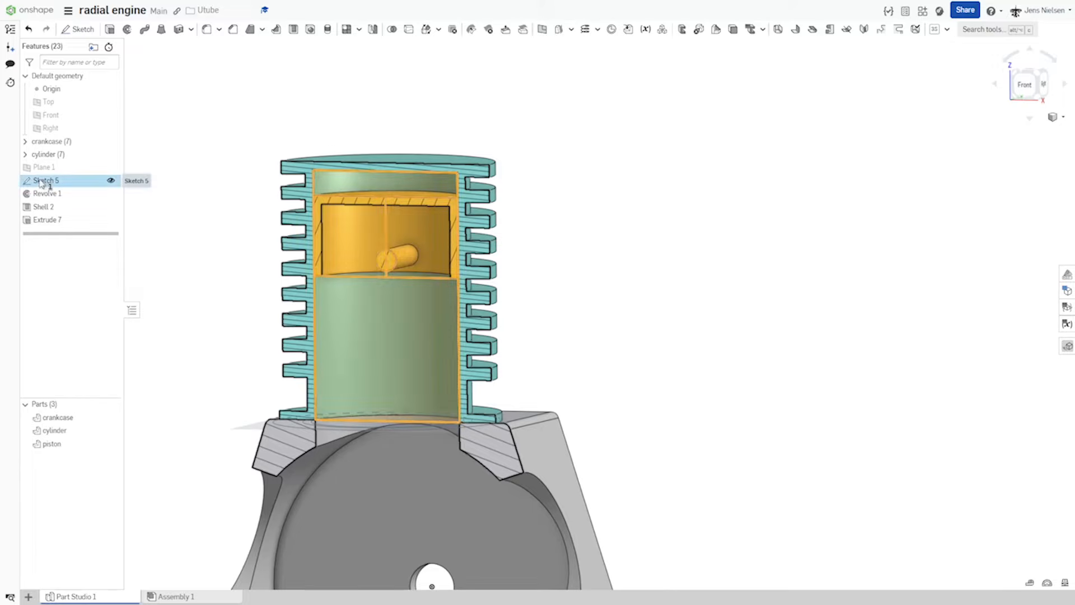
shift+click(44, 222)
right_click(45, 225)
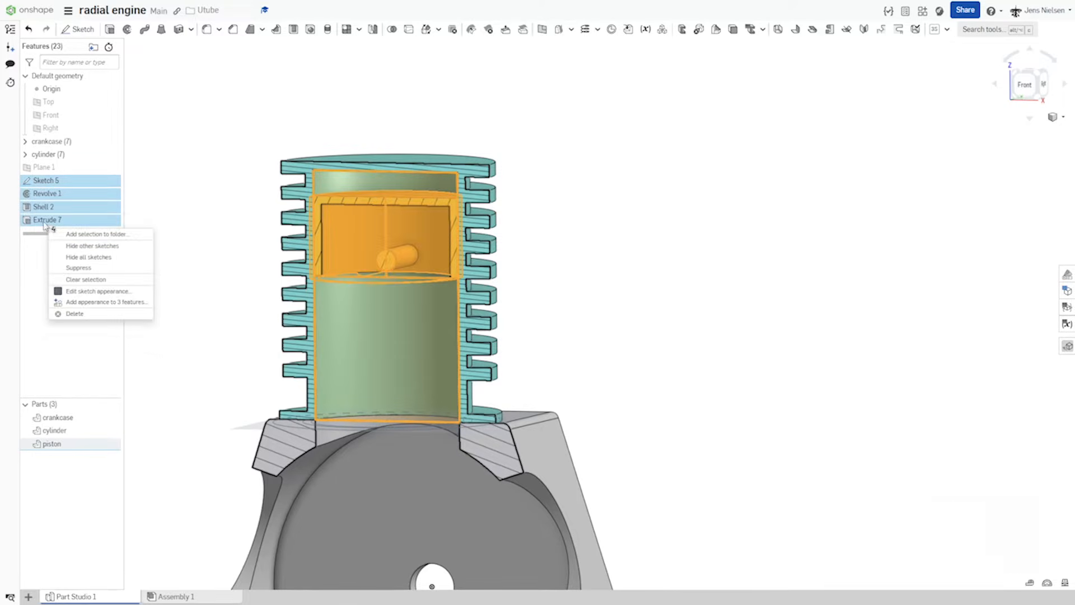
click(75, 235)
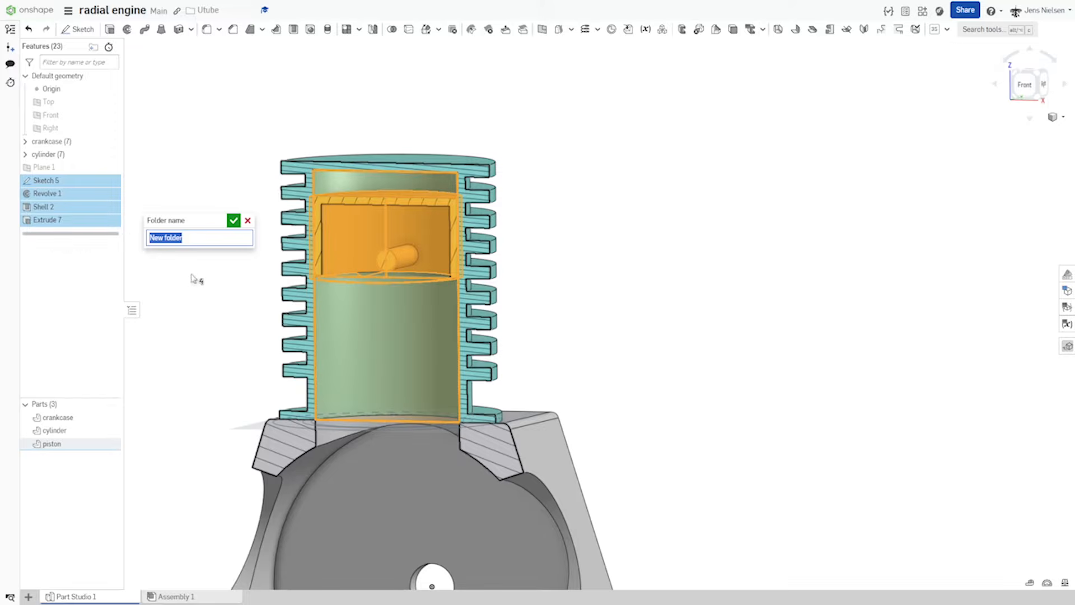
text(piston)
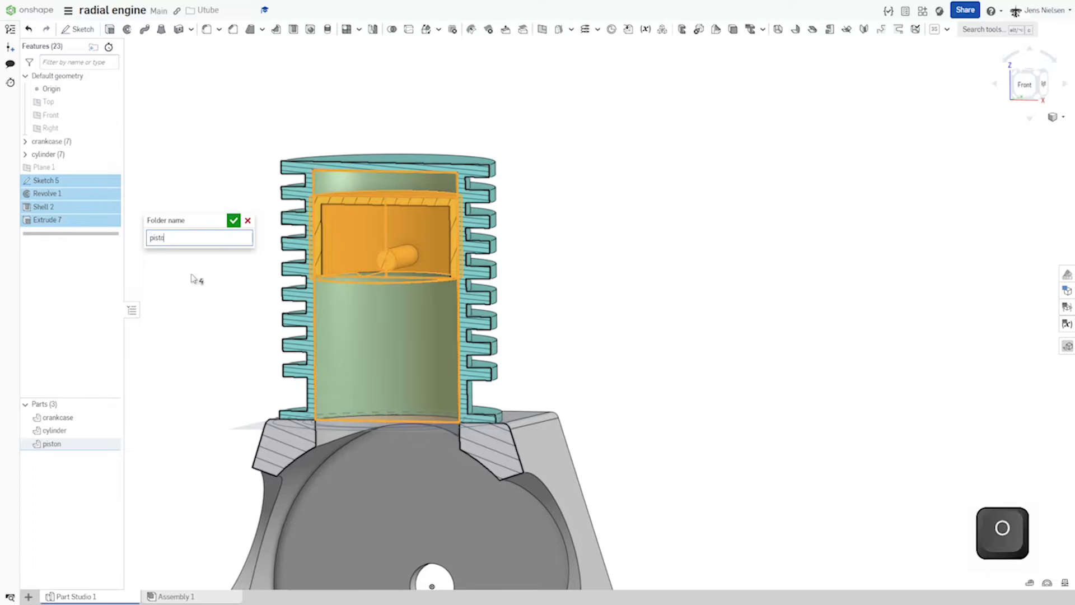
key(Return)
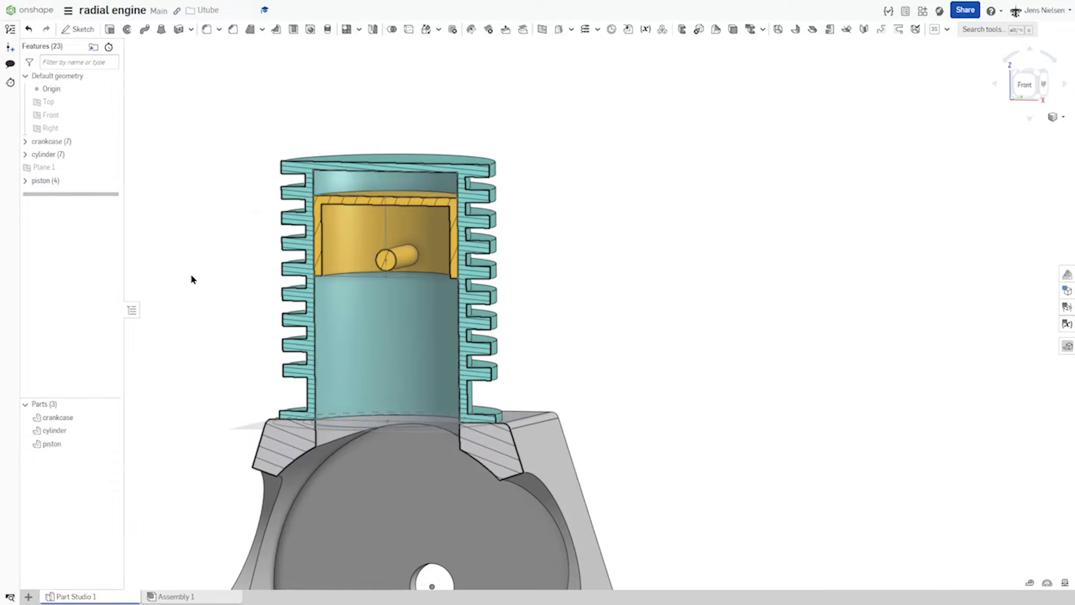
Step: Start a sketch on Plane 1 and project the edge of the crankcase's central hole into it
key(s)
click(713, 323)
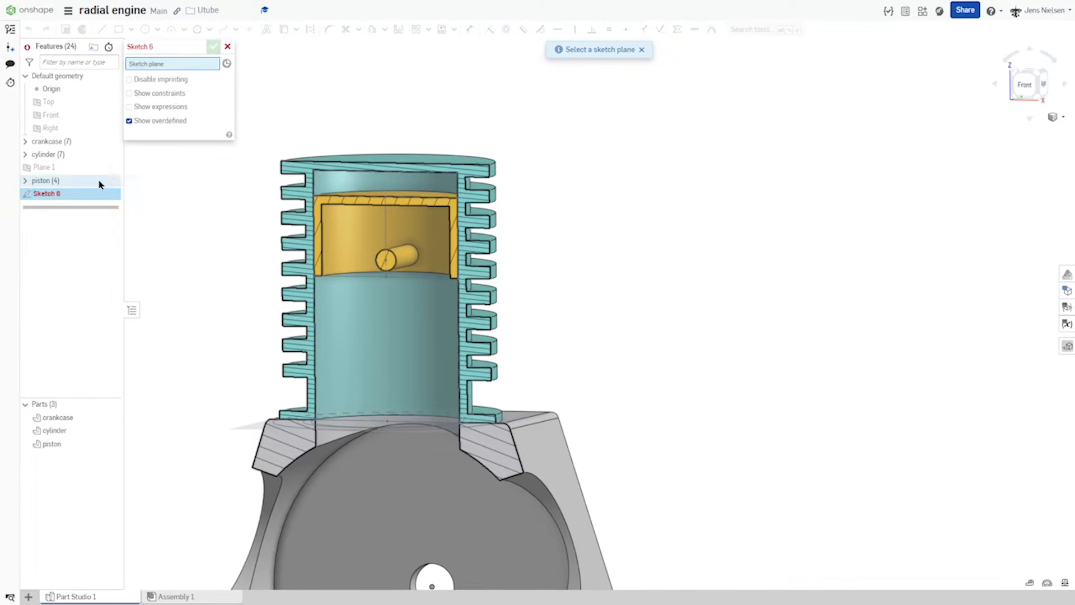
click(49, 167)
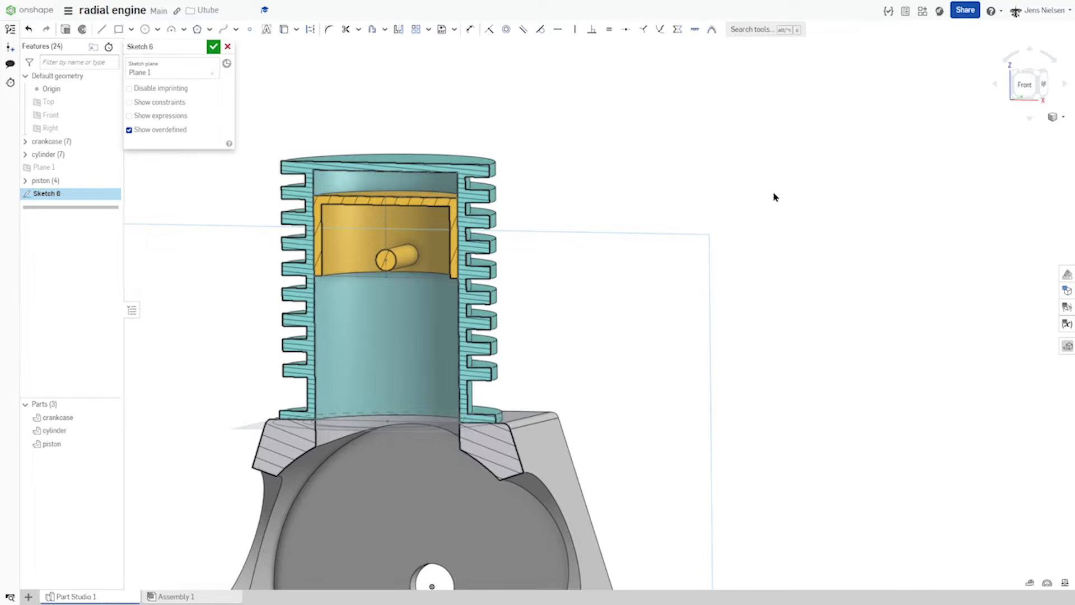
key(u)
scroll(518, 260, down, 1)
middle_drag(525, 321, 531, 200)
click(444, 421)
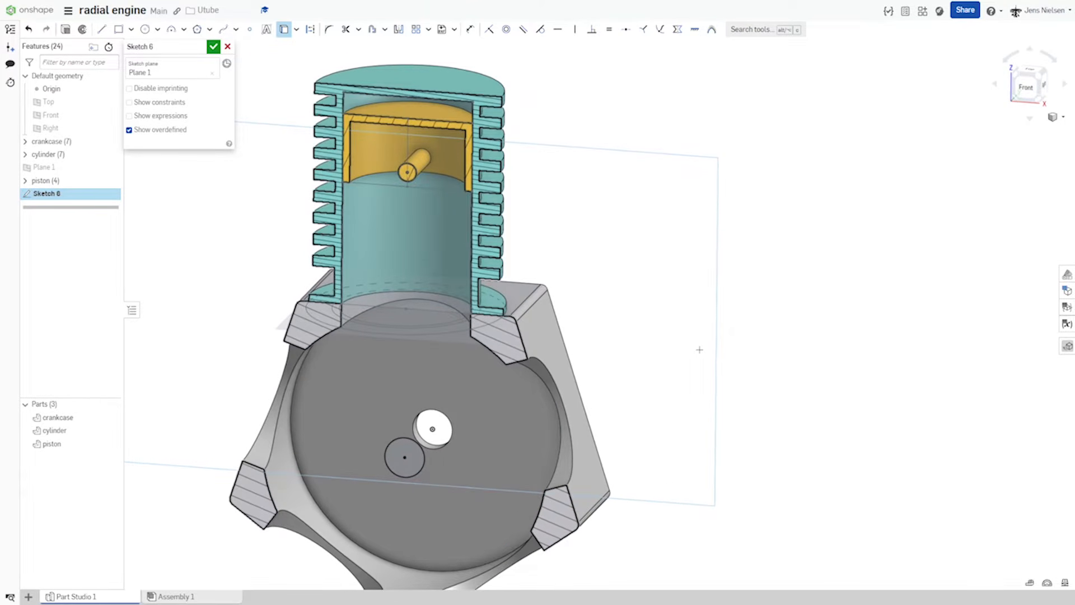
Step: Draw a construction line from the wrist pin's centre to the centre of the projected crankcase hole
key(l)
click(407, 172)
click(405, 456)
key(Escape)
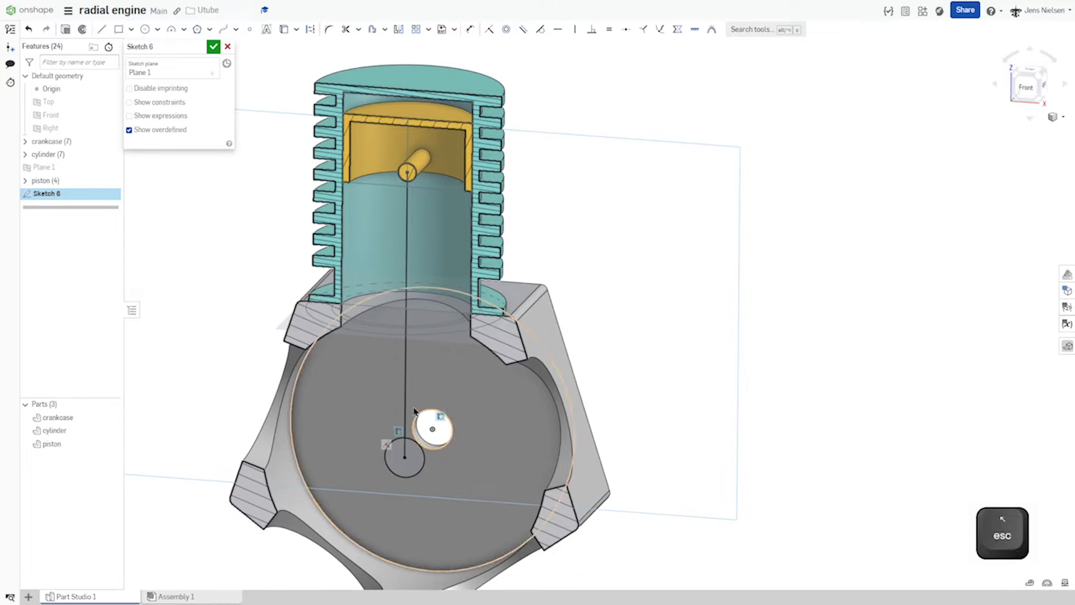
click(406, 395)
key(q)
click(659, 387)
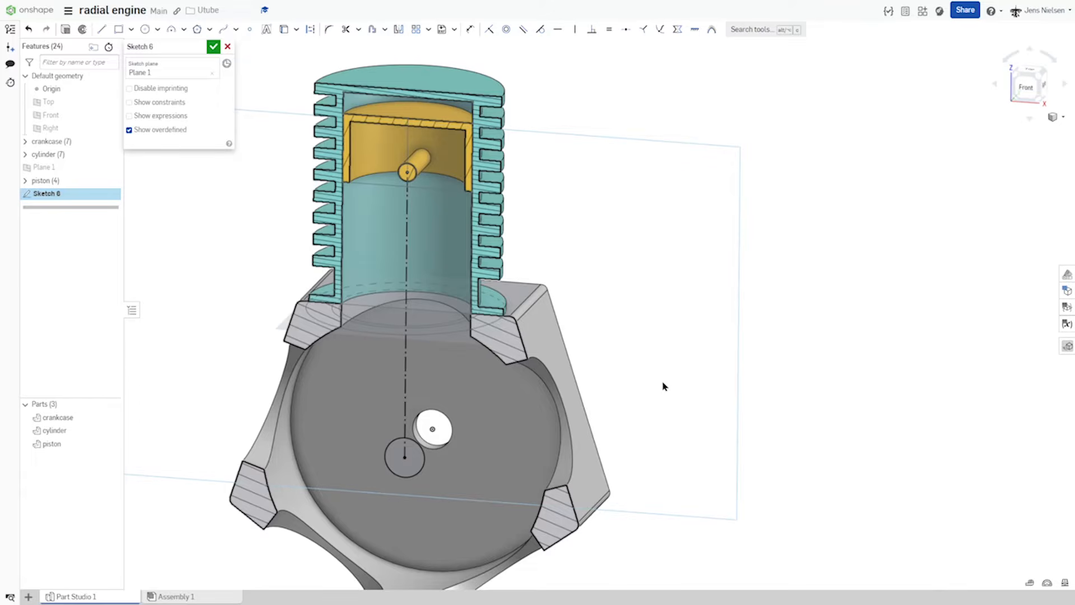
Step: Sketch a circle about 15 mm in diameter on the construction line above the projected hole and make it equal in size to that hole
key(n)
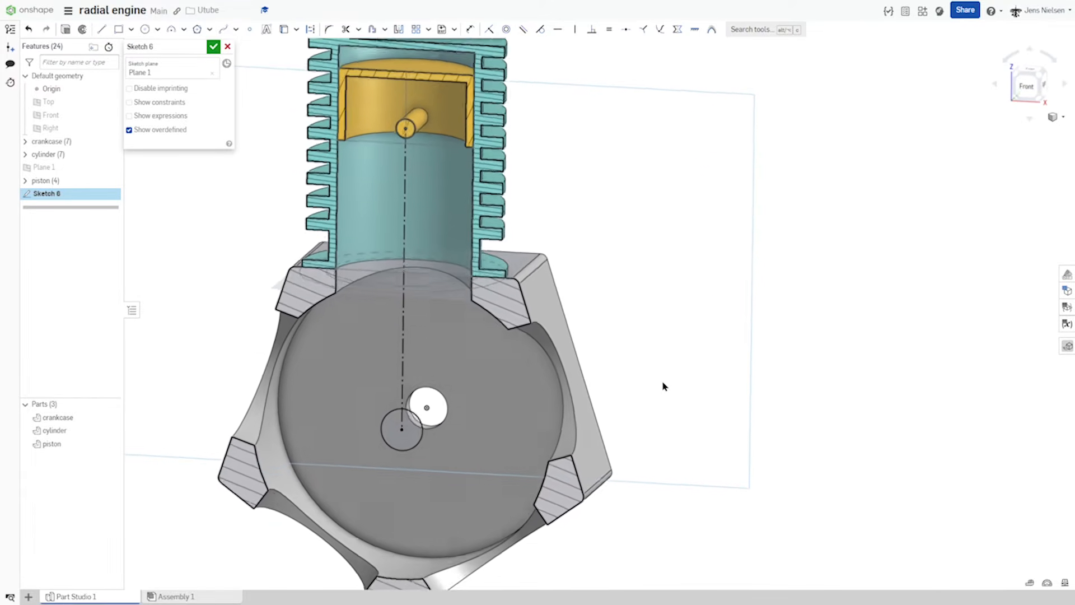
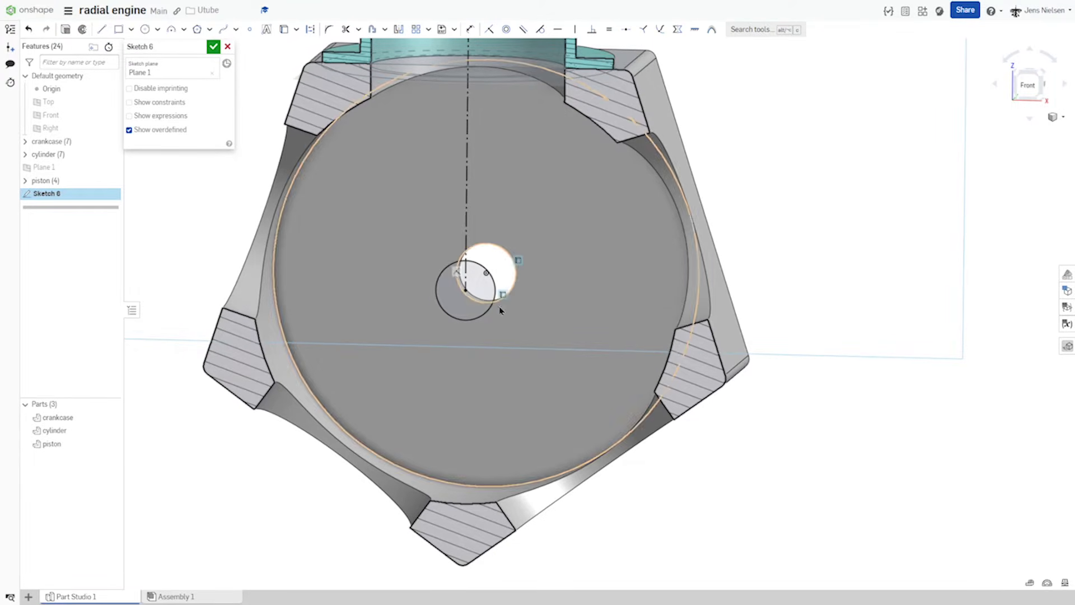
click(500, 275)
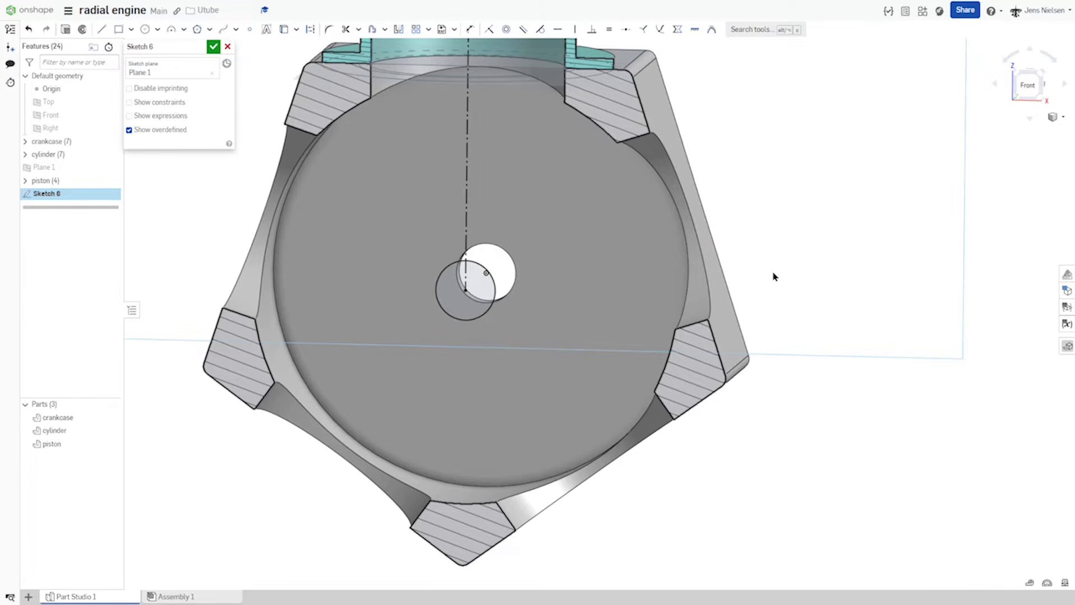
key(c)
click(467, 213)
click(484, 223)
key(e)
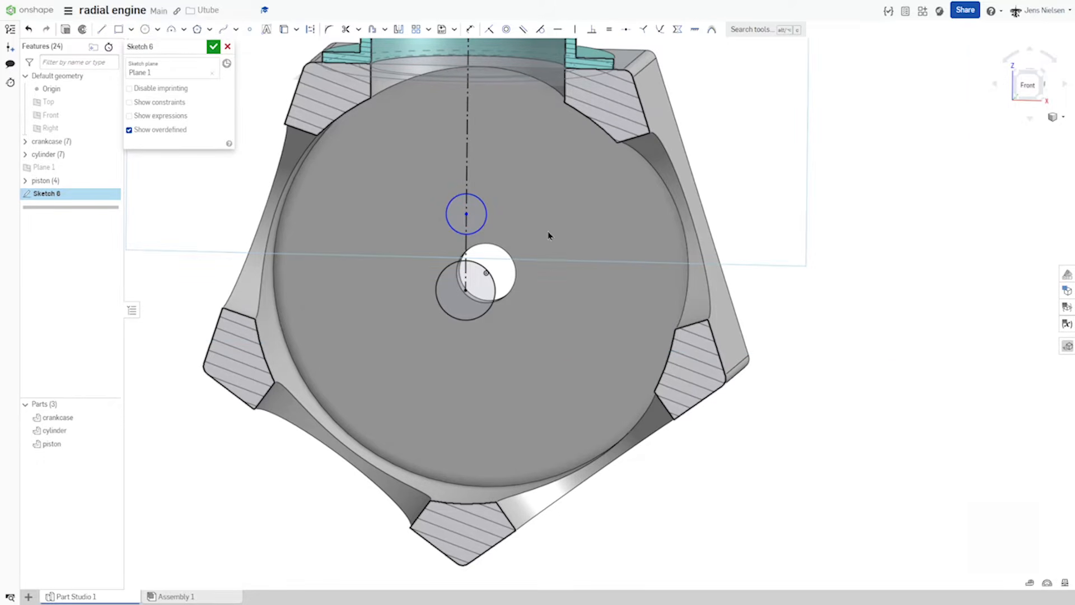
click(486, 219)
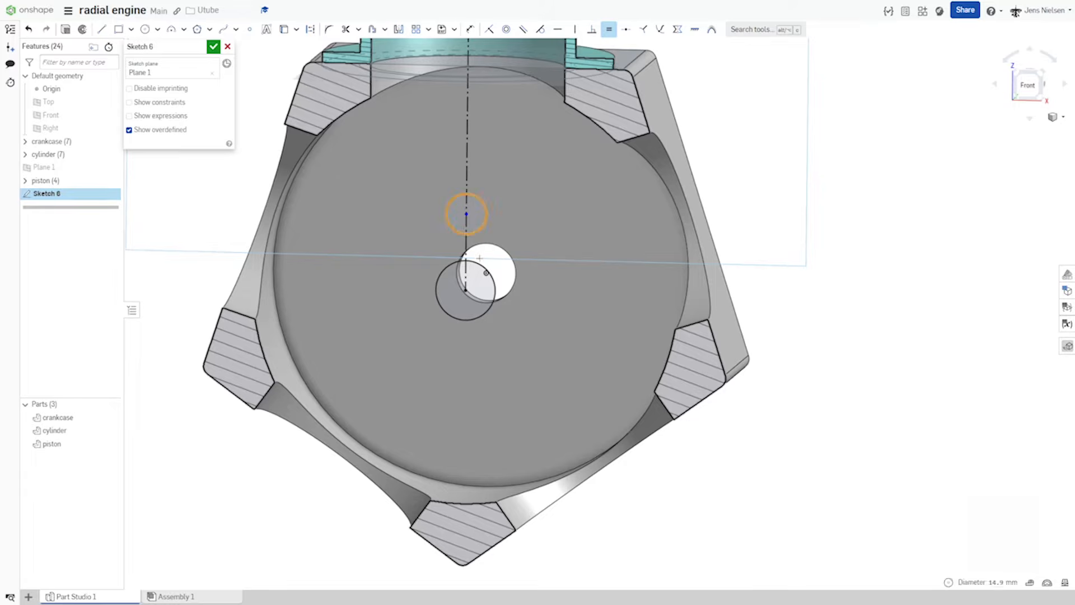
click(487, 267)
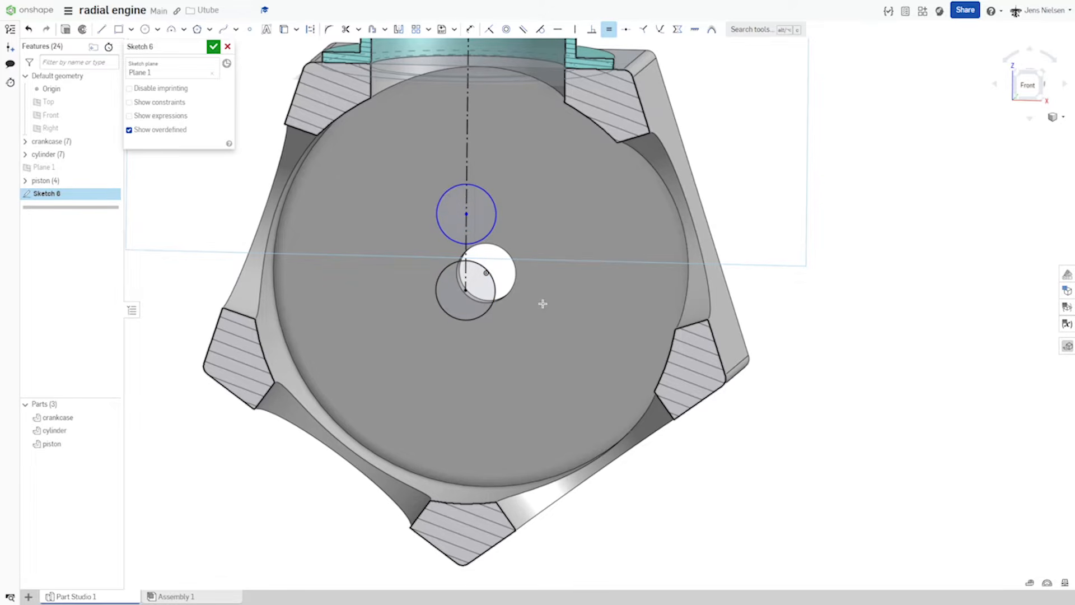
Step: Dimension the distance between the centres of the upper circle and the projected hole as 32 mm
key(d)
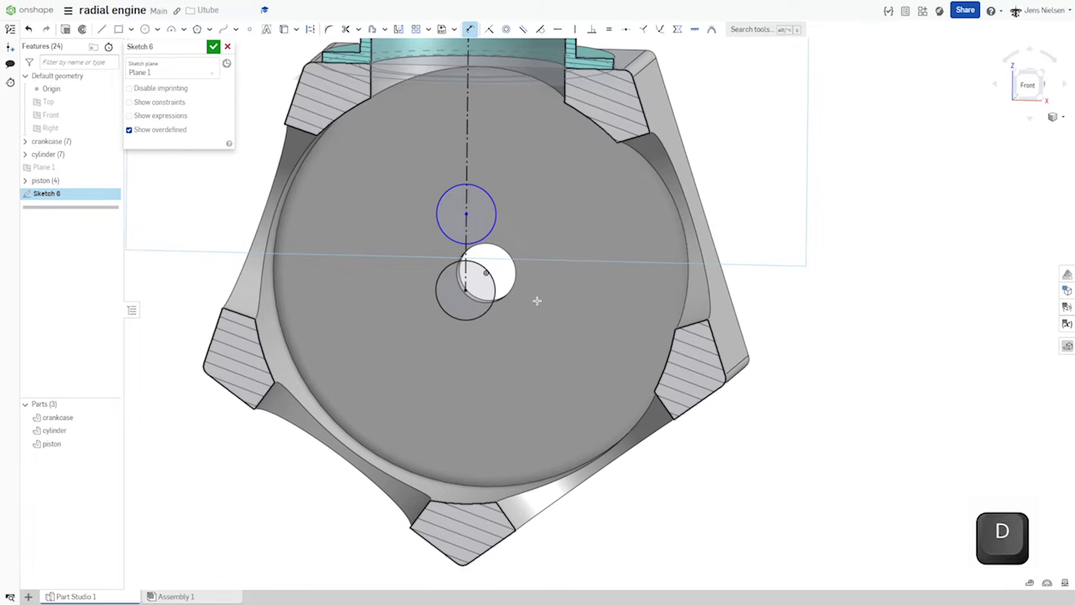
click(466, 290)
click(466, 214)
click(527, 232)
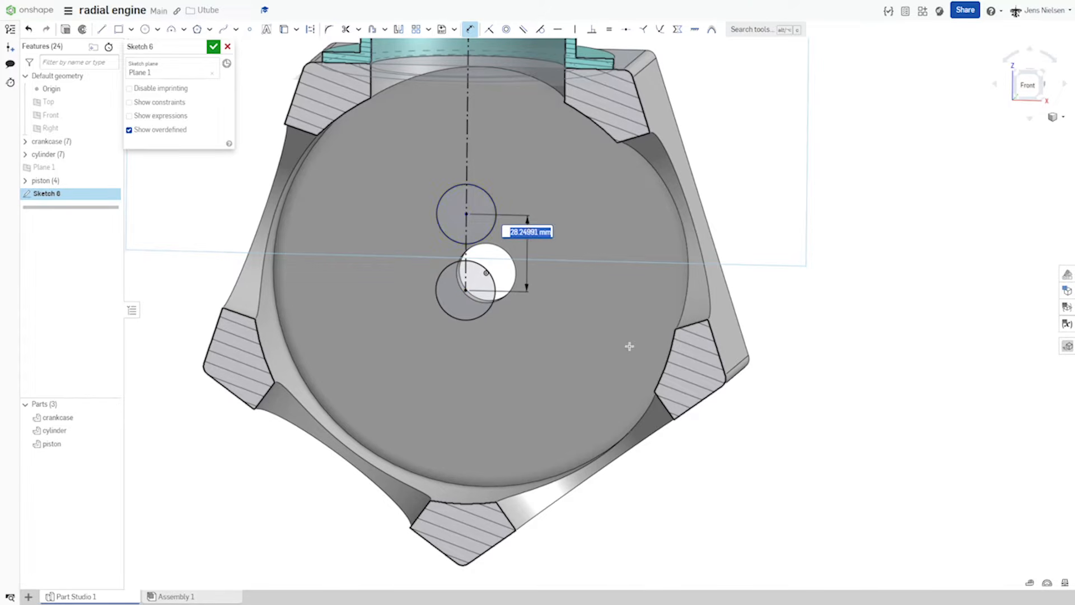
text(32)
key(Return)
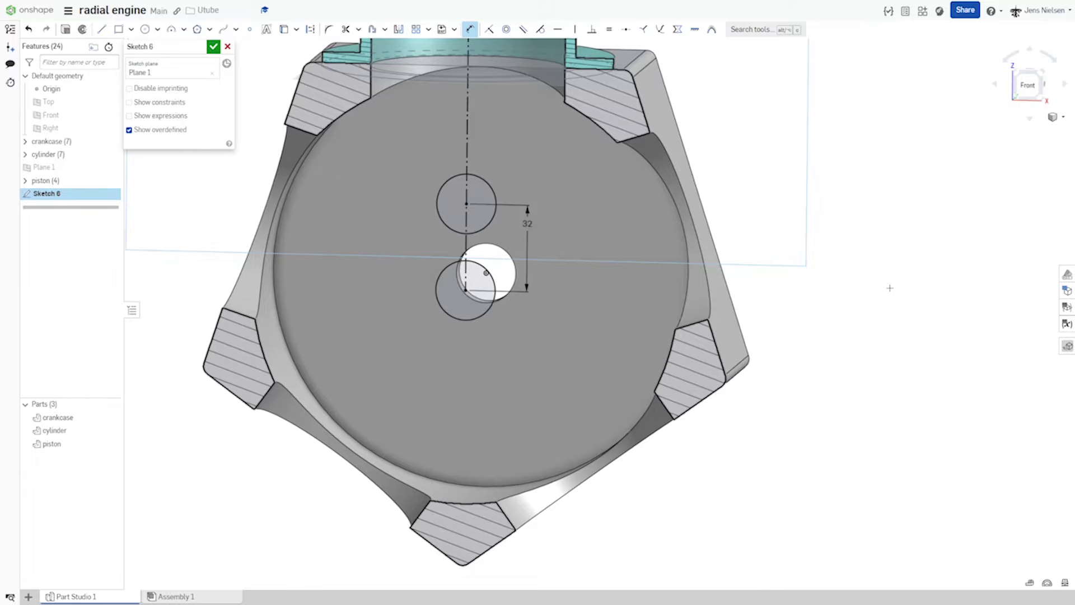
Step: Draw a centre-point arc of about 51 mm radius around the projected hole's centre, placed below and left of the hole
key(s)
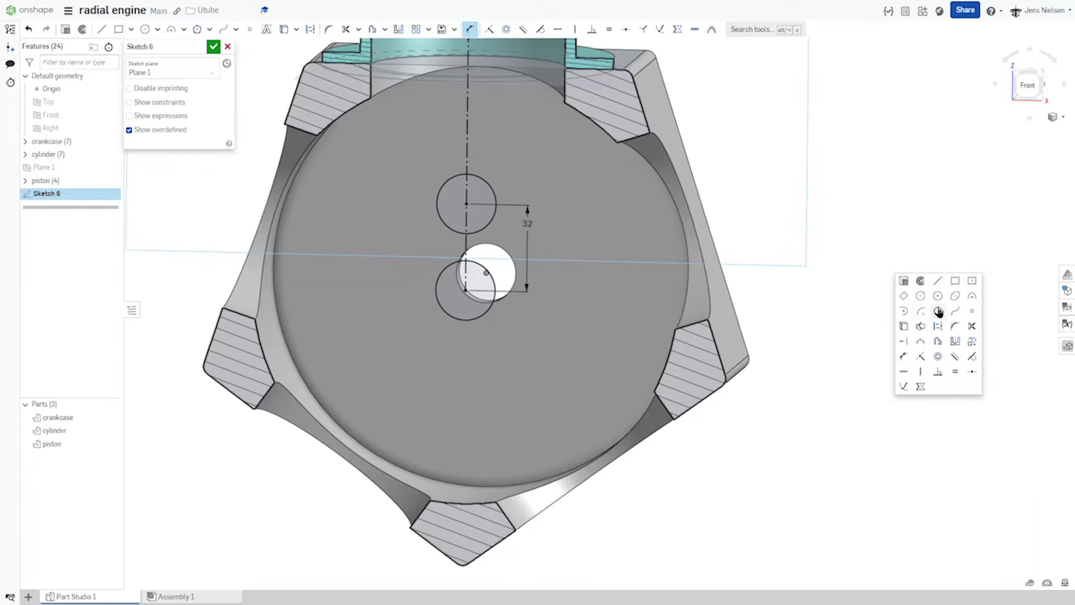
click(920, 311)
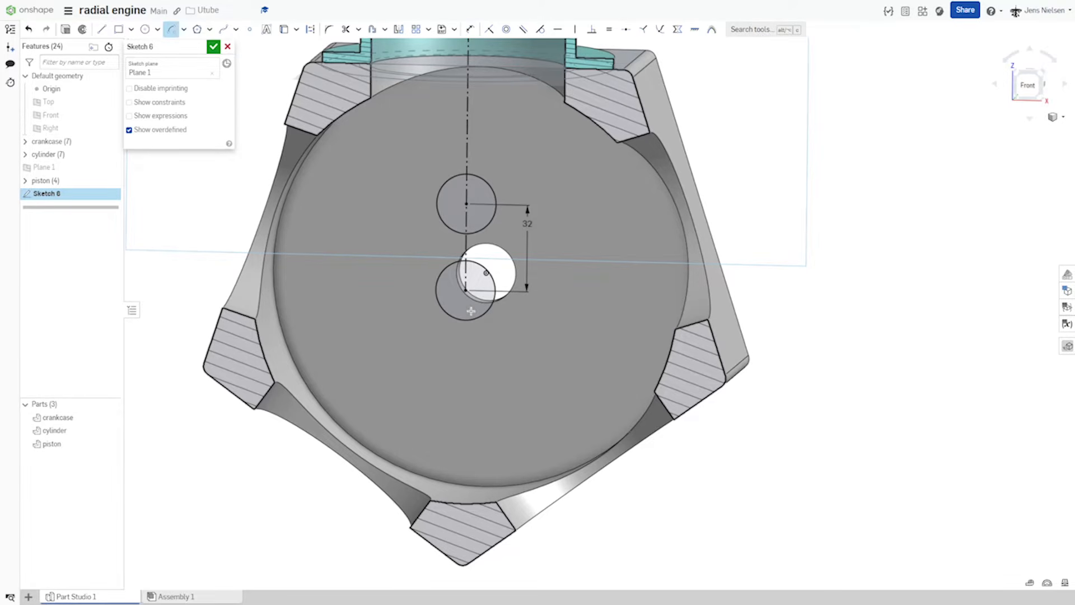
click(465, 289)
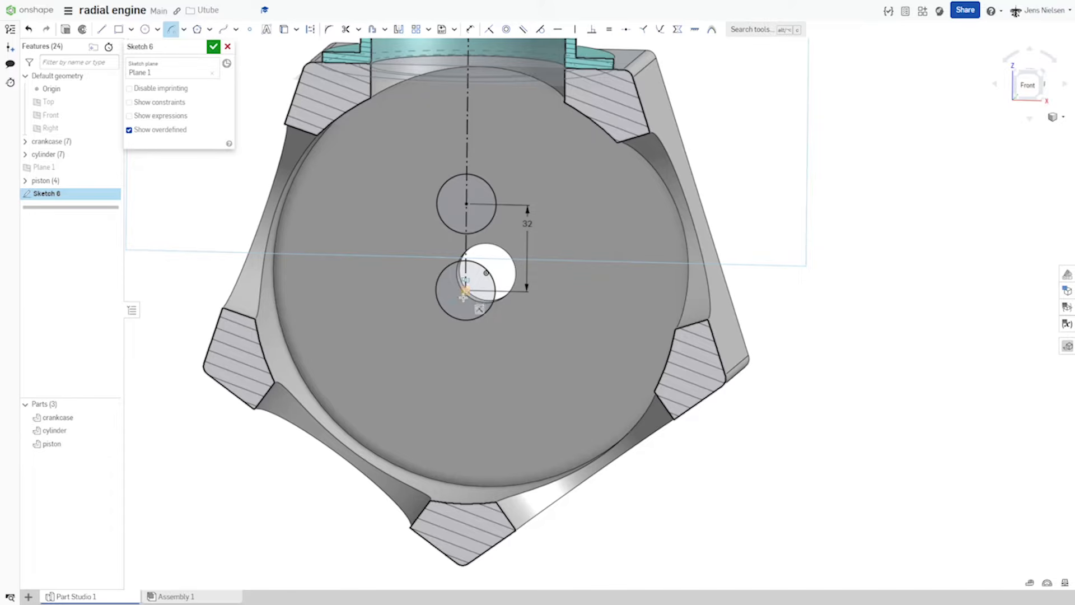
click(366, 384)
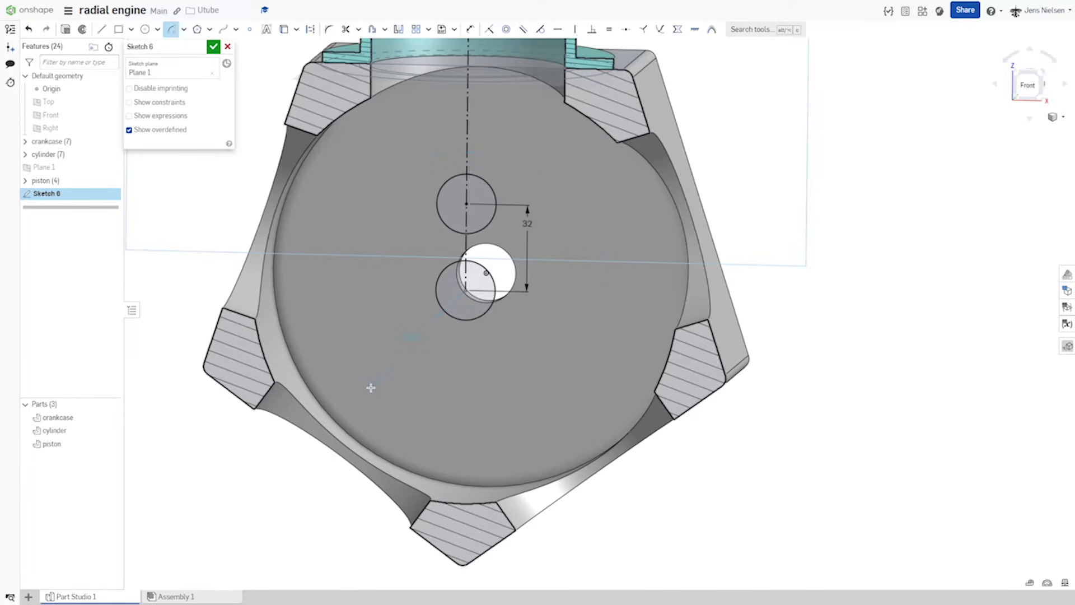
click(434, 423)
key(Return)
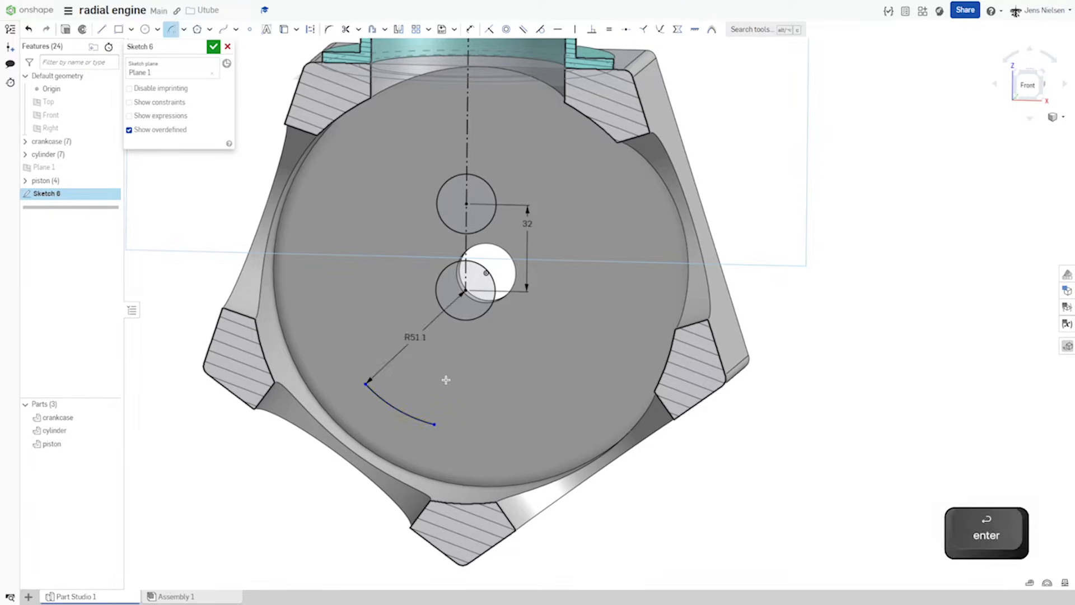
key(Escape)
Step: Set the lower arc's radius to 68 mm
double_click(415, 337)
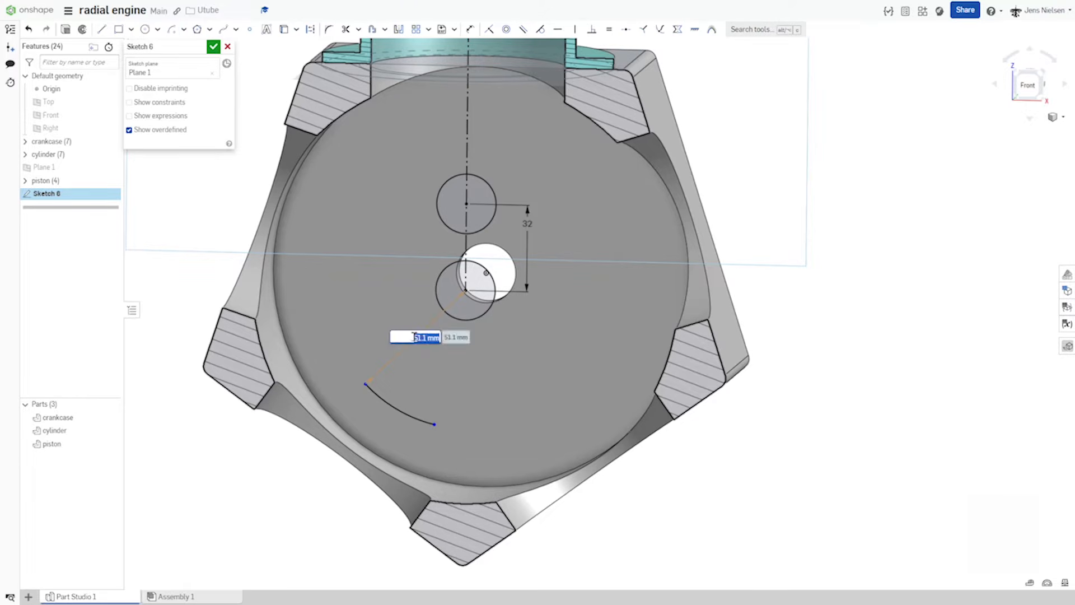
text(68)
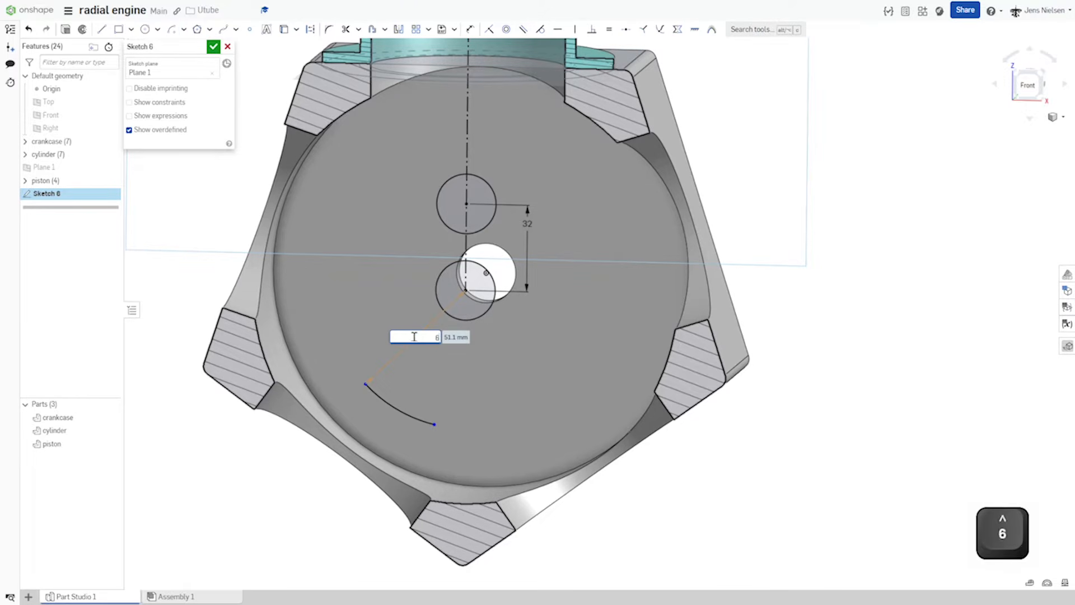
key(Return)
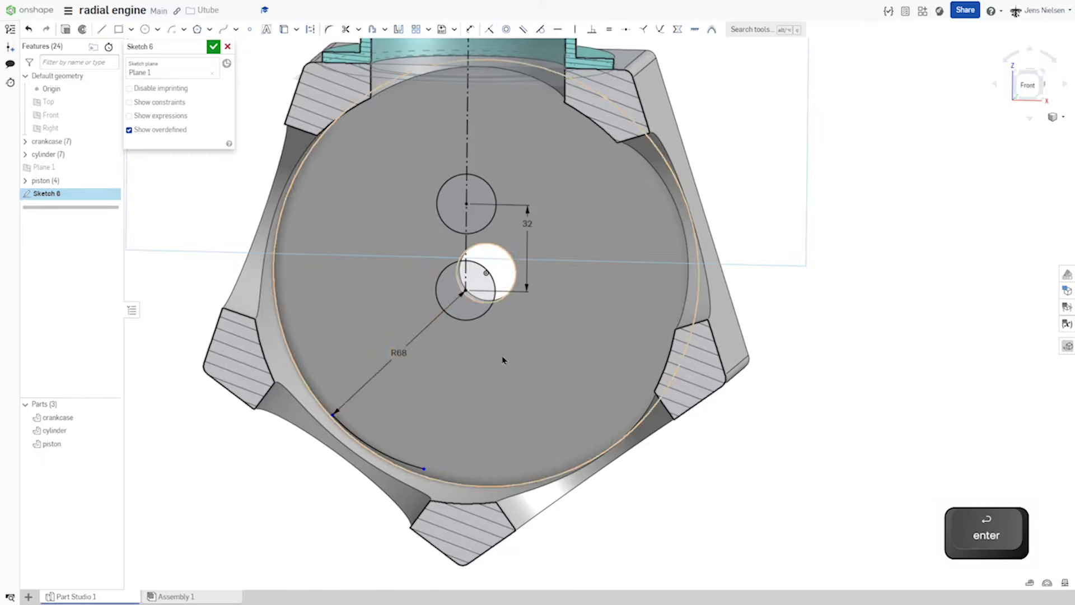
key(Escape)
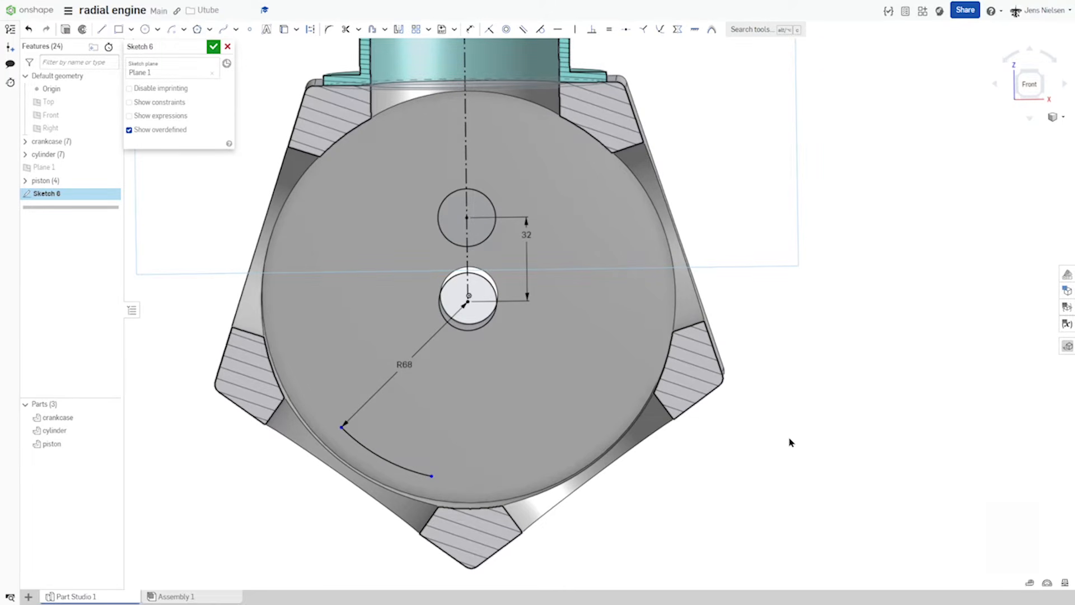
Step: Align the lower arc's right endpoint vertically with the centre of the projected hole
key(v)
click(467, 302)
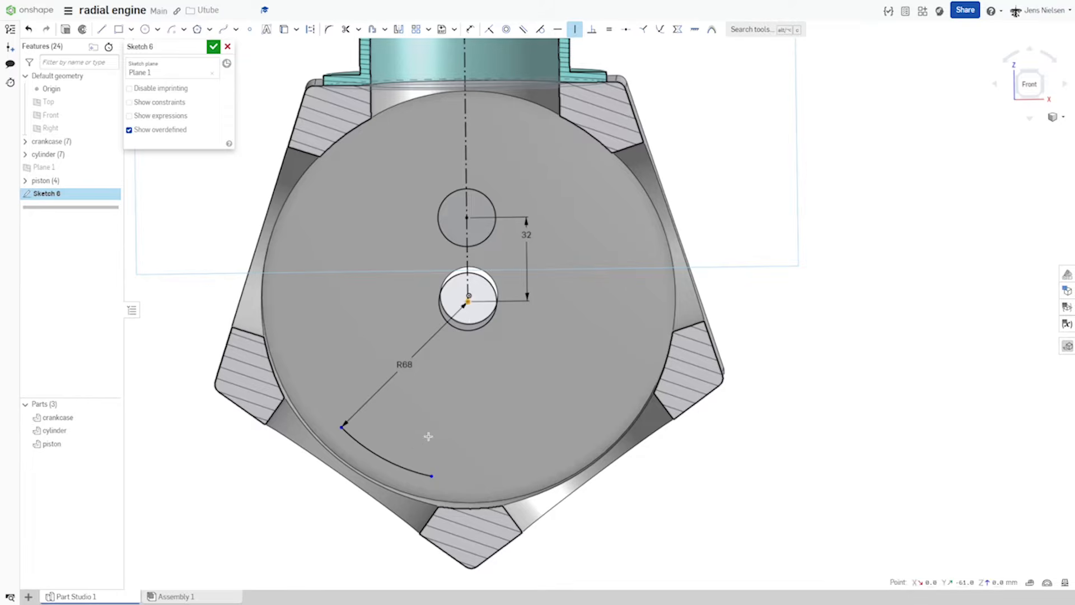
click(432, 473)
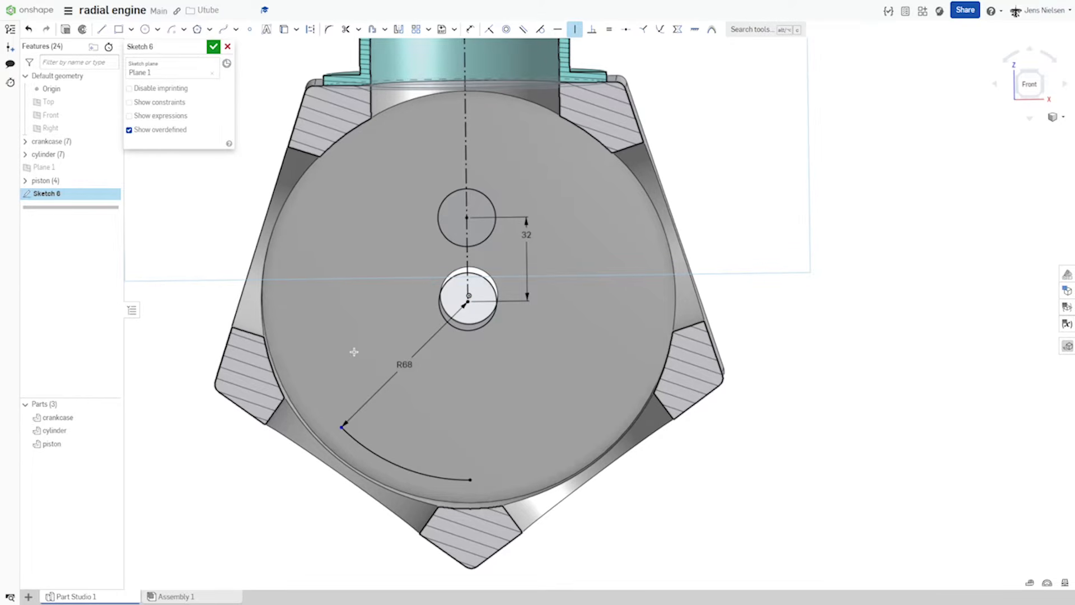
Step: Draw a line about 88 mm long from the lower arc's left endpoint up to a point beside the upper circle
key(l)
click(341, 425)
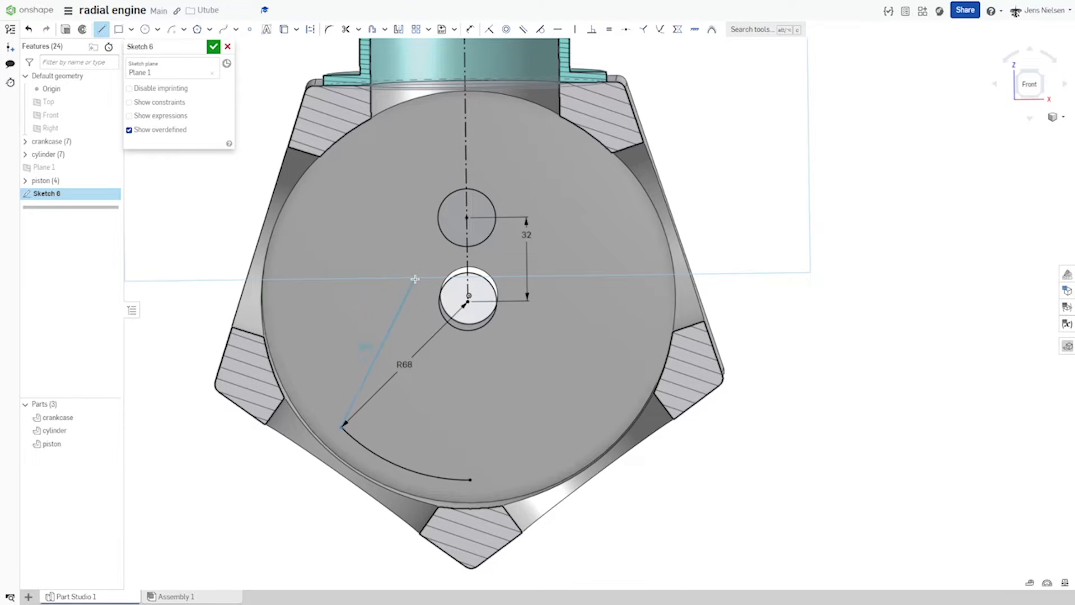
click(417, 210)
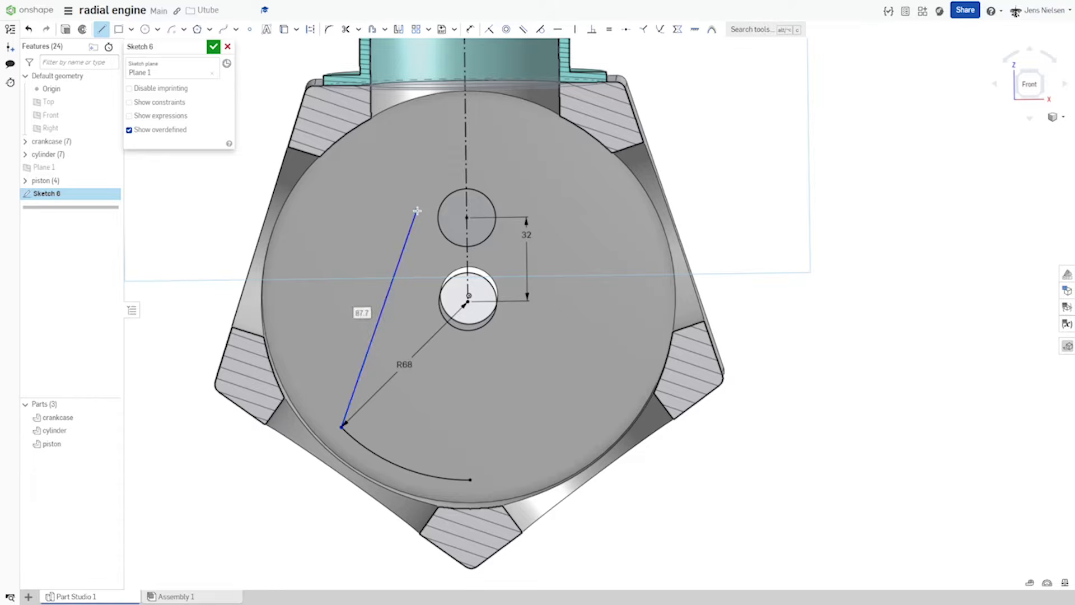
Step: Draw a tangent arc of about 27 mm radius from the slanted line's upper end to the construction line above the upper circle
key(s)
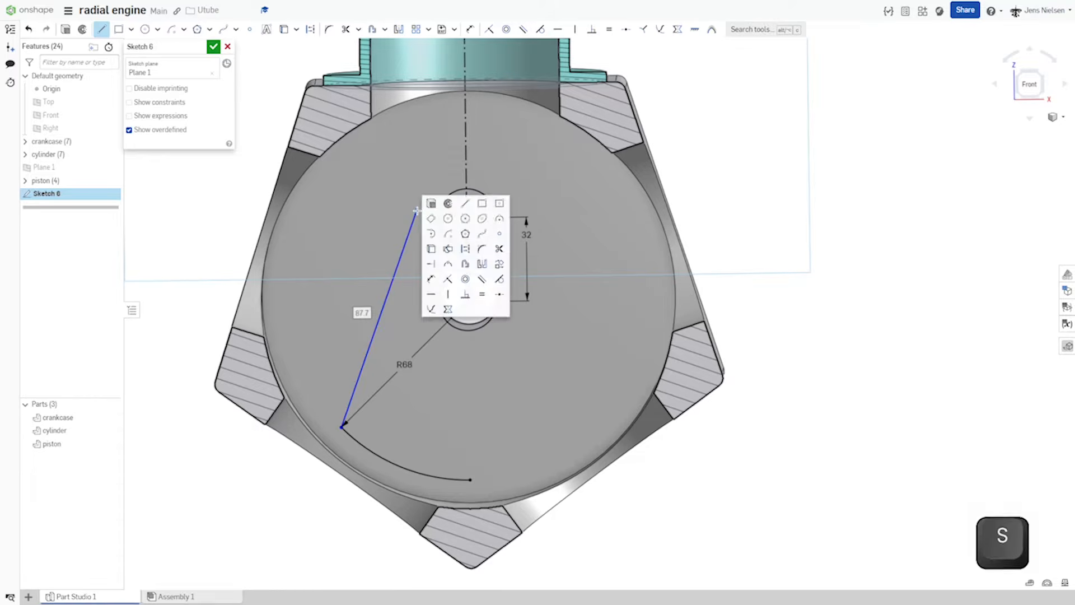
click(432, 238)
click(418, 210)
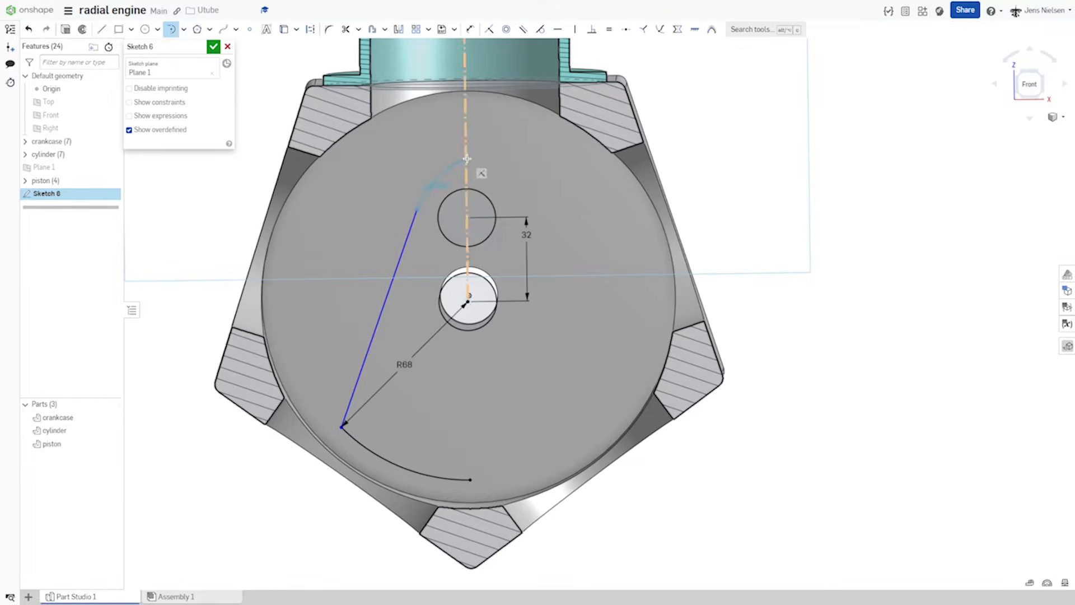
click(465, 165)
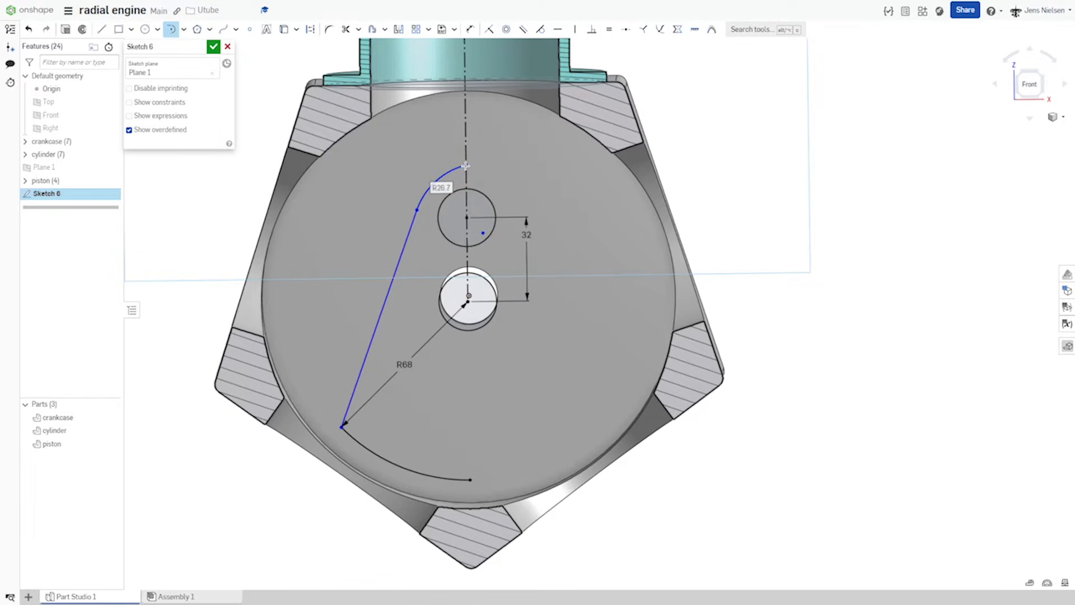
key(Escape)
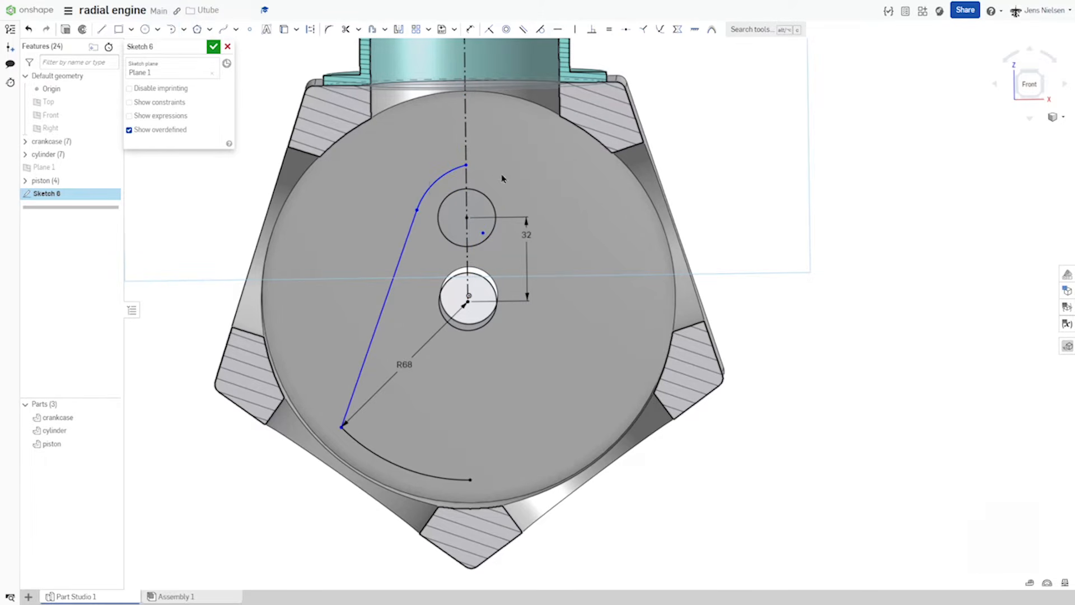
Step: Make the tangent arc's centre coincident with the upper circle's centre
key(i)
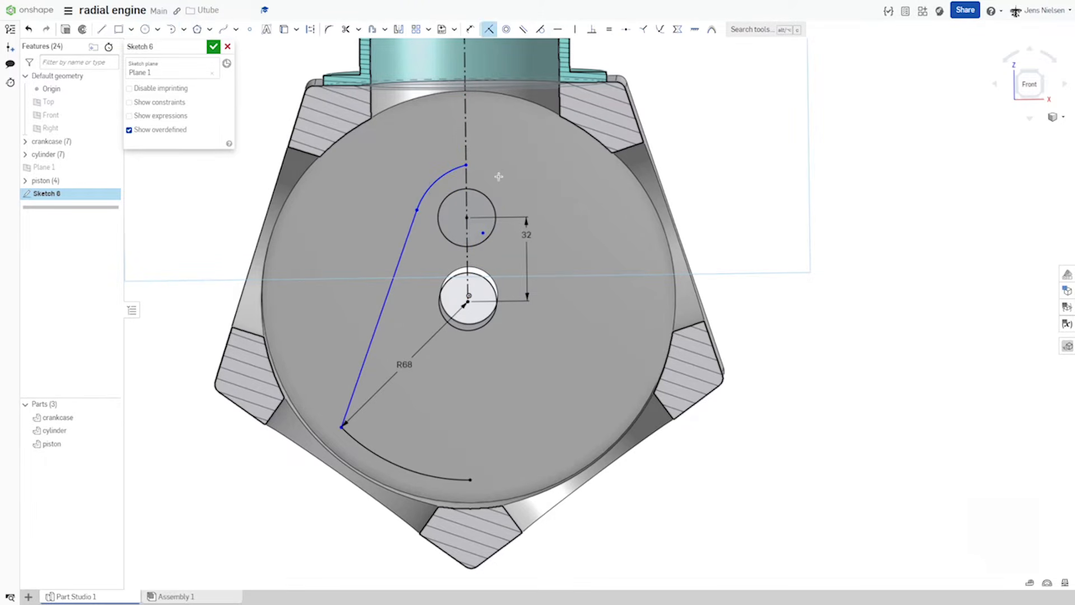
click(483, 232)
click(468, 217)
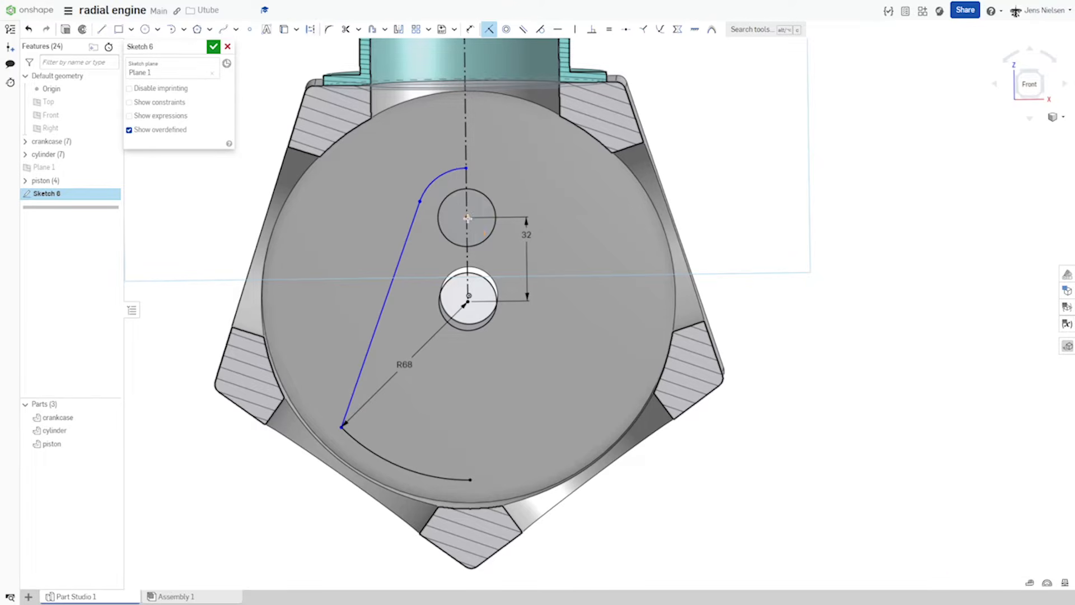
key(Escape)
Step: Dimension the angle between the vertical construction line and the slanted line as 26 degrees
key(d)
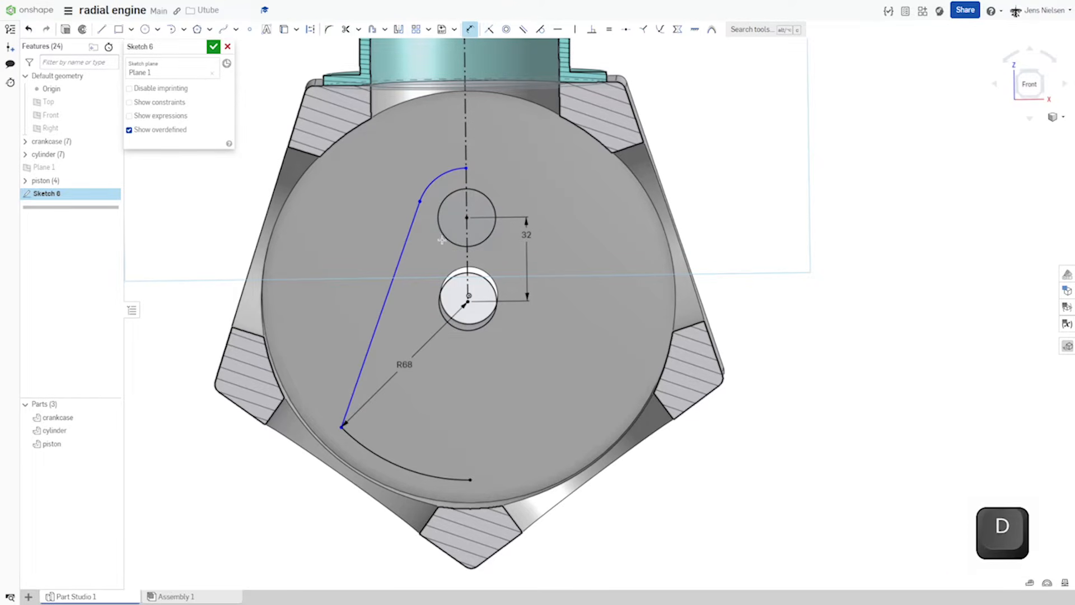
click(465, 257)
click(398, 262)
click(411, 295)
text(26)
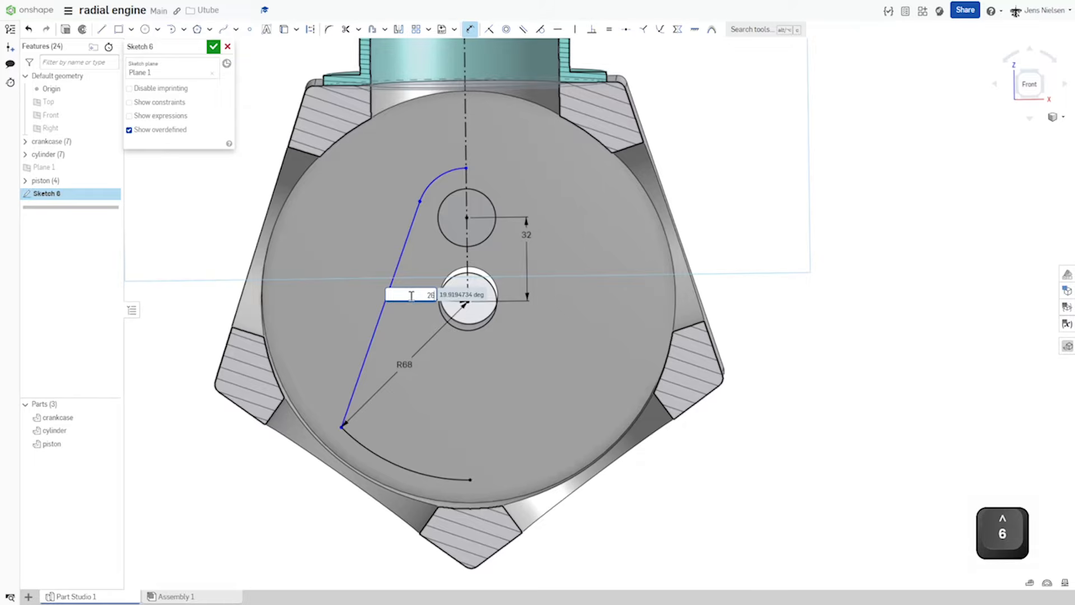
key(Return)
key(Escape)
Step: Dimension the gap between the top arc and the upper circle as 6 mm
drag(450, 200, 438, 175)
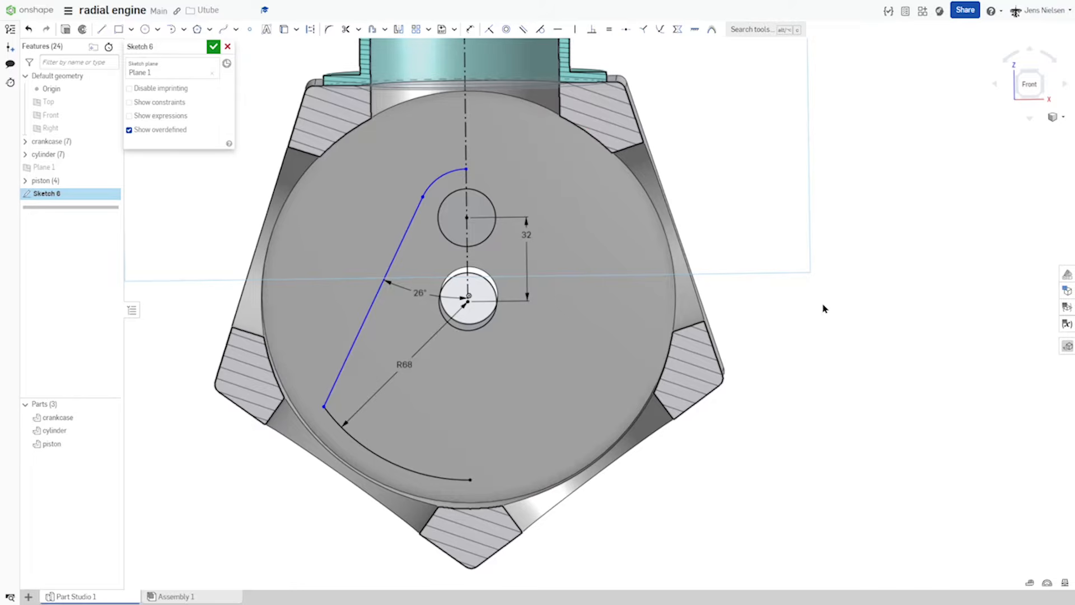
key(d)
click(445, 176)
click(449, 187)
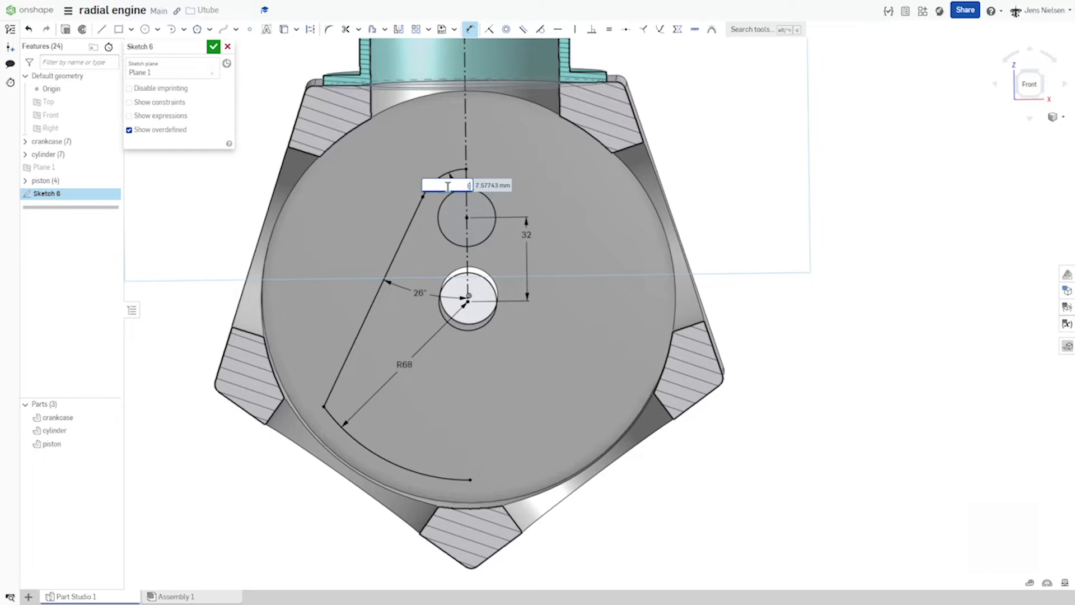
key(Return)
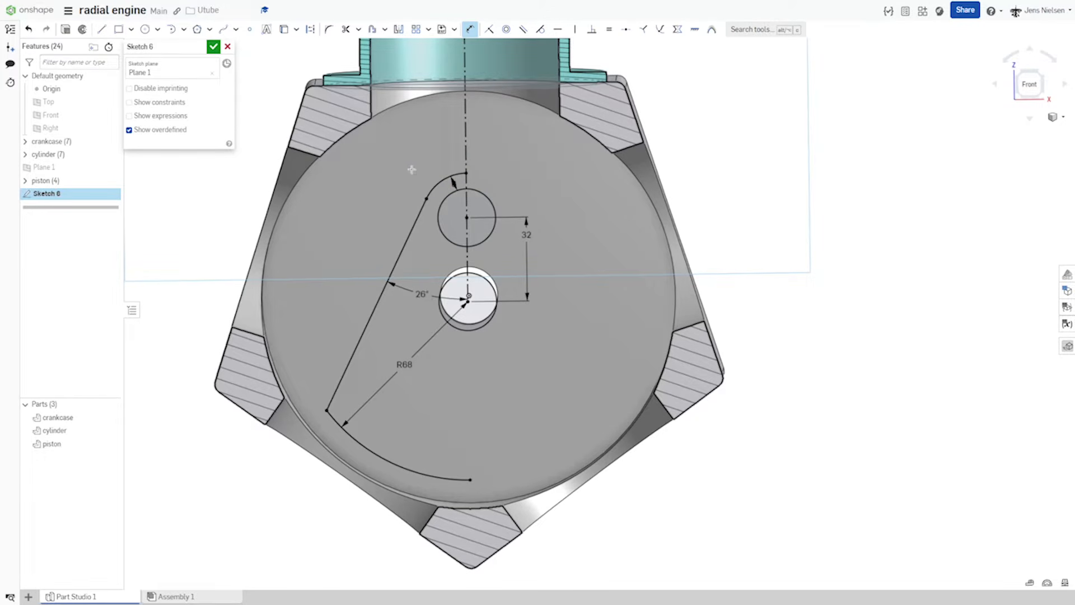
Step: Mirror the top arc, slanted line and lower arc across the vertical construction line, and finish the sketch
click(399, 31)
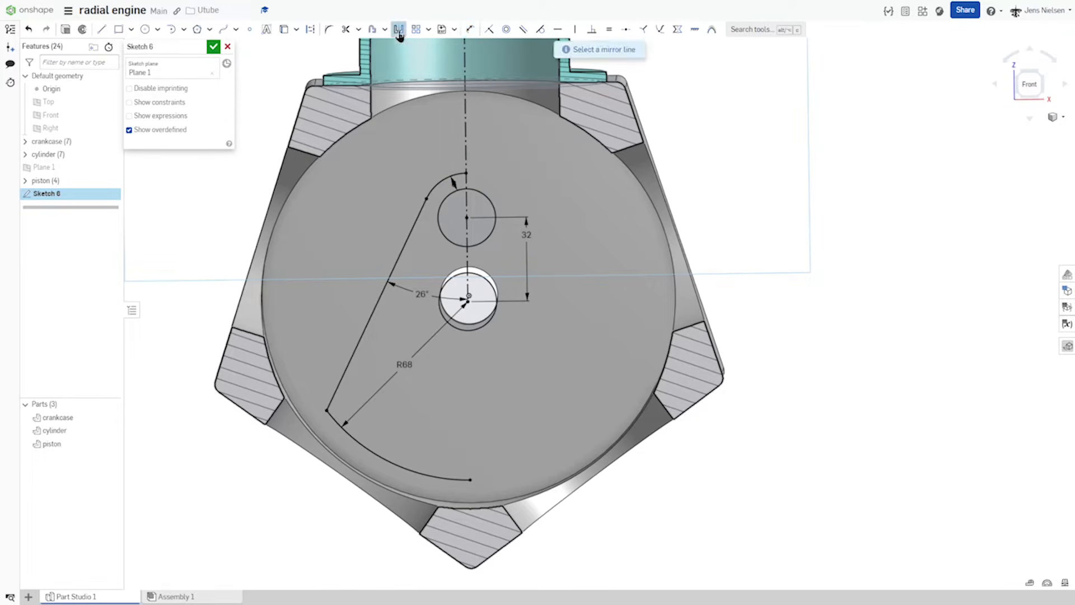
click(465, 126)
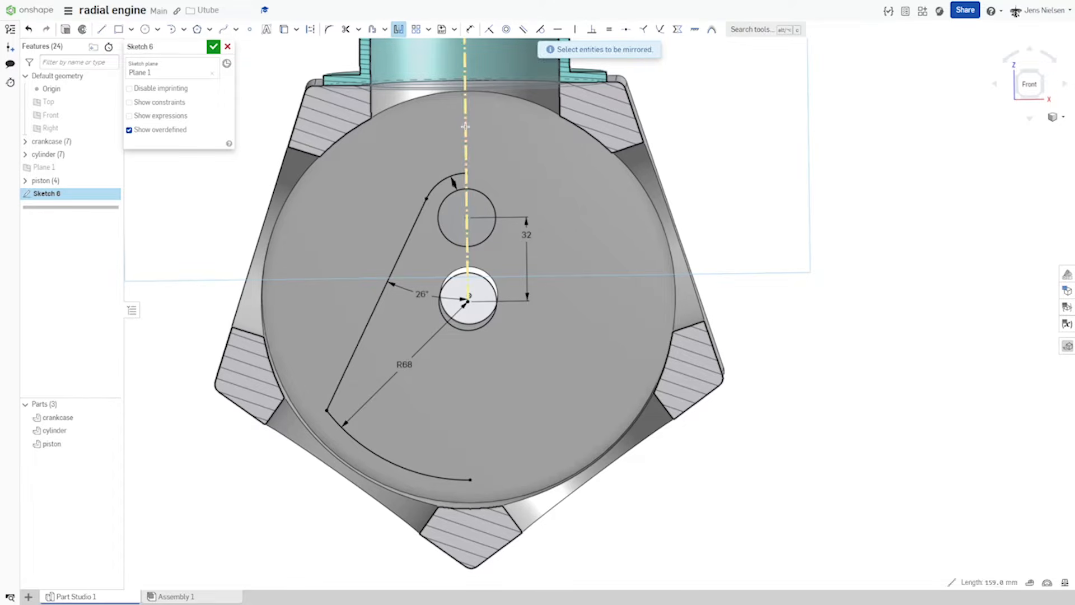
click(438, 183)
click(422, 212)
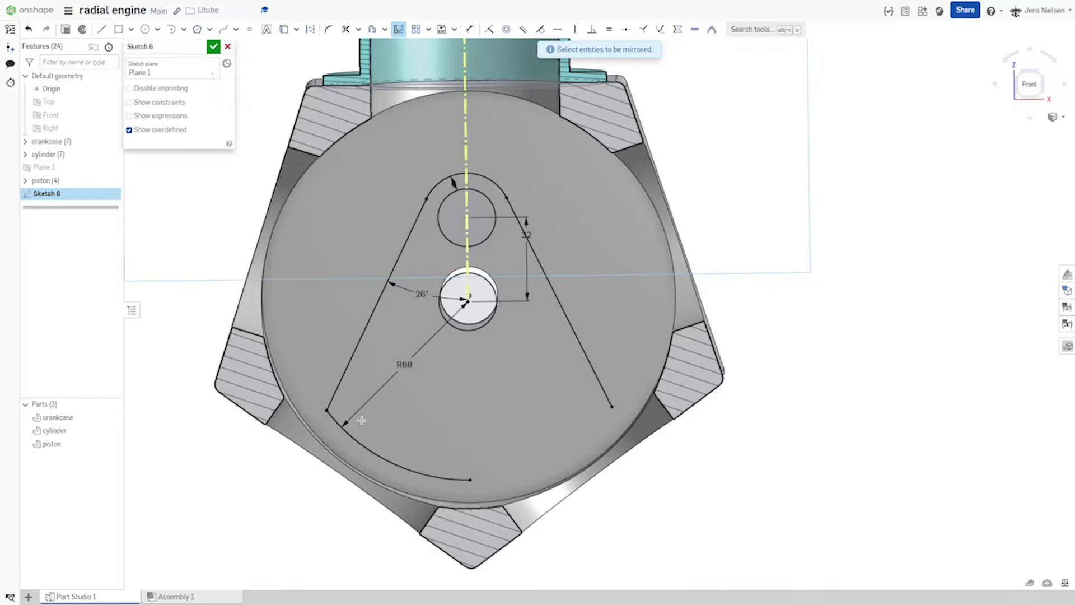
click(360, 443)
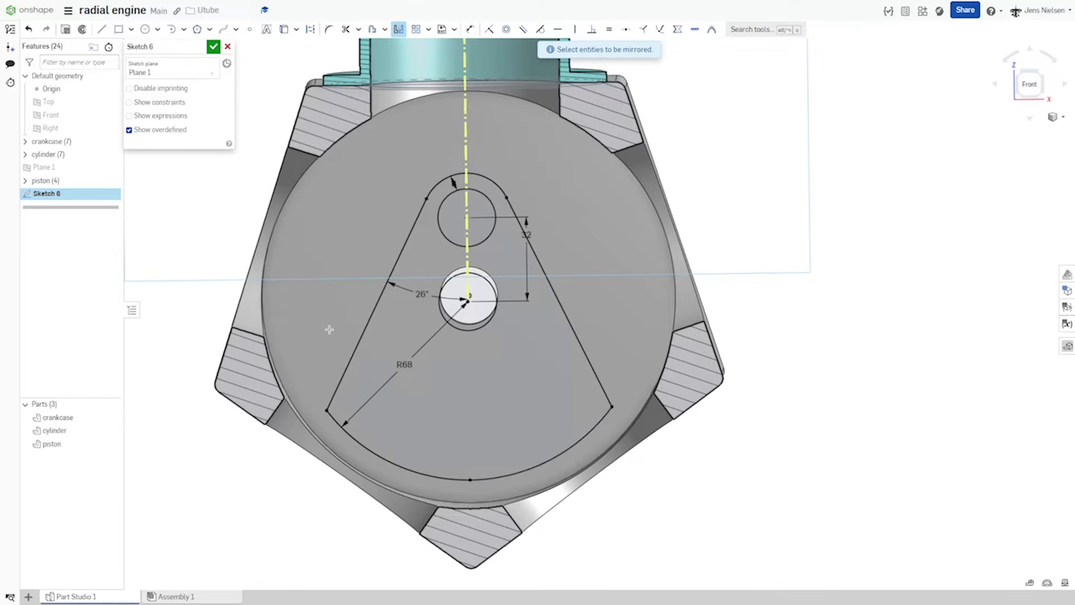
click(214, 47)
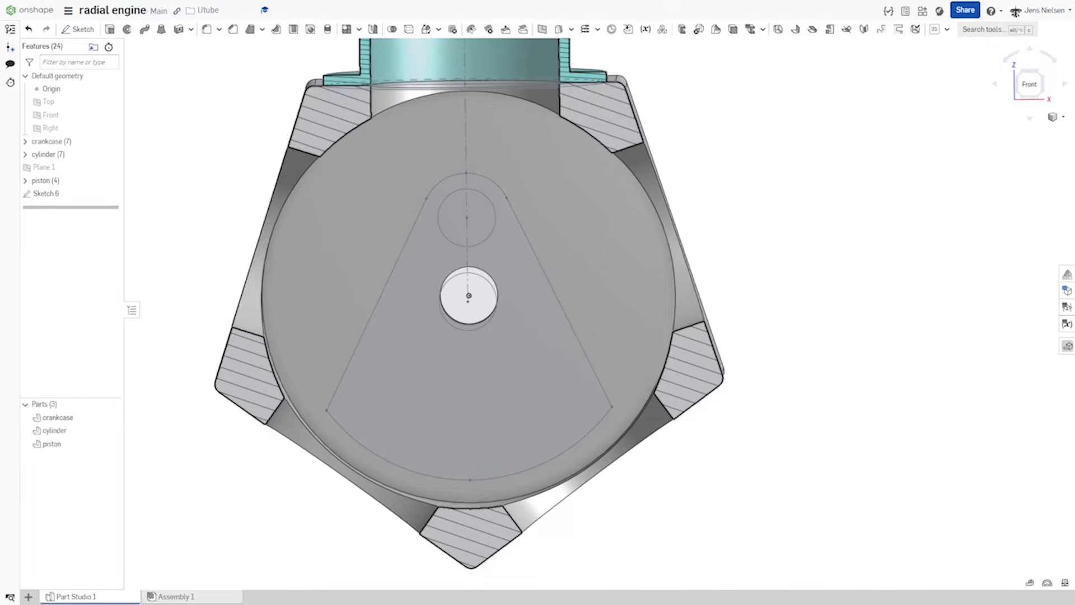
Step: Rename the finished counterweight profile sketch as "crankshaft w/flywheel"
right_click(59, 196)
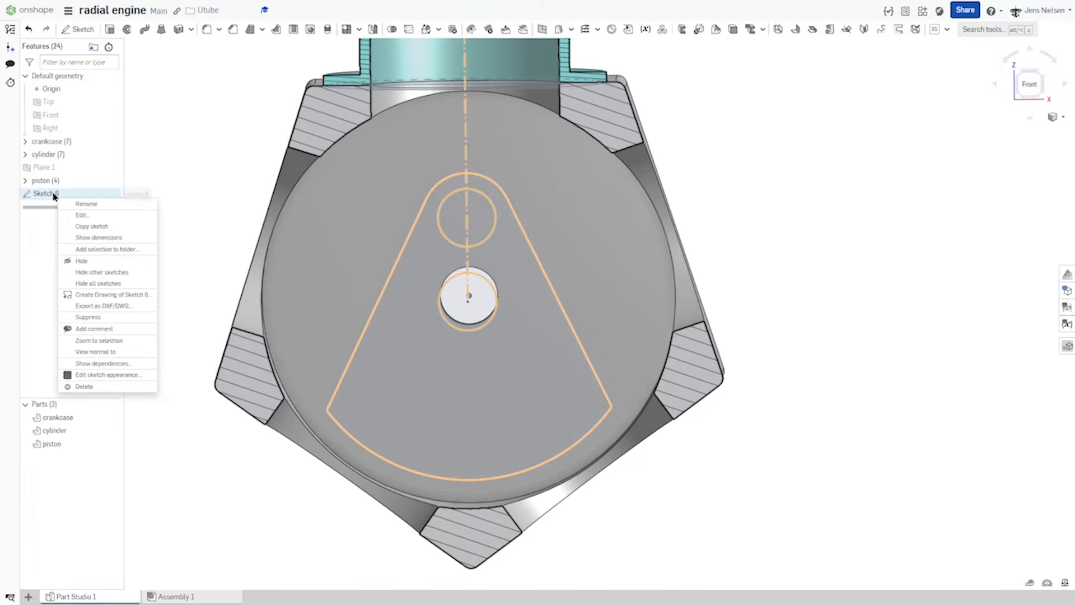
click(83, 204)
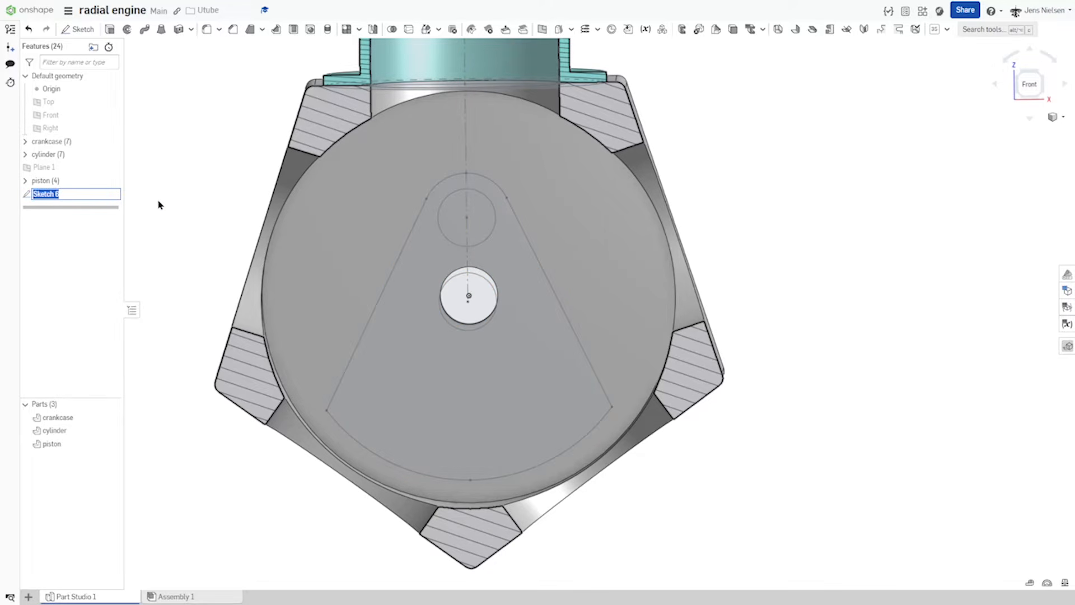
text(cra)
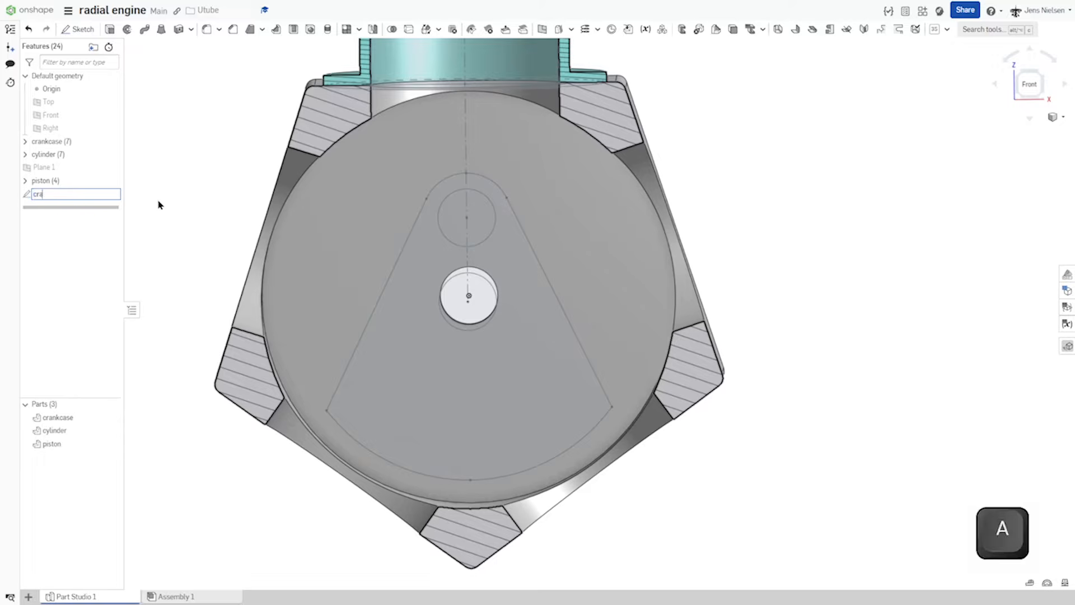
text(nkshaft)
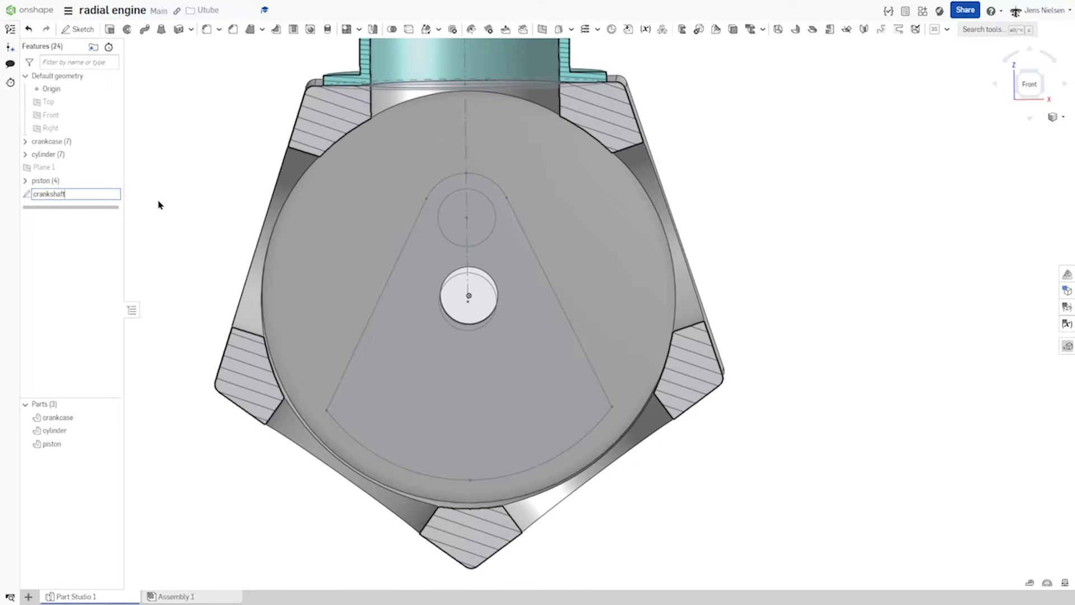
key(BackSpace)
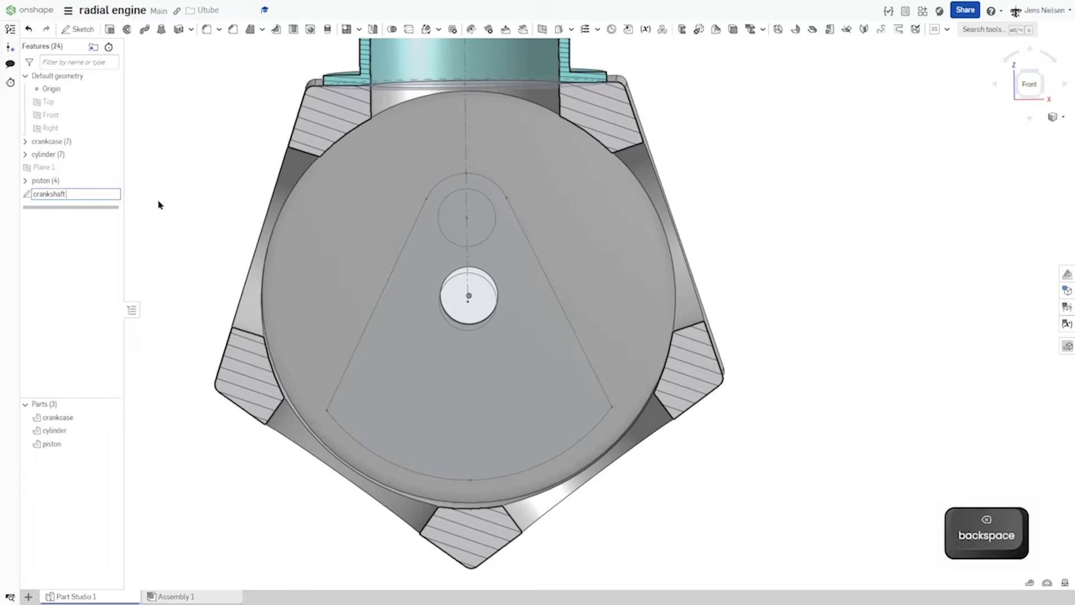
text(w/)
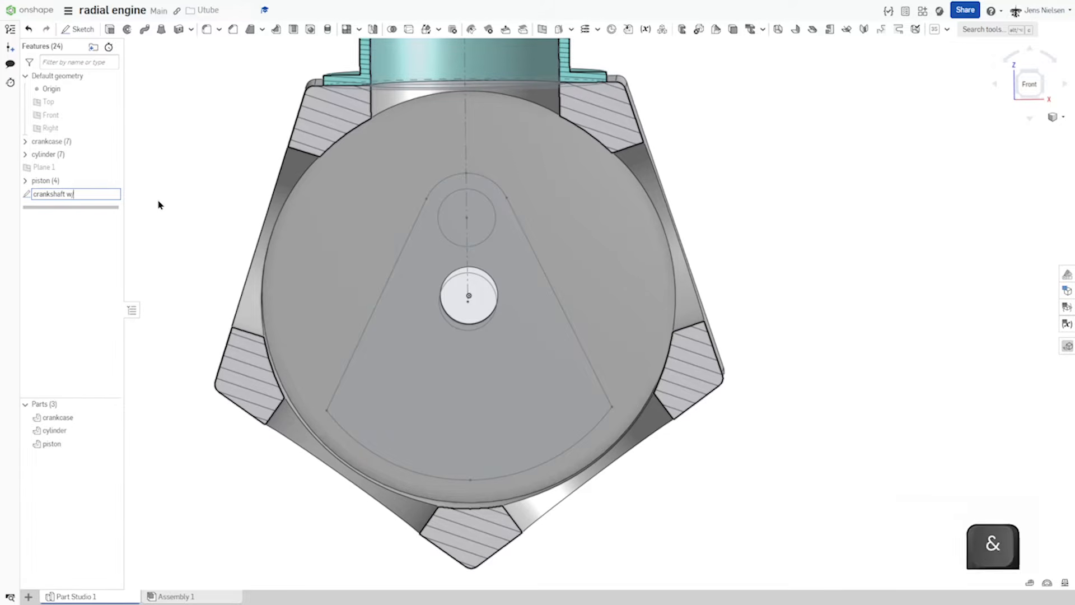
text(fl)
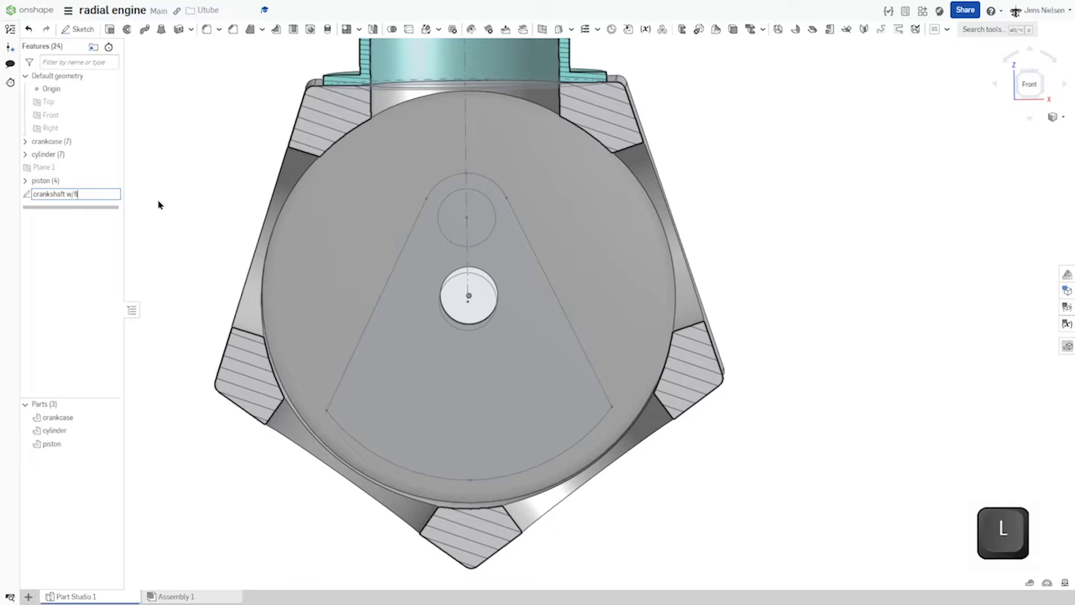
text(ywheel)
click(160, 203)
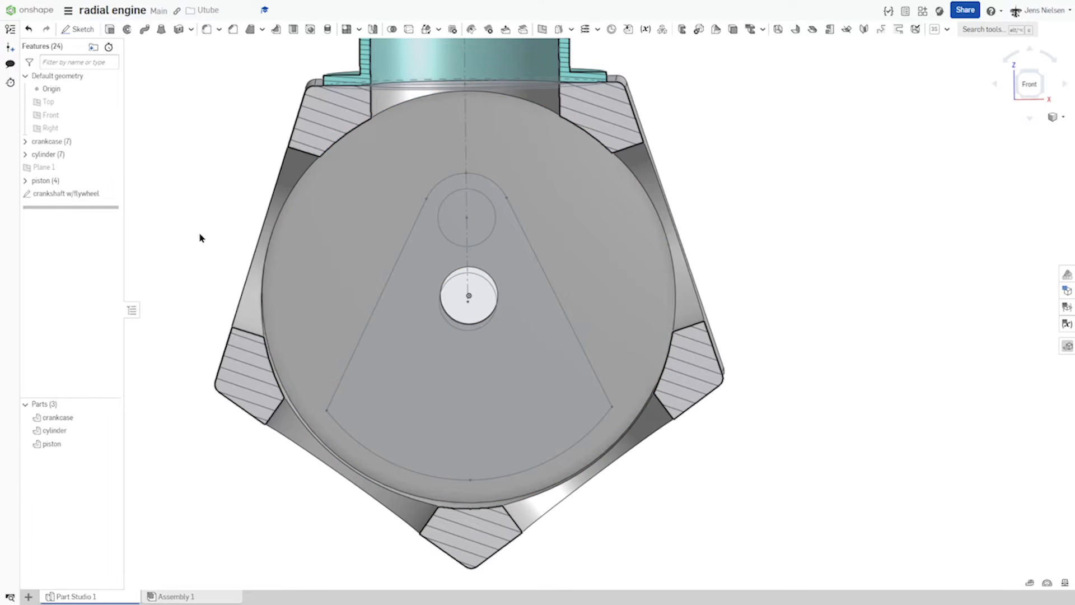
Step: Start a new sketch on Plane 1 and project the upper crank circle into it
key(s)
click(211, 225)
click(45, 168)
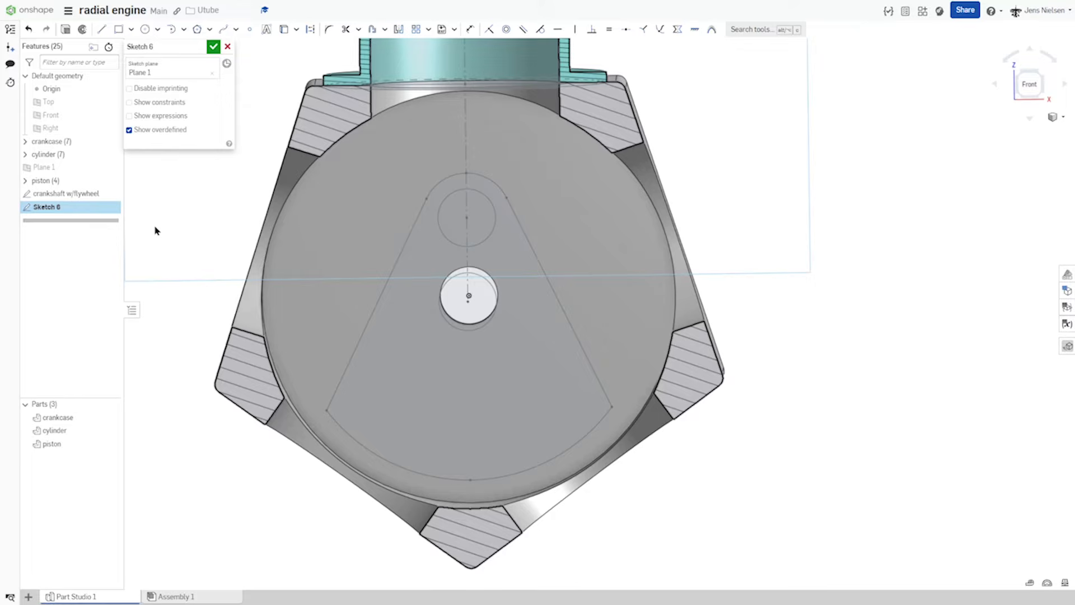
key(u)
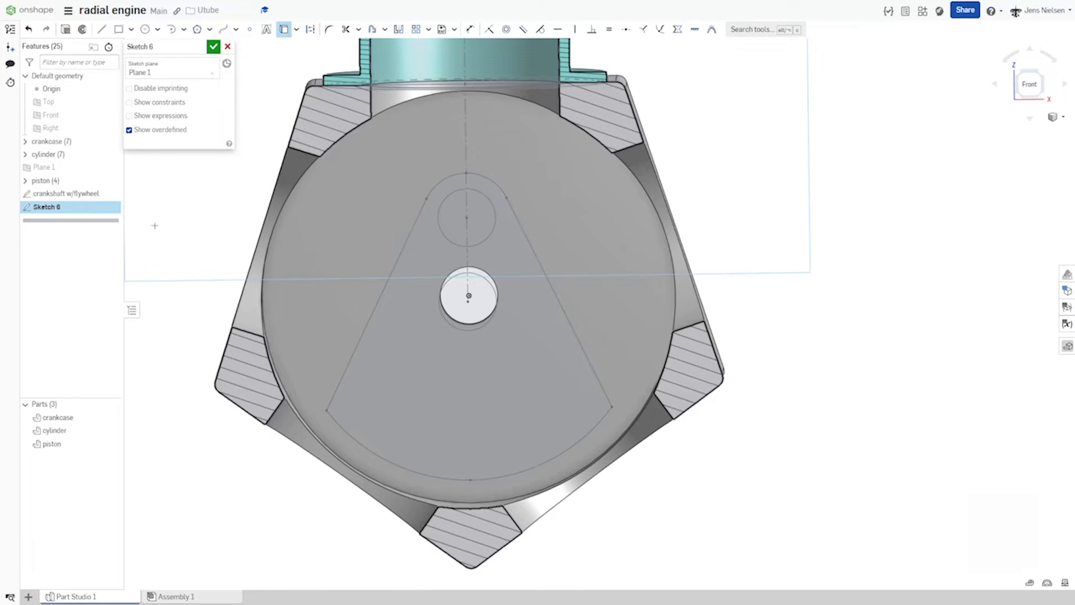
click(440, 236)
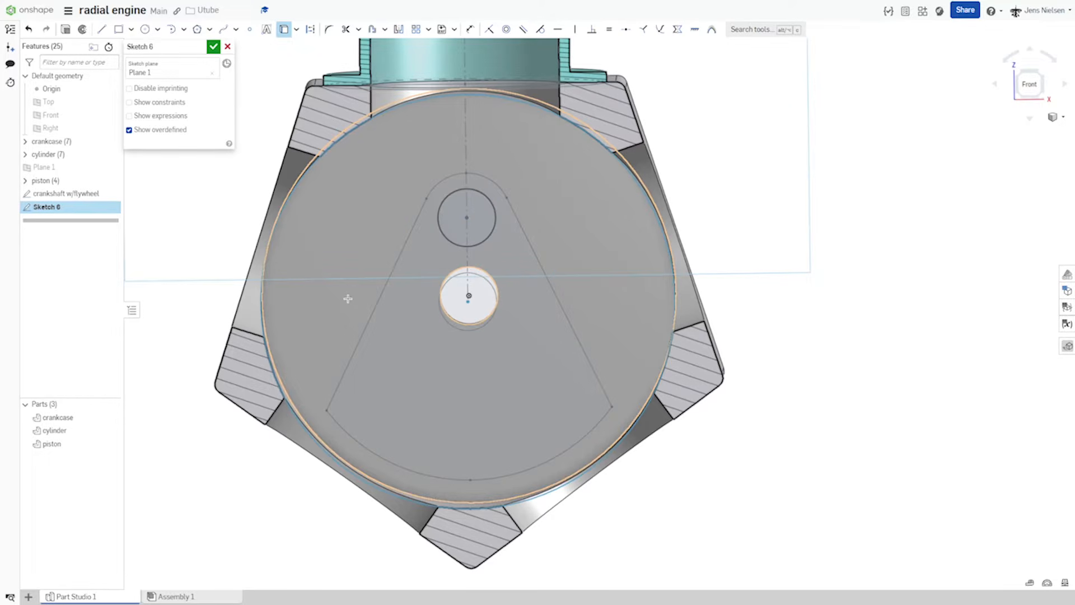
Step: Hide the crankshaft w/flywheel sketch to clear the view of the projected circle
key(n)
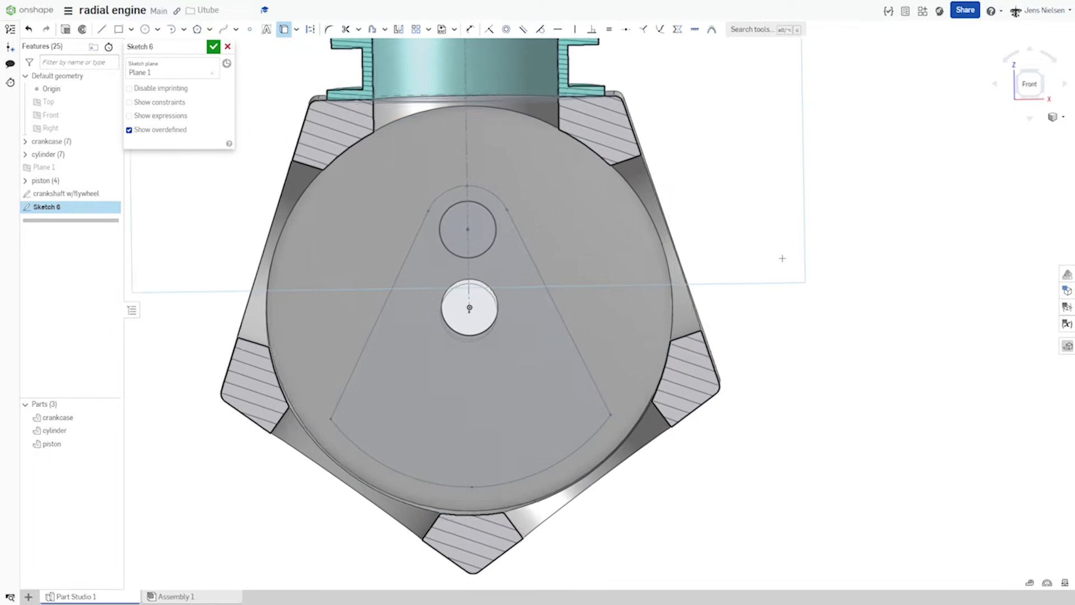
mouse_move(523, 158)
right_down()
mouse_move(523, 127)
mouse_move(495, 132)
right_up()
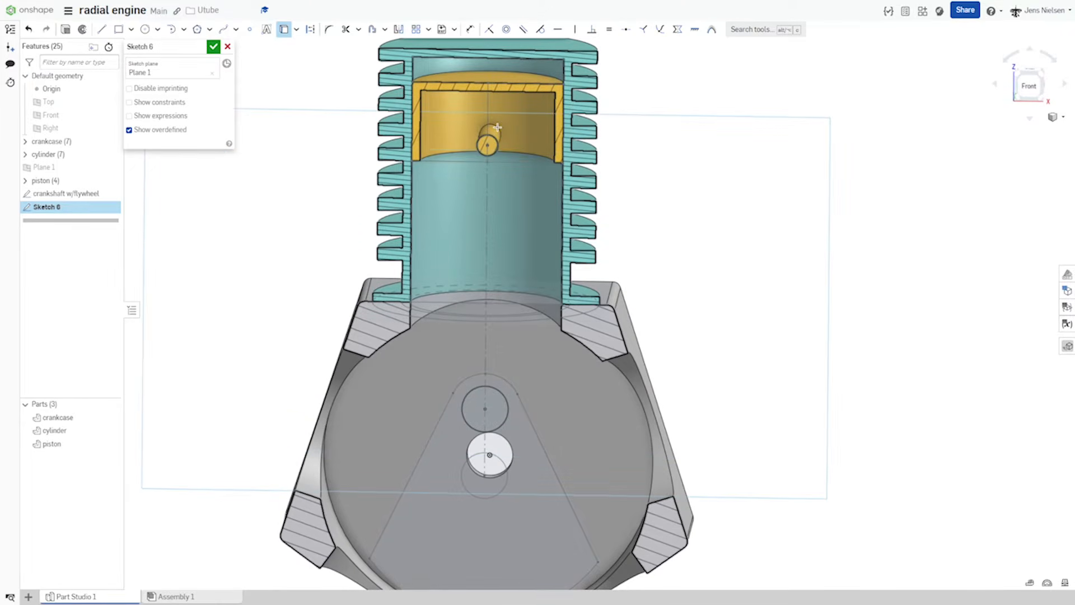
key(n)
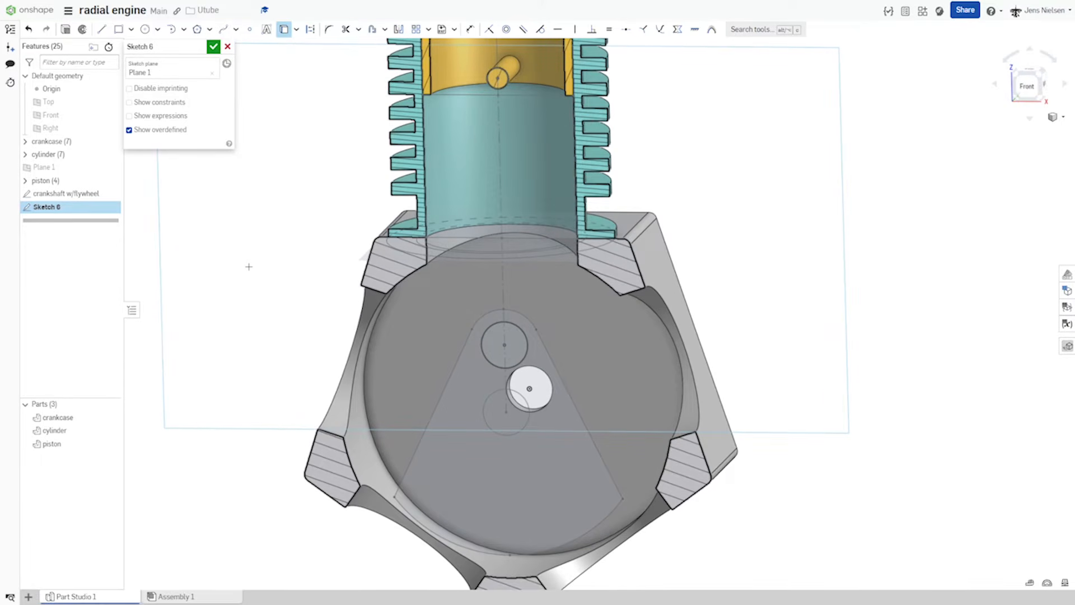
click(110, 195)
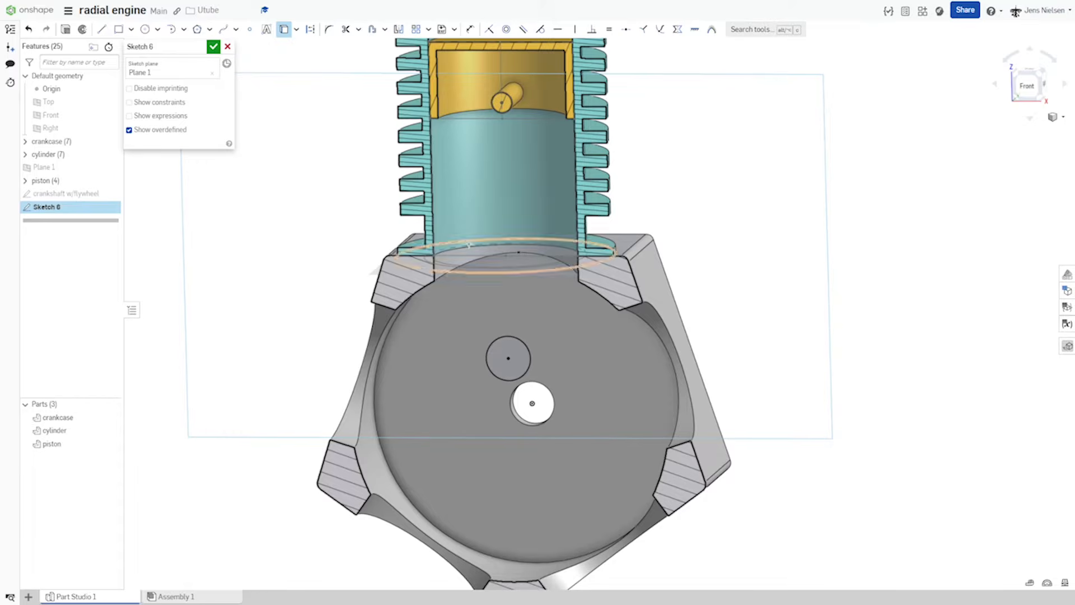
Step: Sketch a five-sided circumscribed polygon centred on the projected circle, with an inner circle about 58 mm in diameter
click(197, 30)
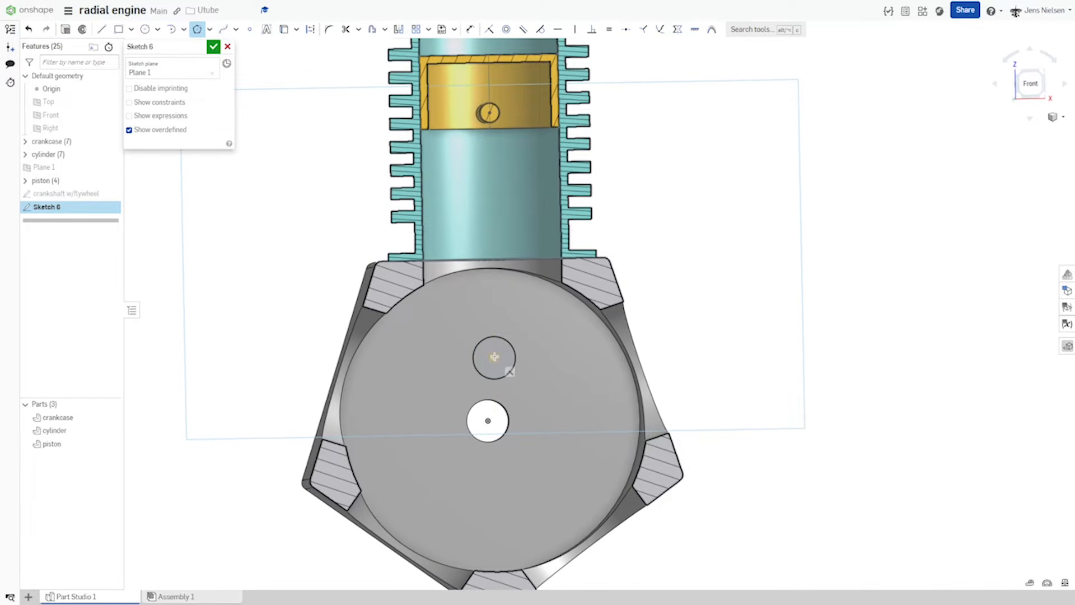
click(495, 356)
click(509, 311)
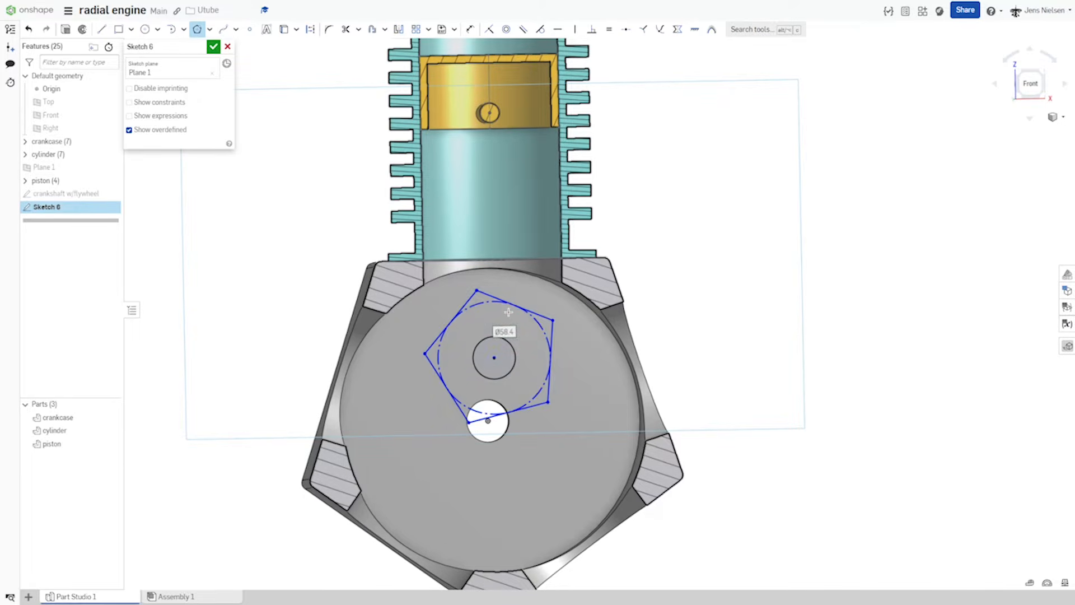
key(Escape)
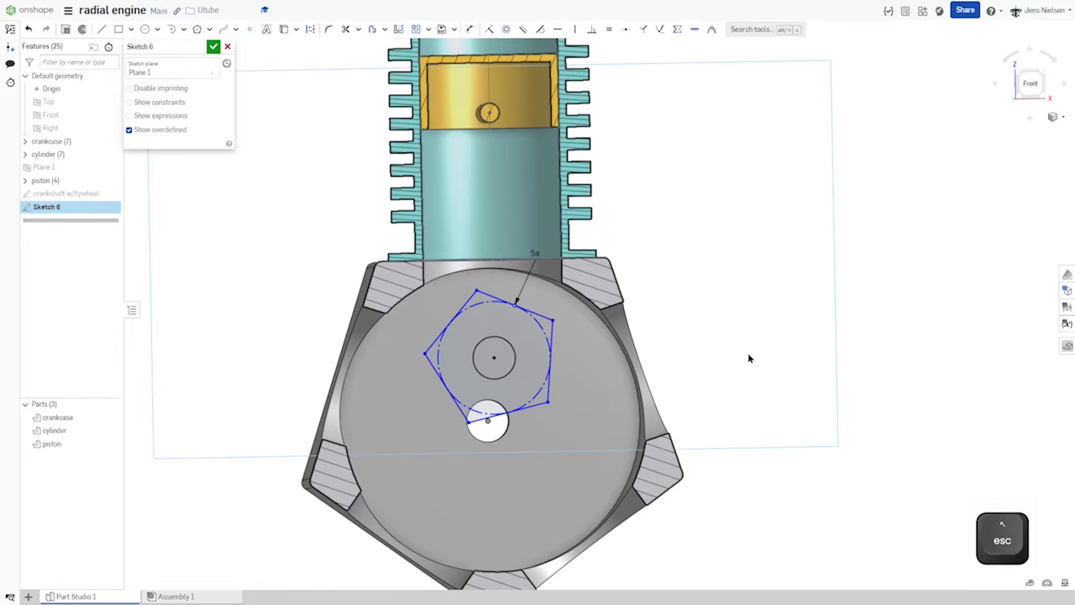
Step: Apply a horizontal constraint to the pentagon
key(h)
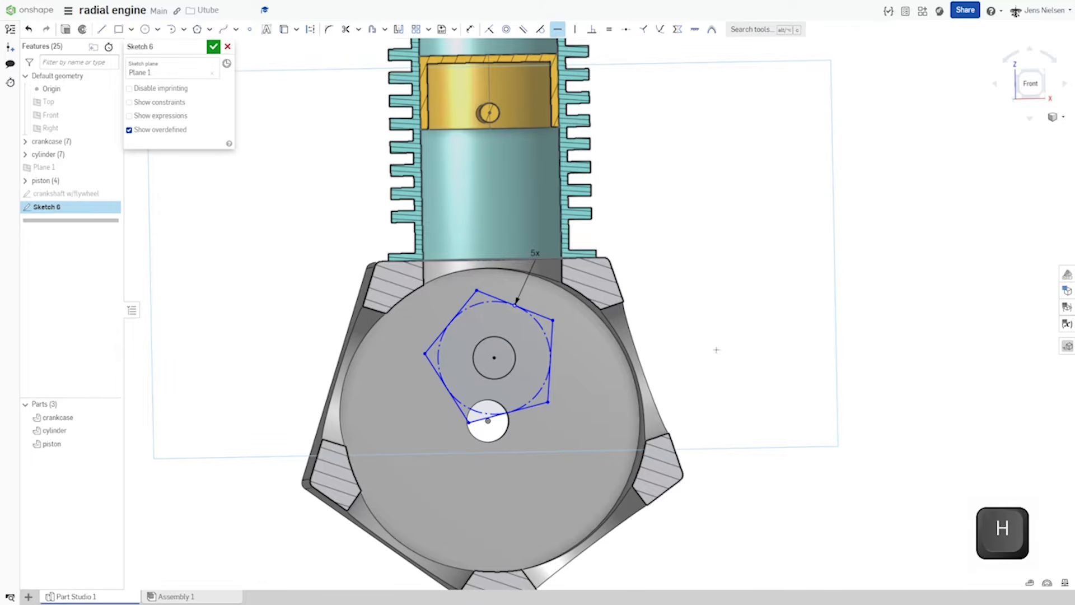
Step: Constrain the pentagon's top edge to be horizontal and set its length to 52 mm
click(537, 314)
key(Escape)
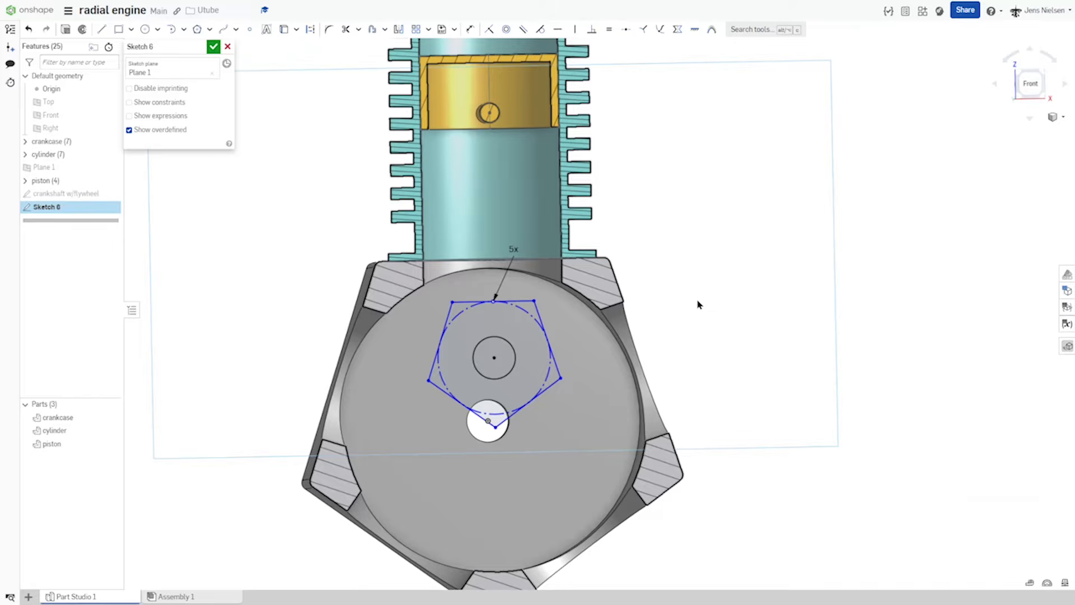
key(d)
click(519, 300)
click(518, 291)
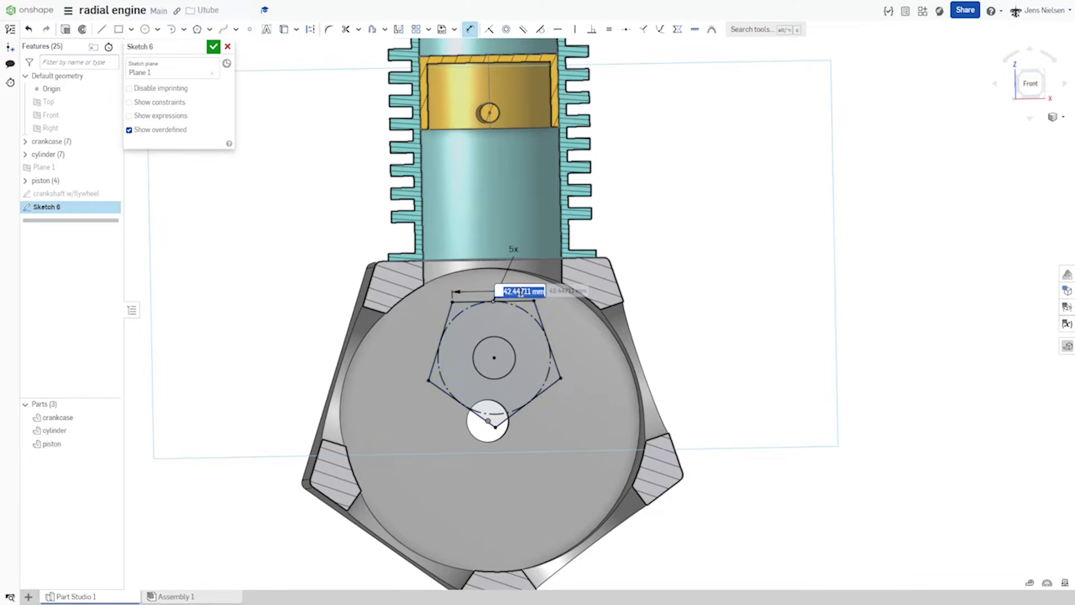
text(52)
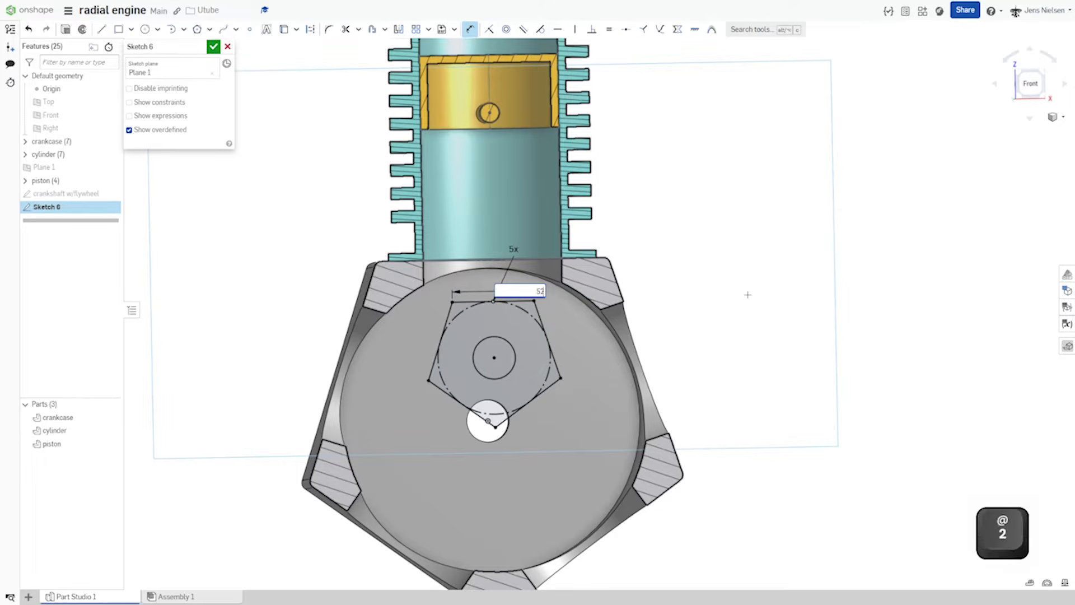
key(Return)
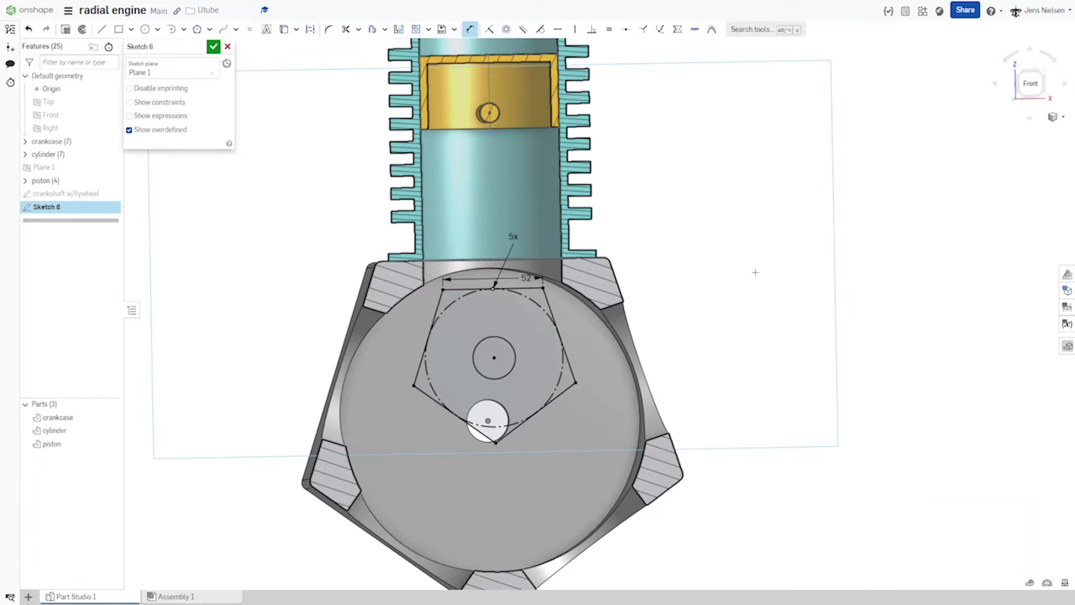
Step: Sketch a 10 mm diameter circle inside the pentagon, just below the midpoint of its top edge
scroll(756, 272, up, 3)
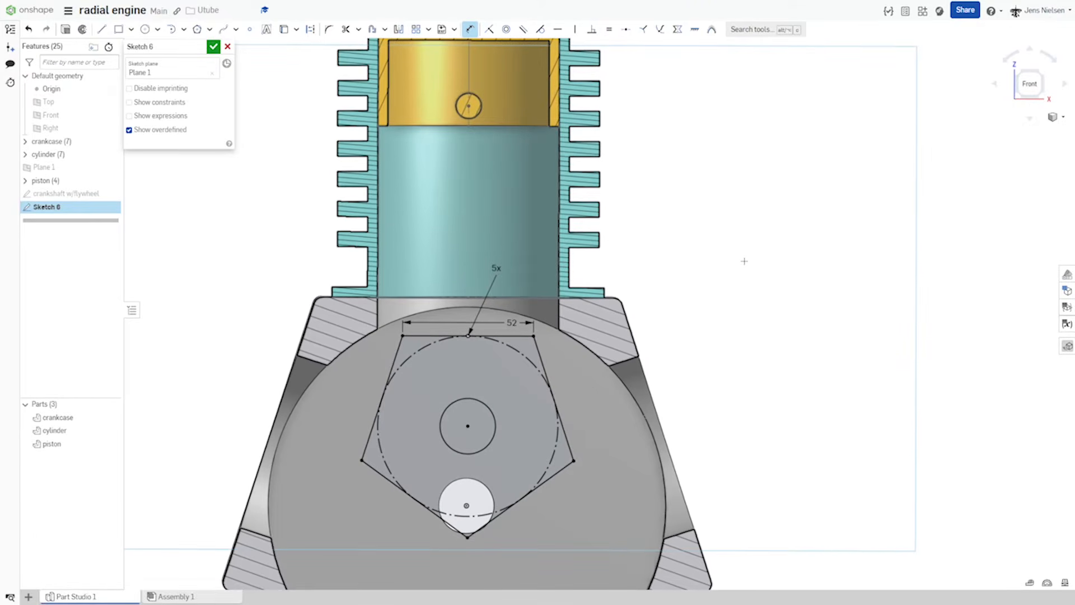
key(c)
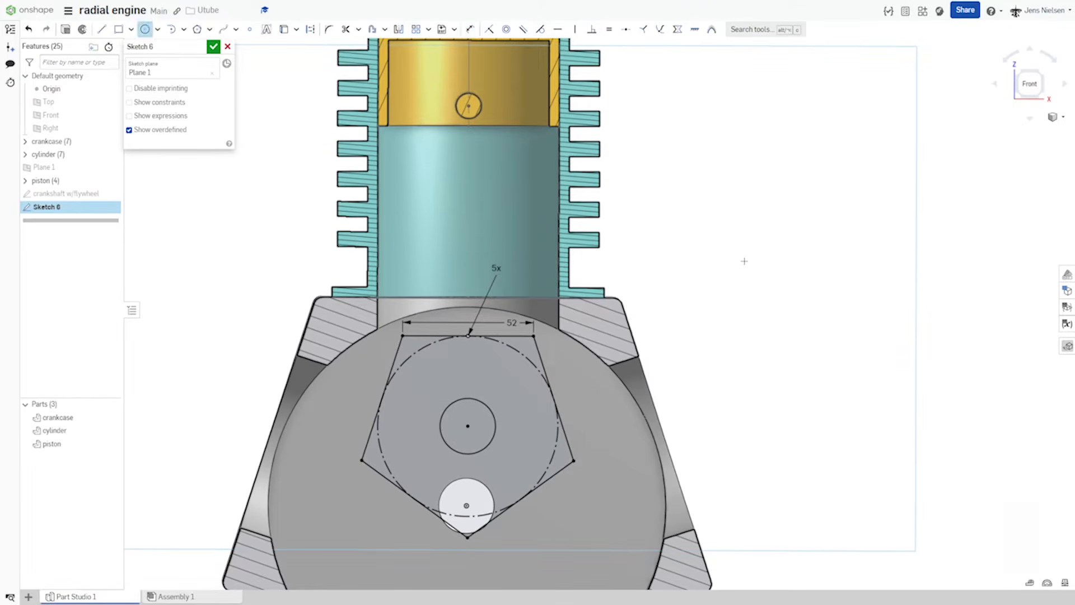
click(470, 354)
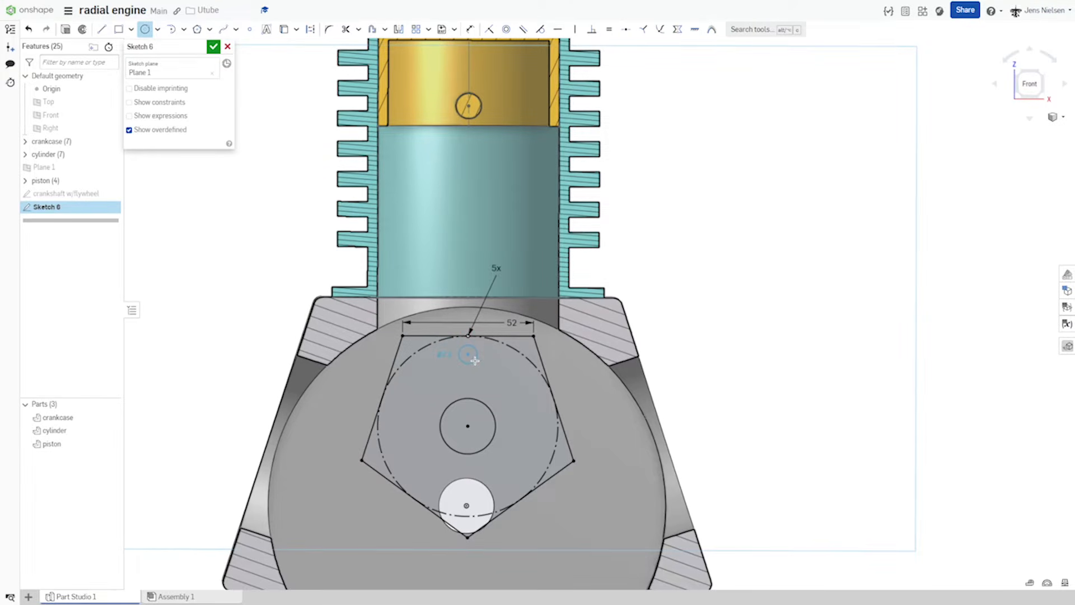
click(475, 361)
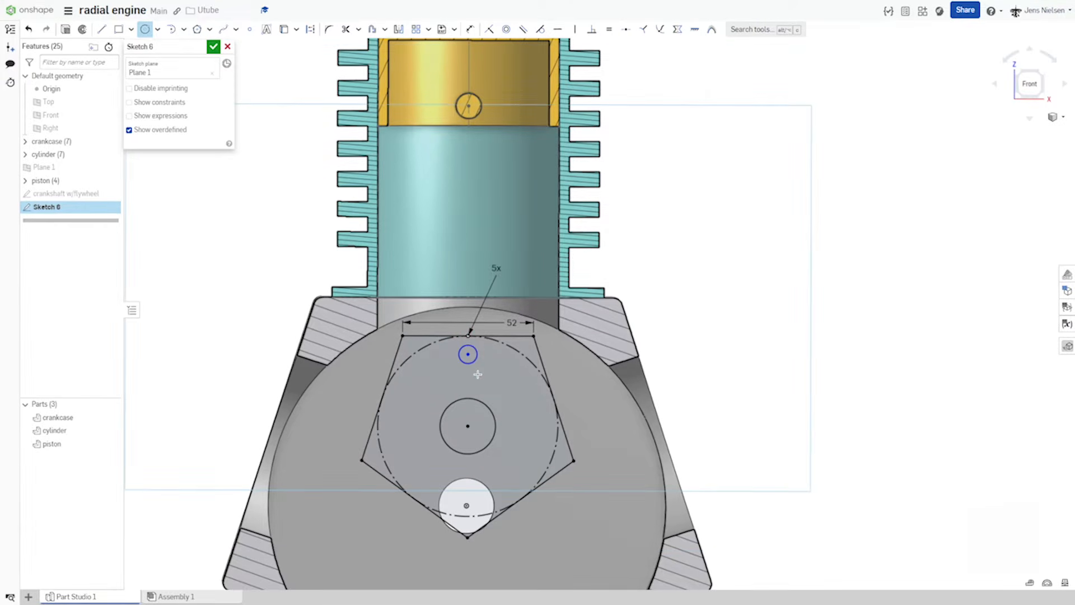
text(10)
key(Return)
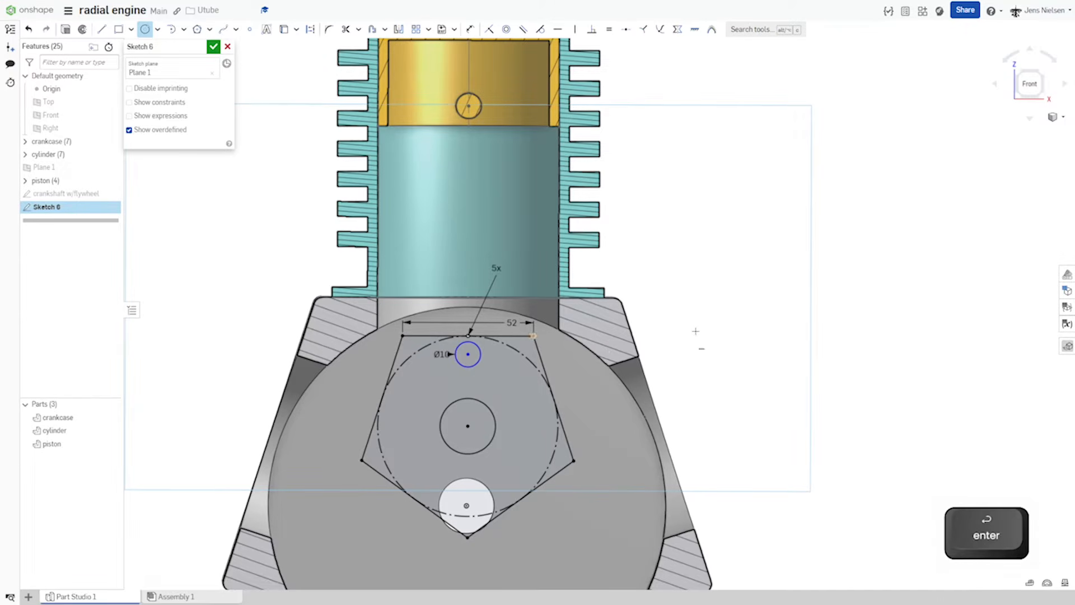
key(Escape)
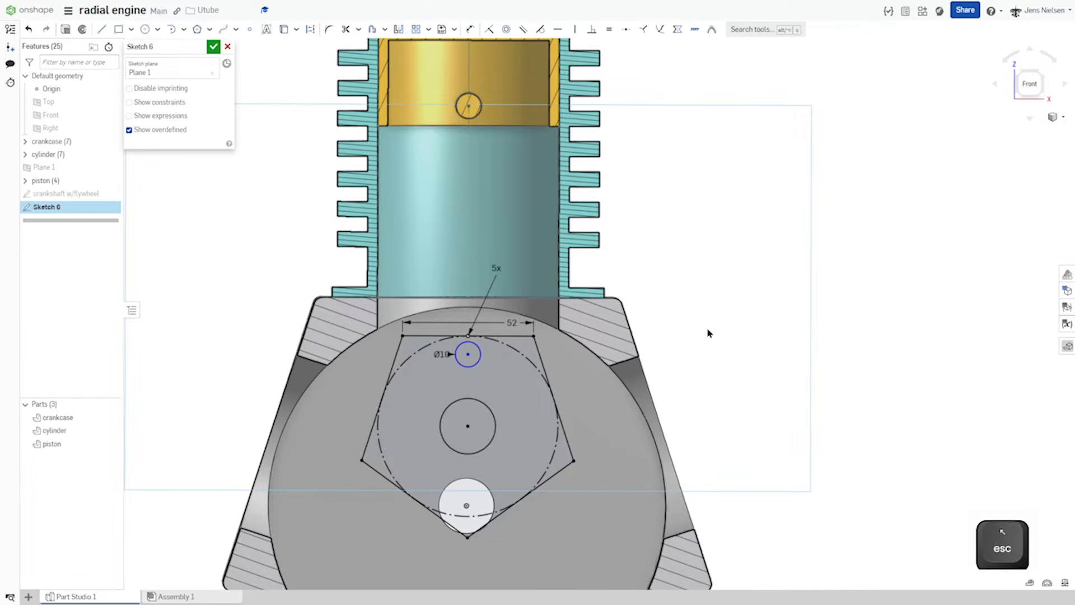
Step: Align the small circle's centre vertically with the top edge's midpoint and set its distance from that edge to 6 mm
key(v)
click(469, 354)
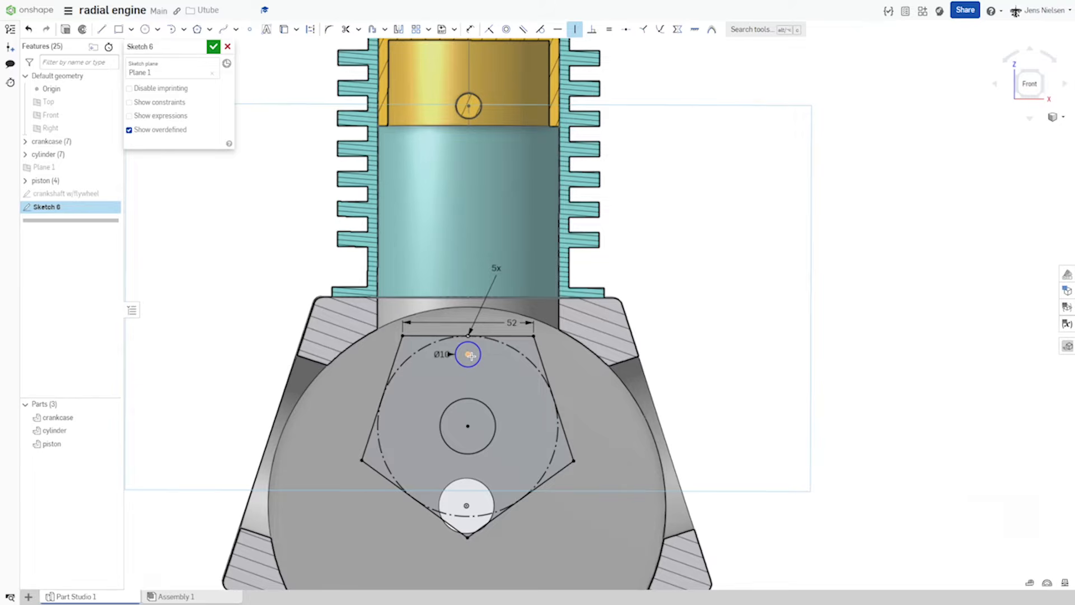
click(469, 337)
key(d)
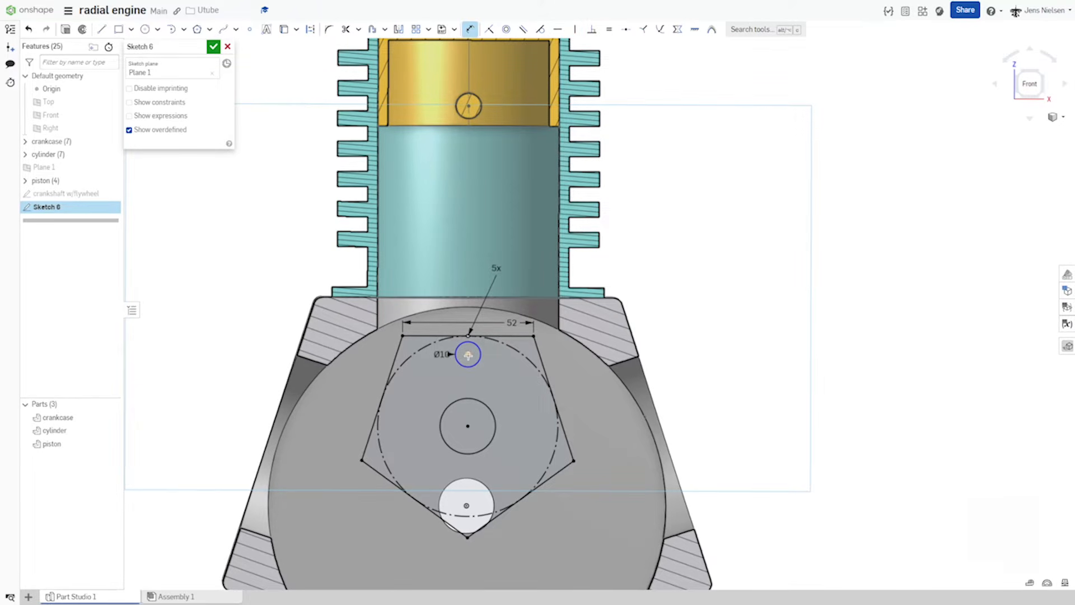
click(508, 334)
click(498, 356)
text(6)
key(Return)
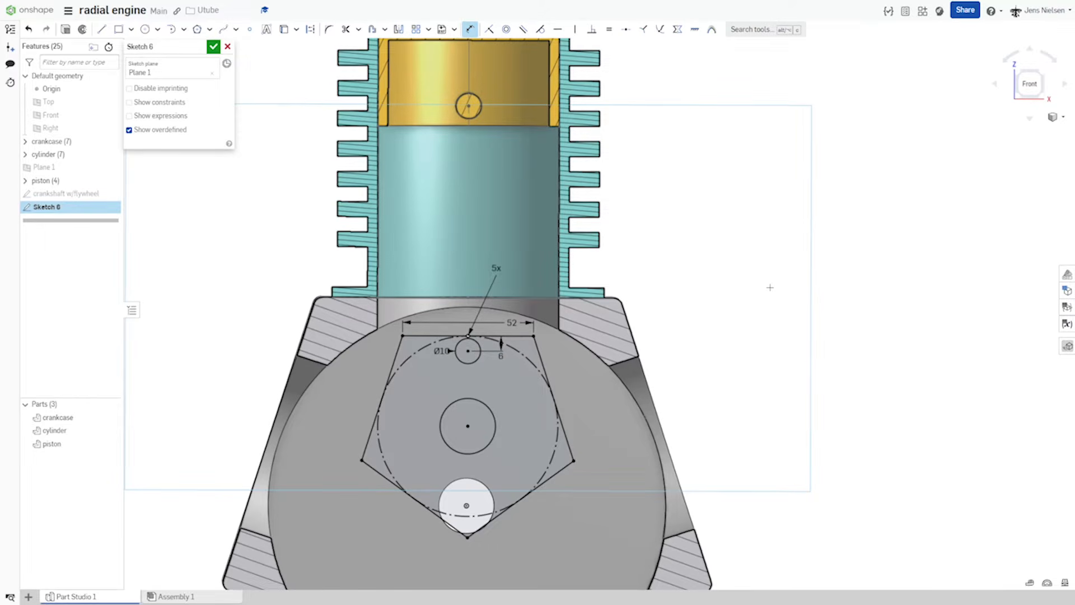
Step: Draw a line from the piston pin's centre to the centre of the 10 mm circle
key(l)
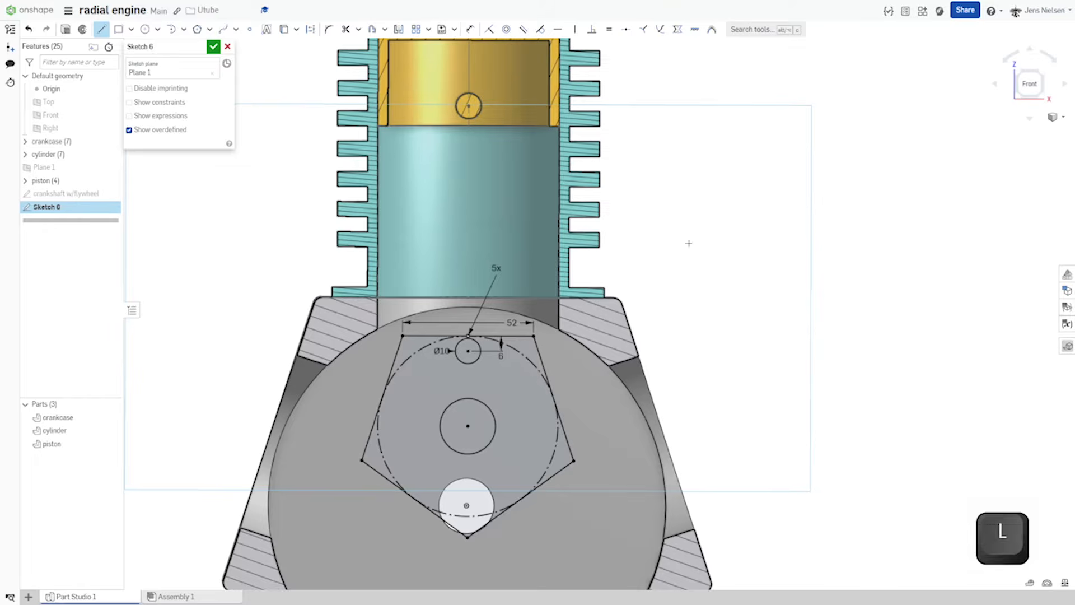
click(468, 107)
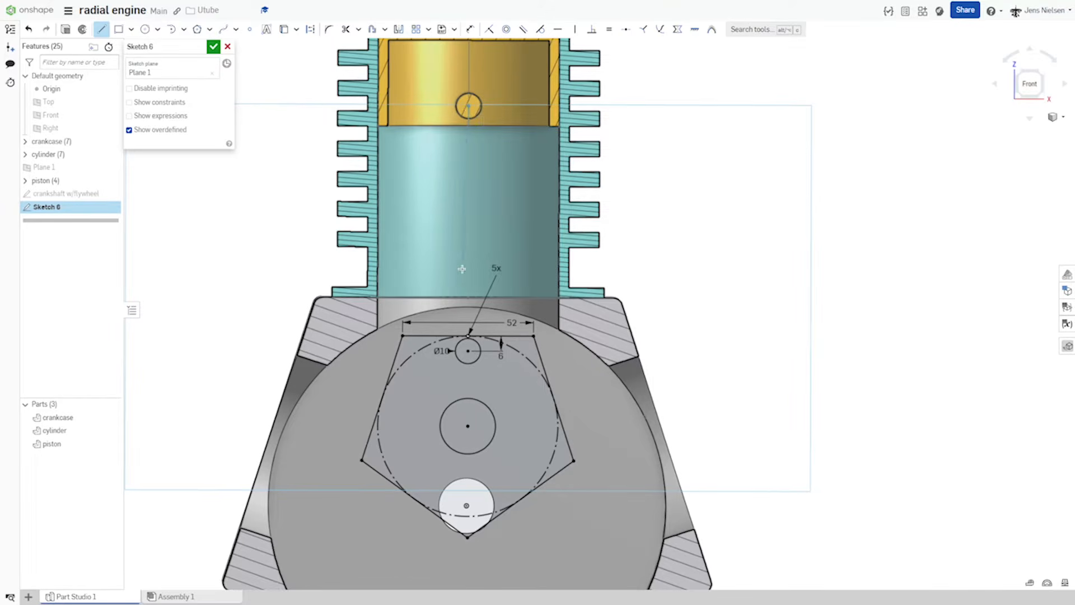
click(467, 351)
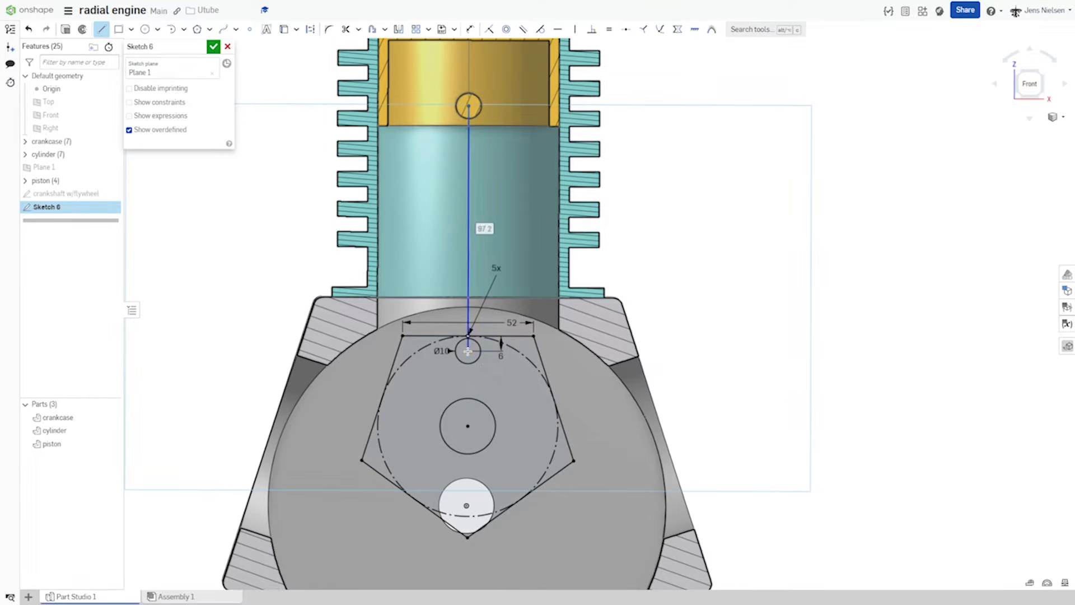
key(Escape)
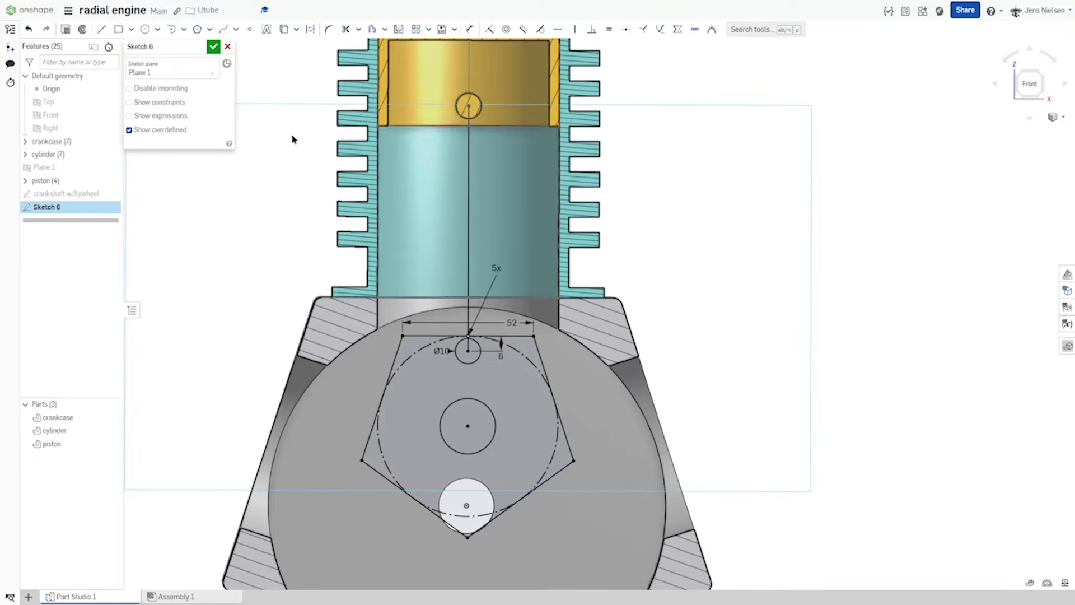
Step: Create a slot around the line joining the piston pin and the 10 mm circle
click(359, 31)
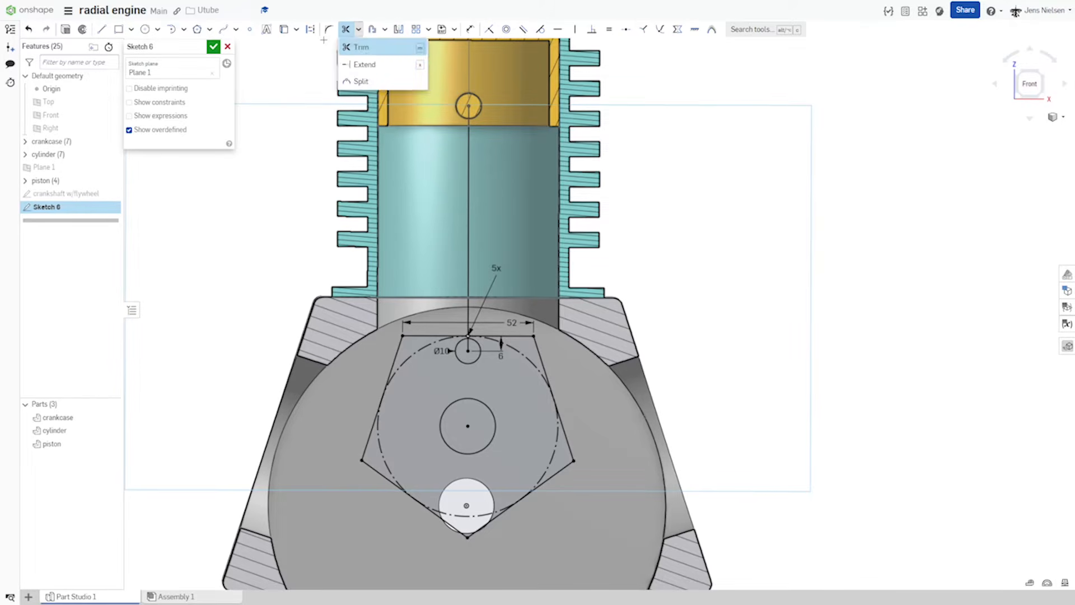
click(384, 29)
click(385, 65)
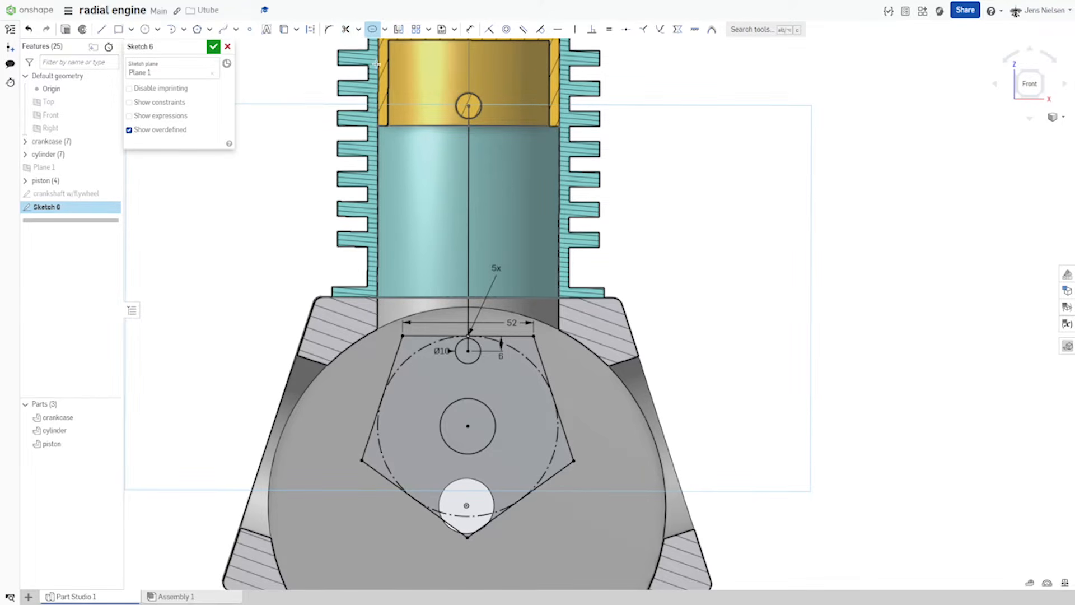
click(464, 199)
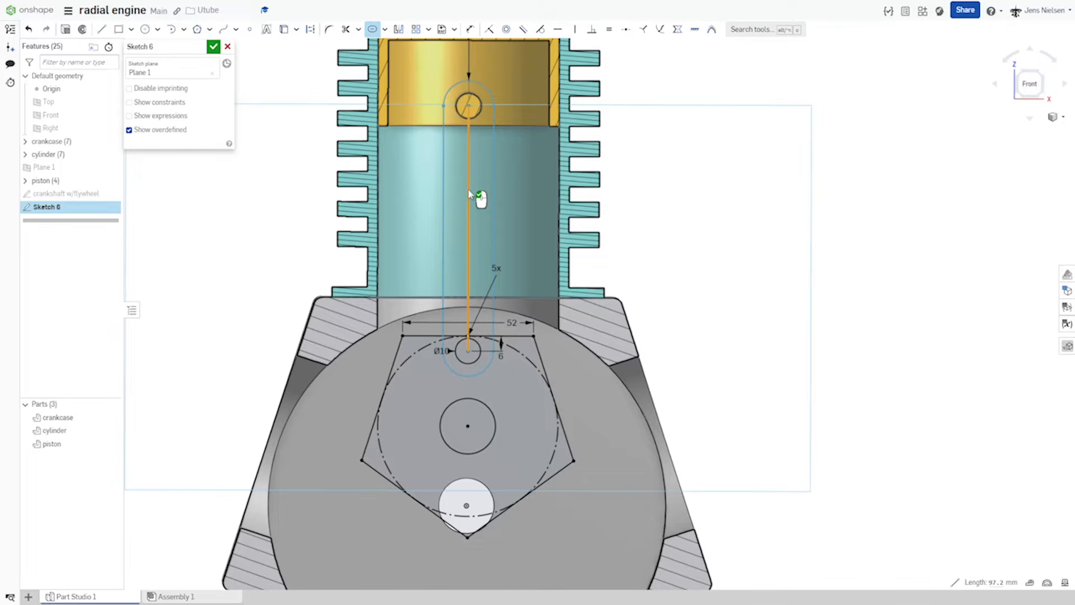
click(453, 198)
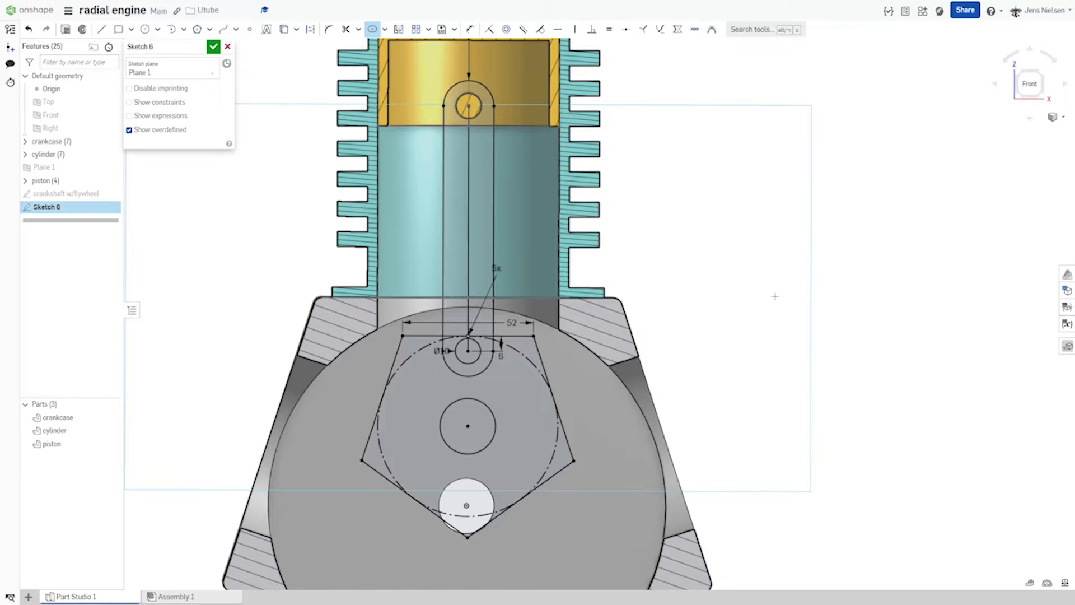
Step: Move the circle and slot dimension labels clear of the geometry, set the slot's end diameter to 18 mm, and finish the sketch
drag(442, 351, 434, 377)
scroll(541, 235, down, 1)
drag(464, 109, 499, 161)
double_click(500, 160)
text(18)
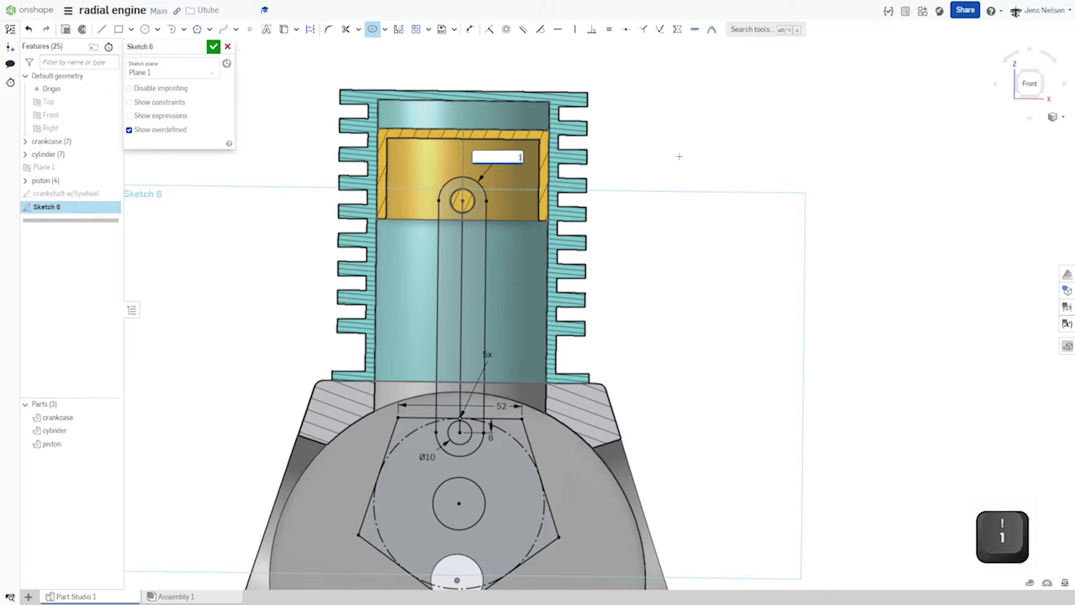
key(Return)
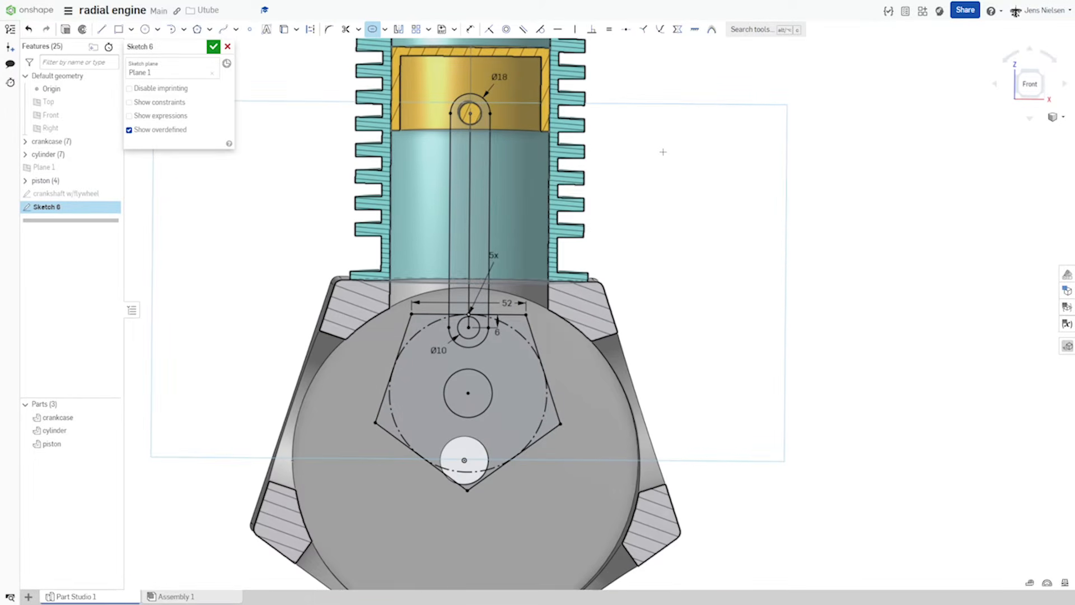
click(214, 47)
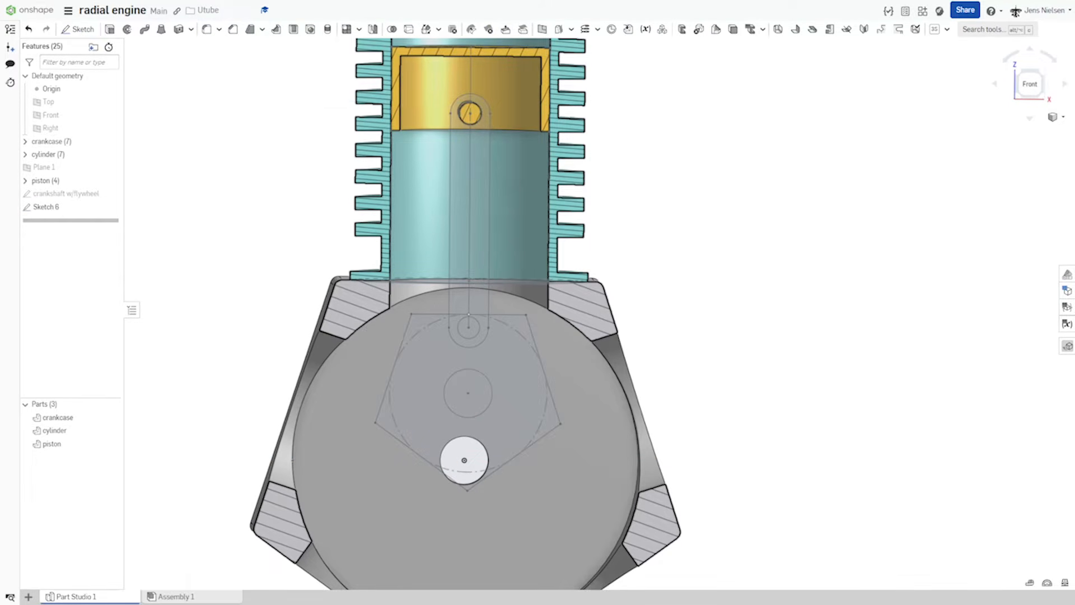
Step: Start an Extrude with the connecting rod's slot region and the ring region around its lower hole as profiles
key(shift+e)
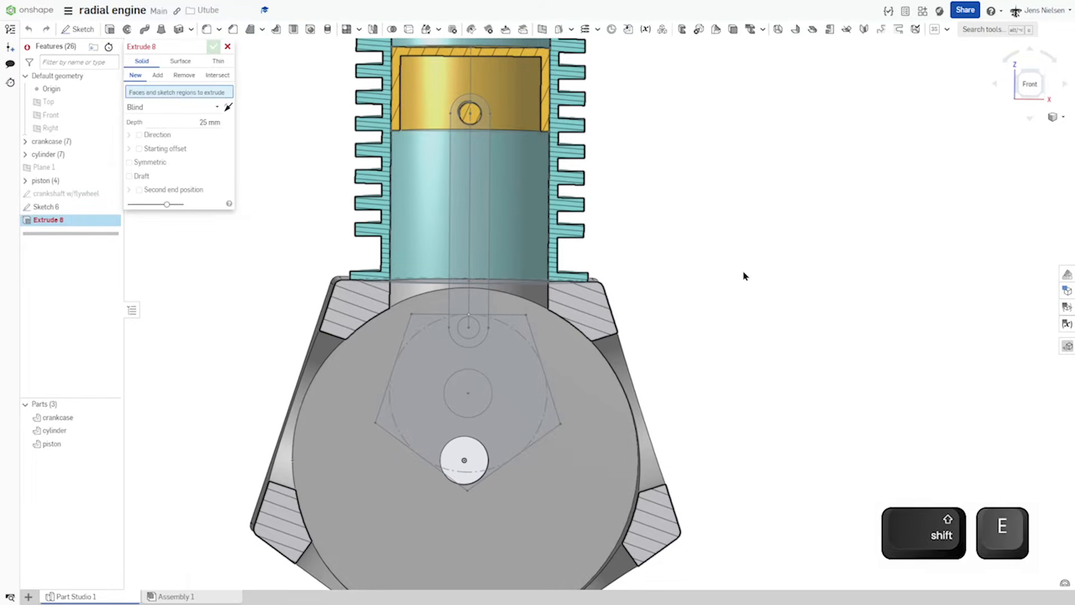
mouse_move(479, 219)
right_down()
mouse_move(509, 211)
mouse_move(435, 218)
mouse_move(401, 202)
right_up()
click(402, 201)
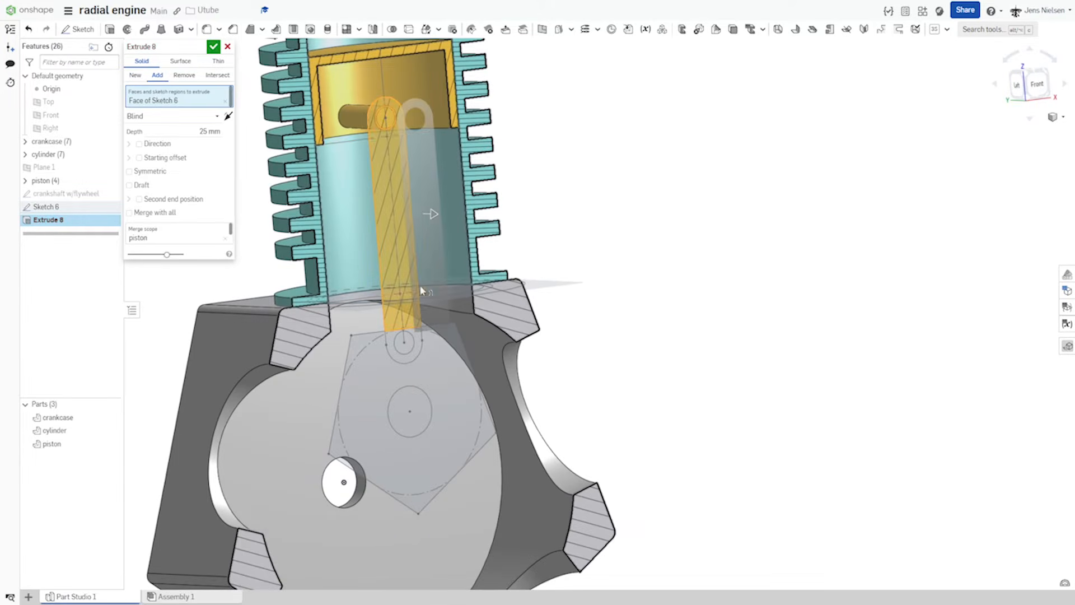
scroll(437, 330, up, 3)
right_drag(437, 331, 434, 351)
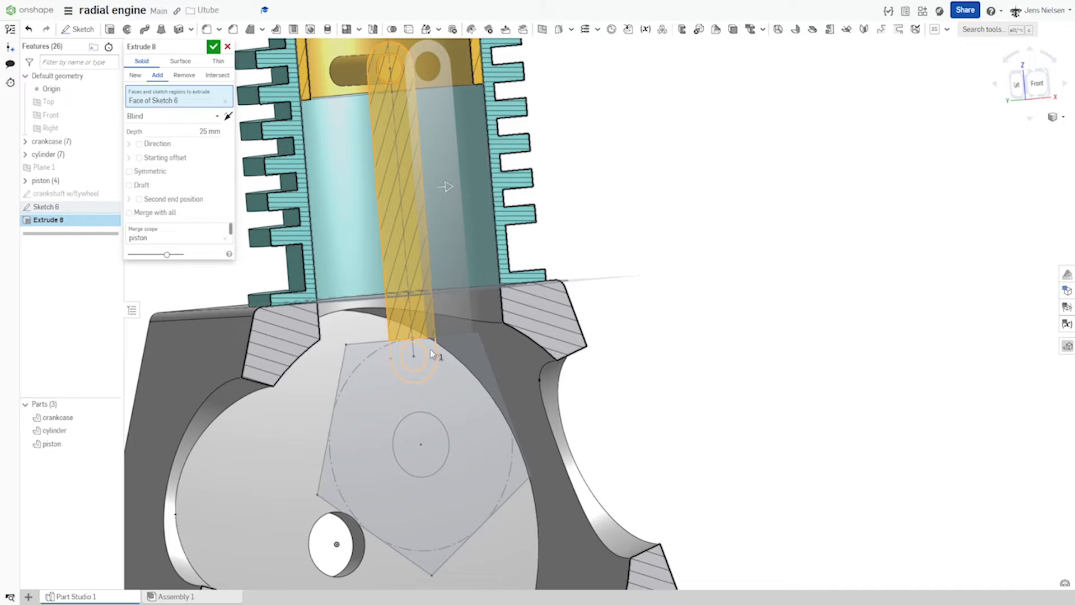
click(431, 351)
scroll(604, 305, down, 5)
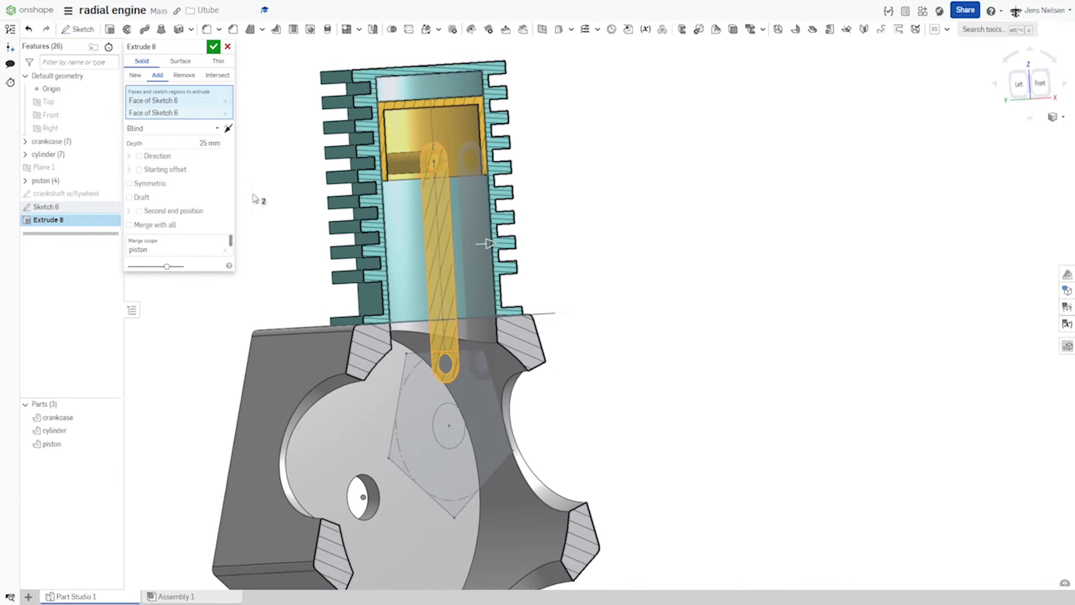
Step: Extrude the connecting rod profile as a new part, symmetric about the sketch plane, with a depth of 6 mm
click(135, 75)
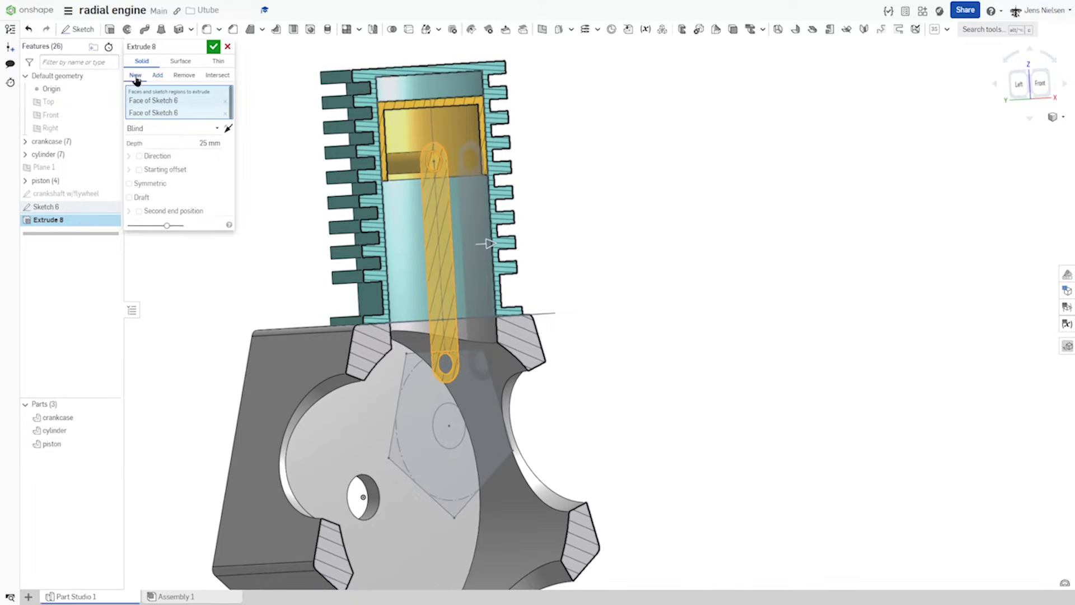
click(130, 184)
key(Up)
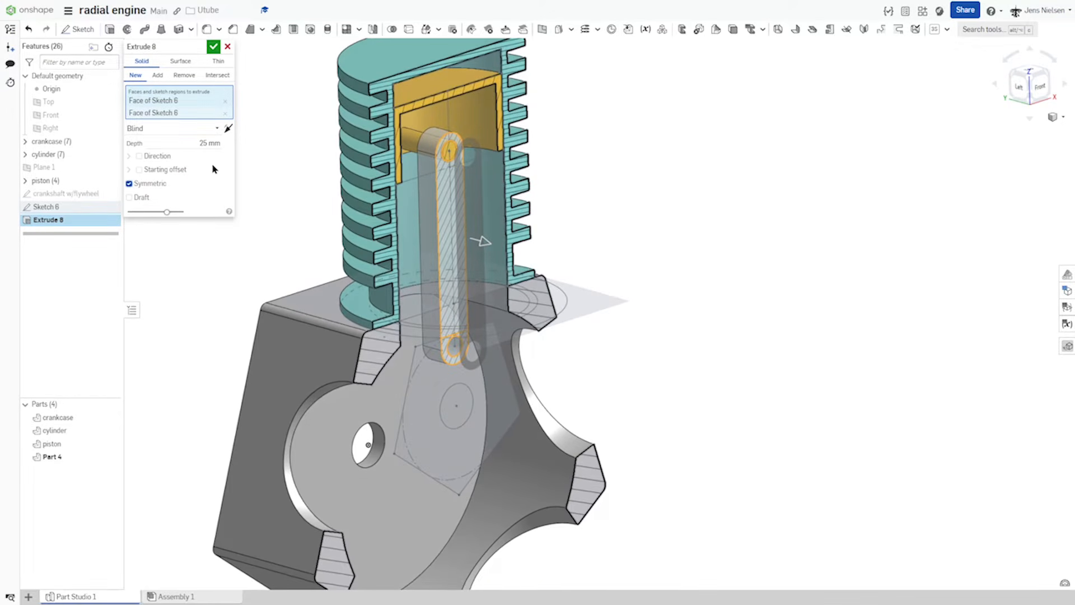
click(210, 145)
text(6)
key(Tab)
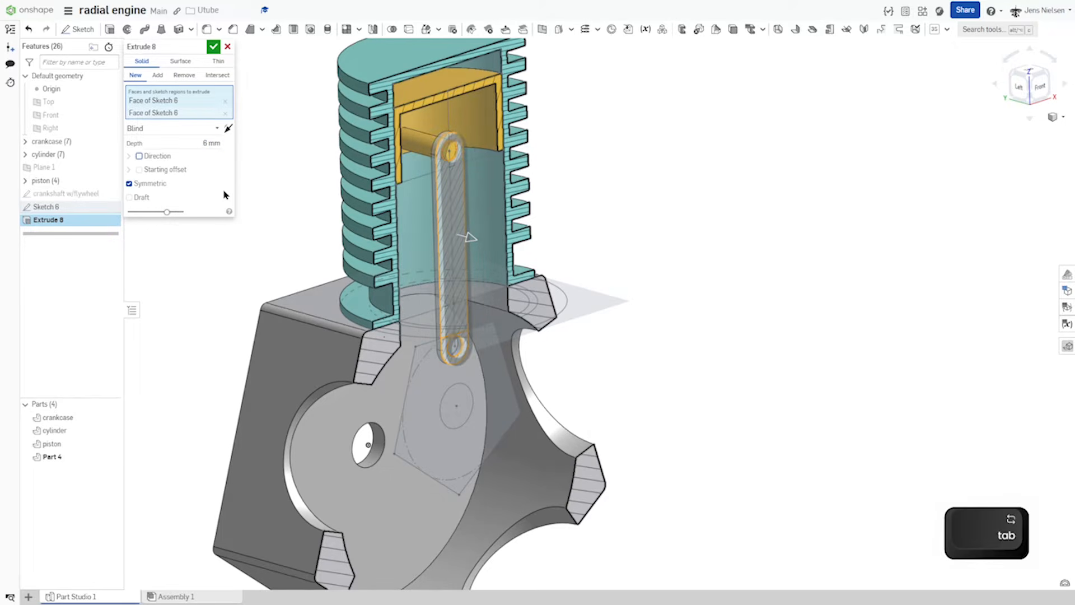
click(214, 47)
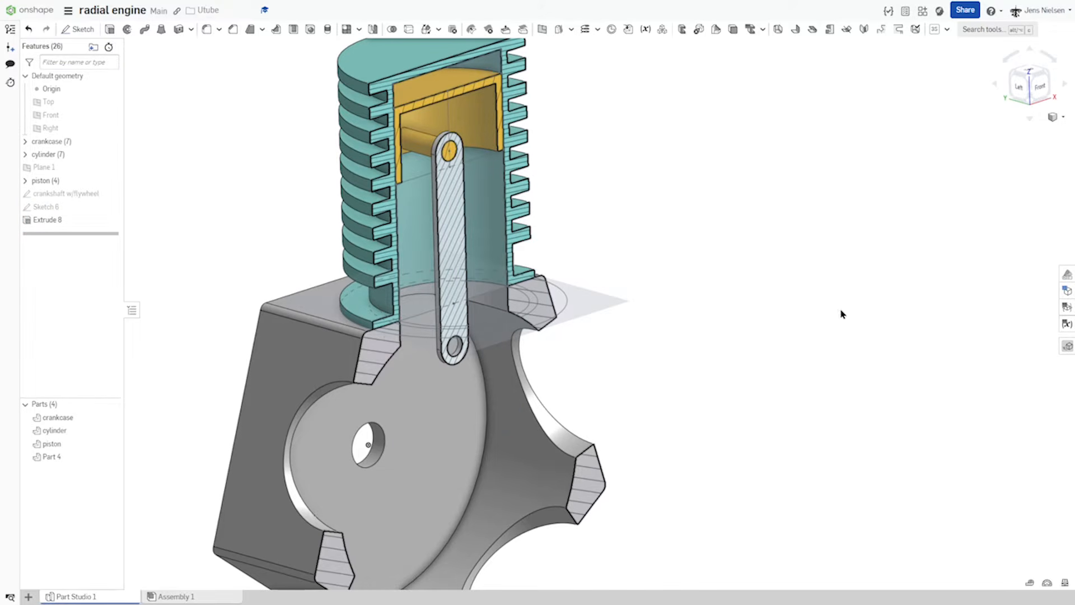
Step: Turn off the section view of the engine model
click(1053, 117)
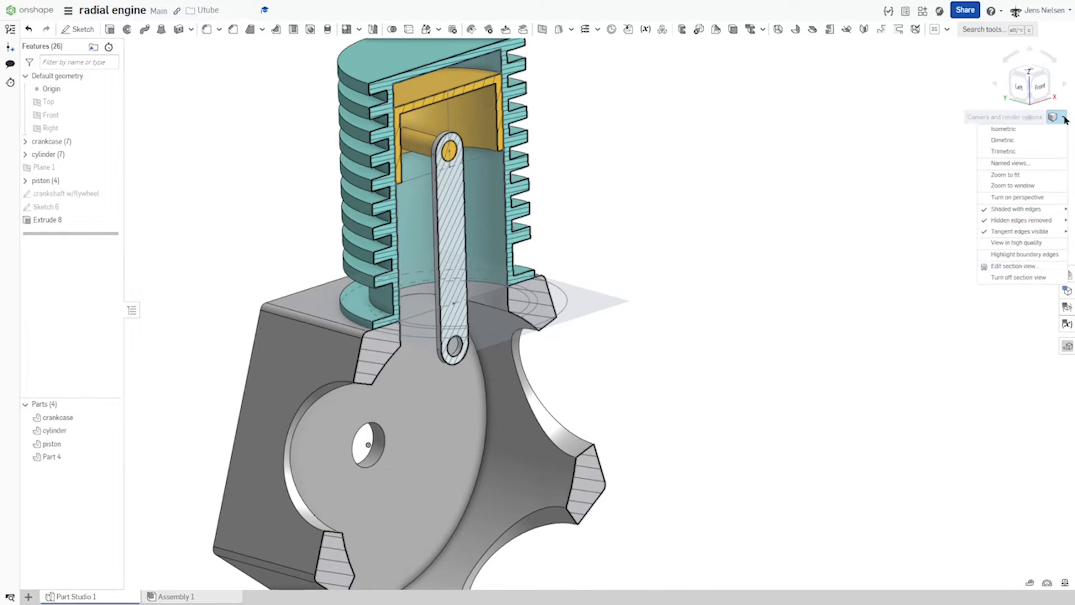
click(1017, 277)
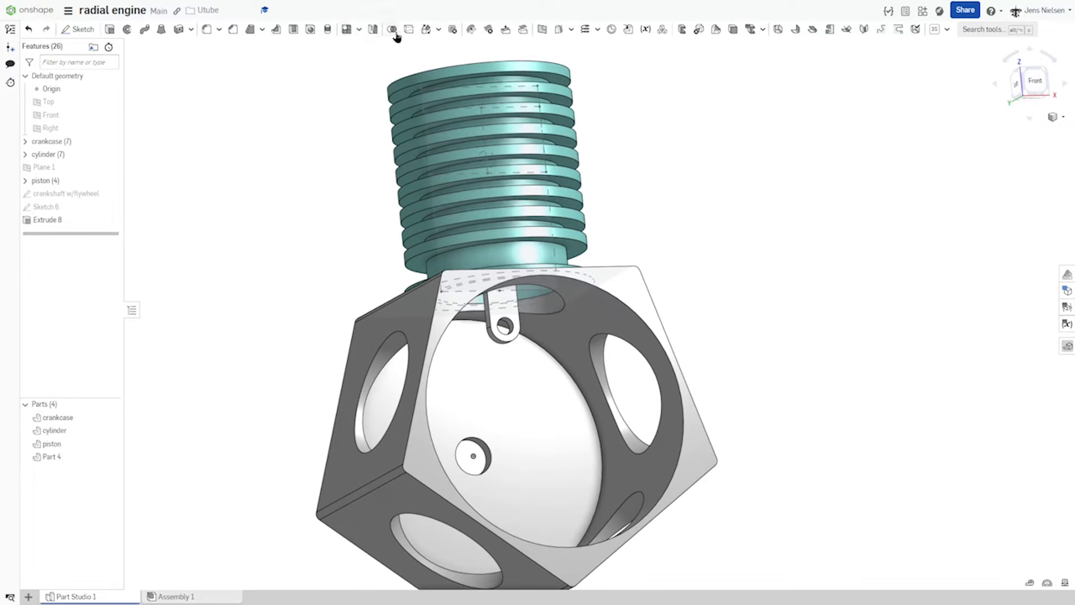
Step: Copy the rod part with a Transform using Translate by XYZ, placing the copy at -199 mm in Y
click(426, 30)
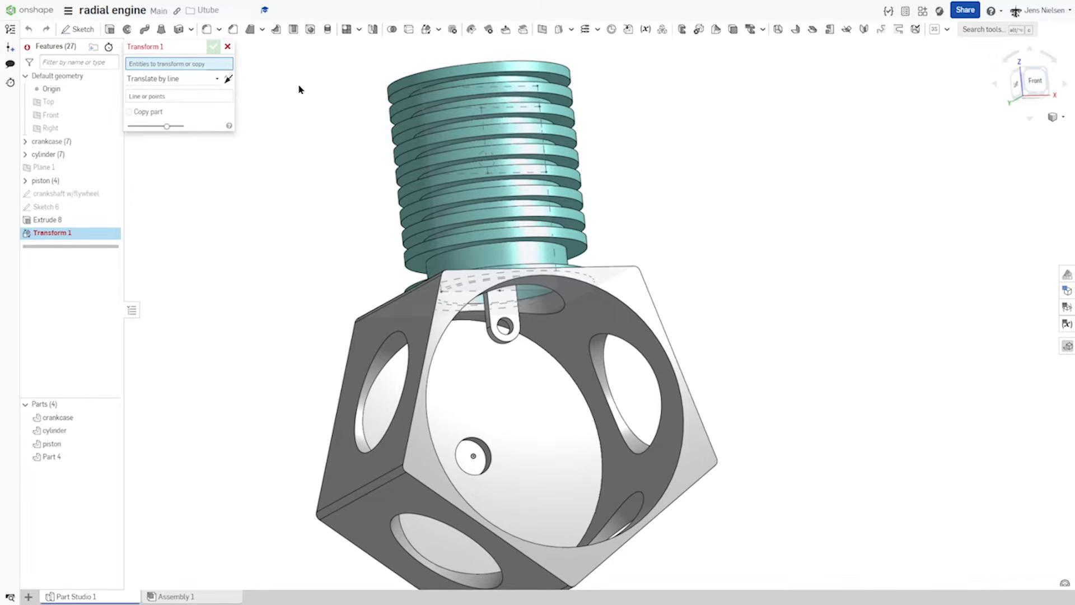
click(130, 112)
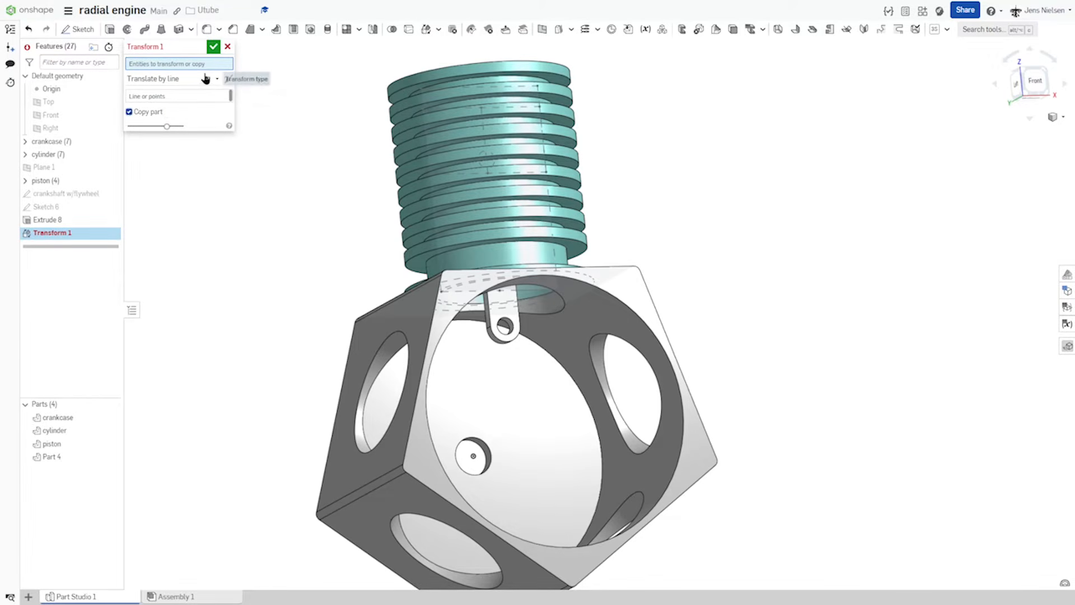
click(212, 79)
click(171, 121)
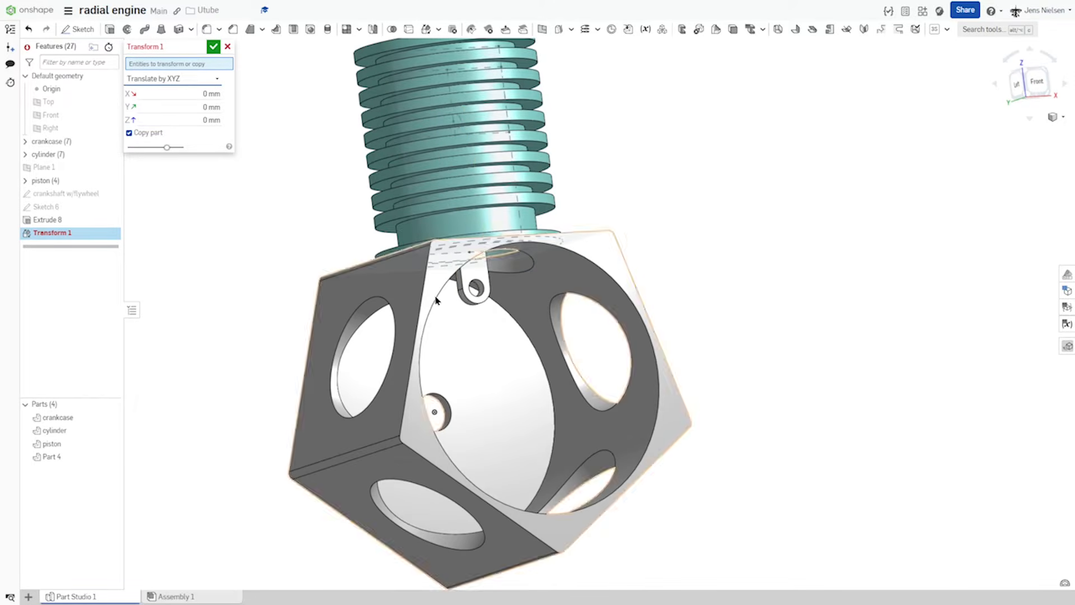
click(469, 287)
right_drag(489, 258, 409, 228)
drag(406, 226, 664, 212)
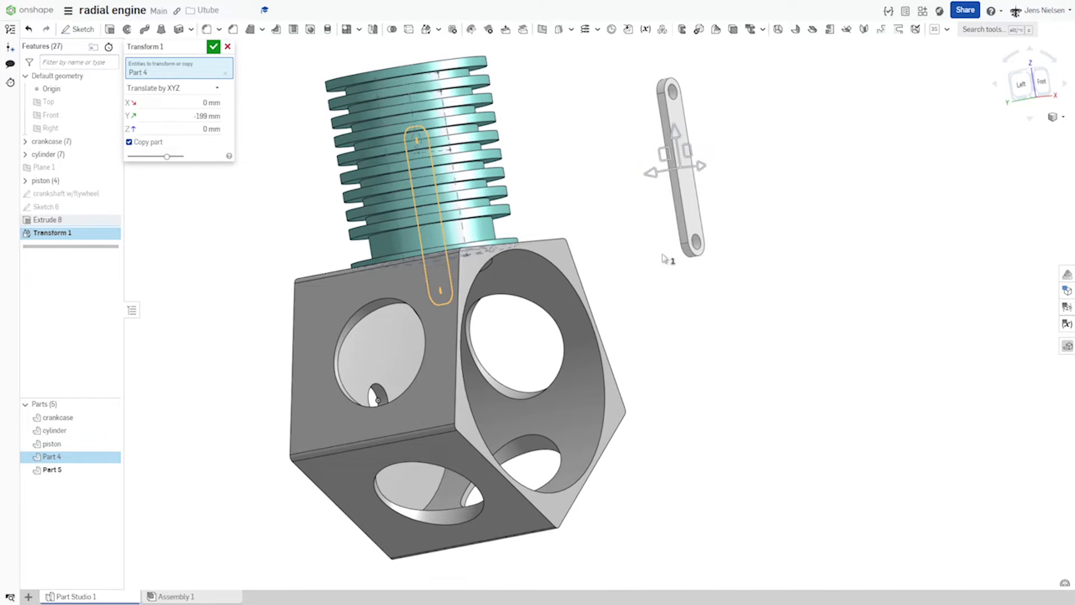
click(214, 50)
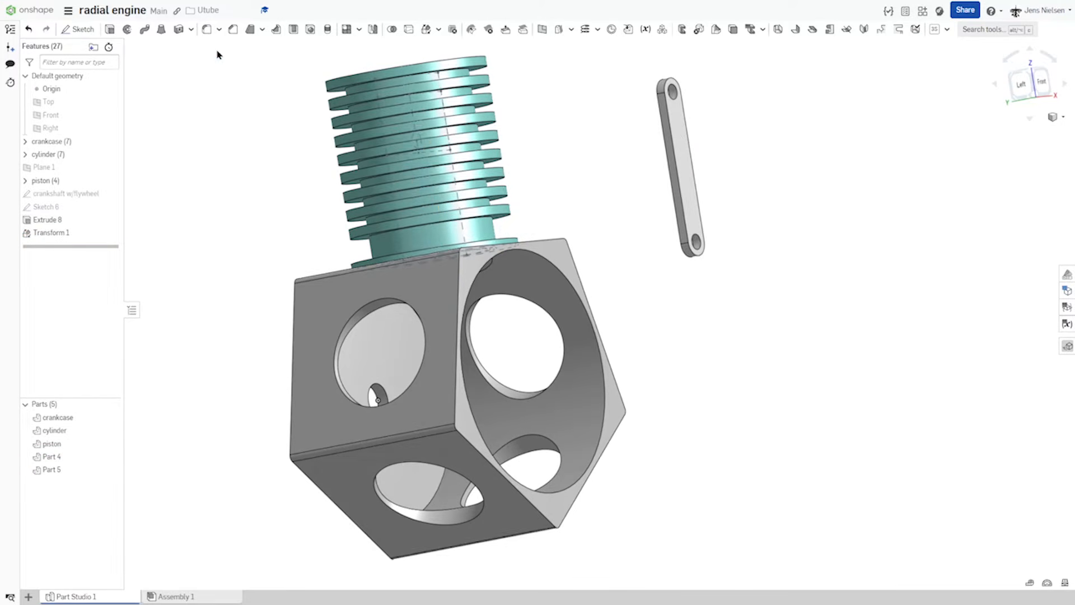
Step: Rename the copied rod part as "connecting rod"
right_drag(197, 158, 514, 172)
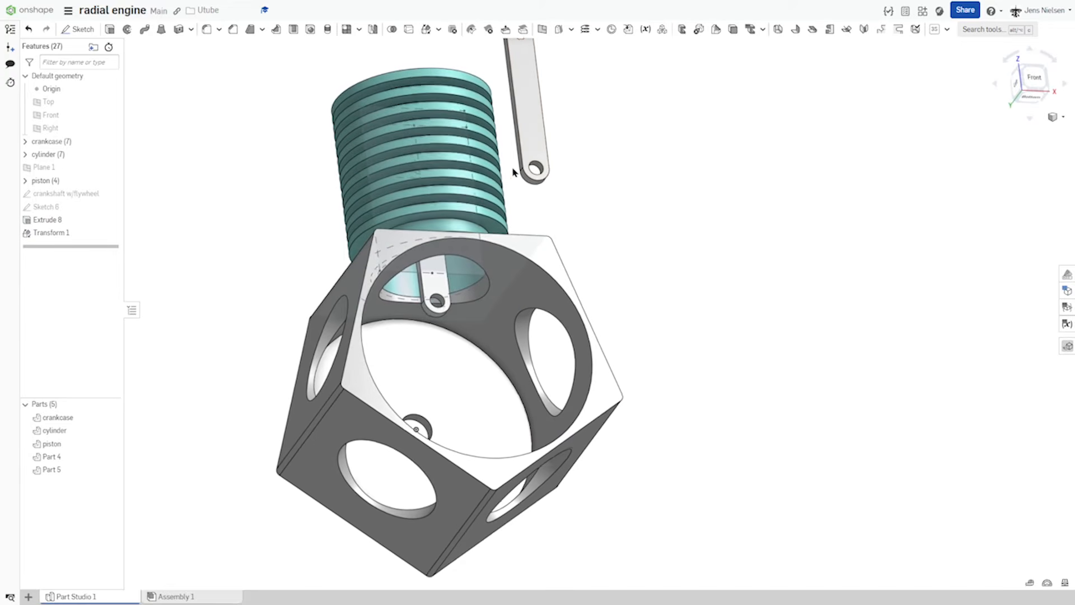
right_drag(284, 271, 197, 271)
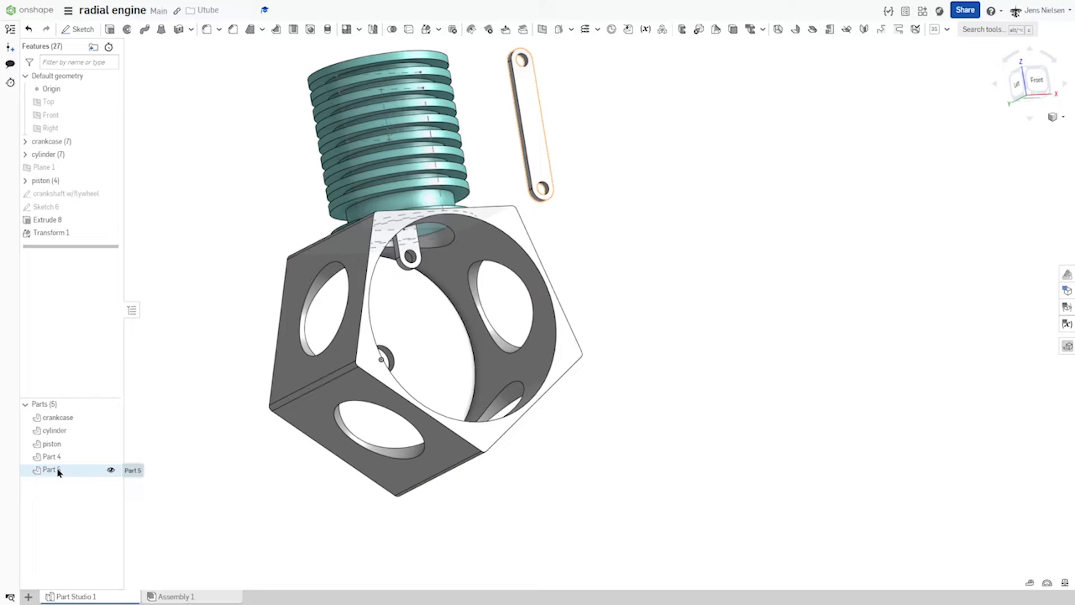
click(110, 470)
click(110, 470)
right_click(61, 475)
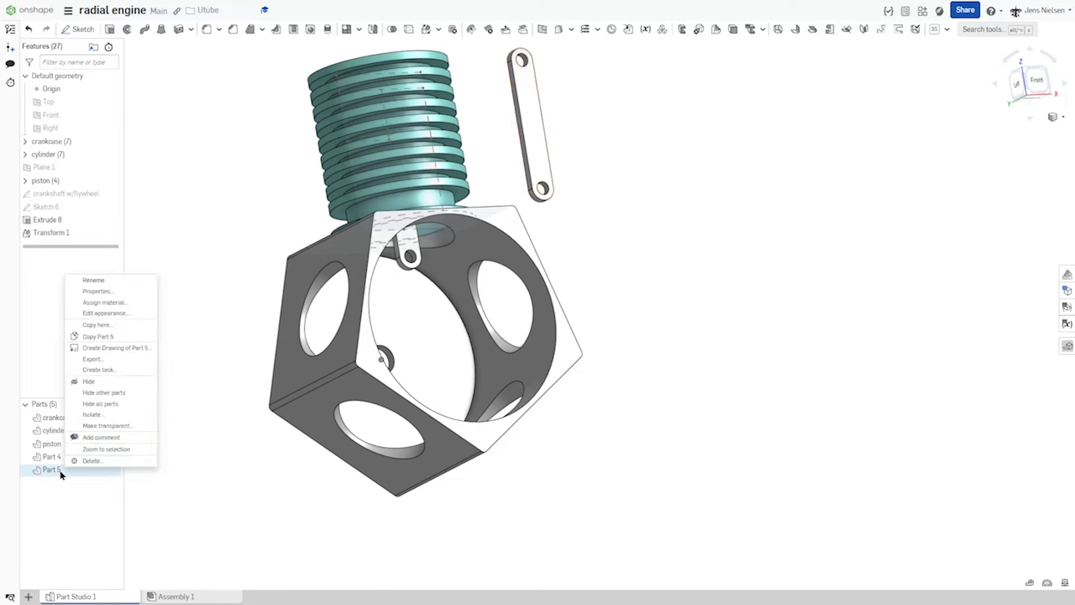
click(101, 282)
text(co)
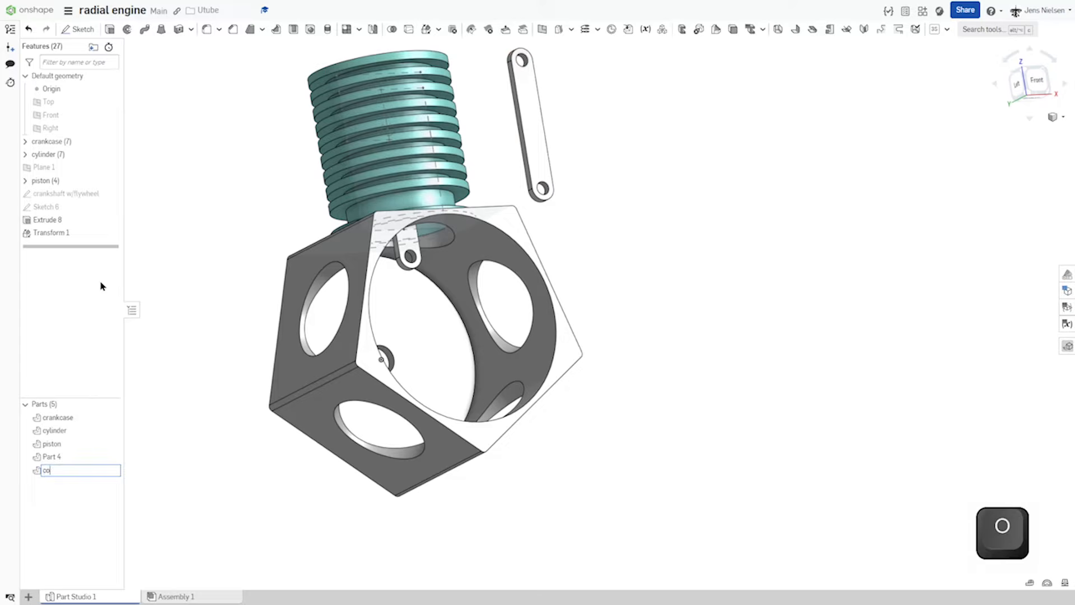
text(nnecting rod)
key(Return)
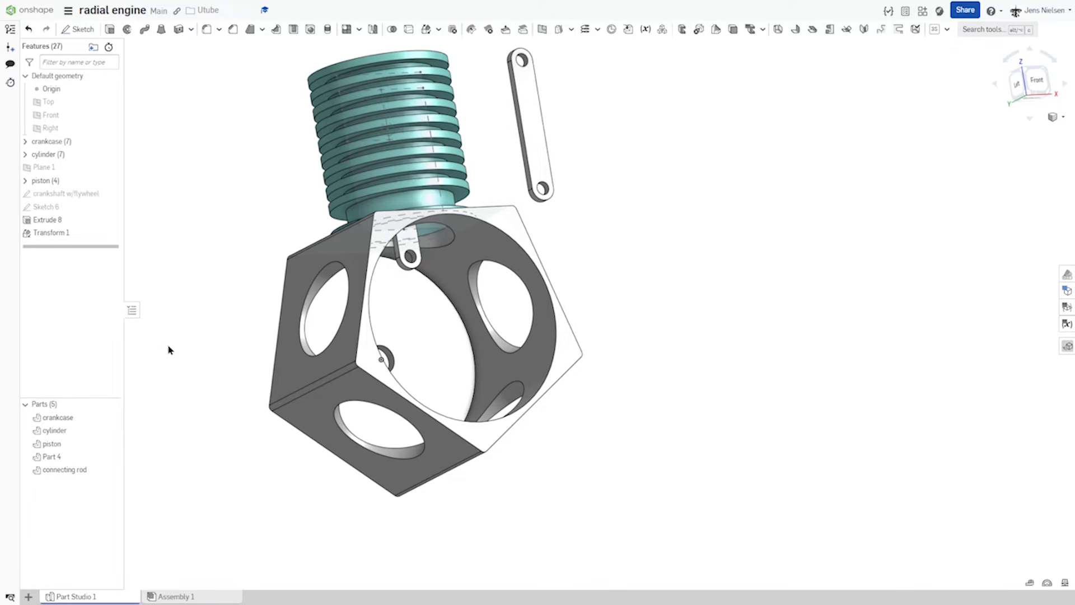
Step: Turn on a section view that cuts through the cylinder, piston and original rod
right_drag(405, 271, 401, 248)
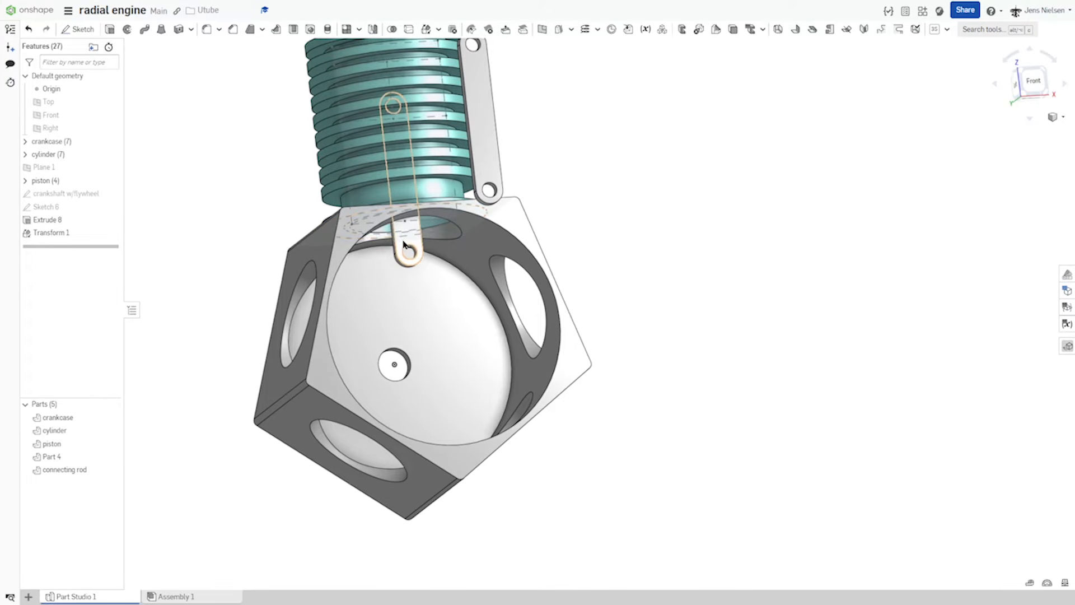
right_drag(728, 263, 733, 280)
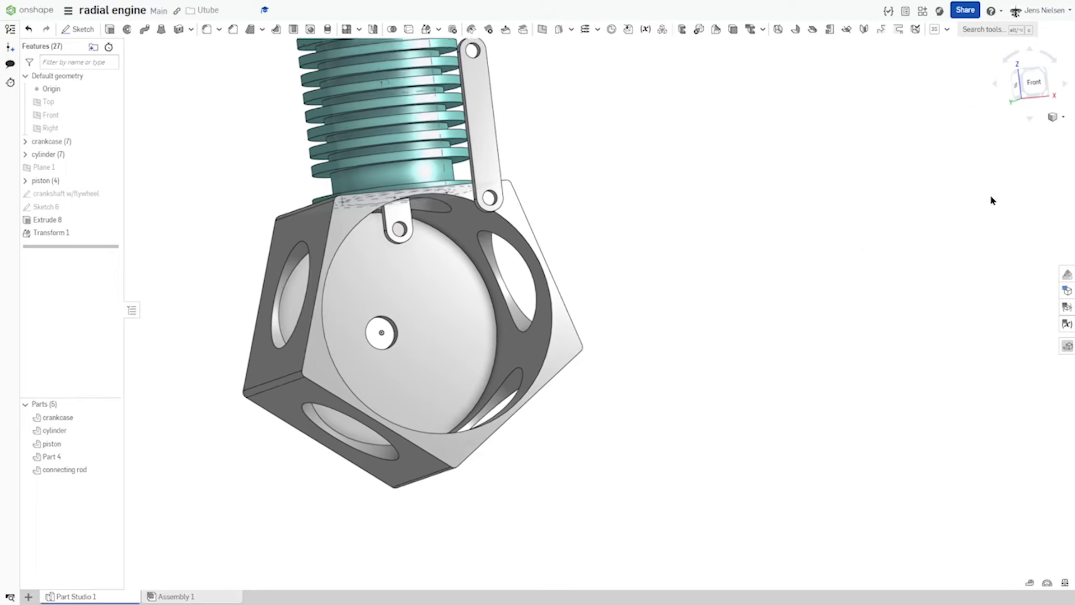
click(1058, 117)
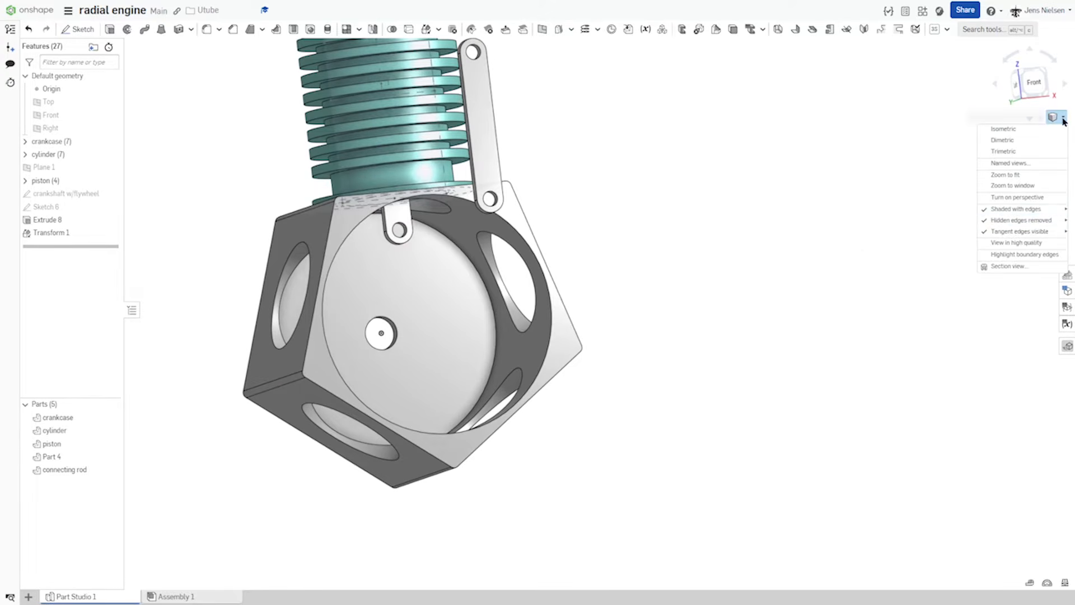
click(1022, 267)
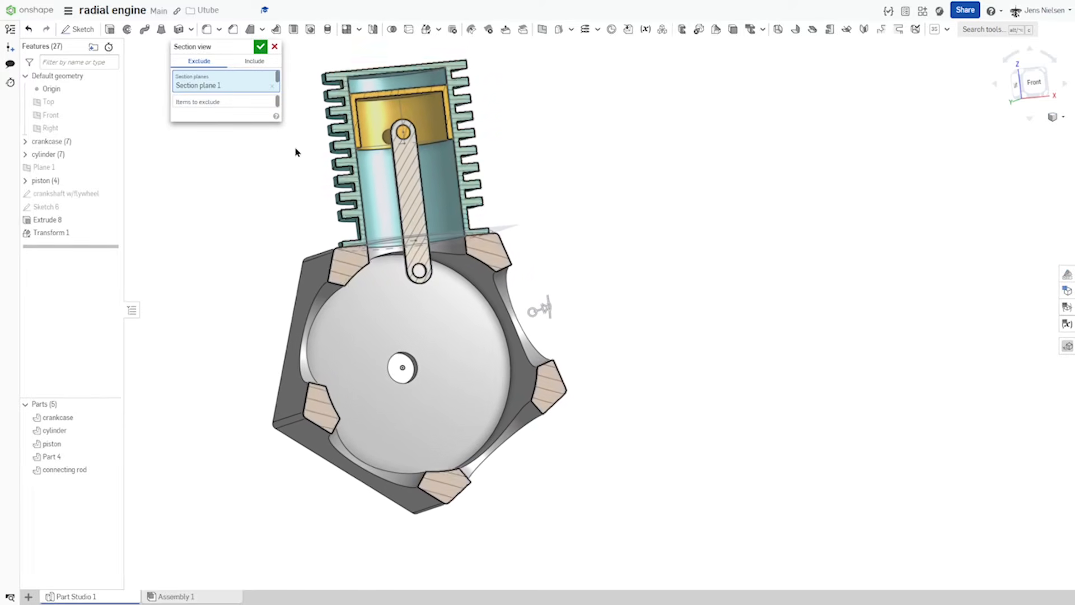
click(259, 47)
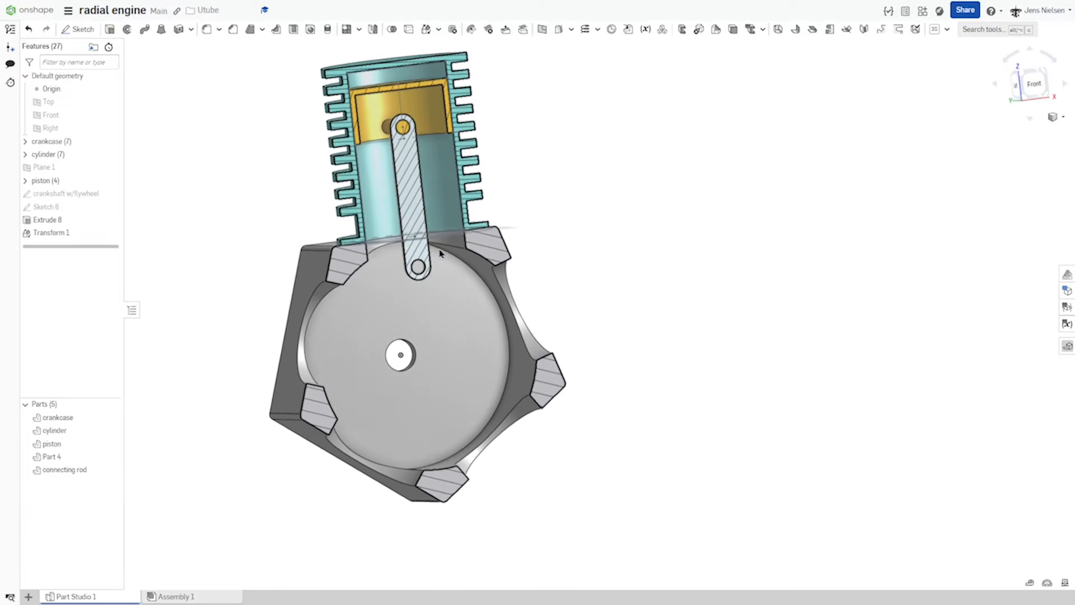
Step: Rename the sketch used for the rod extrusion as "rod"
right_click(70, 210)
click(98, 218)
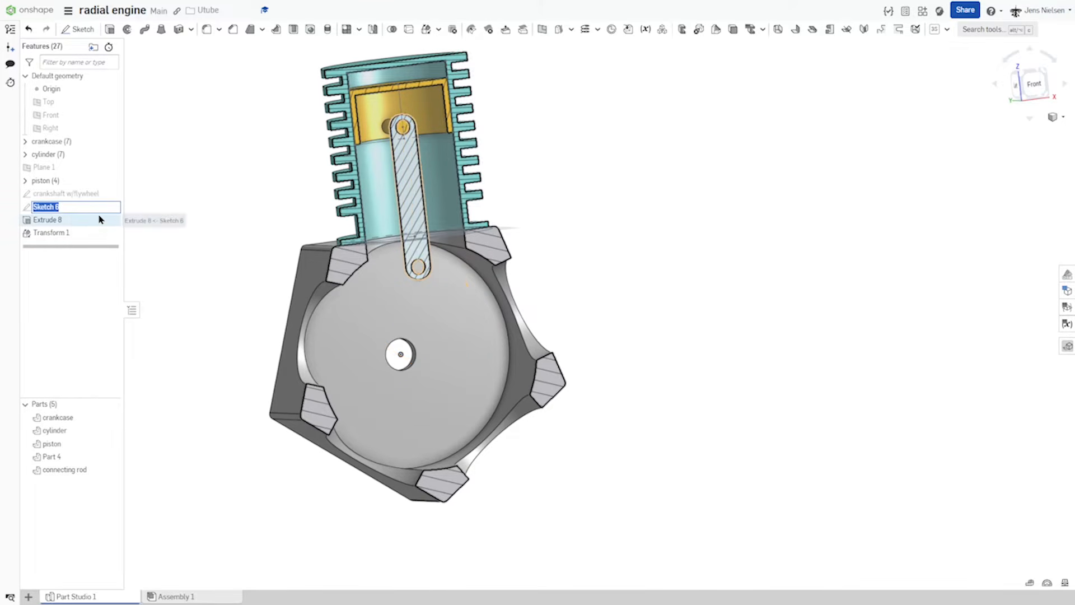
text(rod)
key(Return)
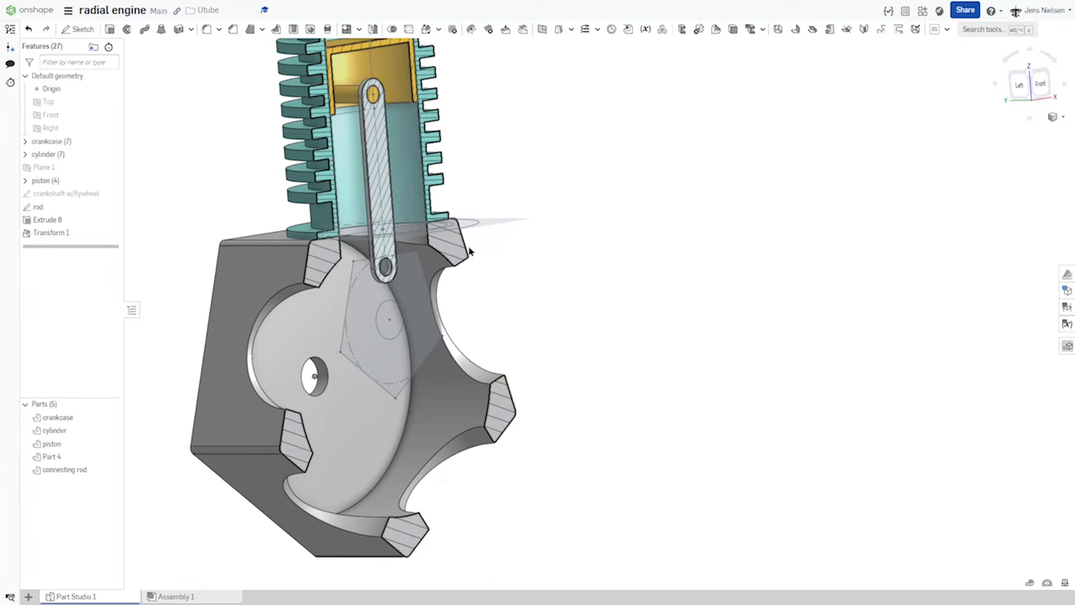
Step: Start an Extrude with the pentagonal hub region and the ring region around the rod's lower hole, hiding Part 4 temporarily for selection
click(109, 30)
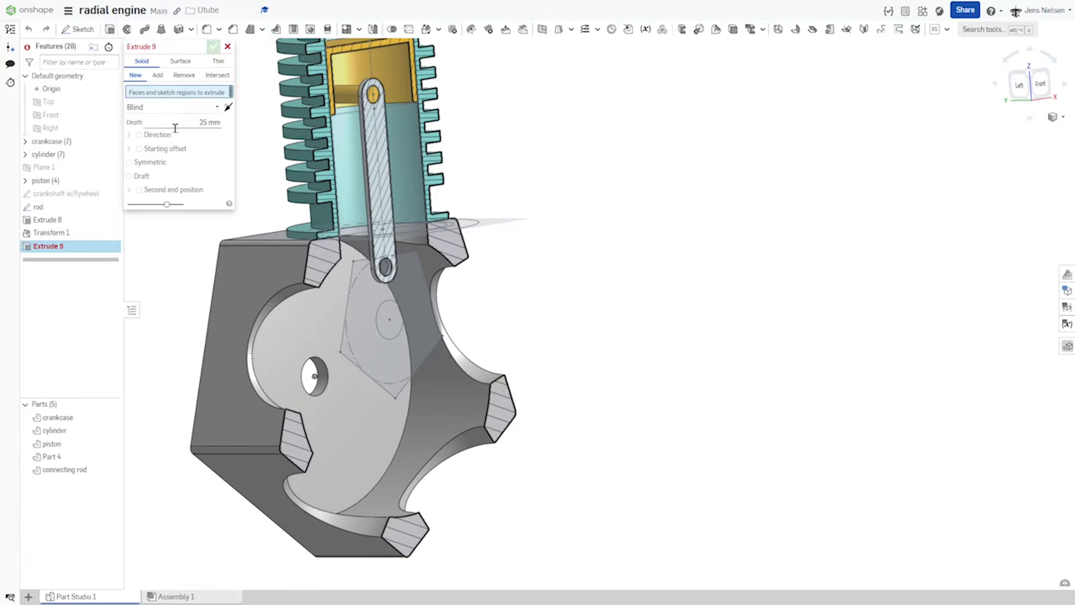
scroll(368, 309, up, 5)
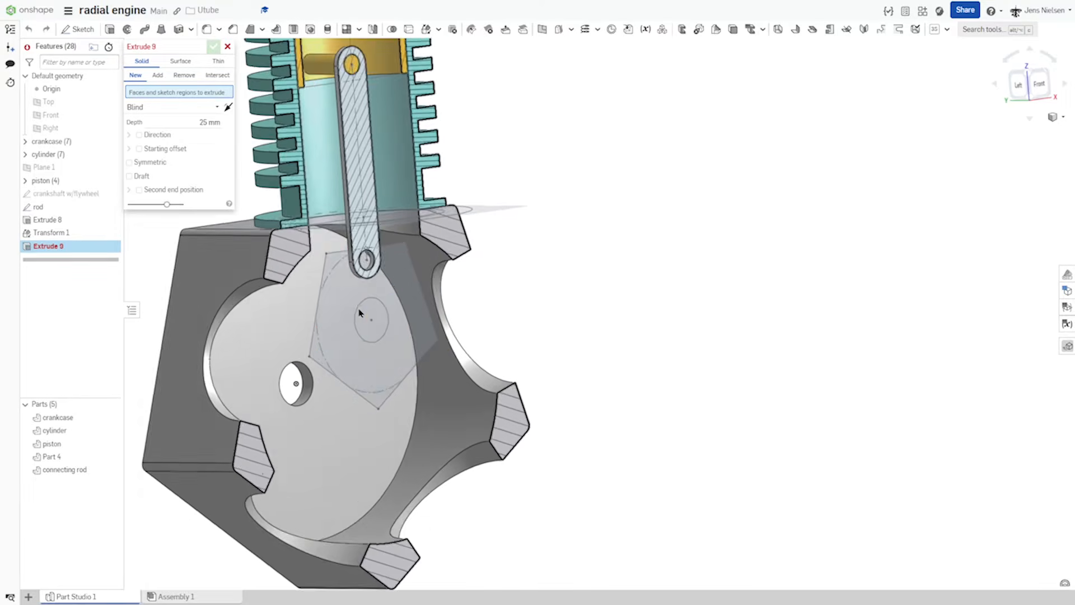
click(320, 294)
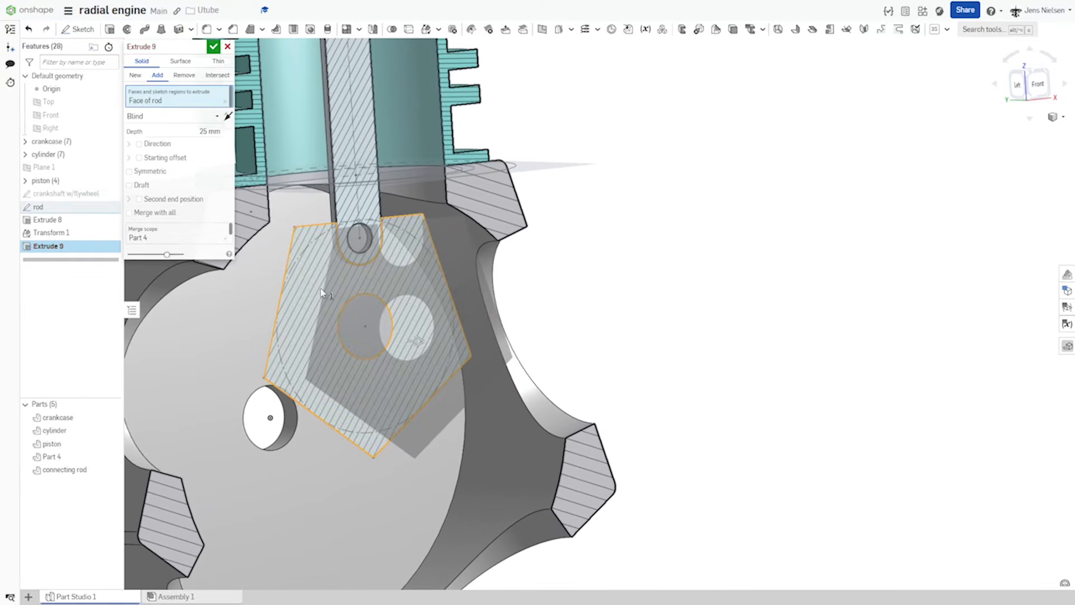
mouse_move(322, 294)
right_down()
mouse_move(363, 295)
mouse_move(360, 286)
right_up()
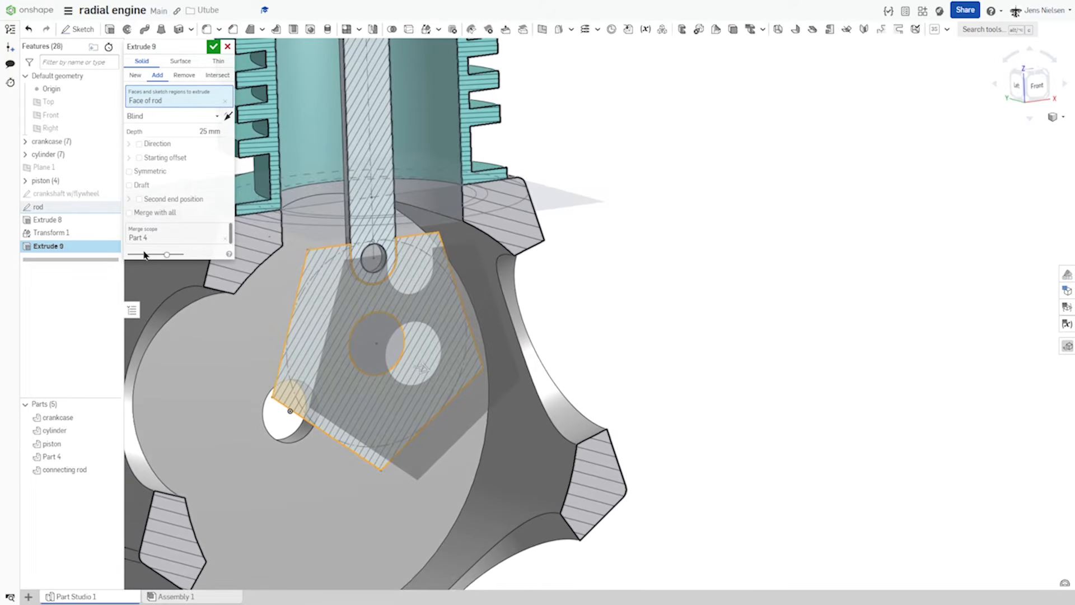
click(110, 456)
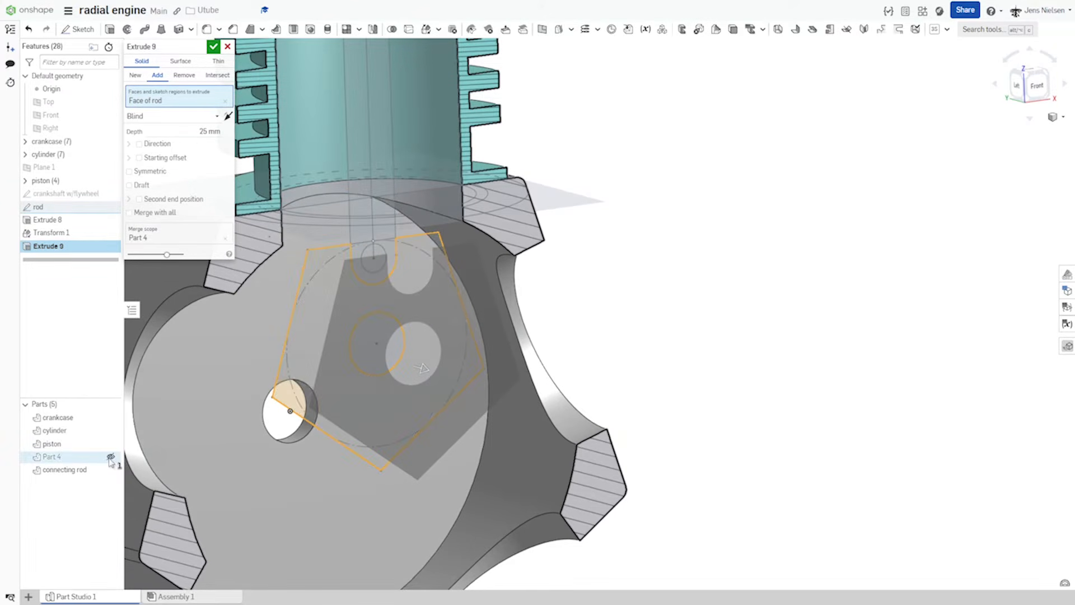
scroll(348, 280, up, 3)
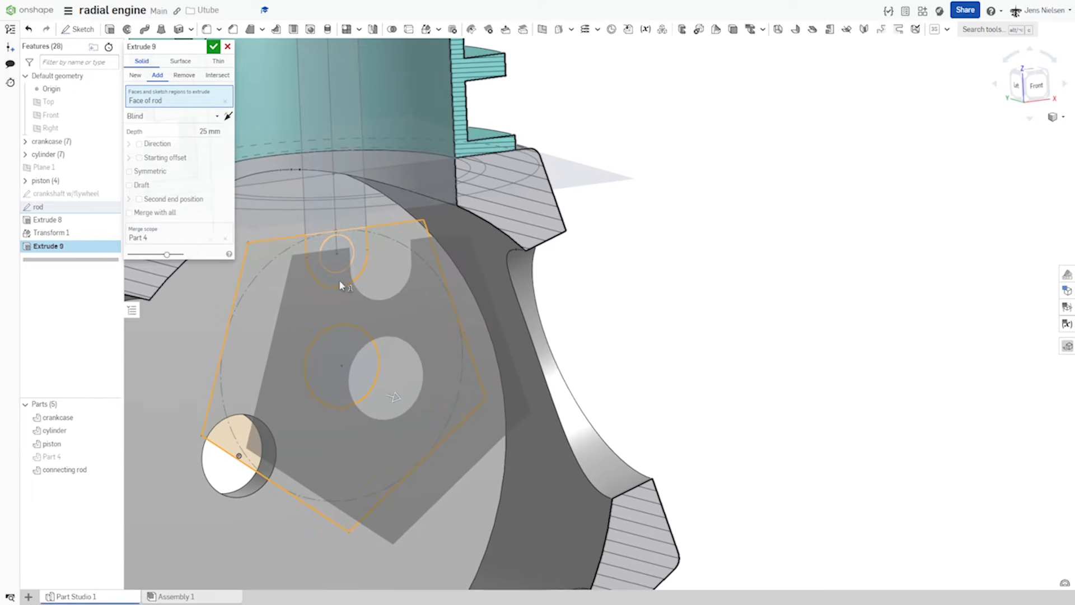
click(339, 280)
right_drag(338, 280, 159, 282)
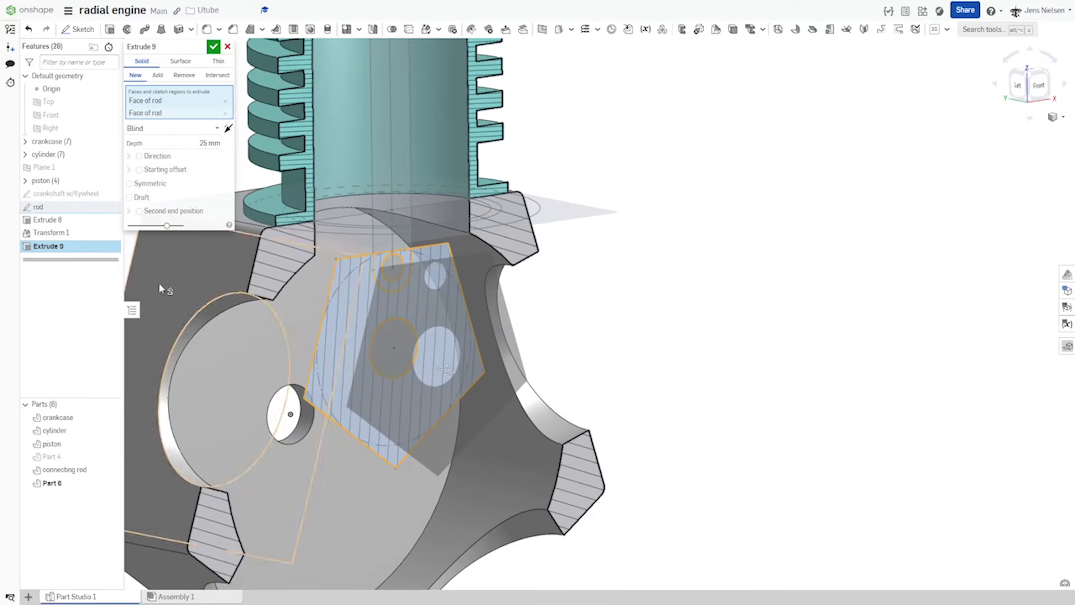
click(110, 457)
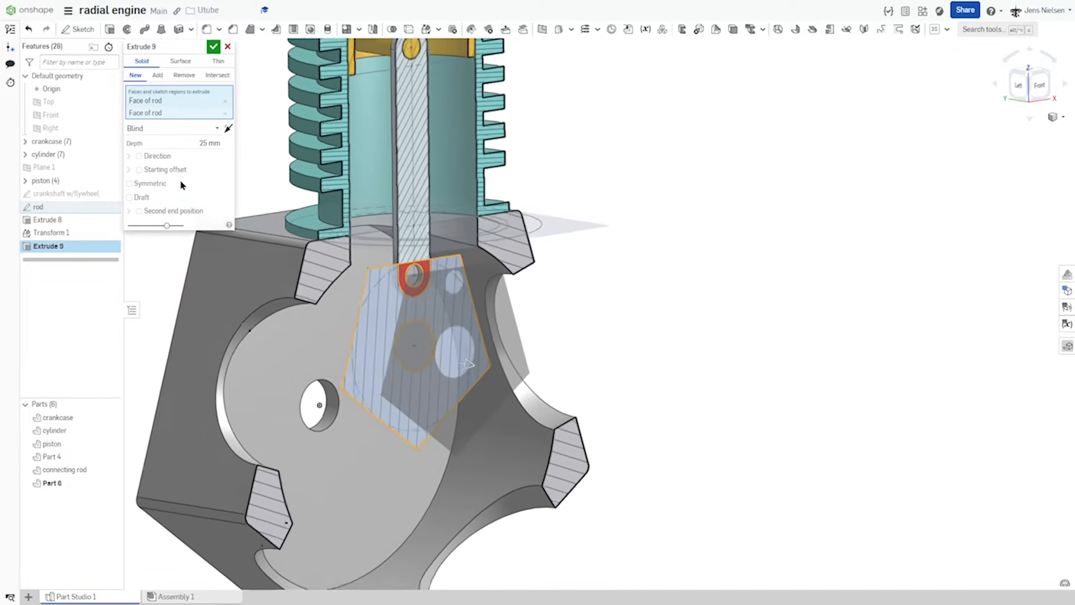
Step: Set the pentagon extrusion to Add with Part 4 as the merge scope, keeping the Blind end type
click(158, 76)
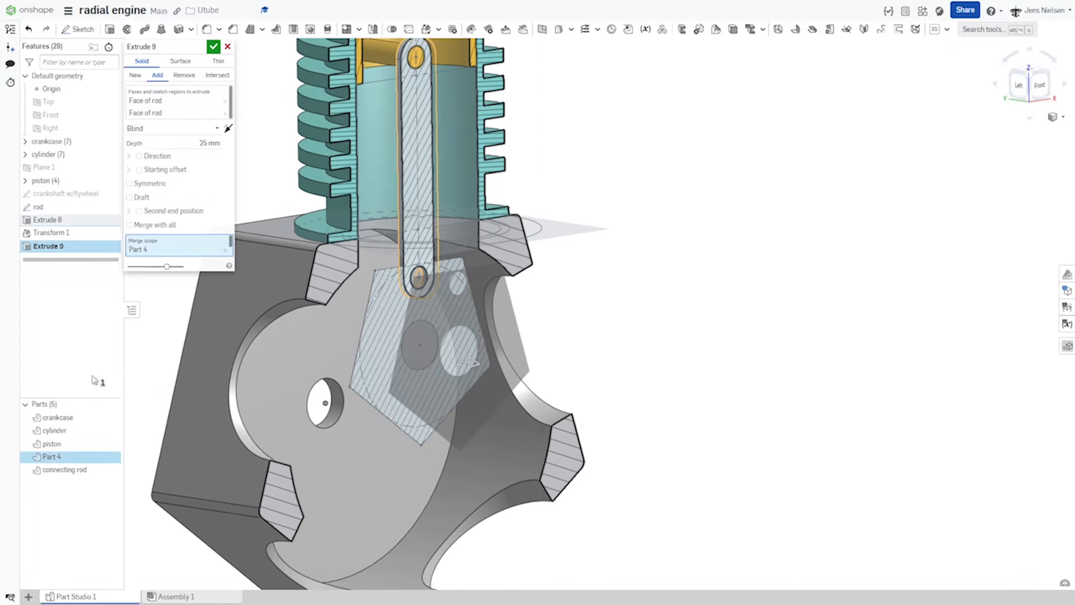
right_drag(384, 278, 336, 279)
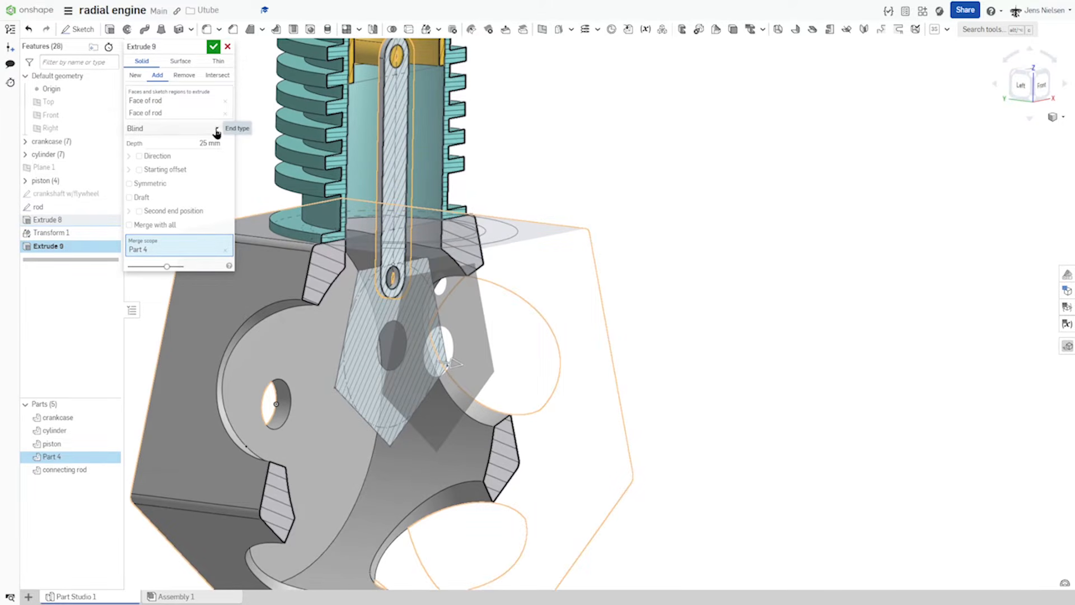
click(216, 131)
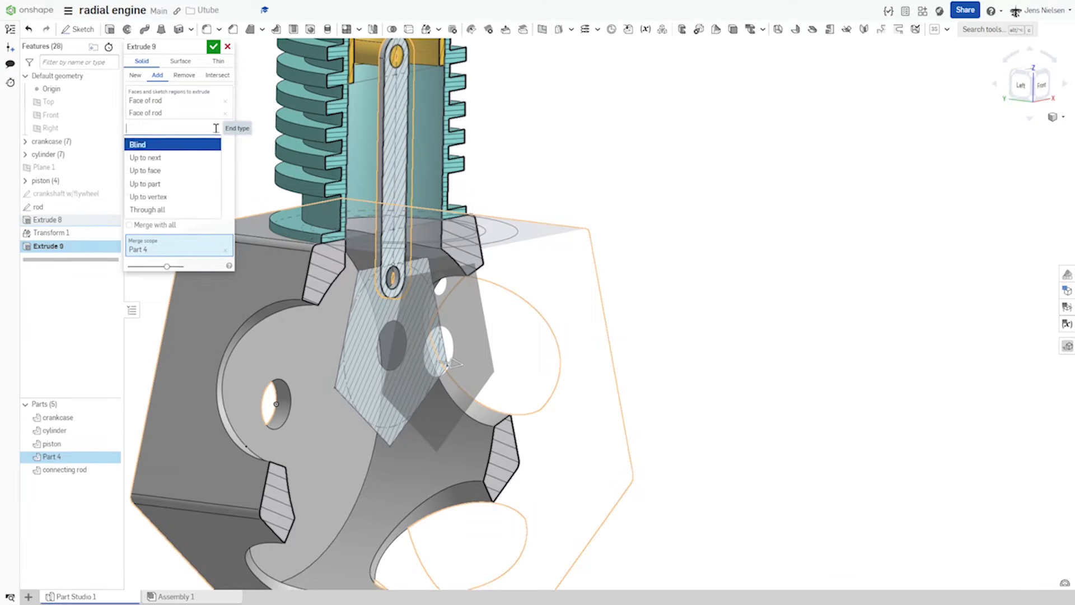
click(227, 185)
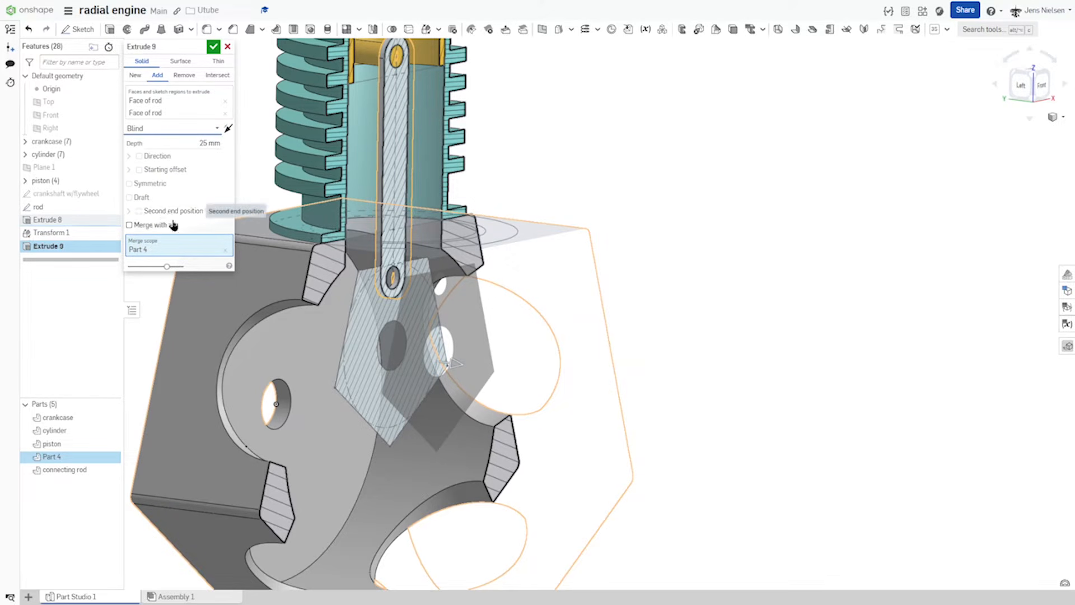
Step: Enable a starting offset of type Entity for the extrusion and use the original rod's flat side face as its reference
click(139, 170)
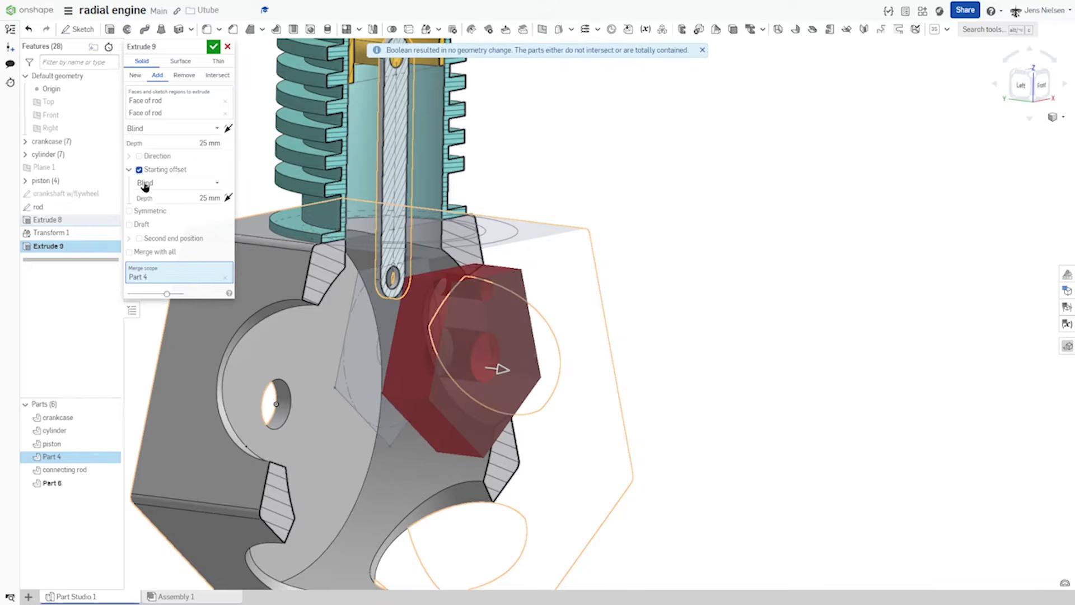
click(216, 183)
click(163, 215)
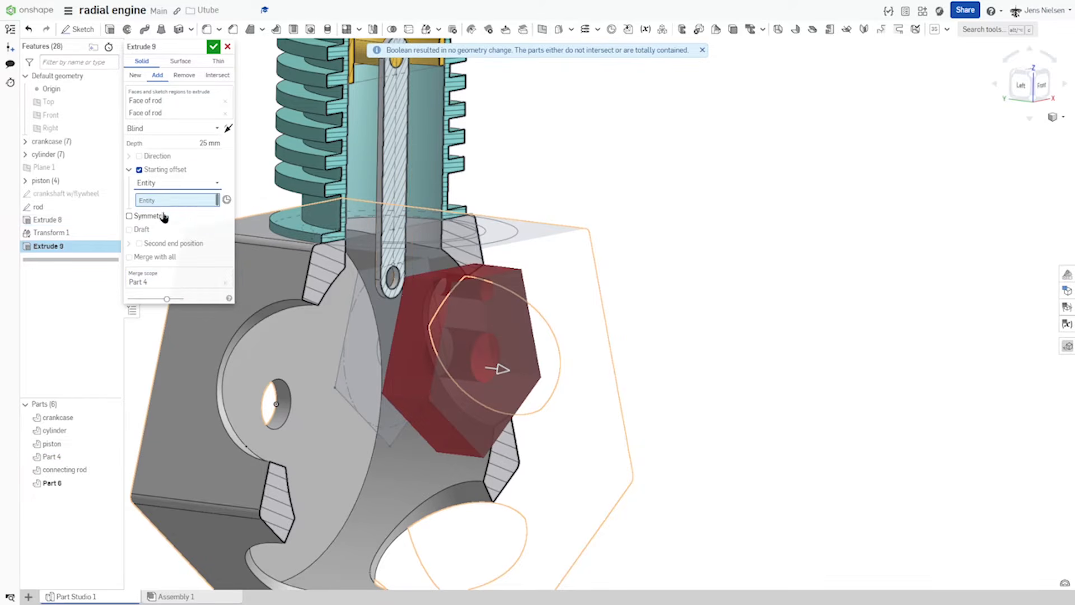
scroll(316, 301, up, 5)
right_drag(317, 300, 344, 276)
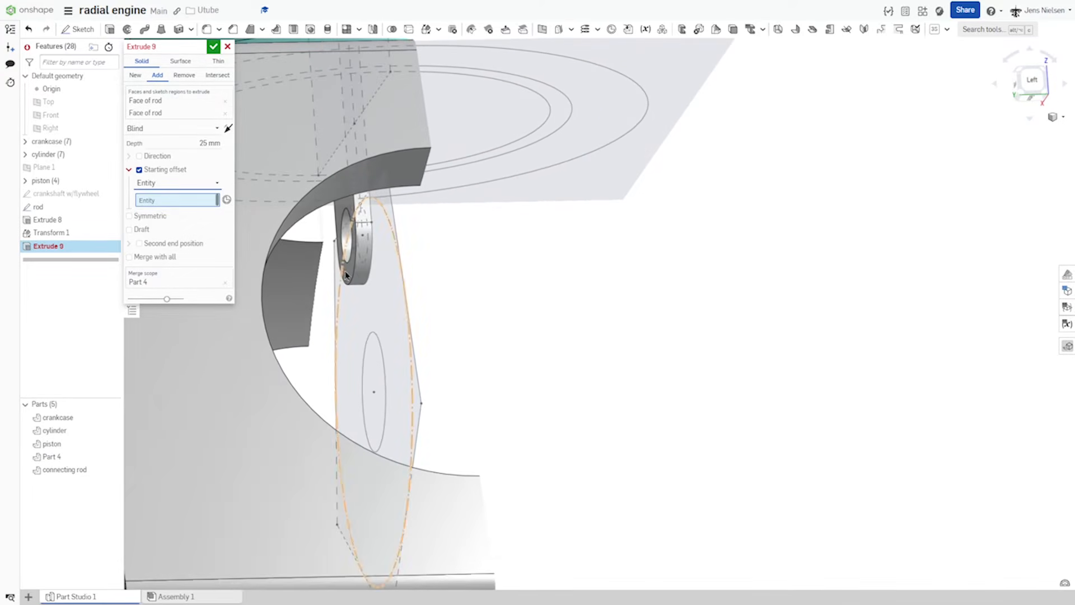
click(347, 273)
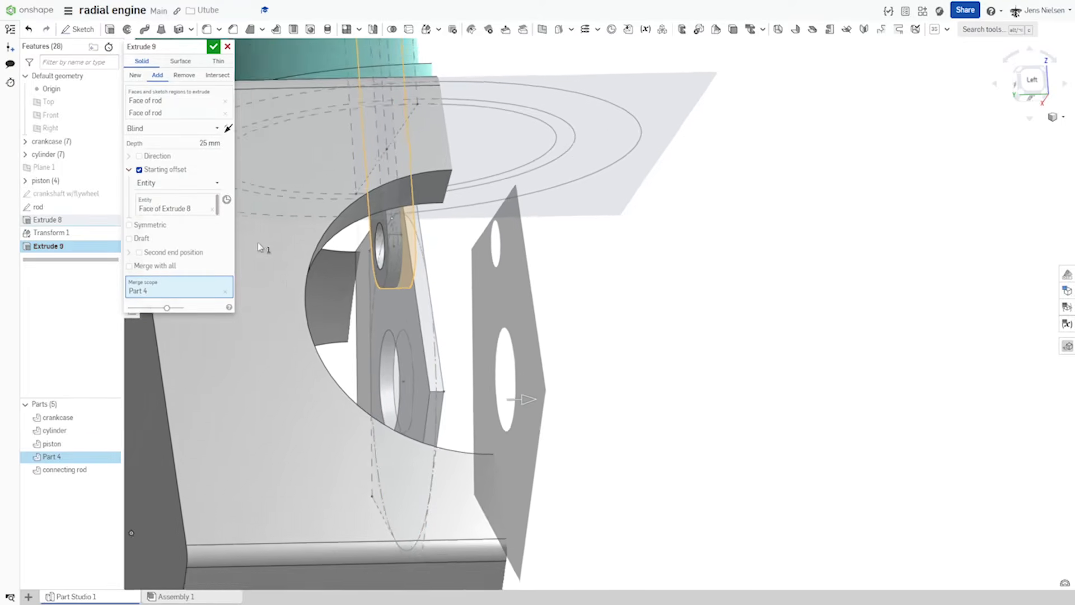
Step: Reverse the extrusion direction, set its depth to 6 mm, and finish the pentagonal hub plate
click(228, 129)
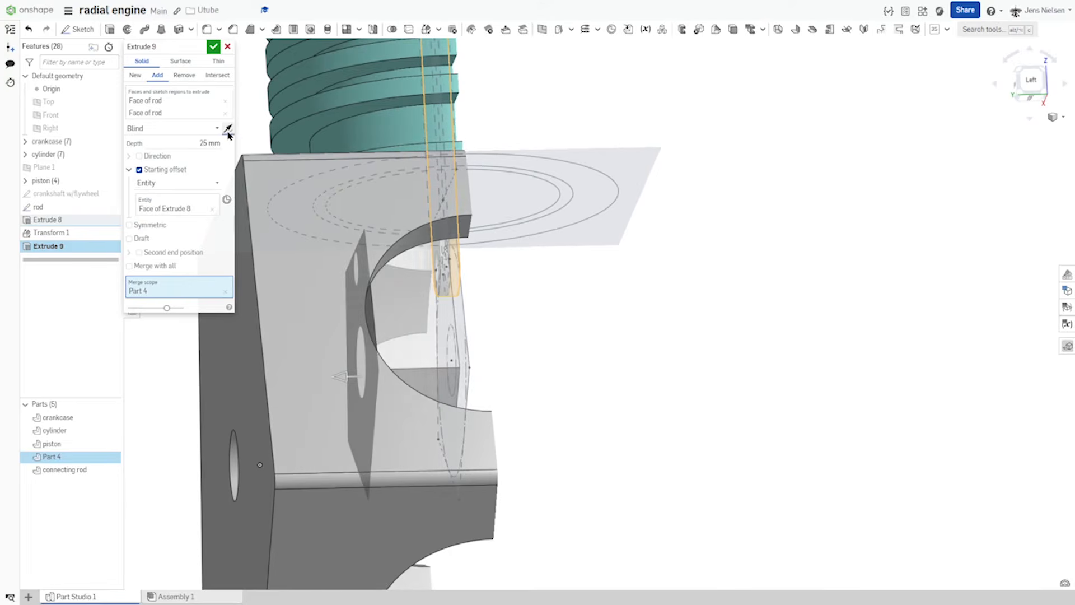
click(209, 143)
text(6)
key(Tab)
right_drag(669, 333, 227, 66)
click(214, 47)
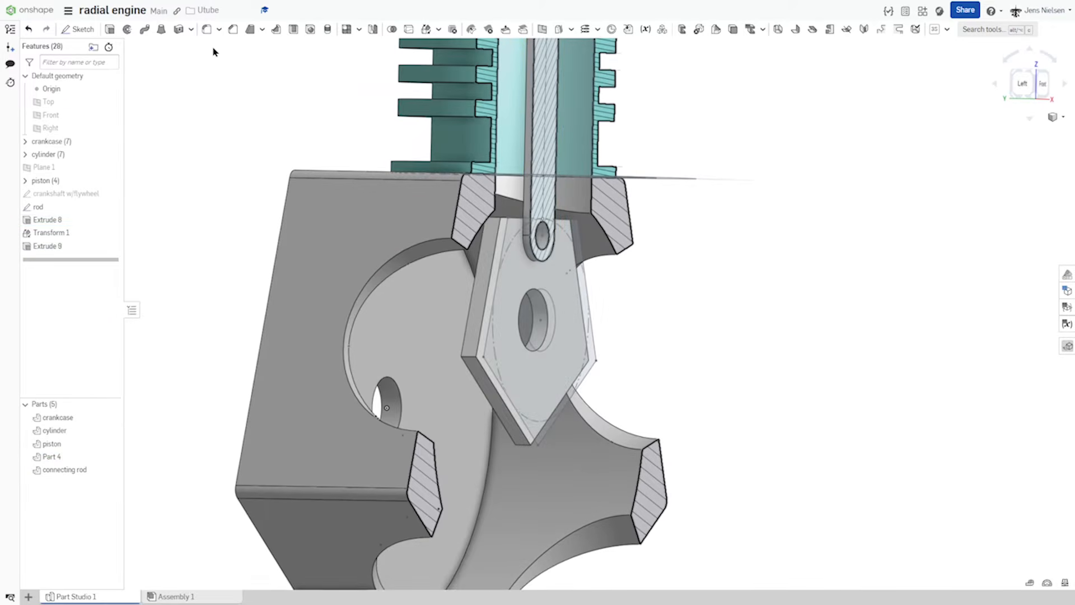
Step: Extrude the rod sketch region at the rod's lower hole as an Add to Part 4 with a Blind depth of 3 mm
scroll(192, 196, down, 3)
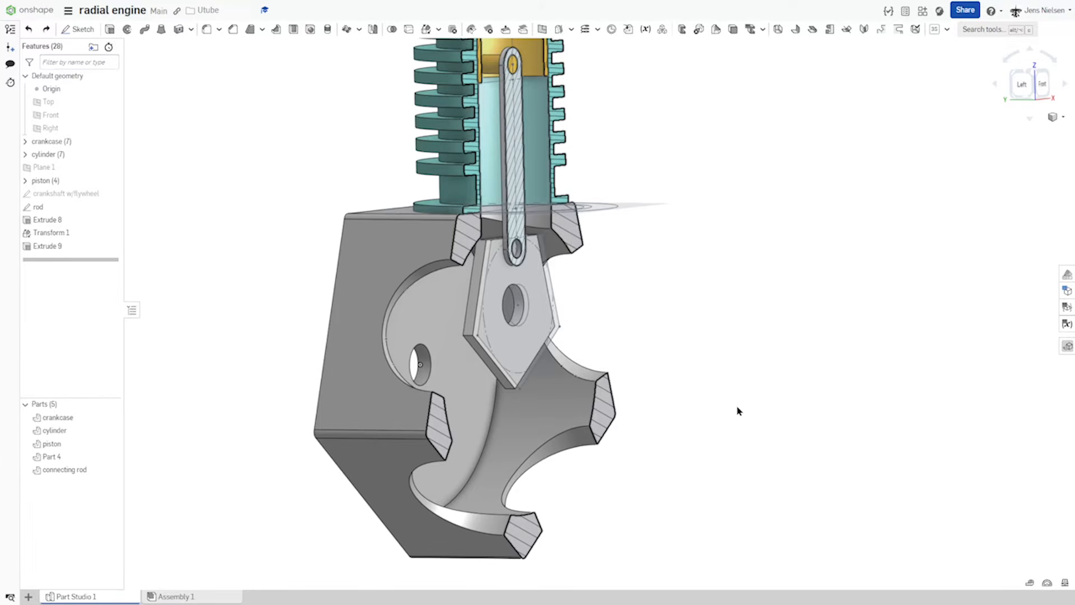
key(shift+e)
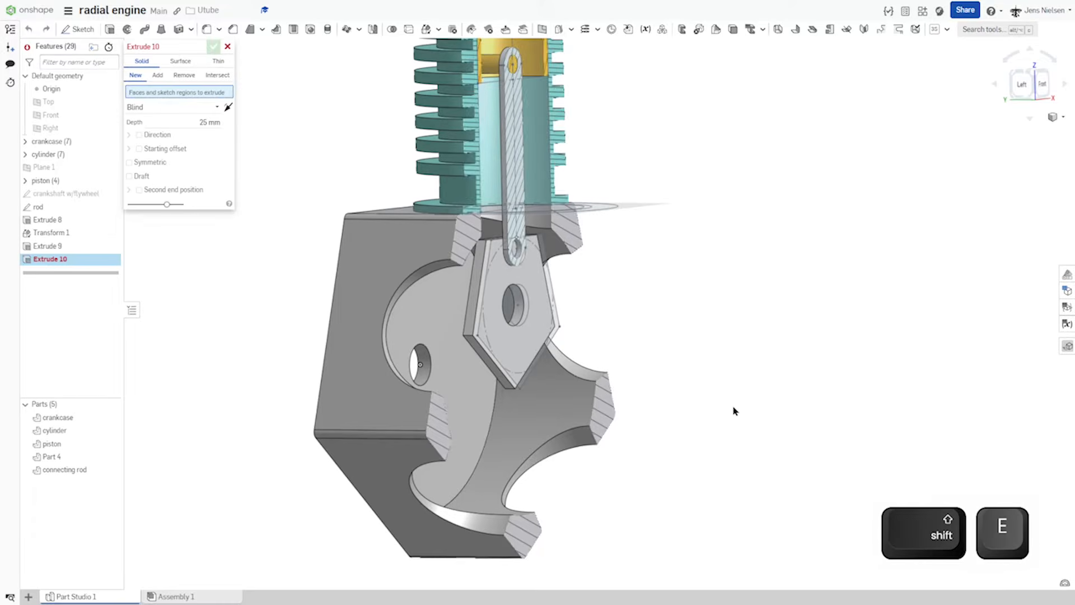
scroll(576, 269, up, 5)
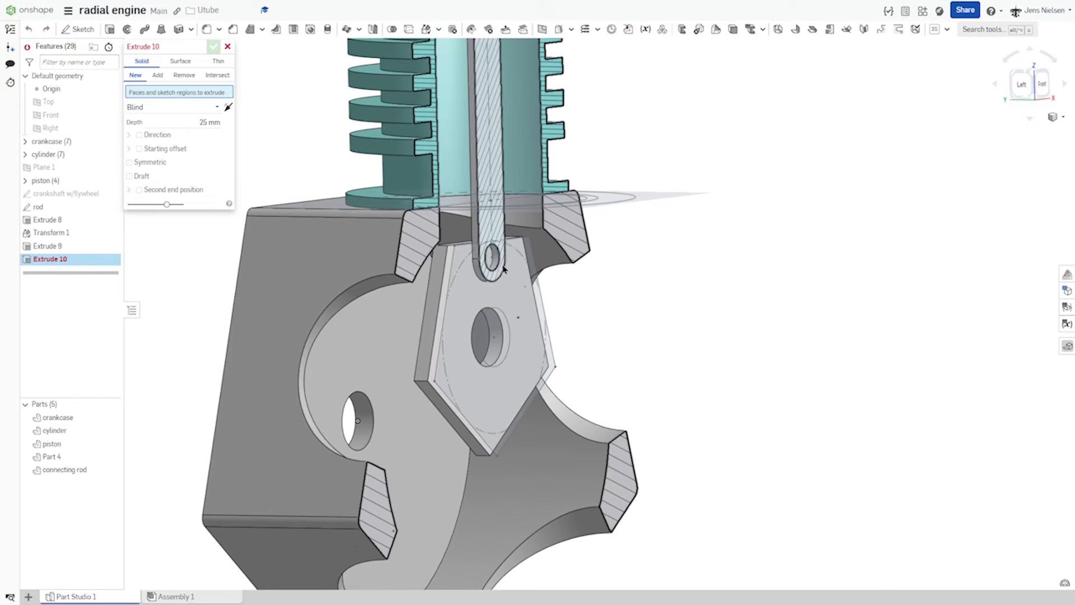
click(499, 268)
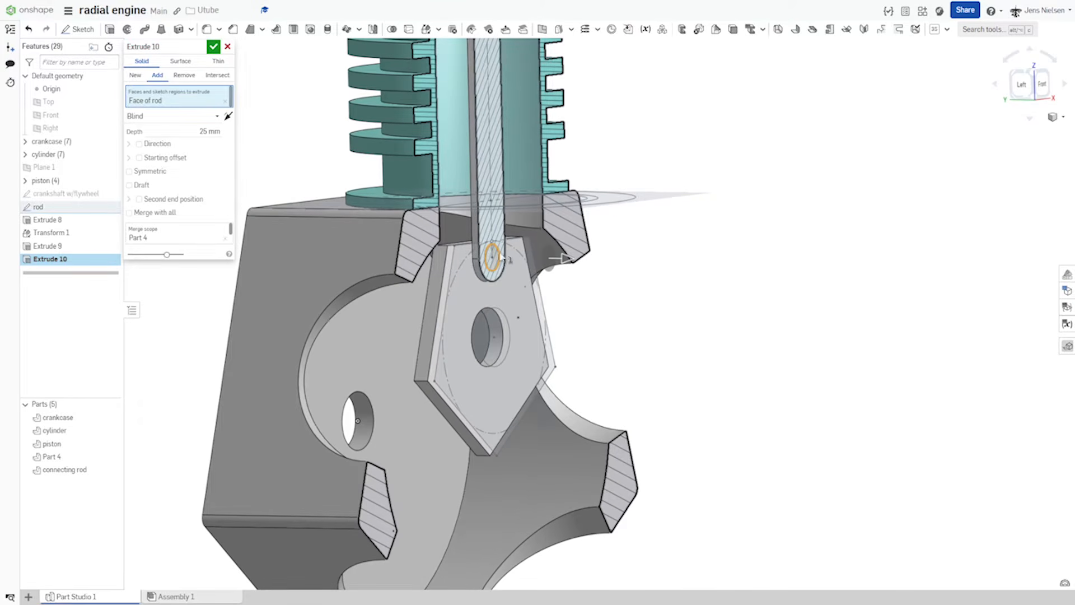
scroll(598, 310, down, 2)
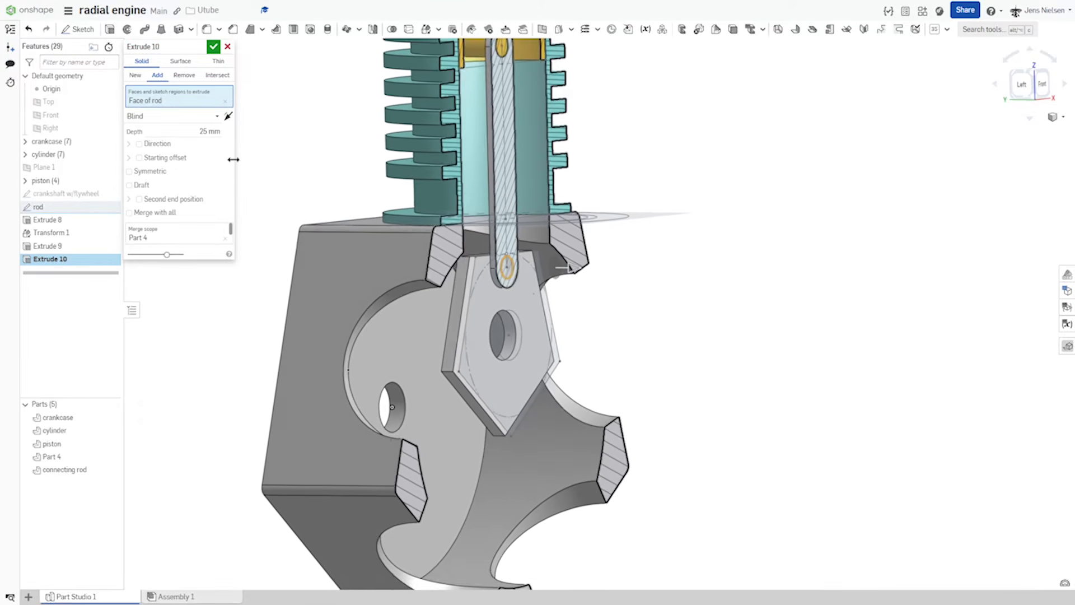
right_drag(509, 264, 520, 264)
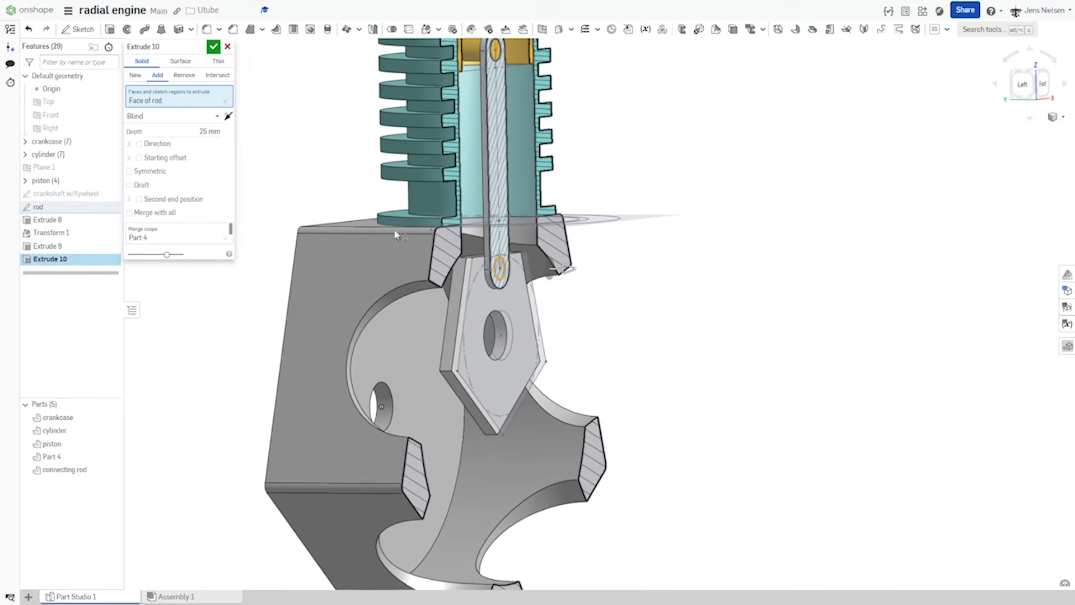
click(211, 130)
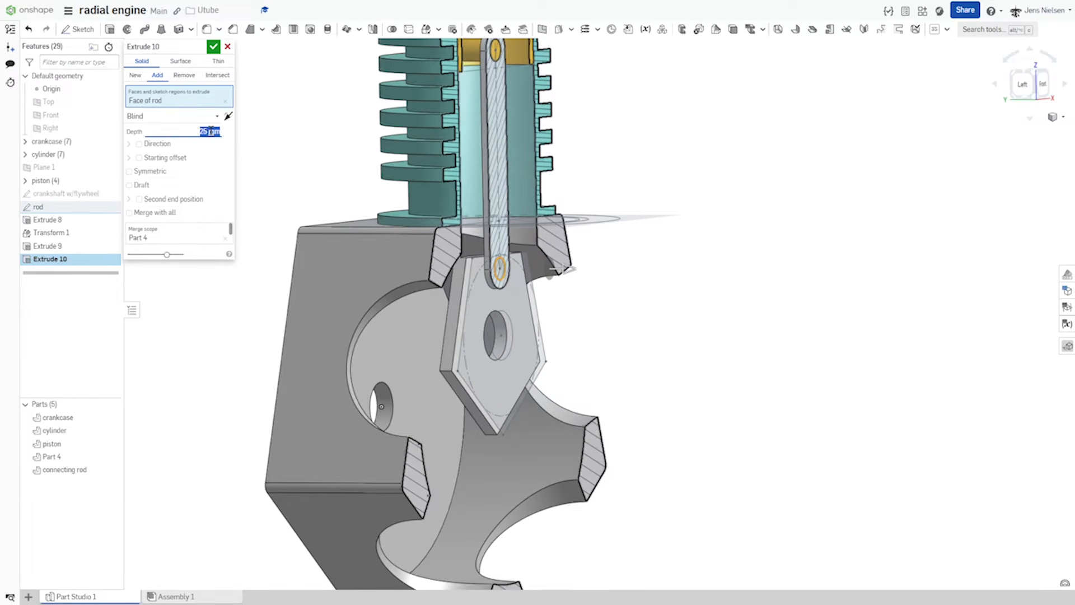
text(3)
Step: Add a Blind second end position of 9 mm to the pin extrusion and finish it
right_drag(493, 243, 482, 243)
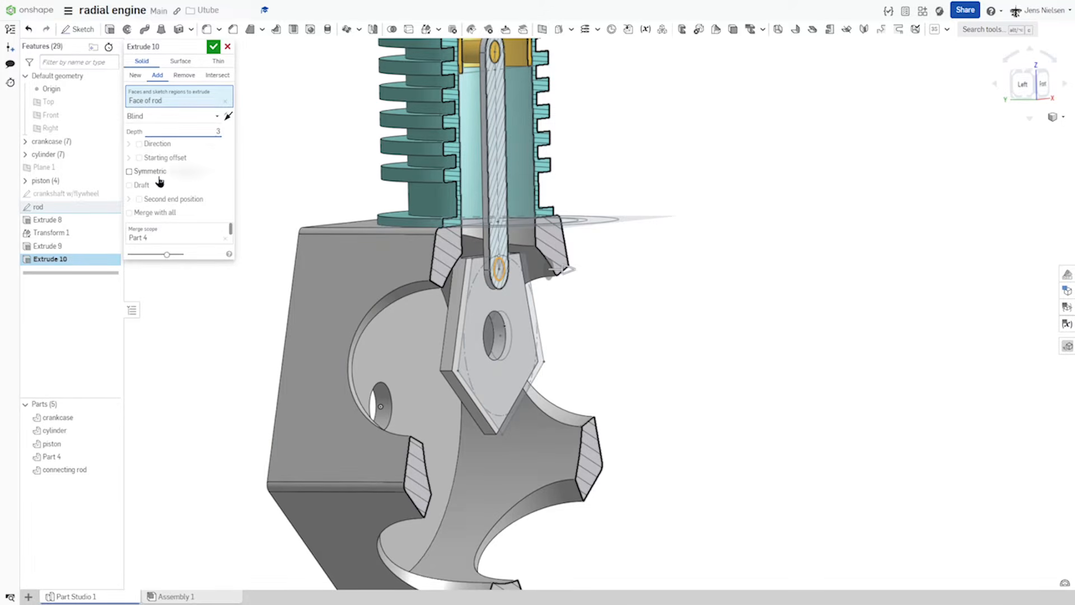
click(140, 199)
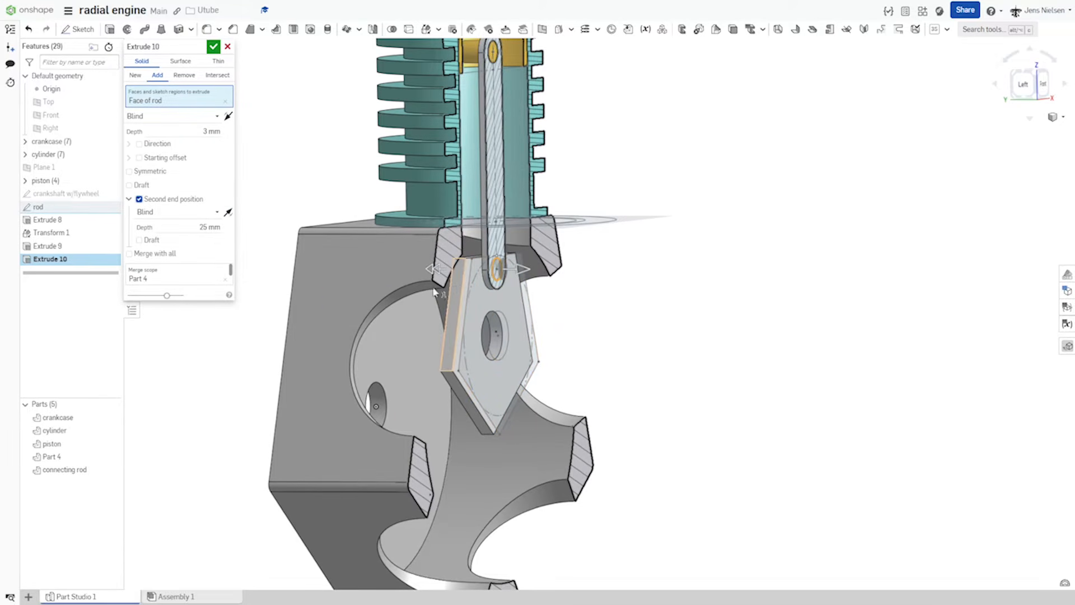
click(209, 227)
text(9)
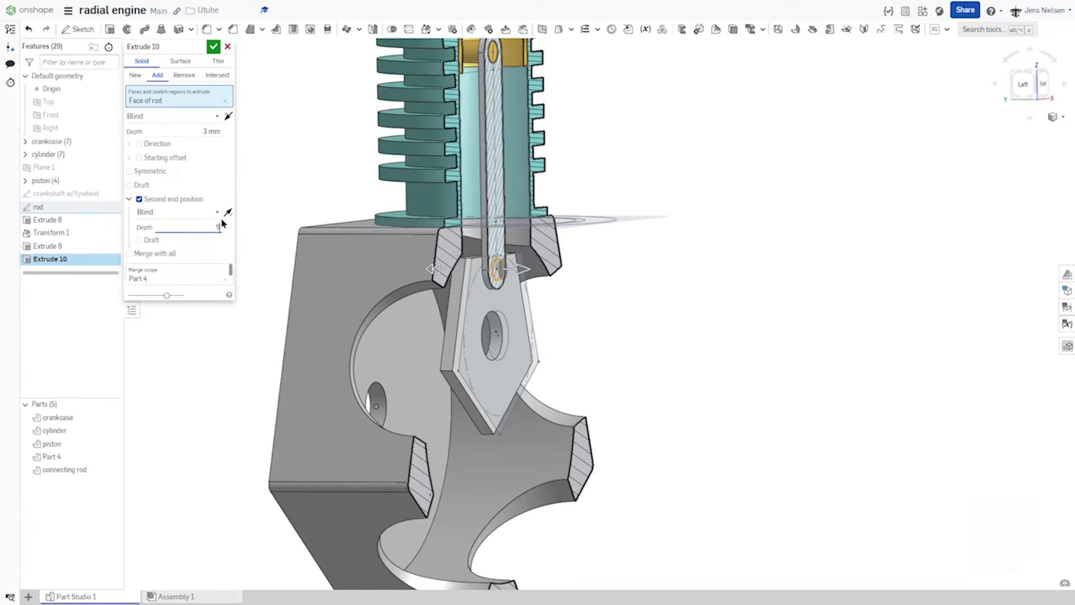
click(213, 48)
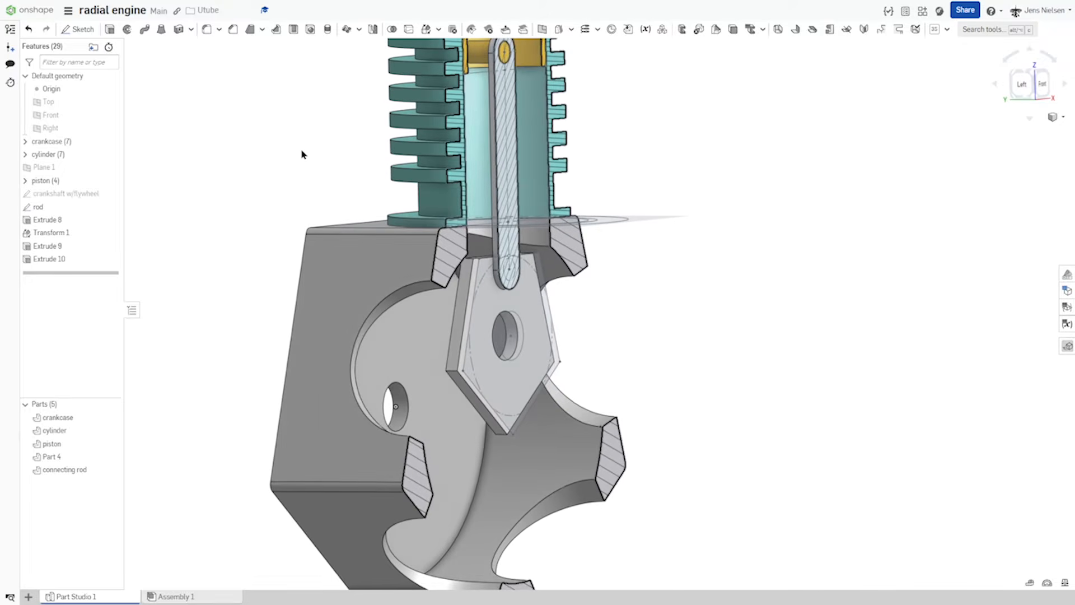
Step: Hide the rod sketch and start a circular feature pattern of Extrude 10 around the pentagonal hub's central hole
click(111, 208)
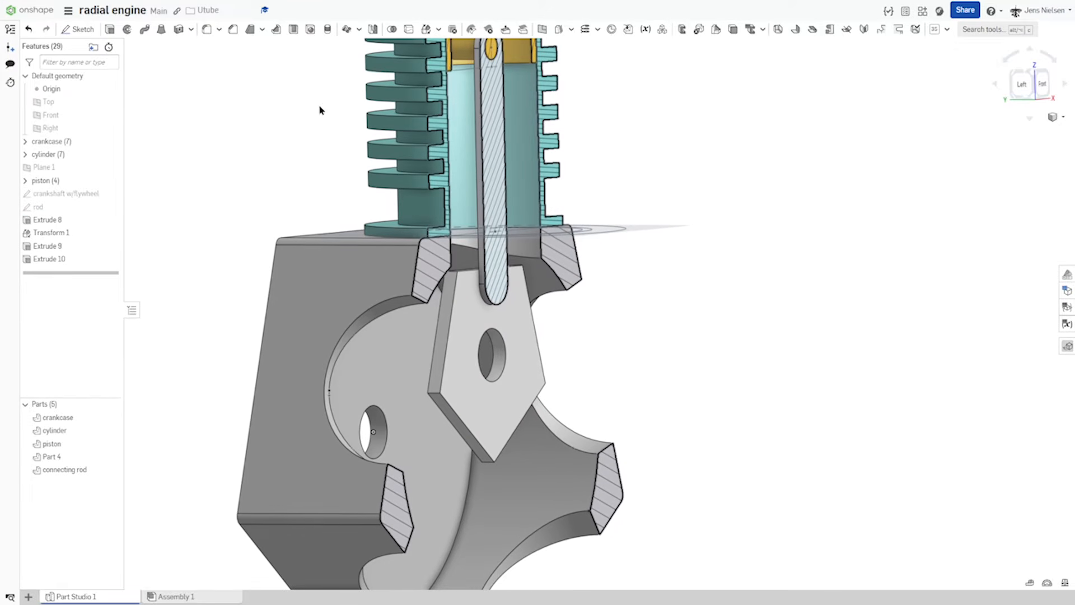
click(345, 32)
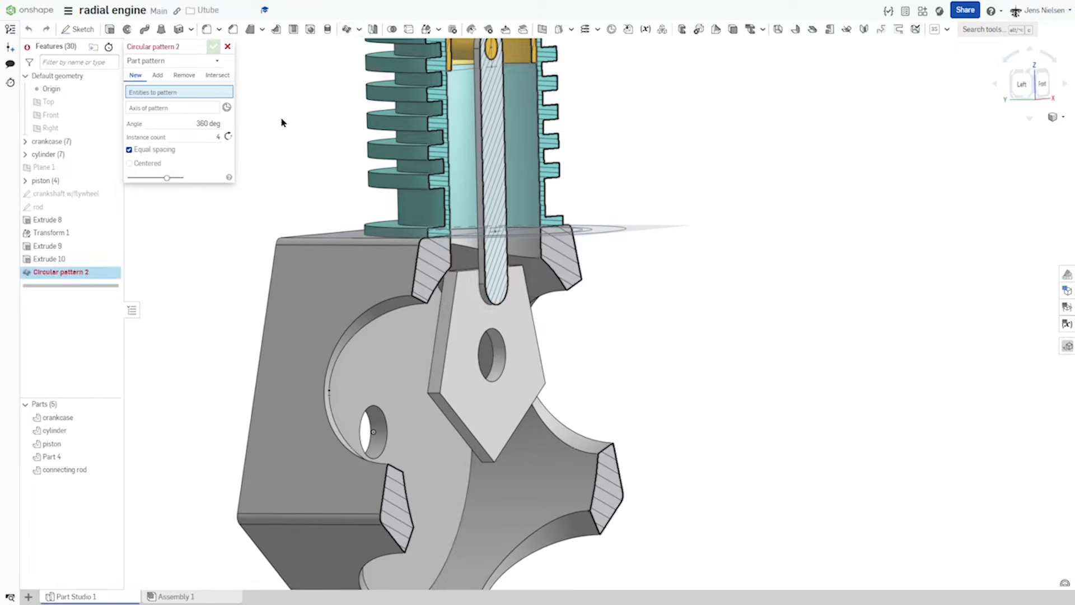
click(218, 61)
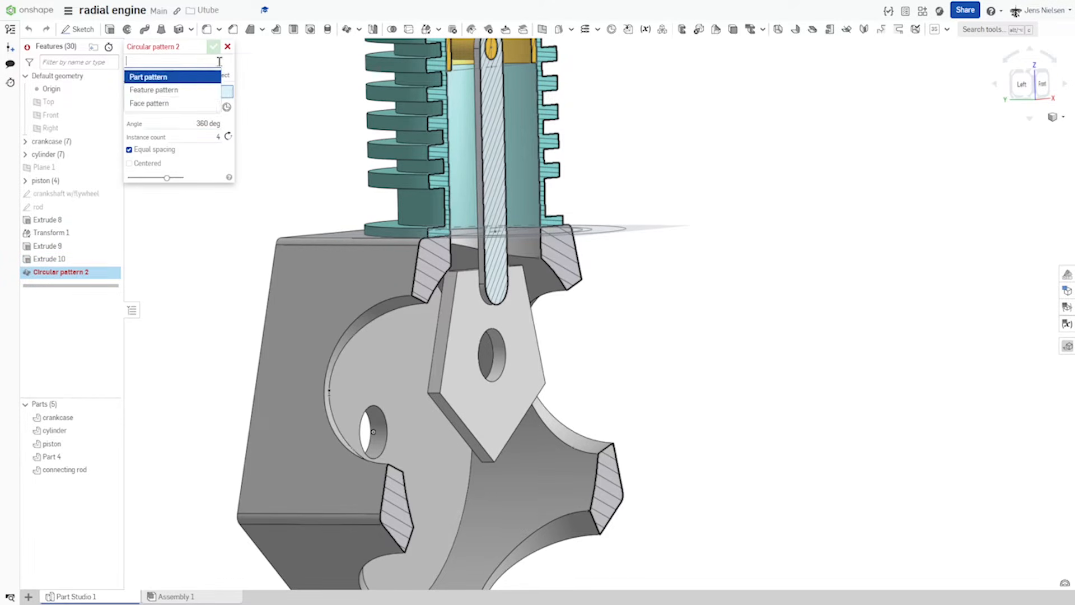
click(174, 91)
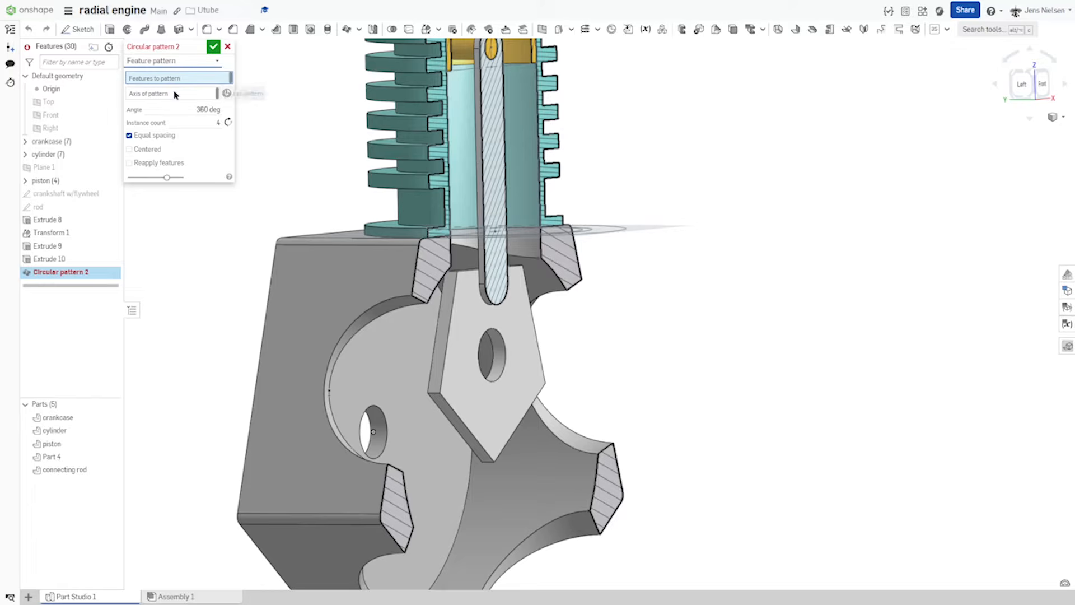
click(54, 260)
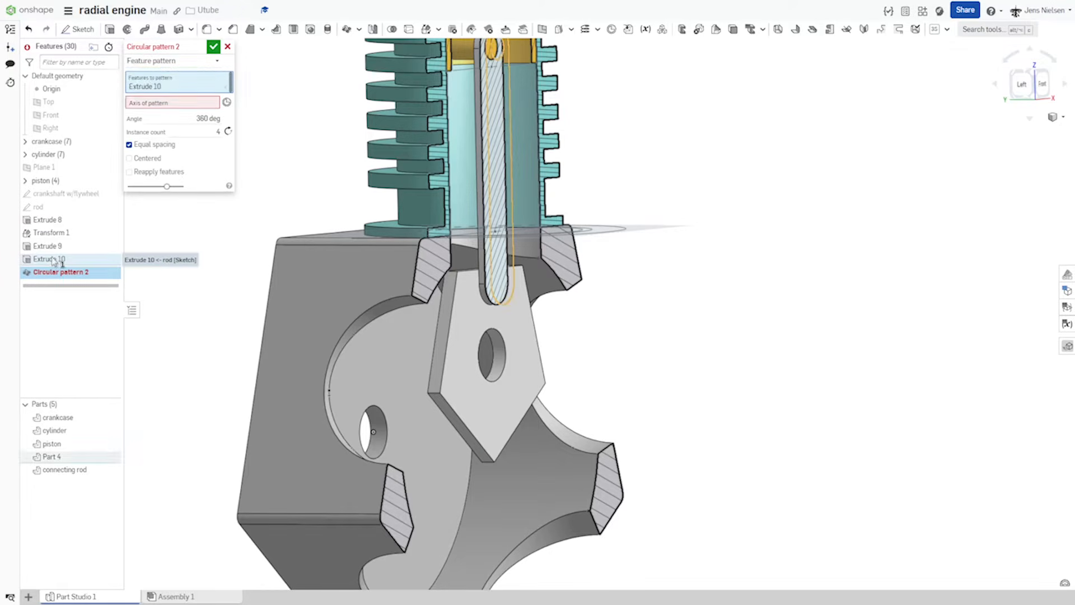
click(196, 104)
scroll(482, 354, up, 4)
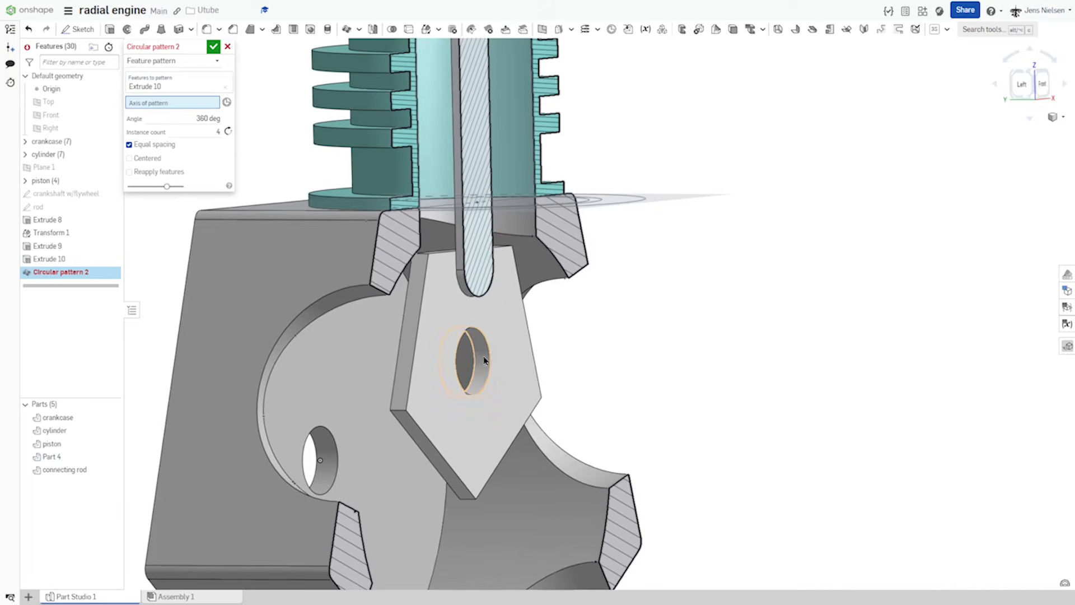
click(484, 359)
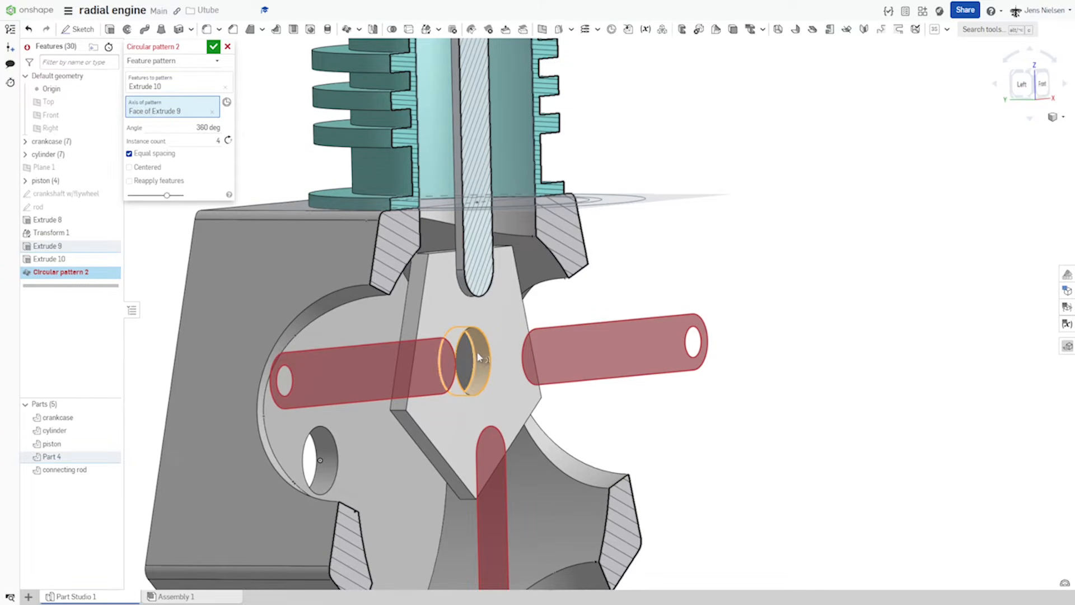
Step: Set the circular pattern to 5 instances, enable Reapply features, and finish the pattern
scroll(480, 352, down, 1)
click(218, 142)
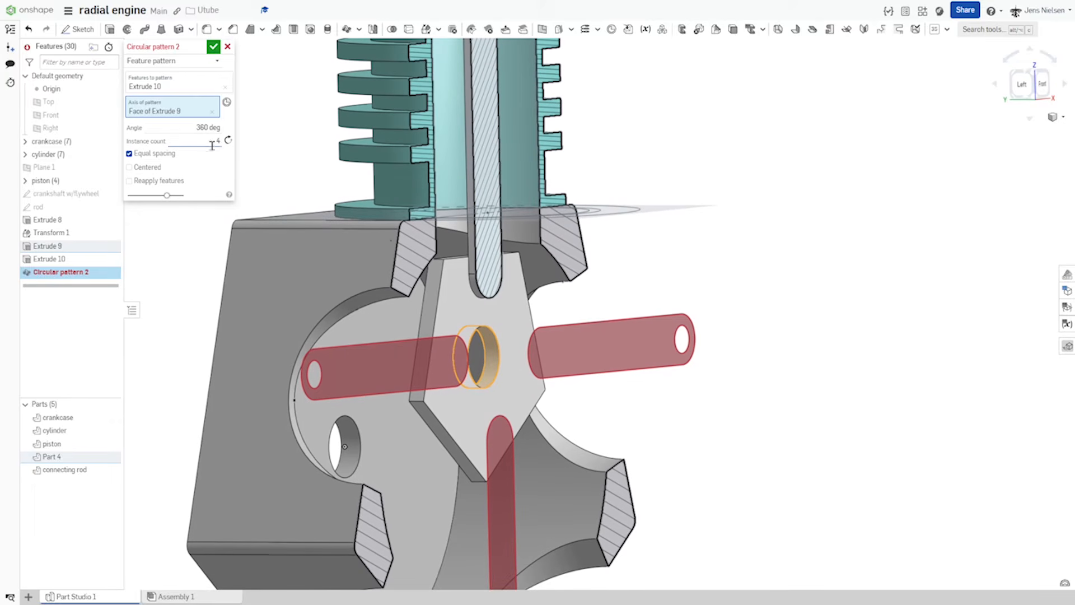
text(5)
key(Tab)
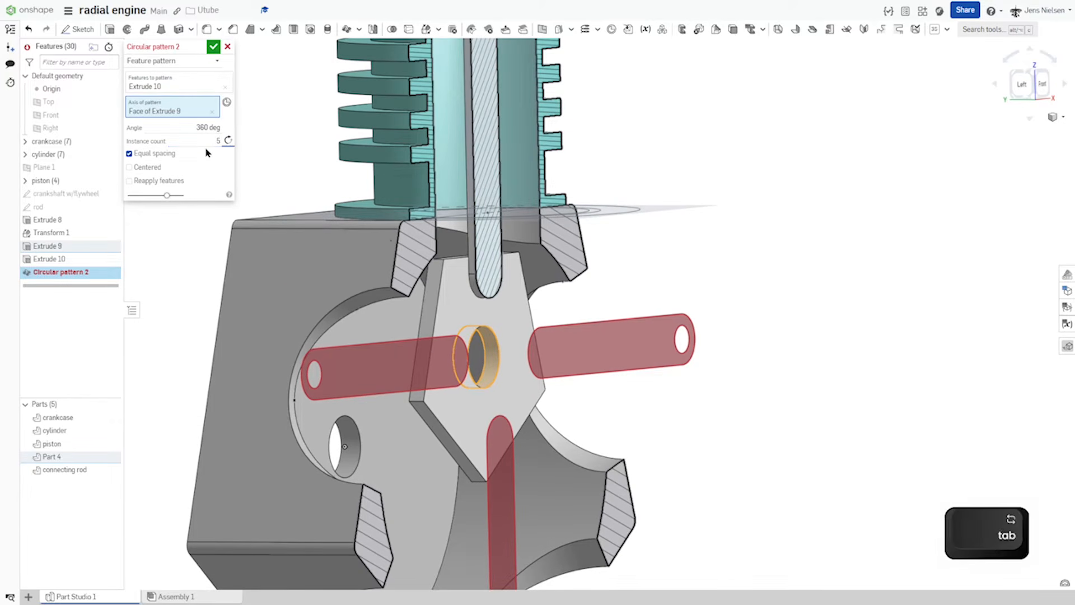
click(130, 181)
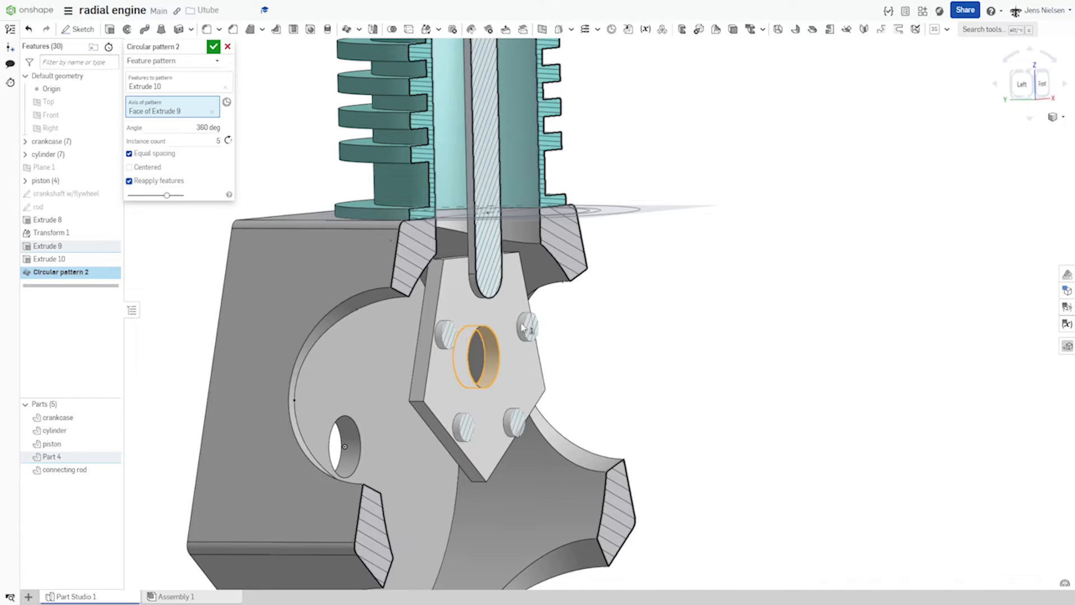
scroll(561, 336, down, 3)
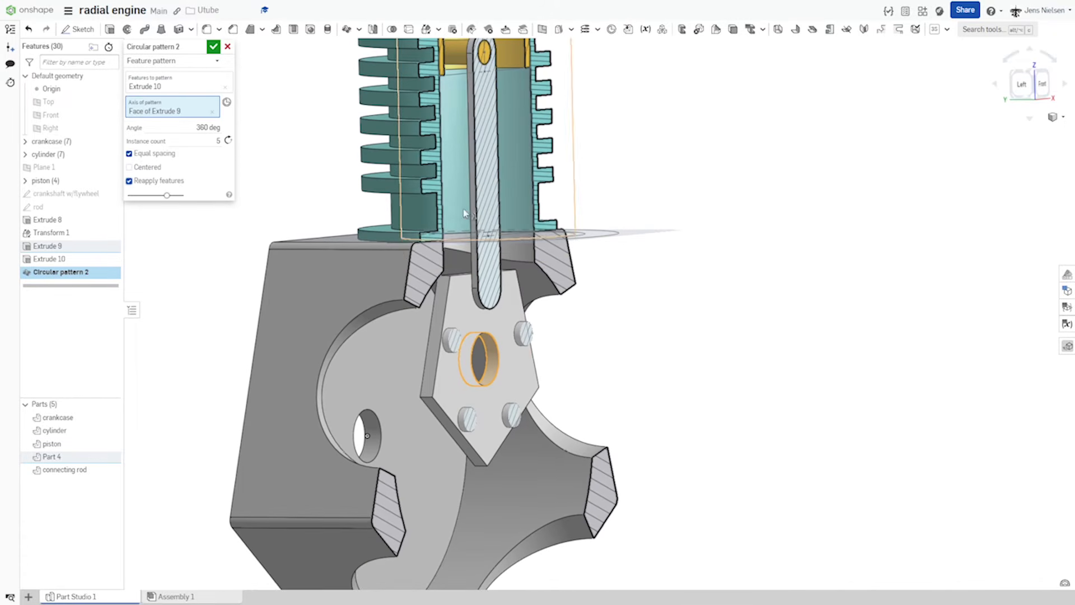
click(213, 47)
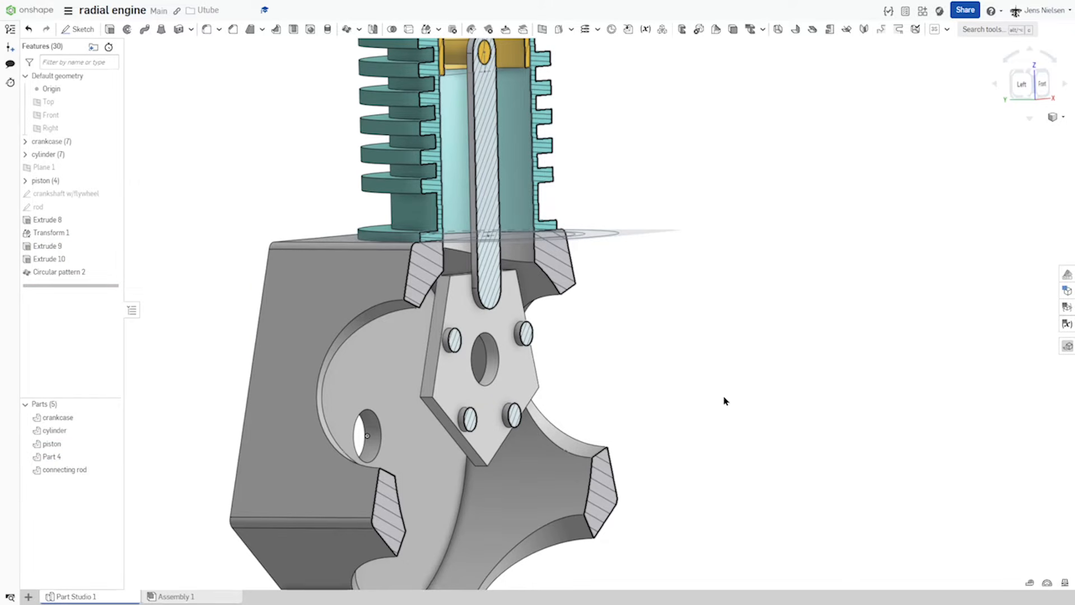
Step: Rename Part 4 as "master rod"
right_click(58, 460)
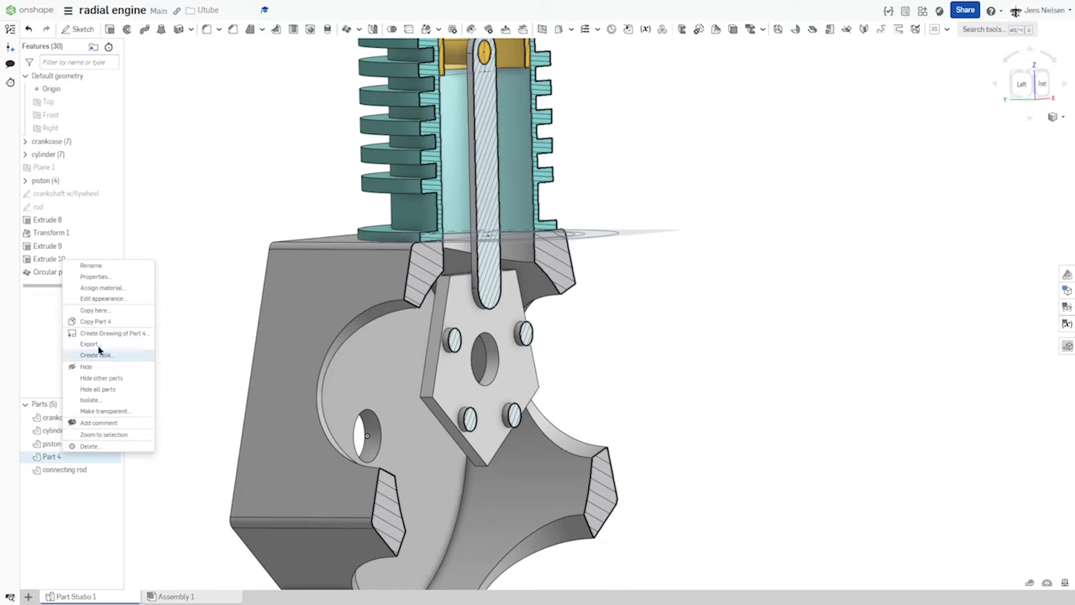
click(98, 268)
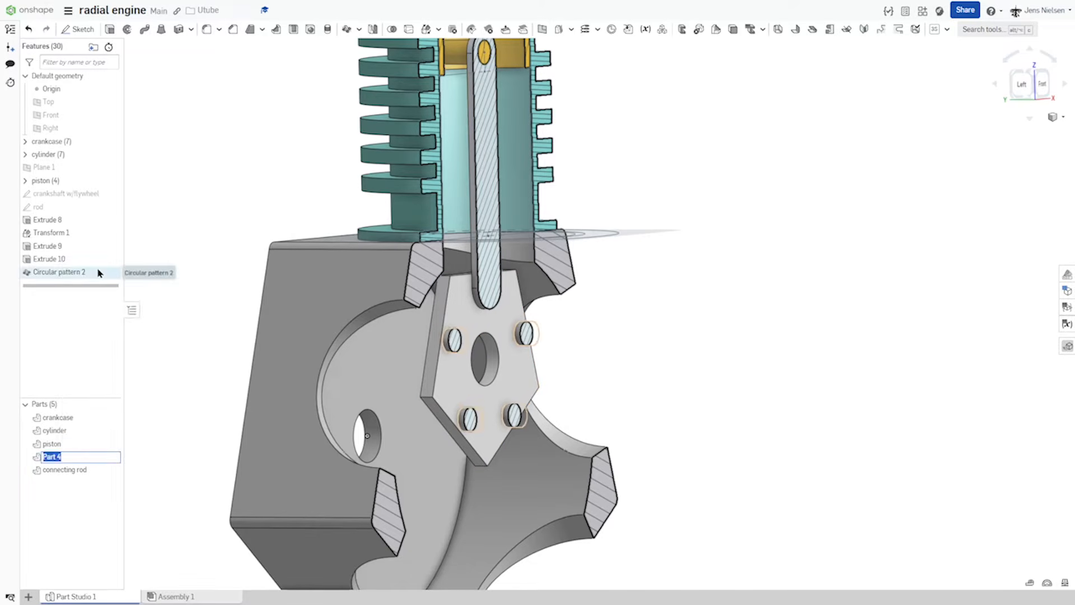
text(master)
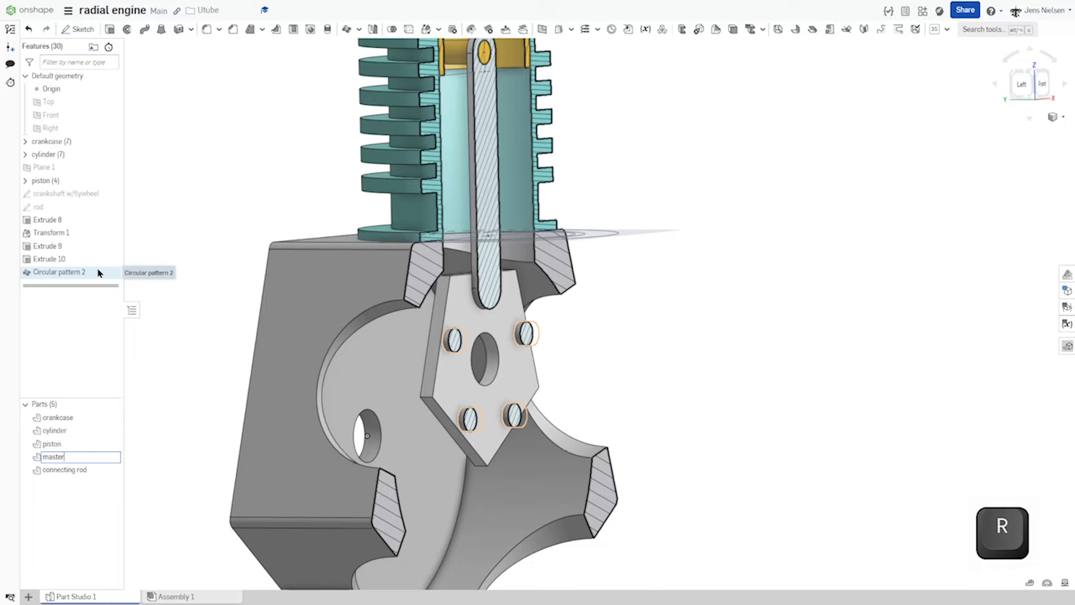
text( rod)
key(Return)
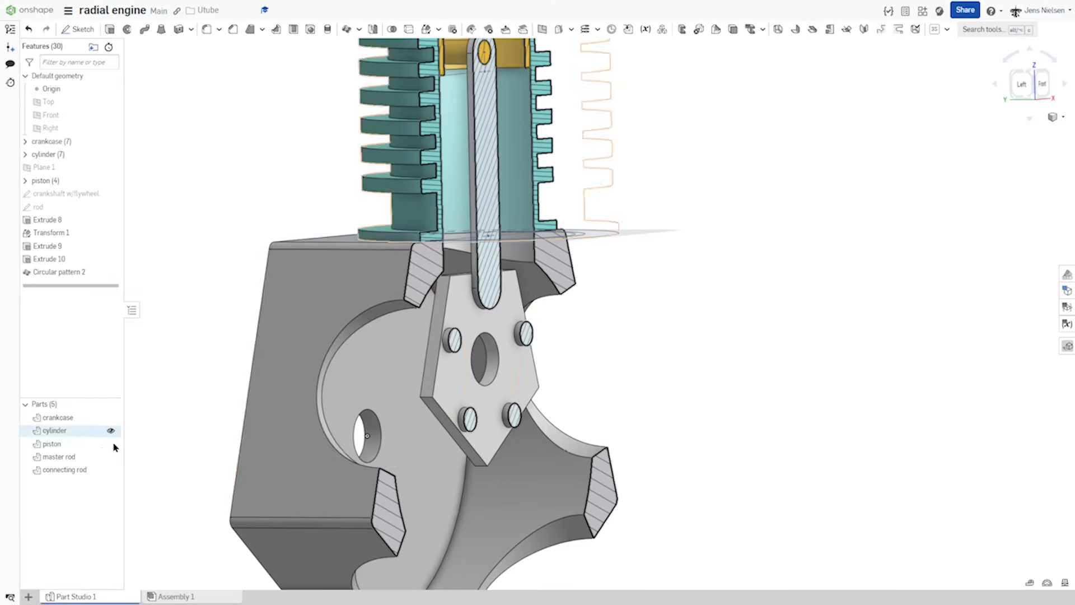
Step: Hide the master rod part and show the crankshaft w/flywheel sketch inside the crankcase
click(110, 456)
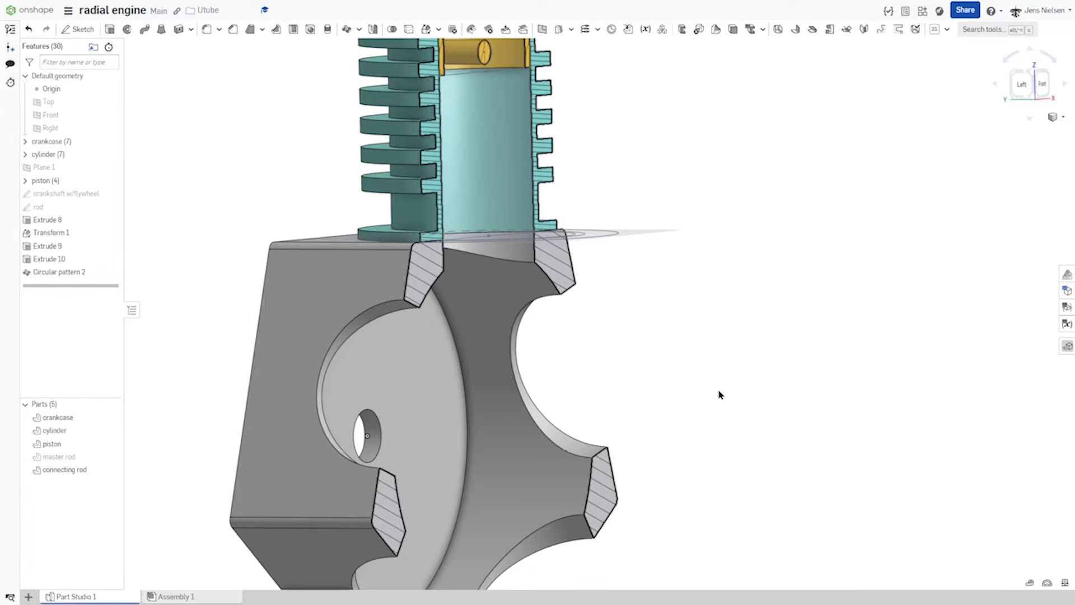
right_drag(719, 391, 677, 368)
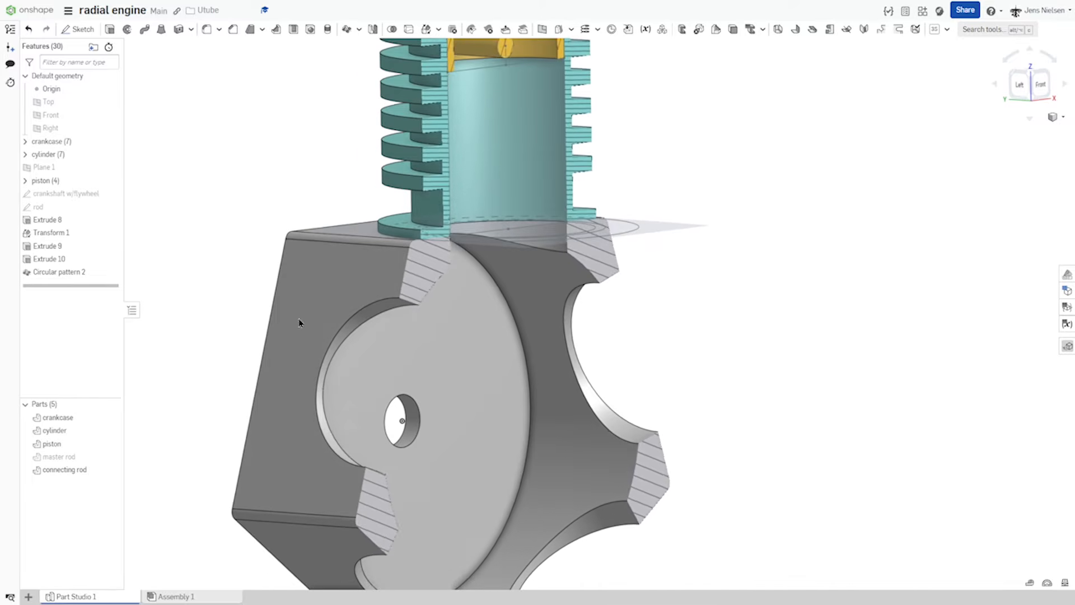
click(110, 195)
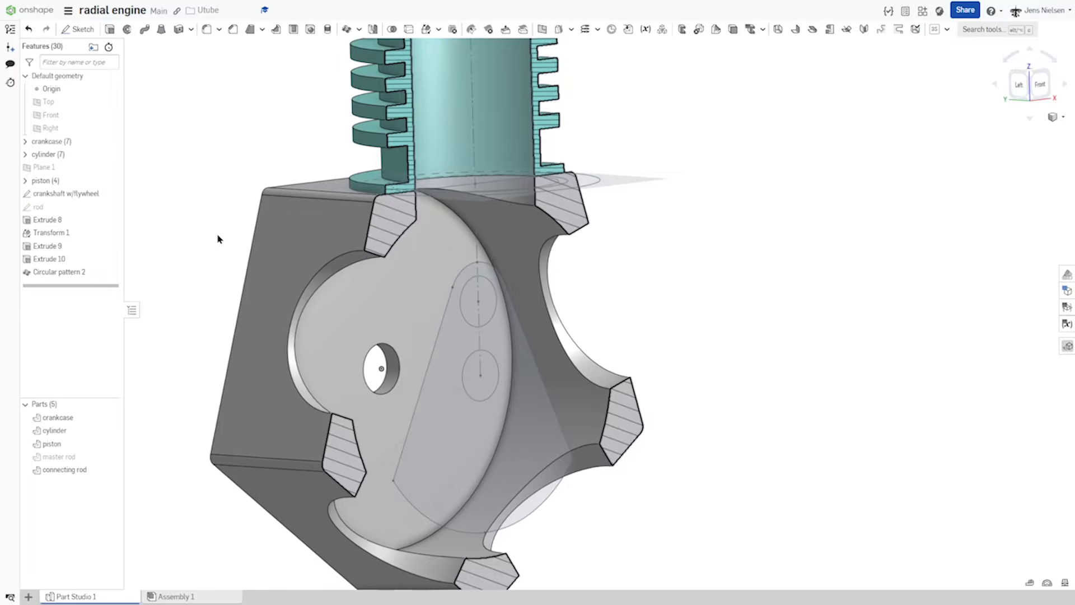
Step: Hide Sketch 3 and Sketch 5 at the joint between the cylinder and the crankcase
right_click(589, 169)
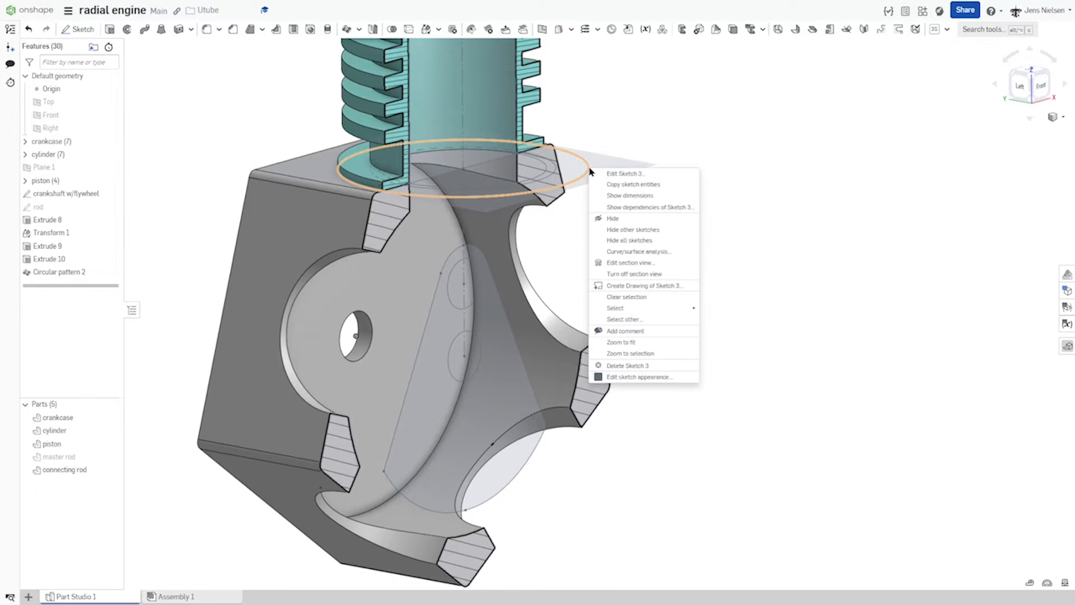
click(614, 219)
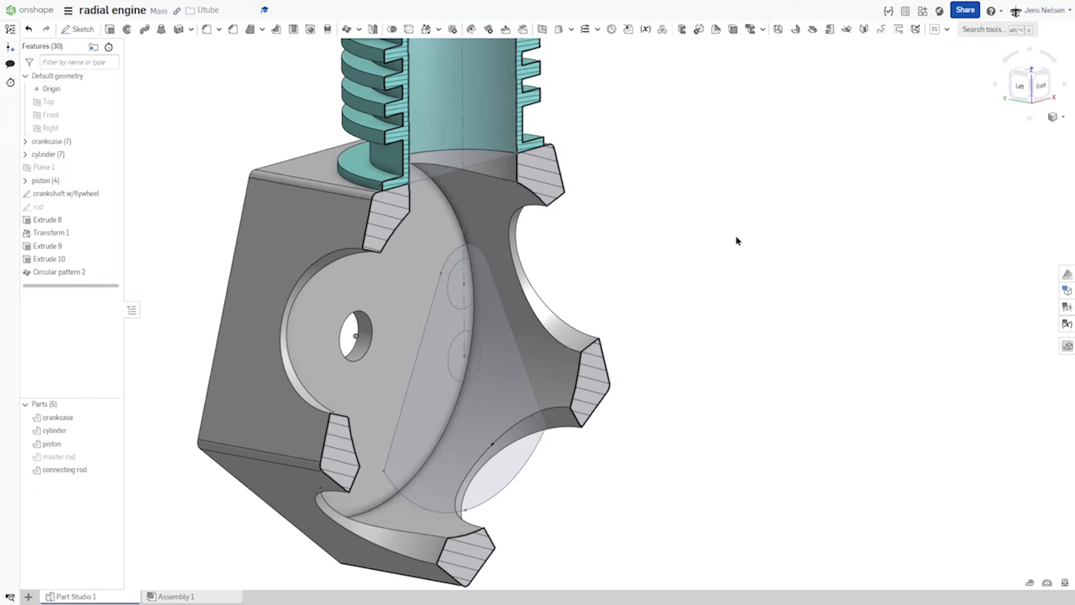
right_click(493, 166)
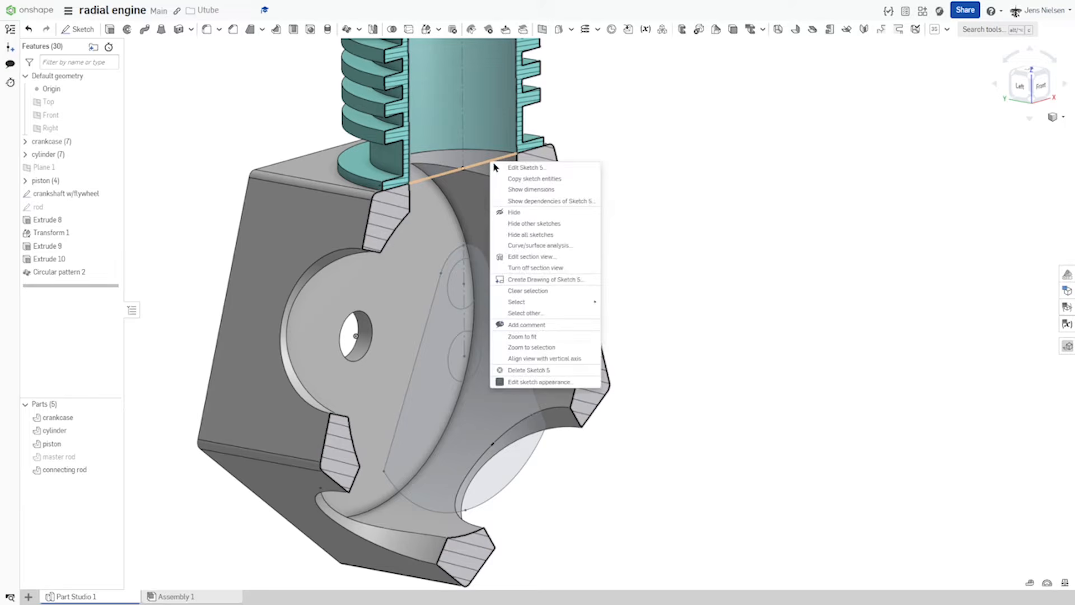
click(513, 212)
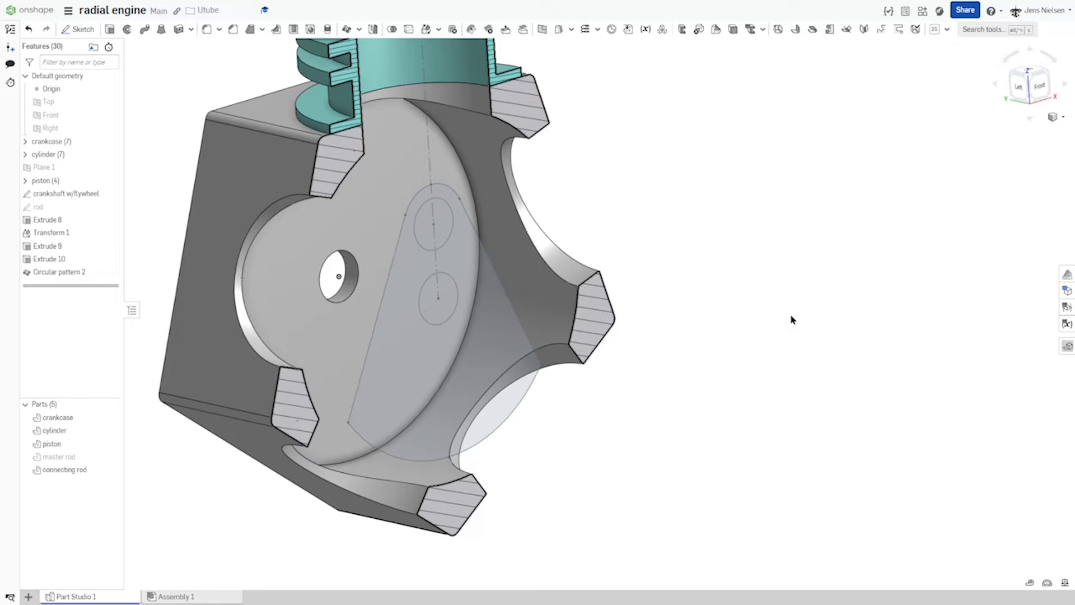
key(s)
click(817, 309)
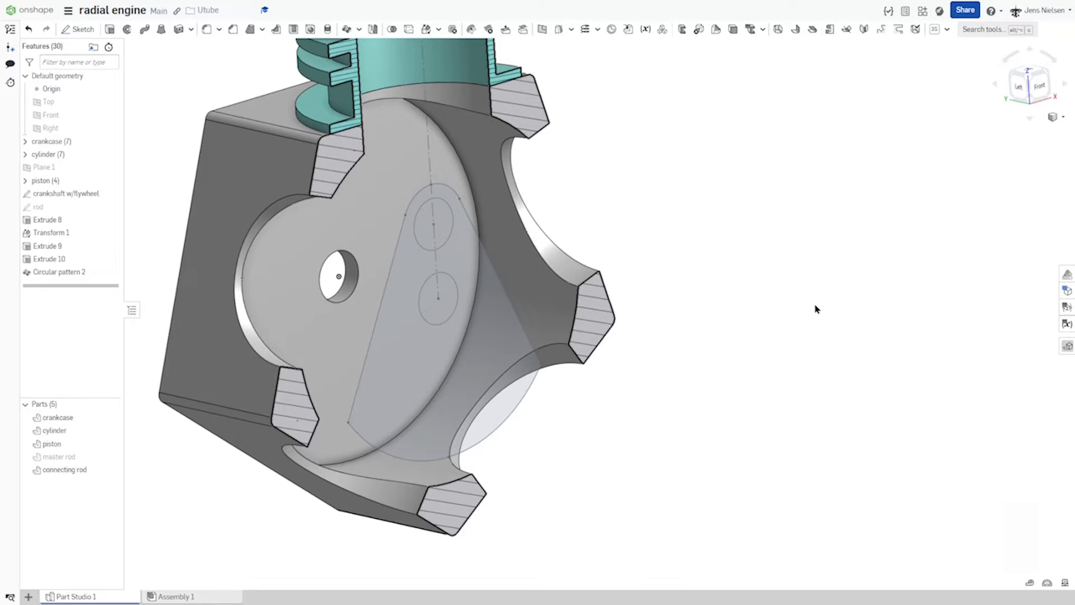
Step: Extrude the teardrop-shaped flywheel region of the crankshaft w/flywheel sketch 8 mm as a new part, leaving out both circles
click(488, 320)
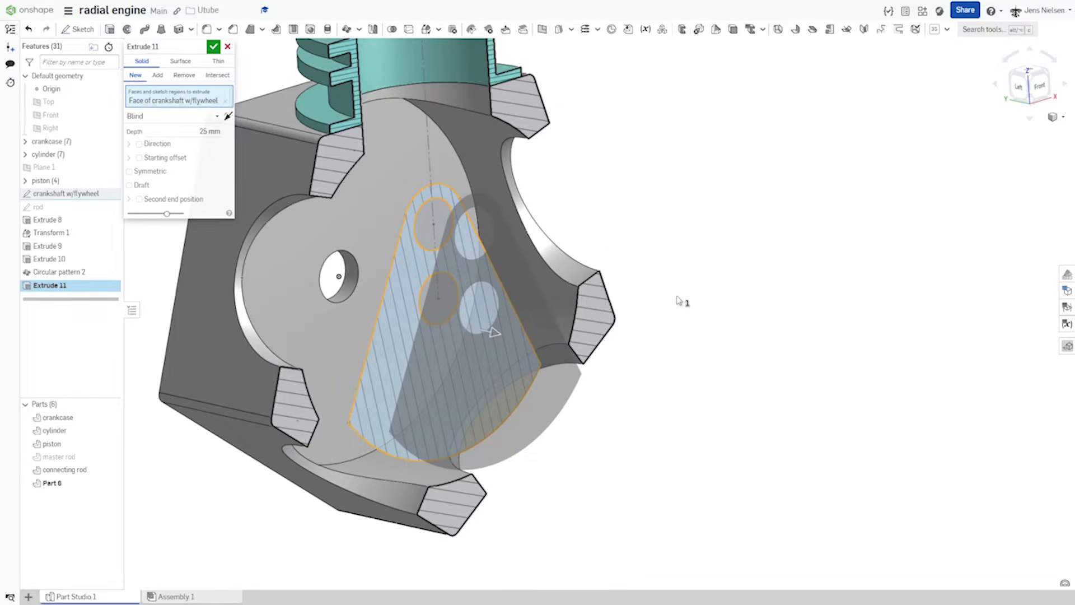
click(206, 135)
text(8)
key(Tab)
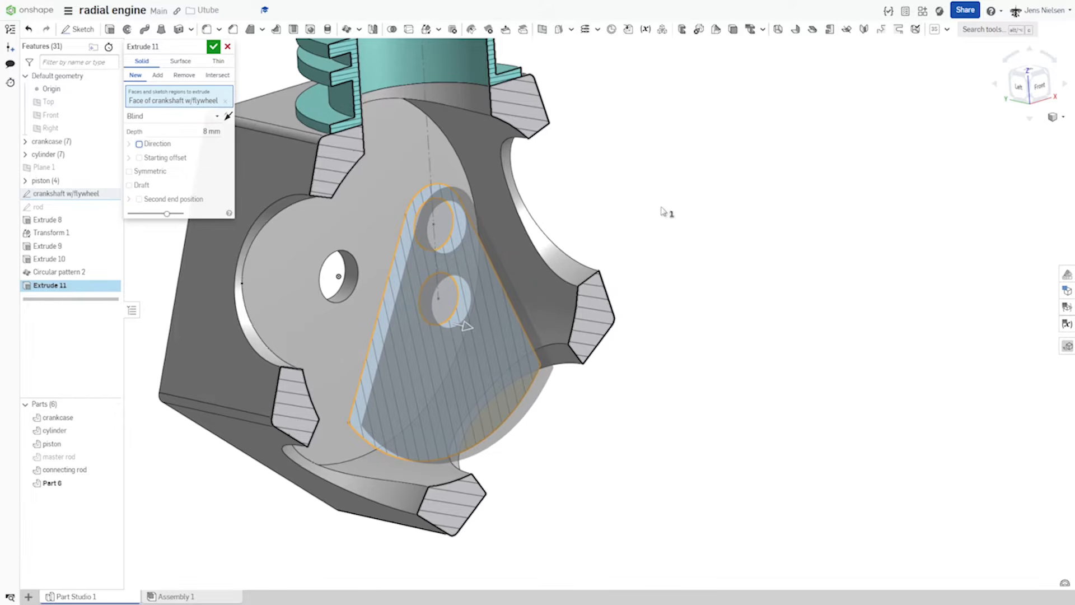
click(213, 47)
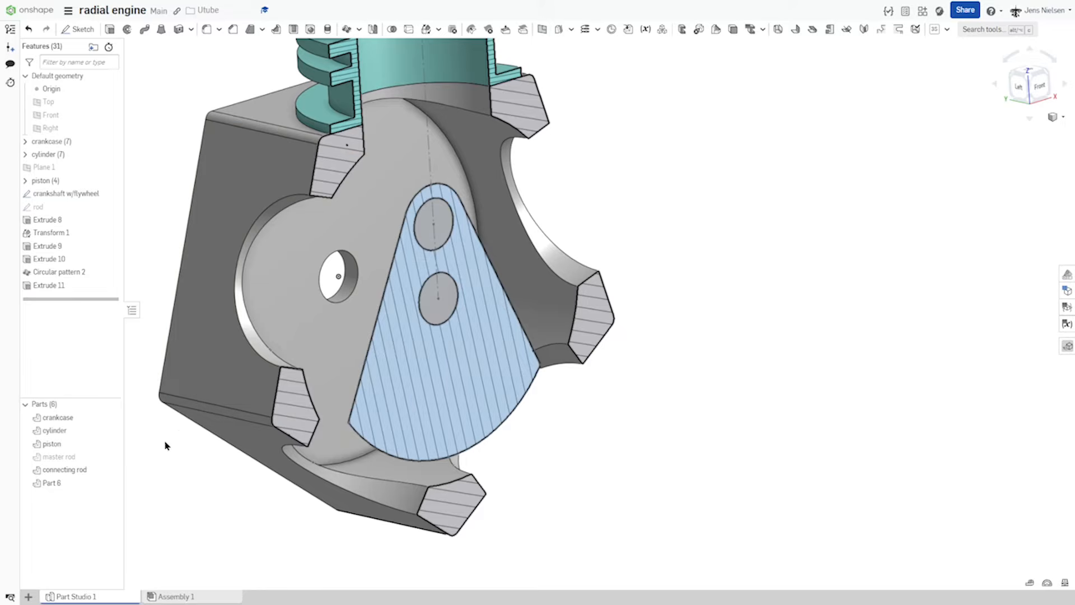
Step: Rename Part 6 as "crankshaft w/flywheel"
right_click(51, 482)
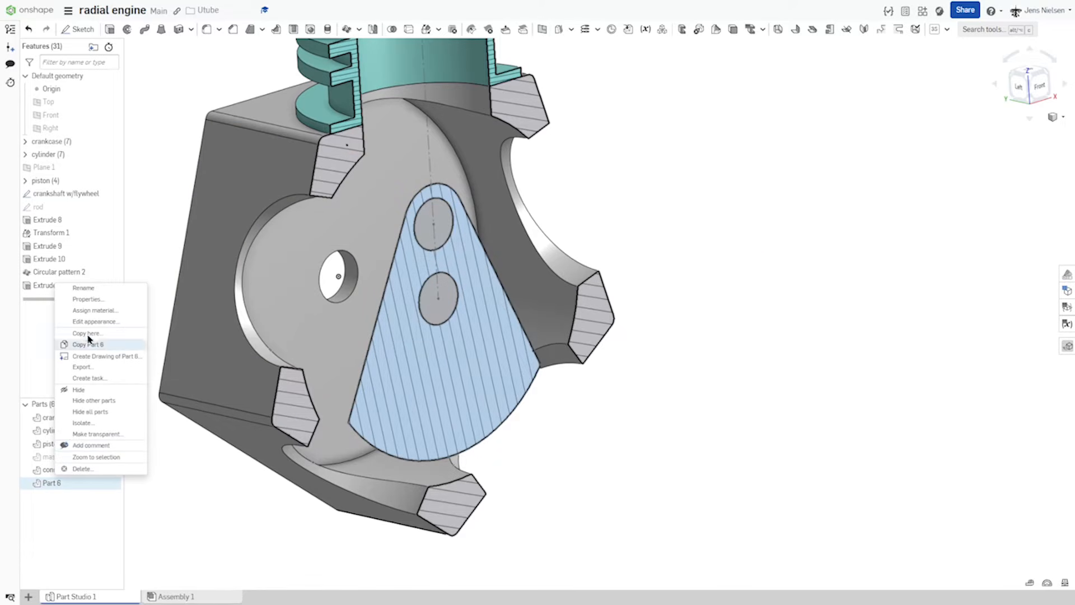
click(85, 289)
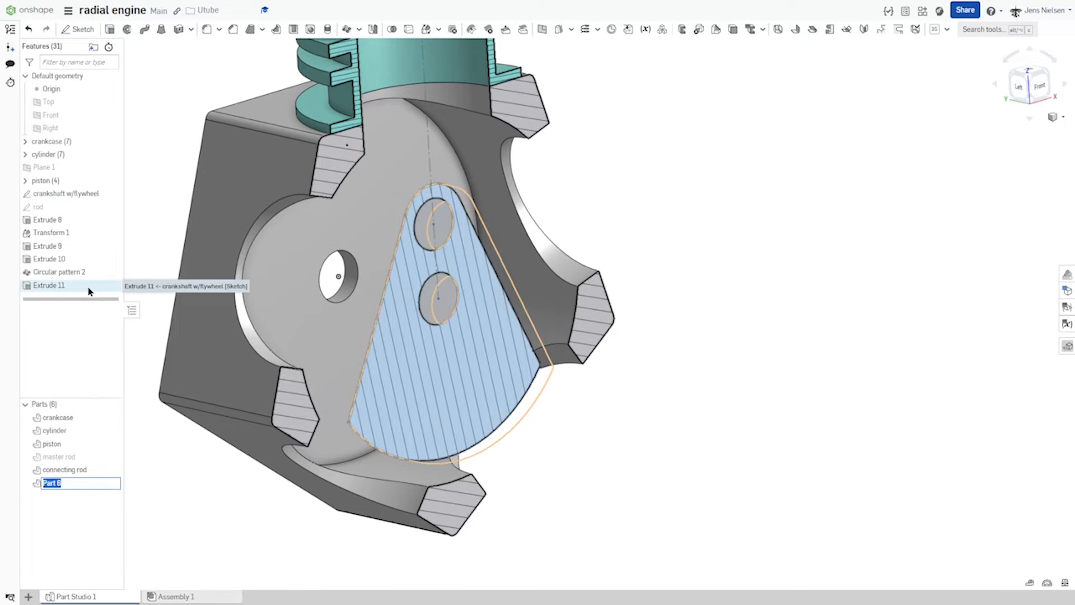
text(crankshaft)
key(BackSpace)
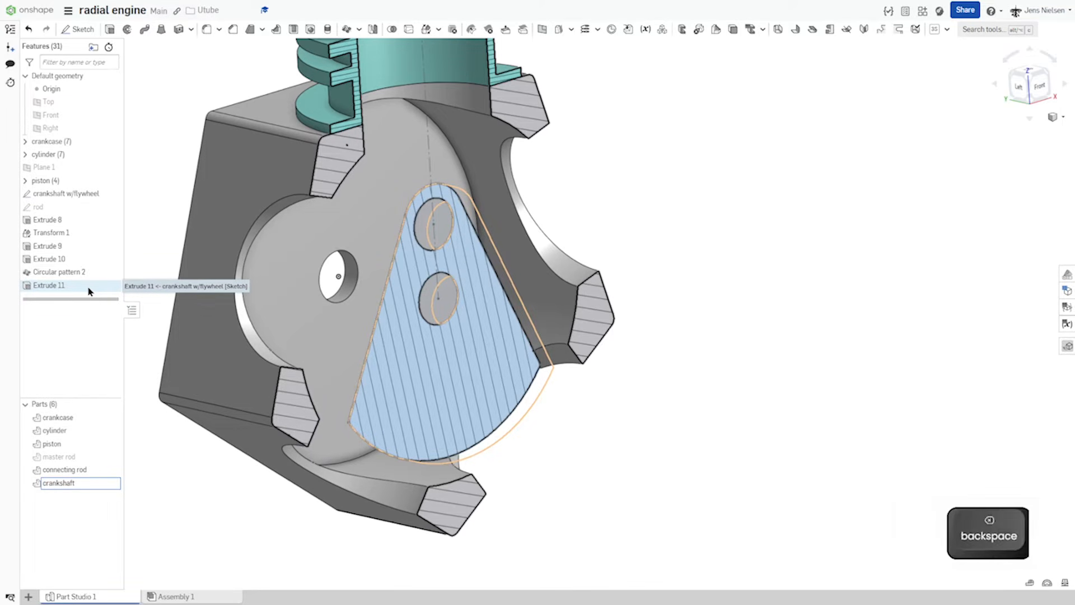
text(w/flywheel)
key(Return)
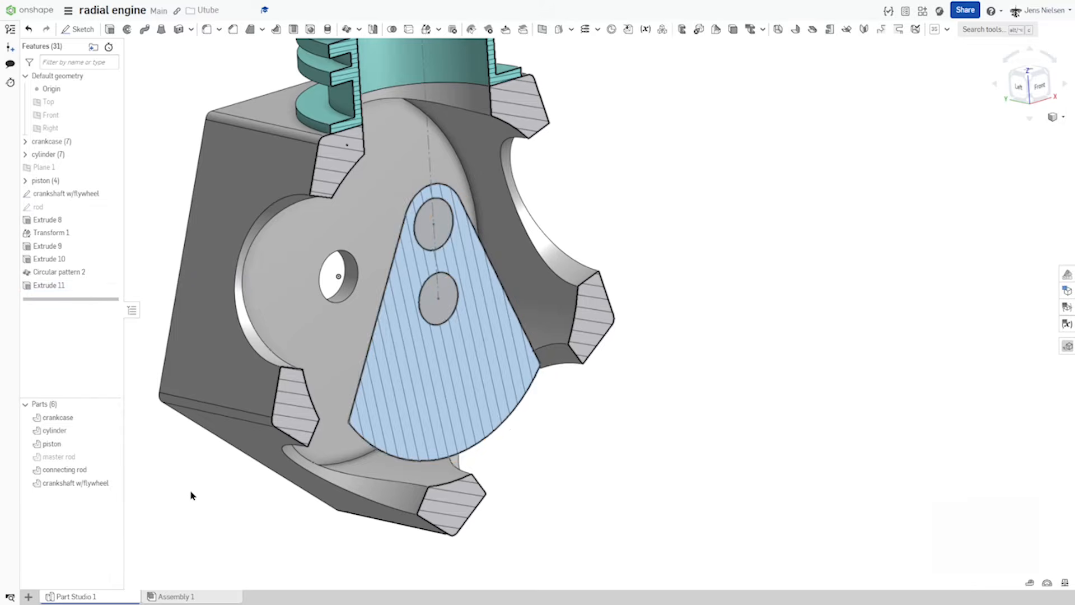
Step: Change the crankshaft w/flywheel part's appearance to orange, colour E8922A
right_click(91, 485)
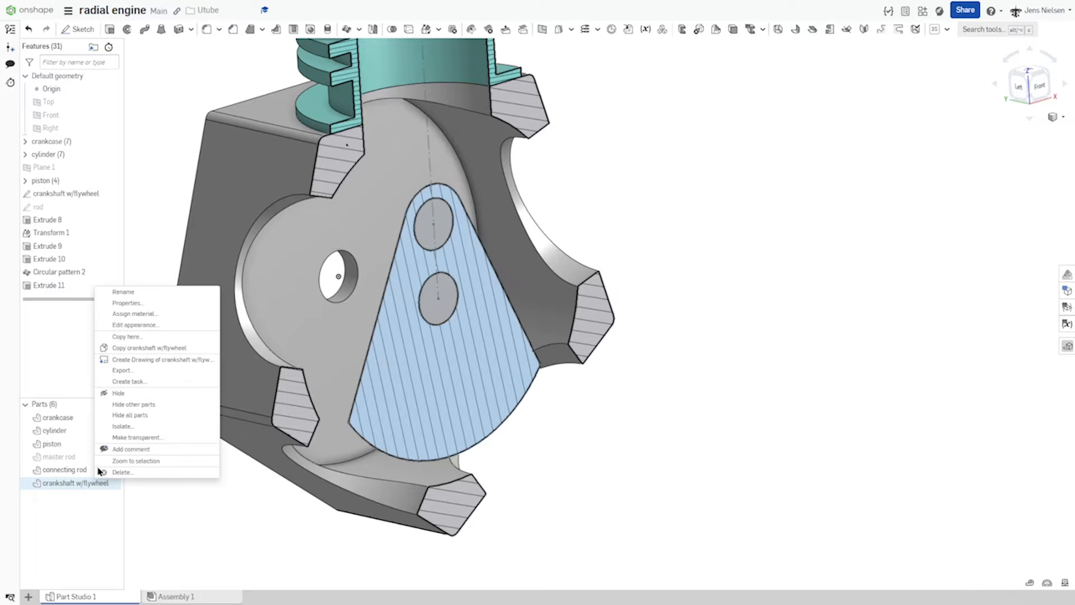
click(128, 326)
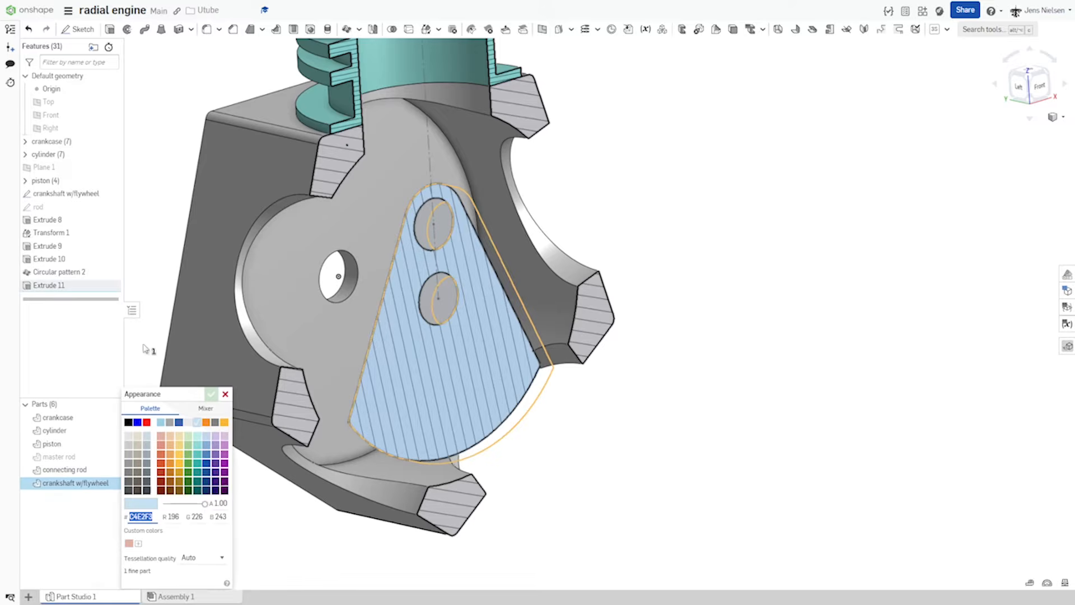
click(175, 462)
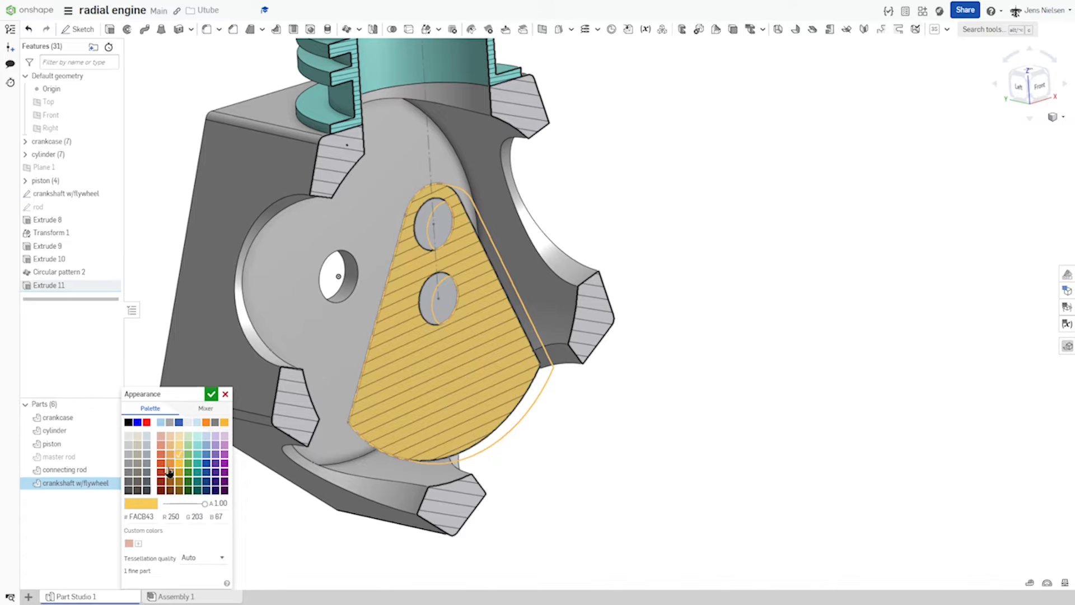
click(162, 469)
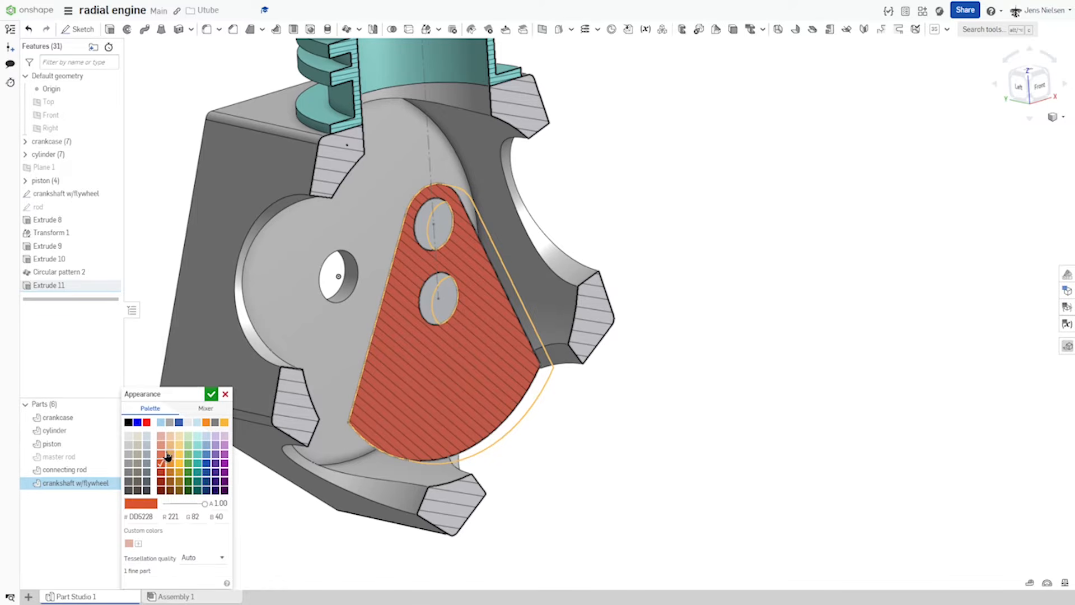
click(161, 454)
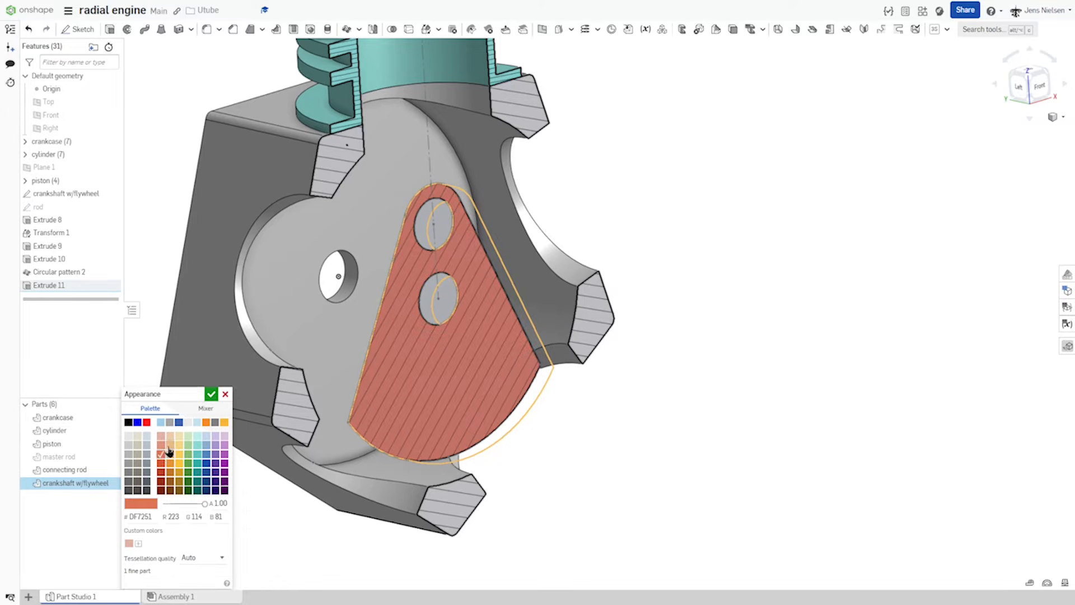
click(170, 446)
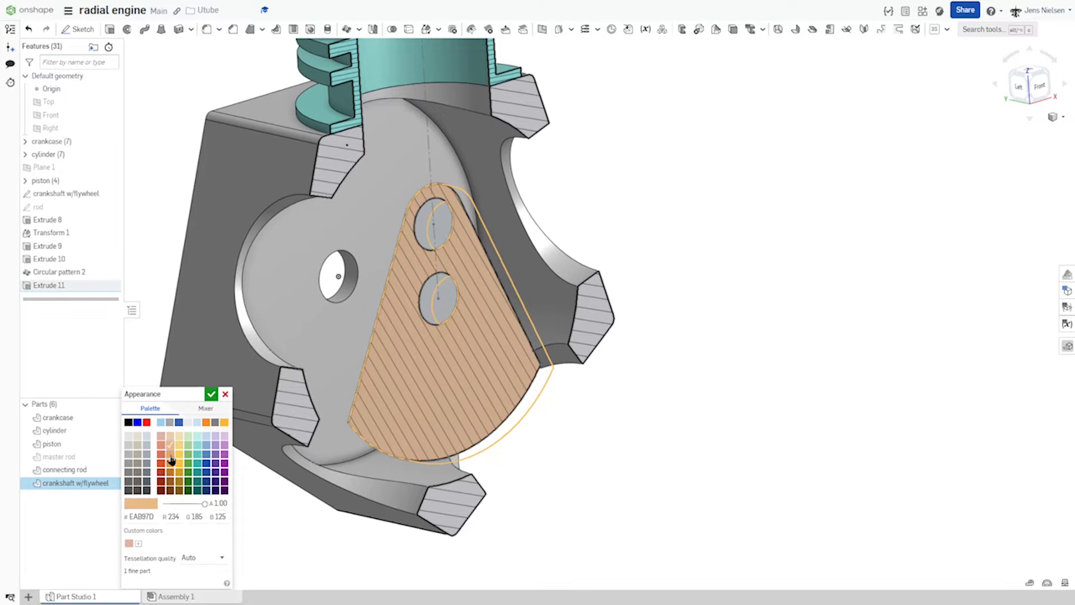
click(170, 464)
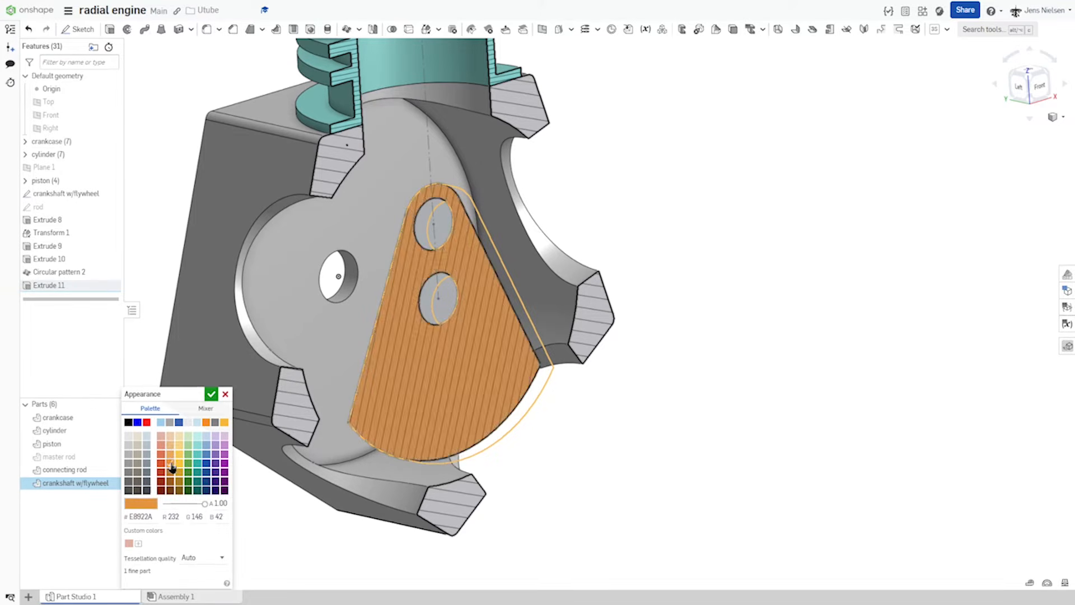
click(211, 394)
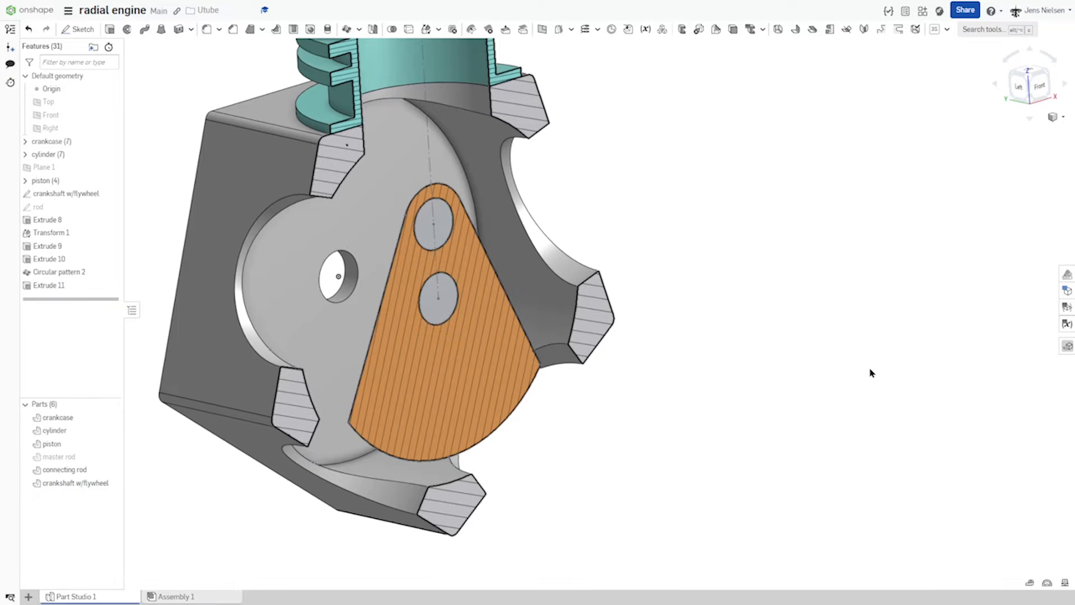
Step: Extrude the sketch's upper circle 18 mm as the crank pin, adding it to the crankshaft w/flywheel part
key(shift+e)
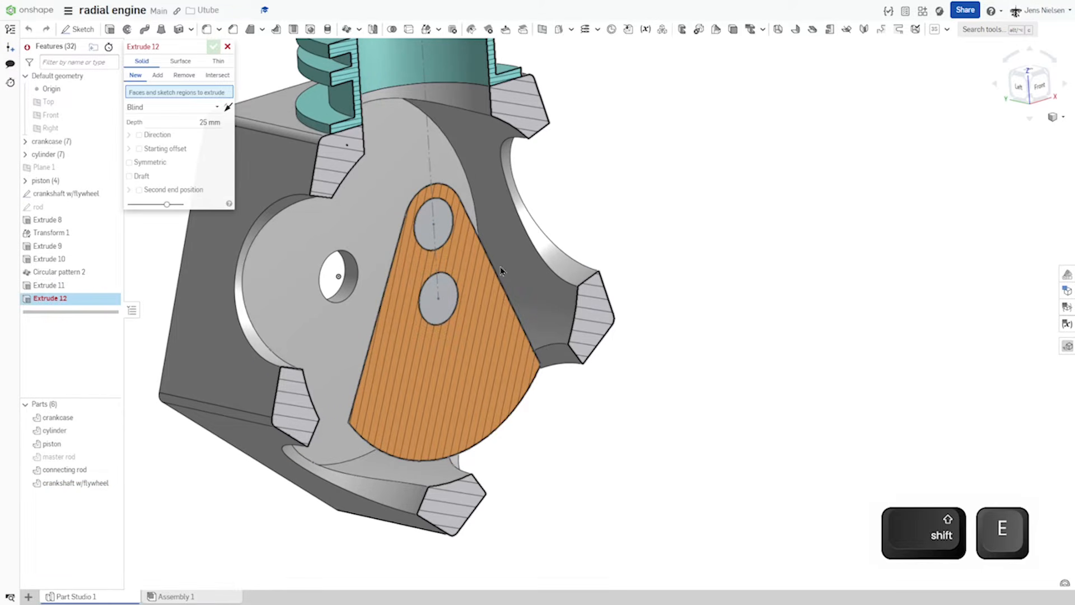
click(446, 223)
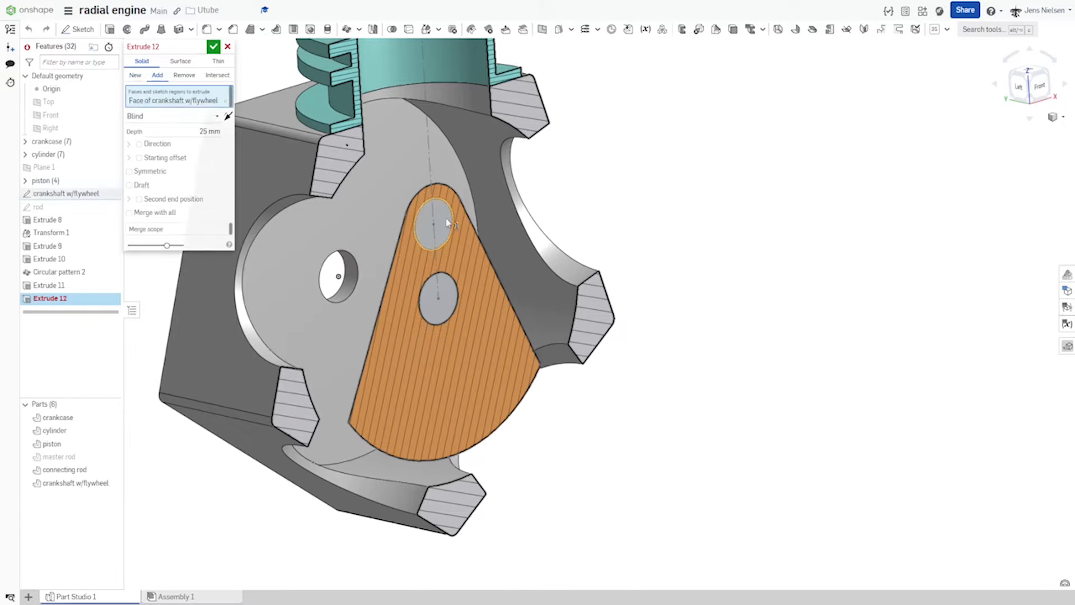
click(210, 132)
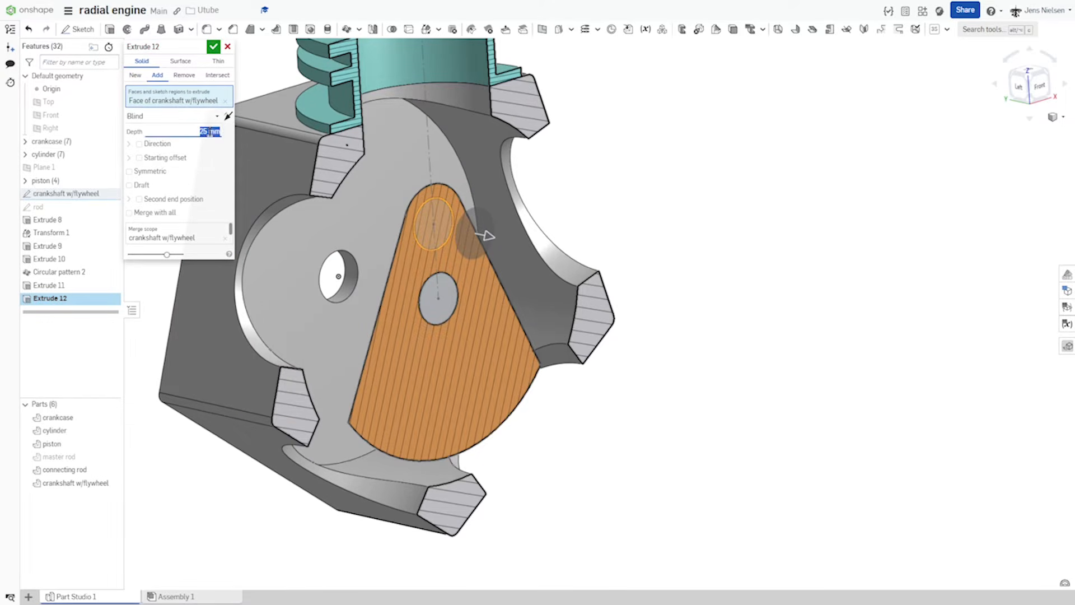
text(18)
key(Return)
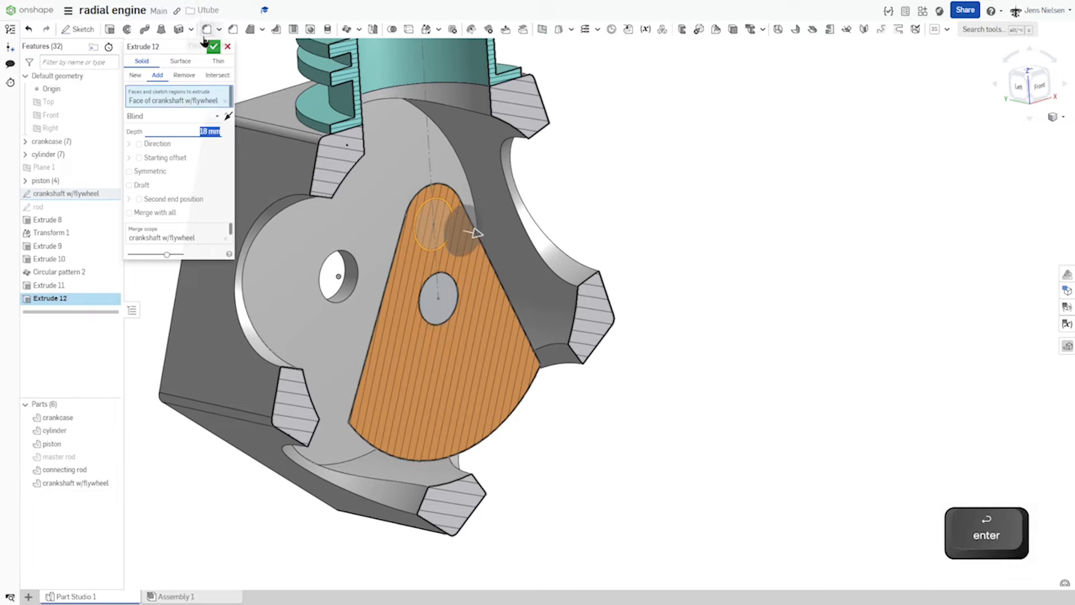
Step: Extrude the sketch's lower circle 112 mm in the reversed direction as the shaft, with crankshaft w/flywheel as the merge scope
key(shift+e)
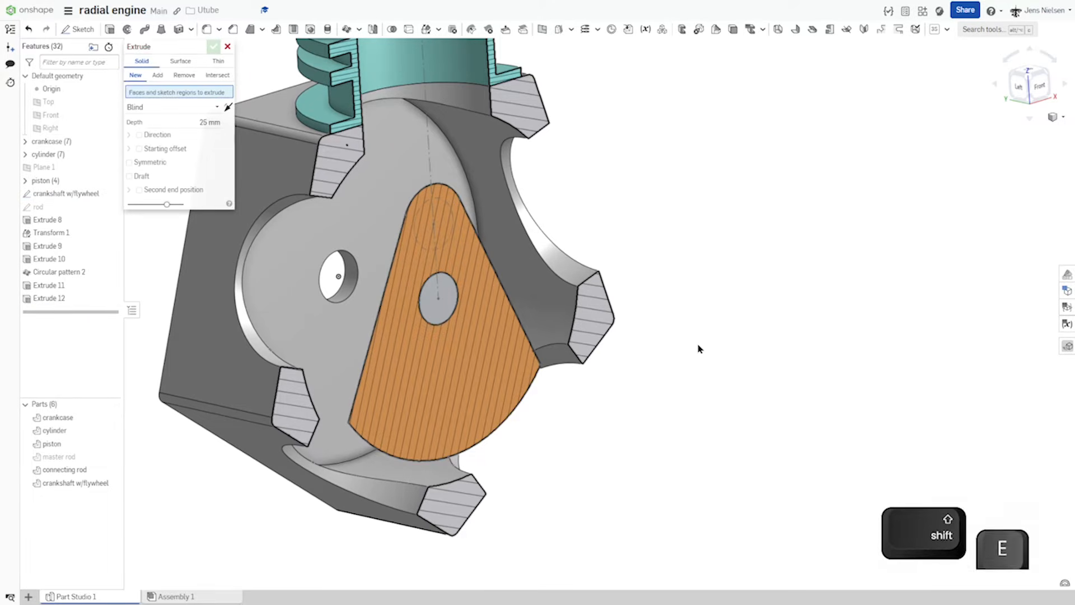
click(456, 303)
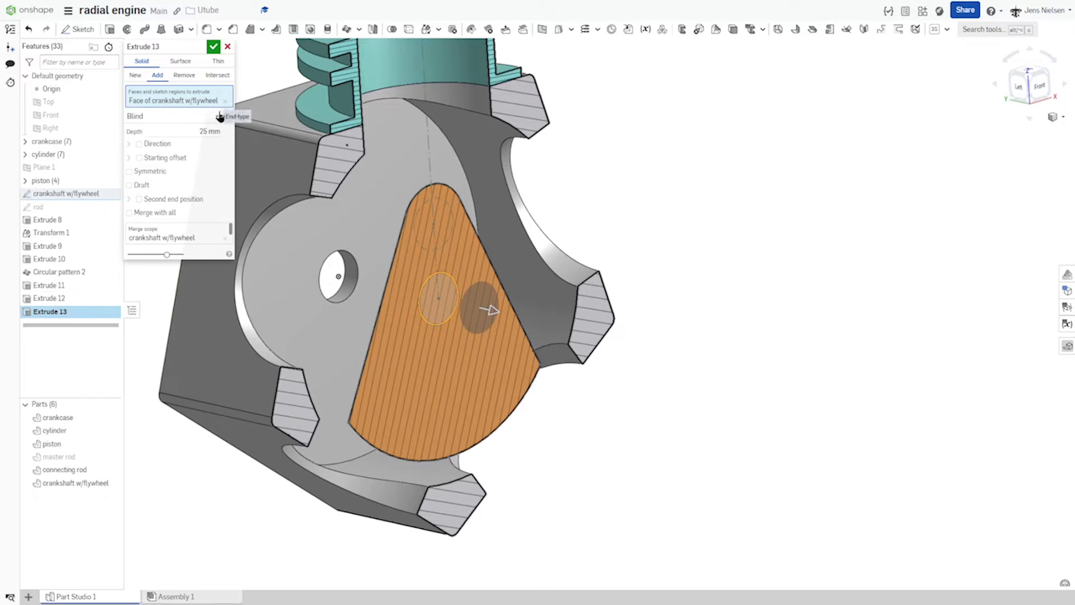
click(228, 117)
click(206, 131)
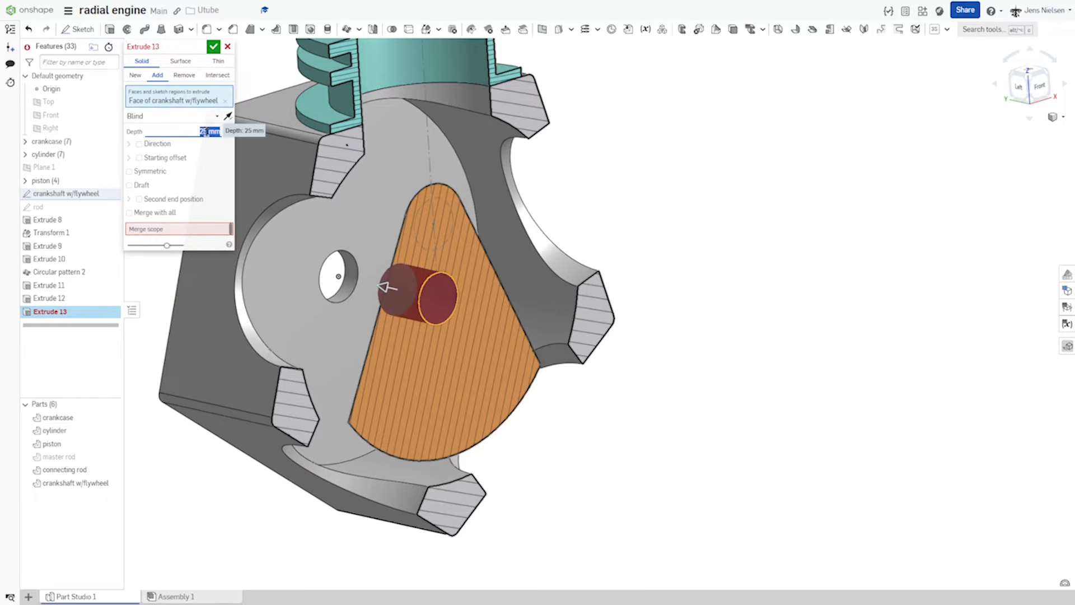
text(11)
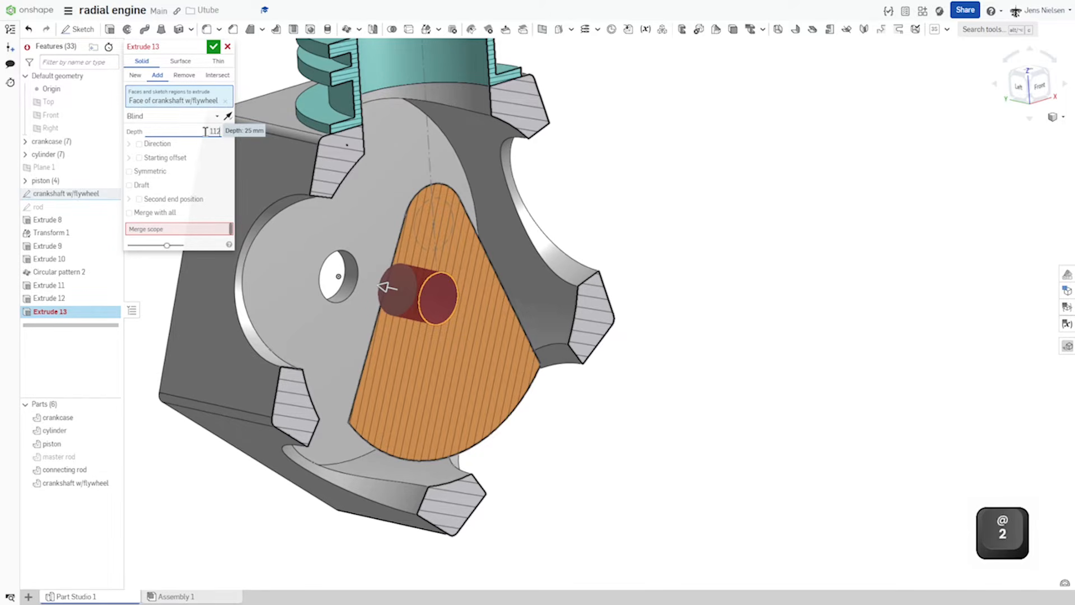
text(2)
click(210, 231)
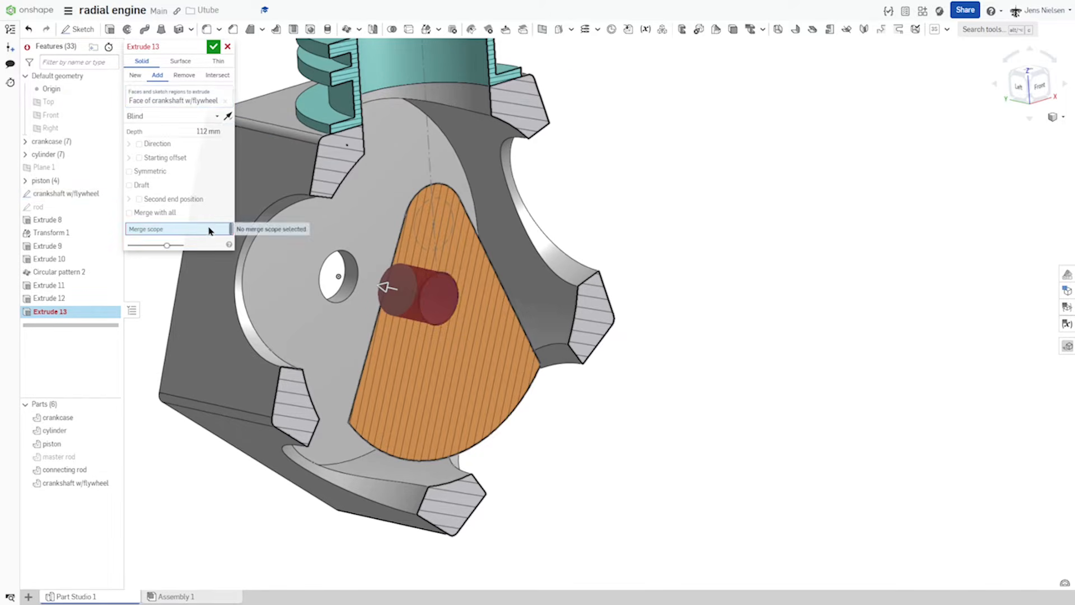
click(255, 254)
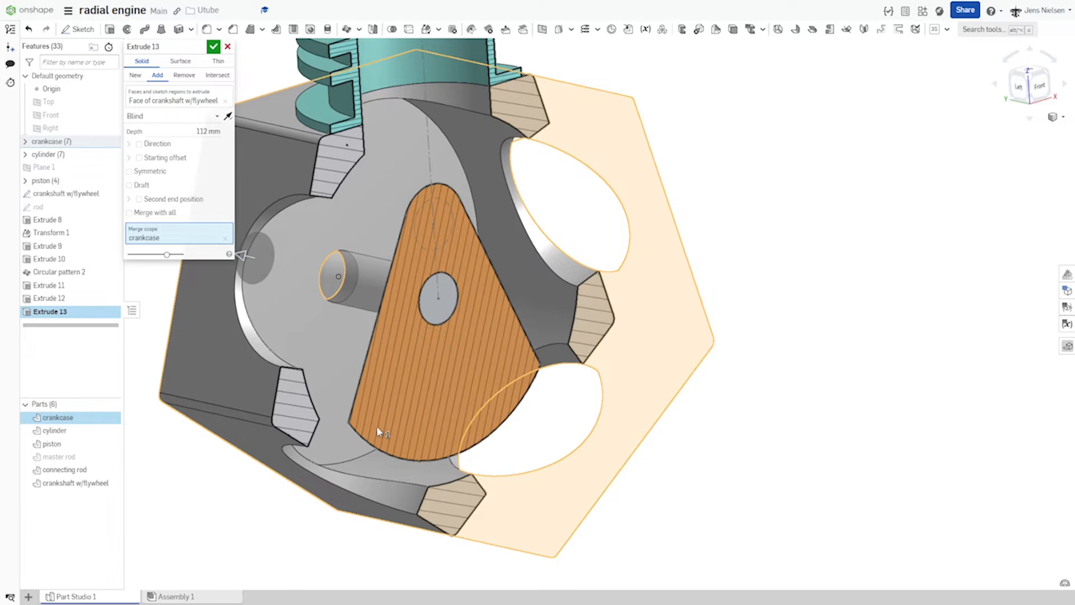
click(226, 240)
click(98, 486)
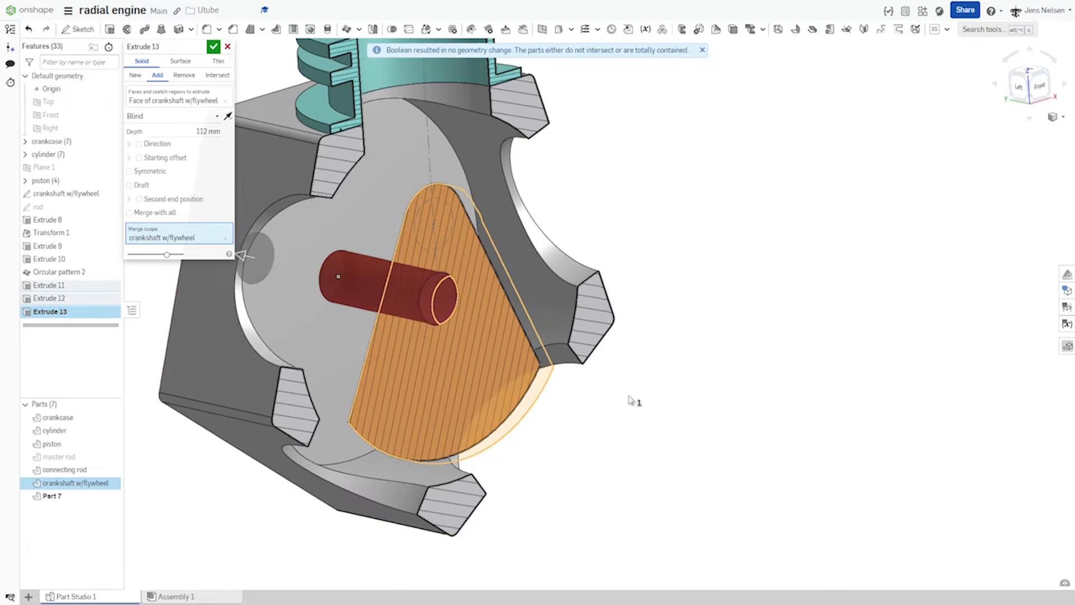
Step: Turn off the section view and finish the shaft extrusion with an Entity starting offset from the flywheel's crank-pin-side face
key(Right)
key(Right)
key(Right)
key(Right)
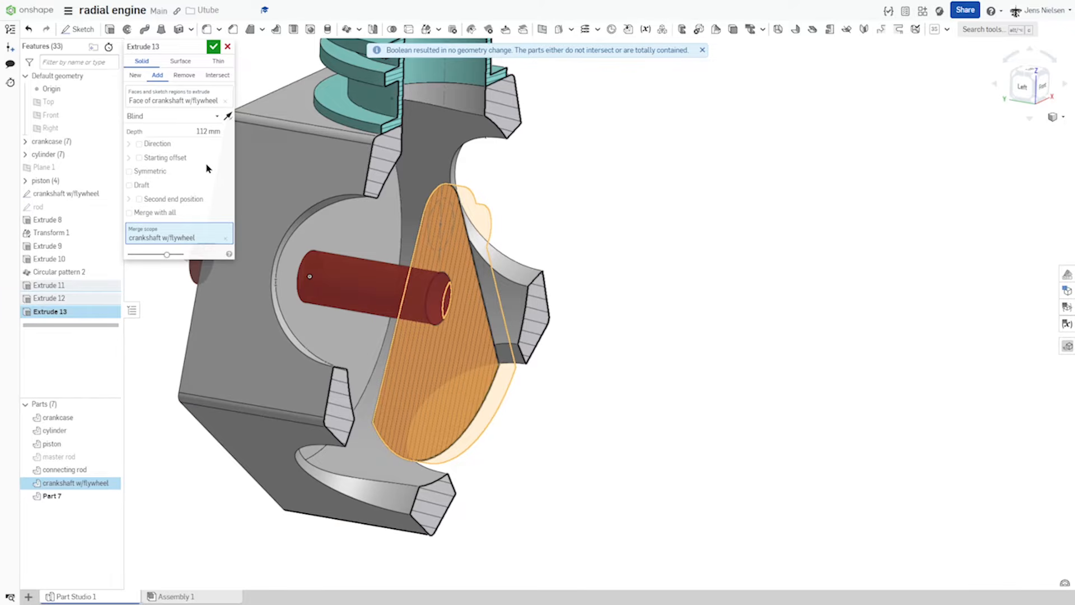
click(139, 158)
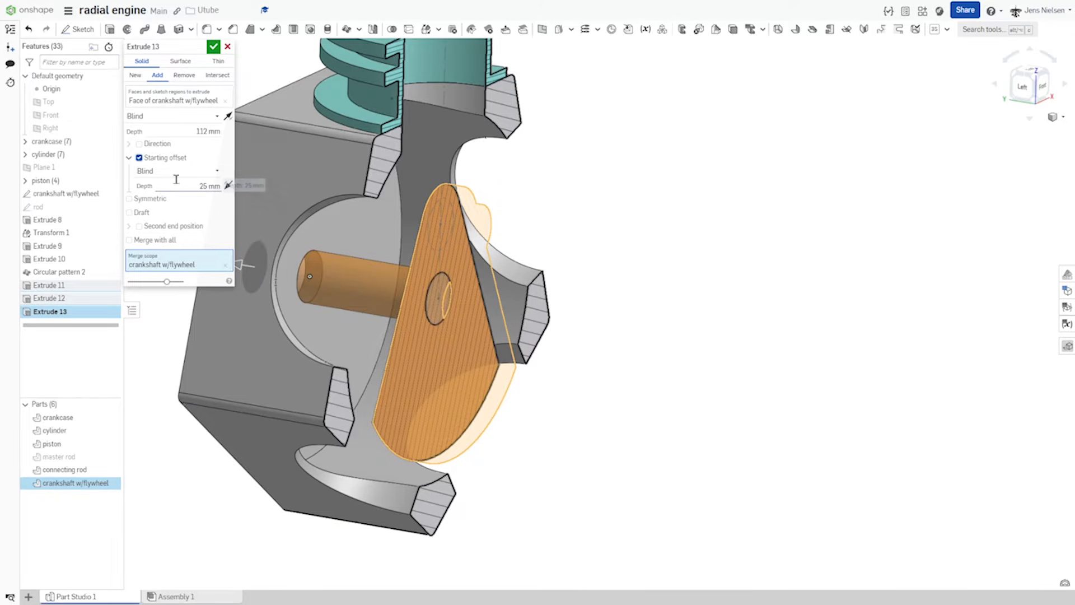
click(217, 171)
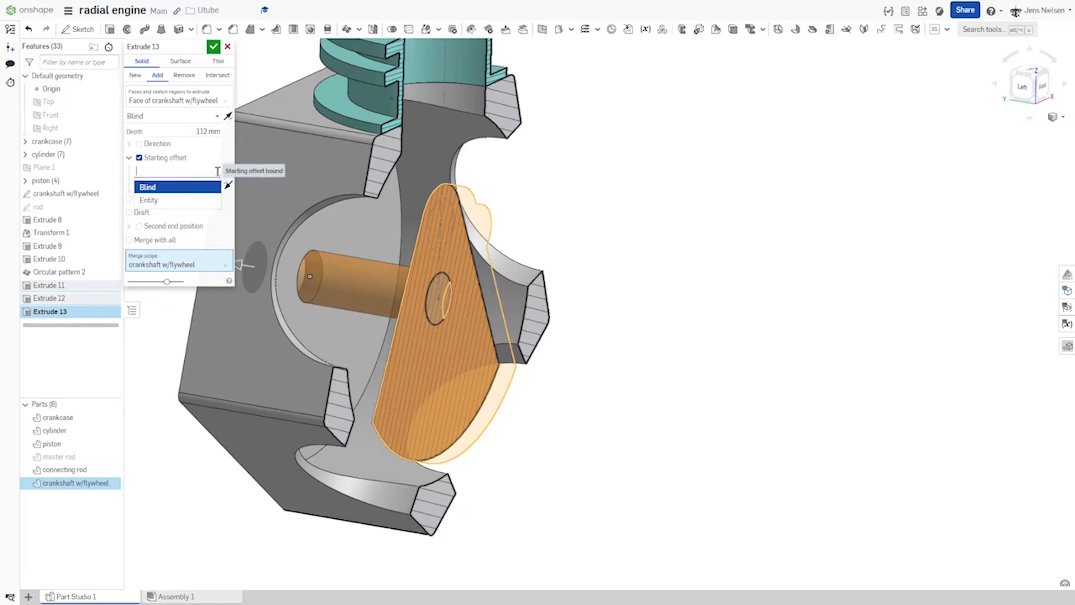
click(169, 202)
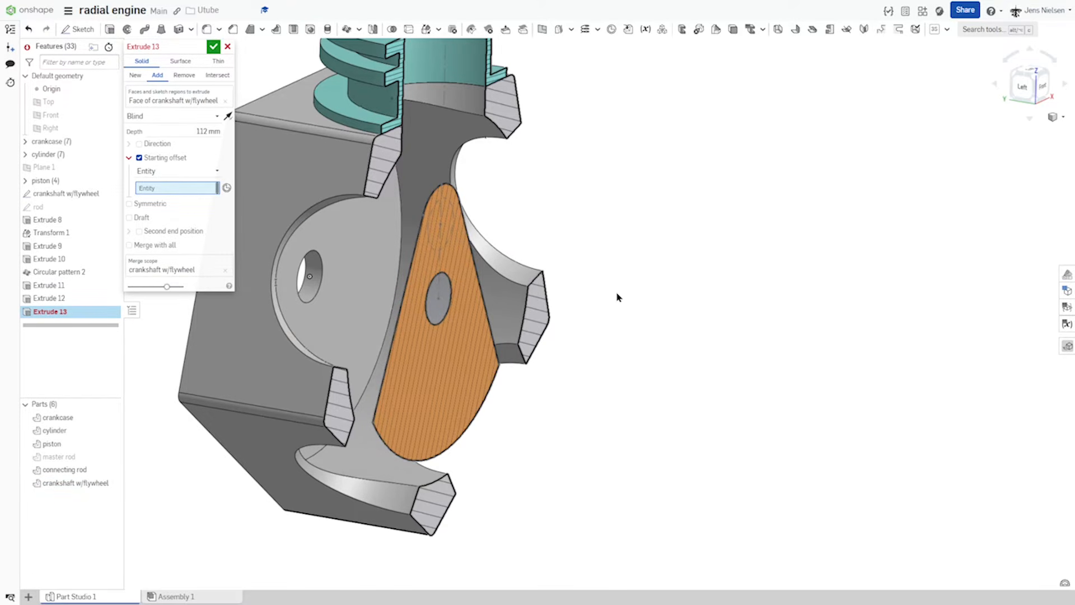
click(1054, 117)
click(1022, 278)
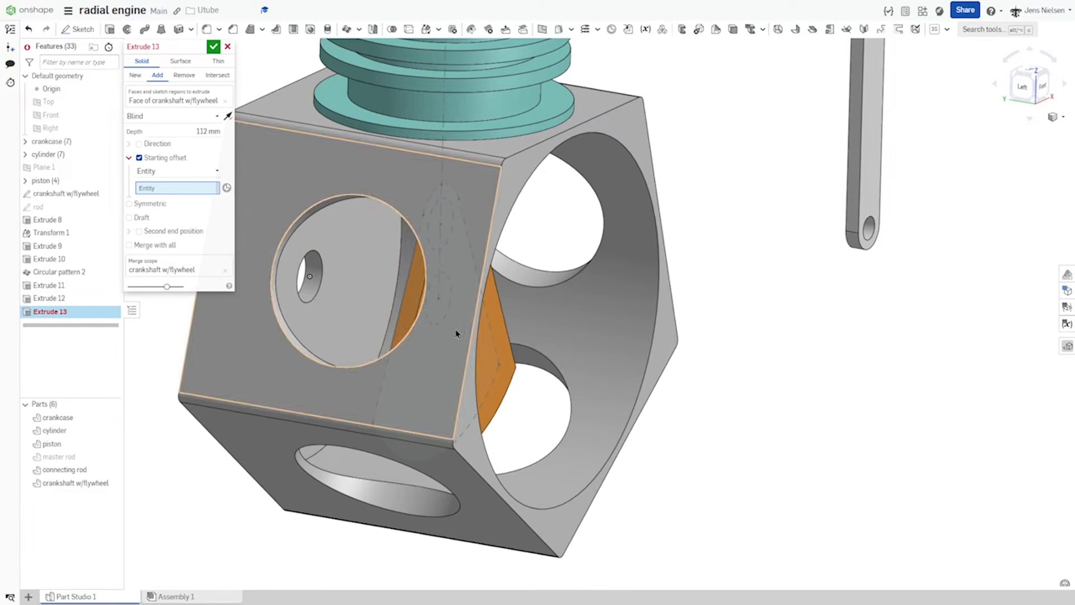
click(490, 347)
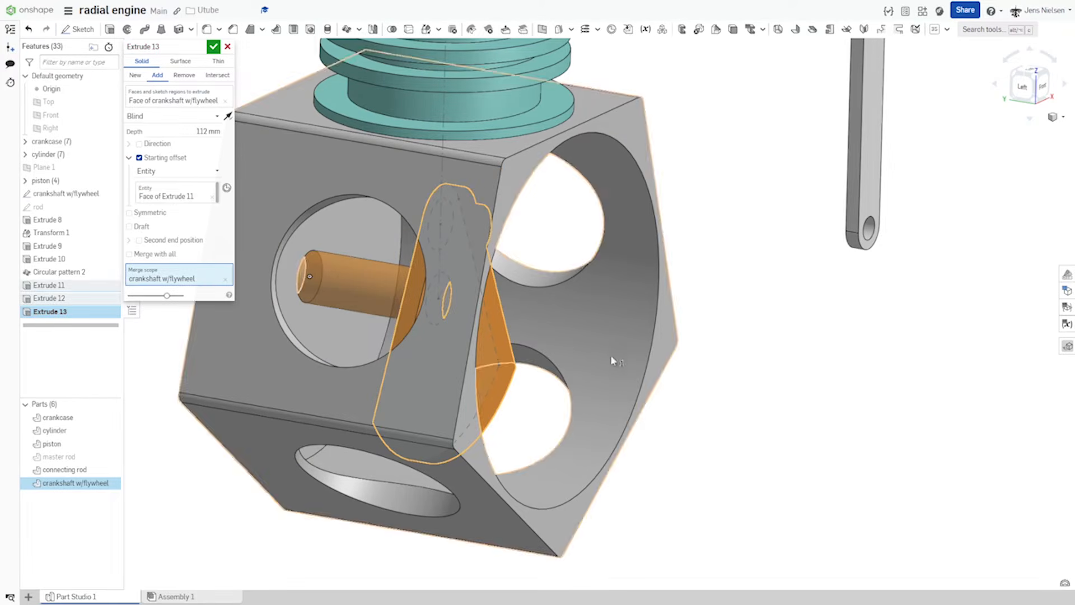
scroll(774, 340, down, 2)
right_drag(774, 342, 760, 332)
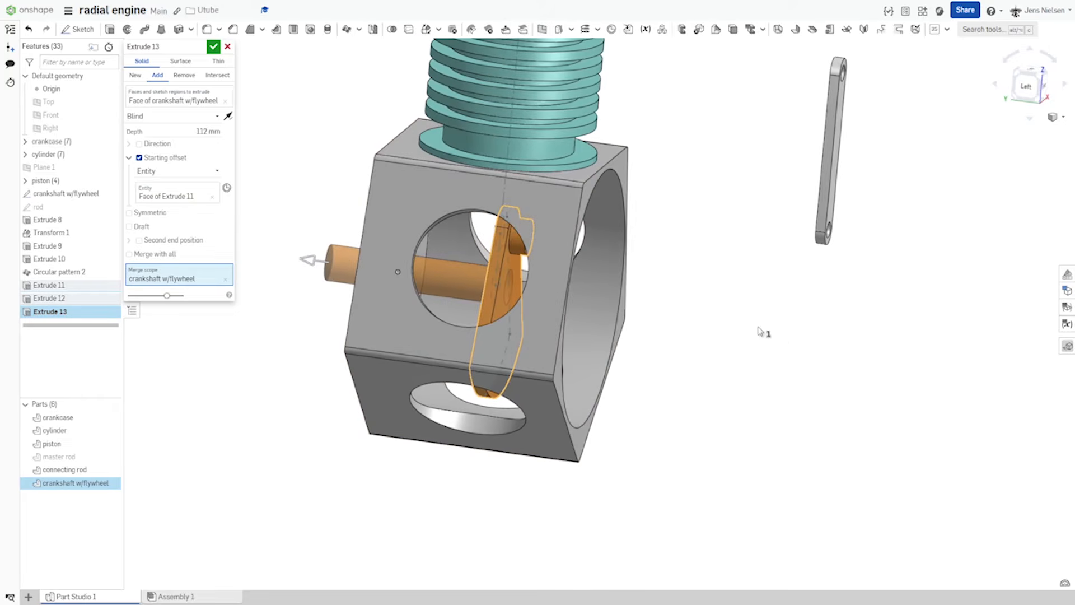
click(213, 48)
right_drag(789, 303, 788, 304)
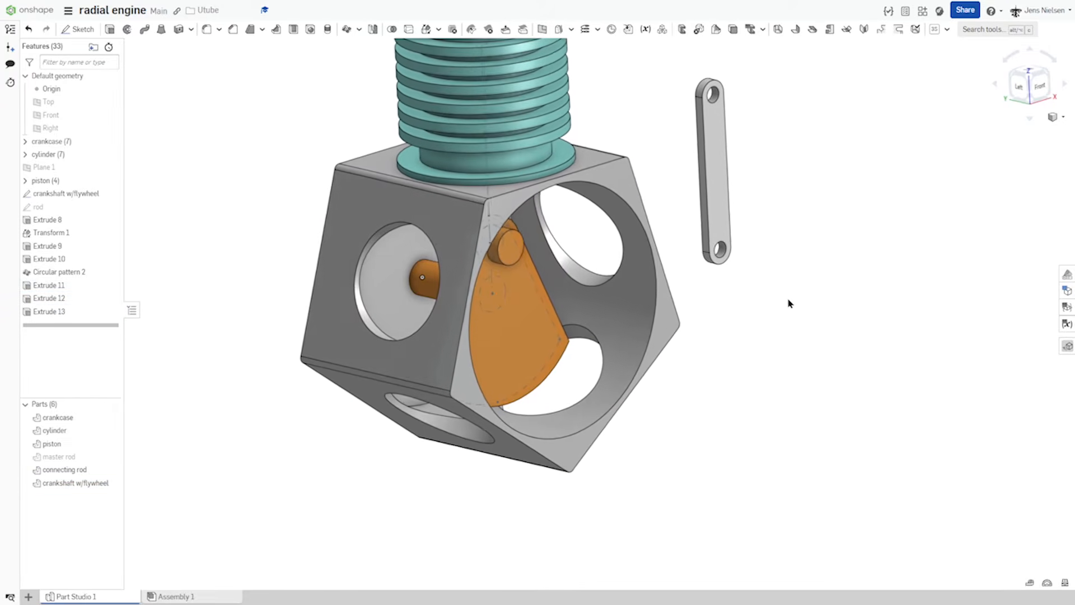
mouse_move(105, 458)
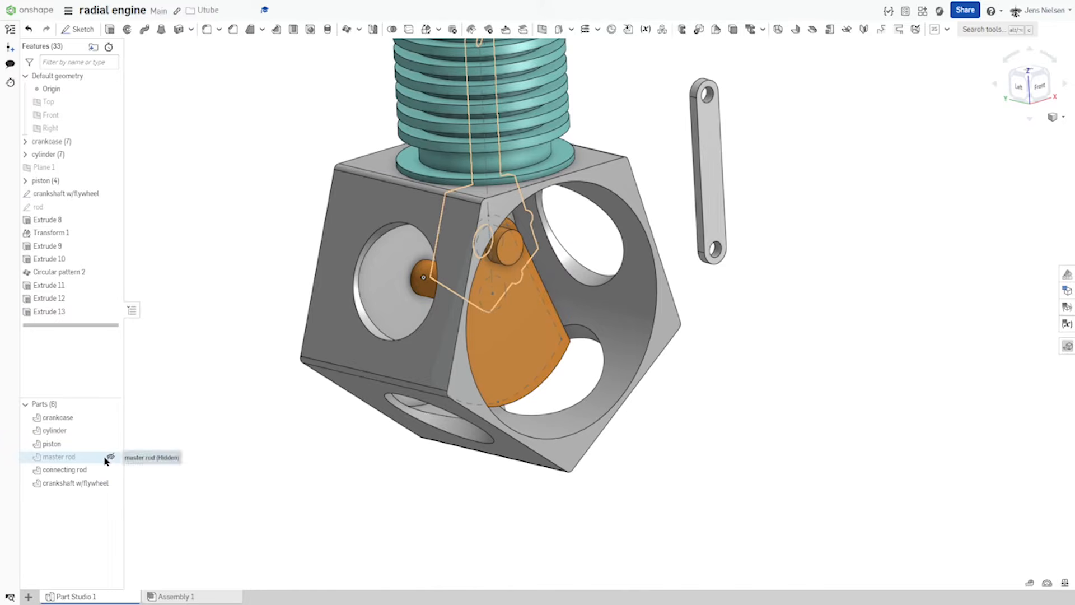
Step: Unhide the master rod, set its and the connecting rod's appearance to grey 808080, and hide the crankshaft w/flywheel sketch
click(110, 457)
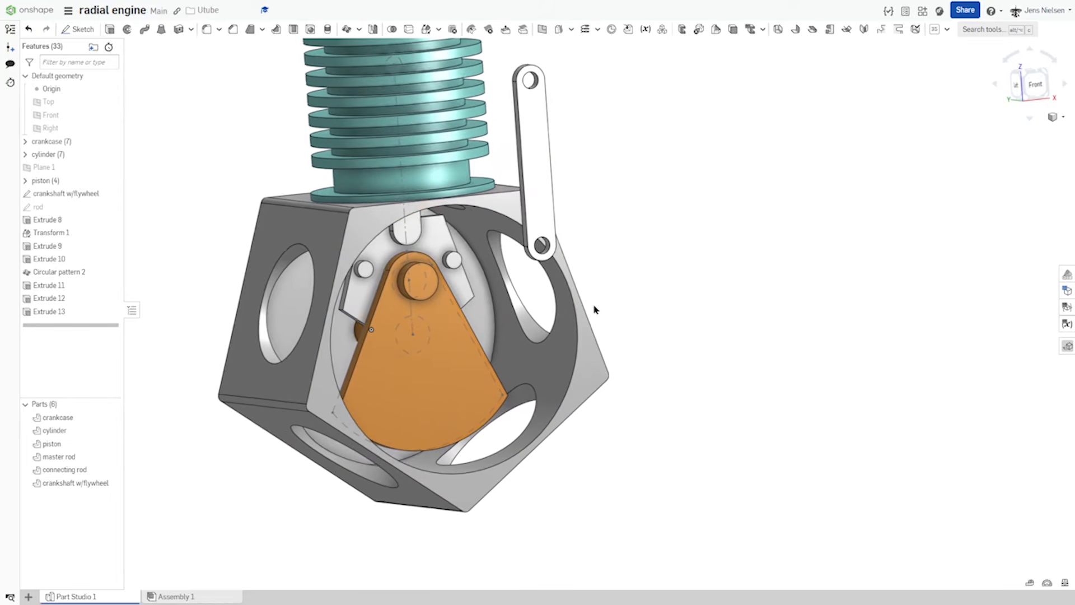
click(543, 215)
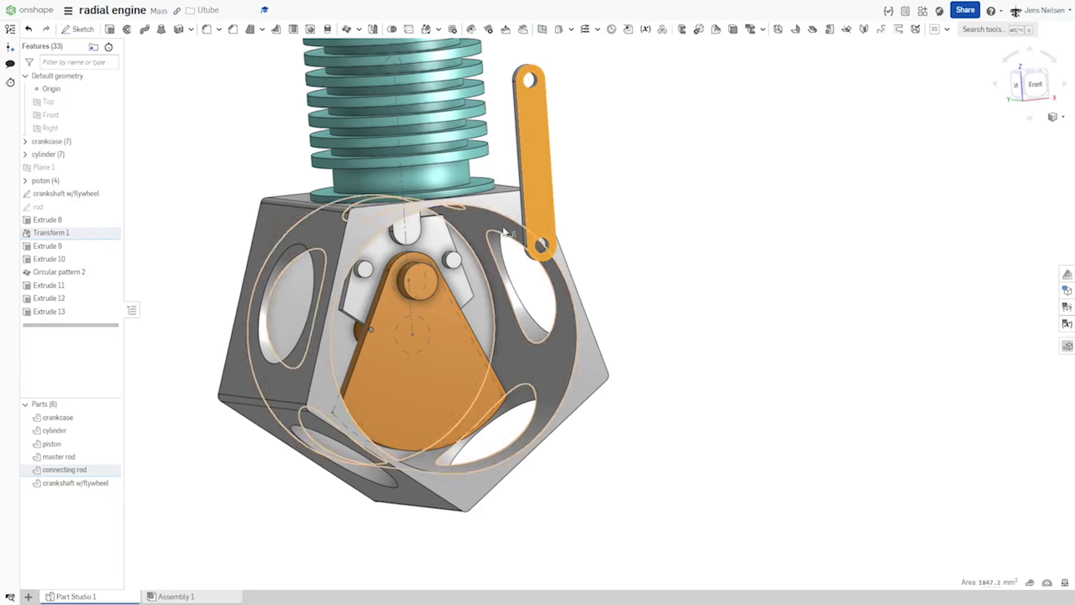
shift+click(62, 459)
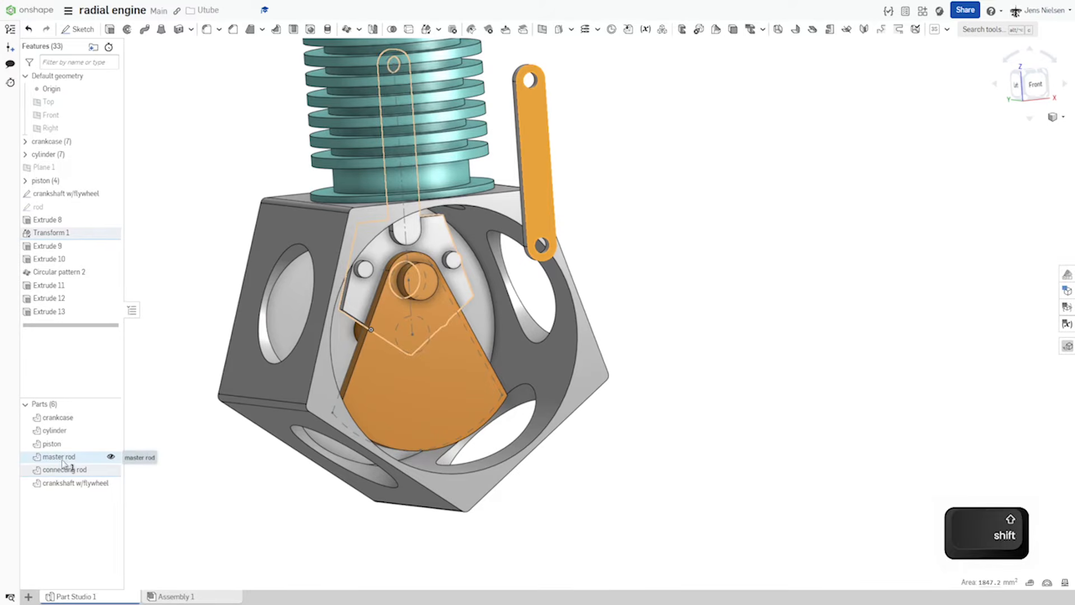
right_click(62, 461)
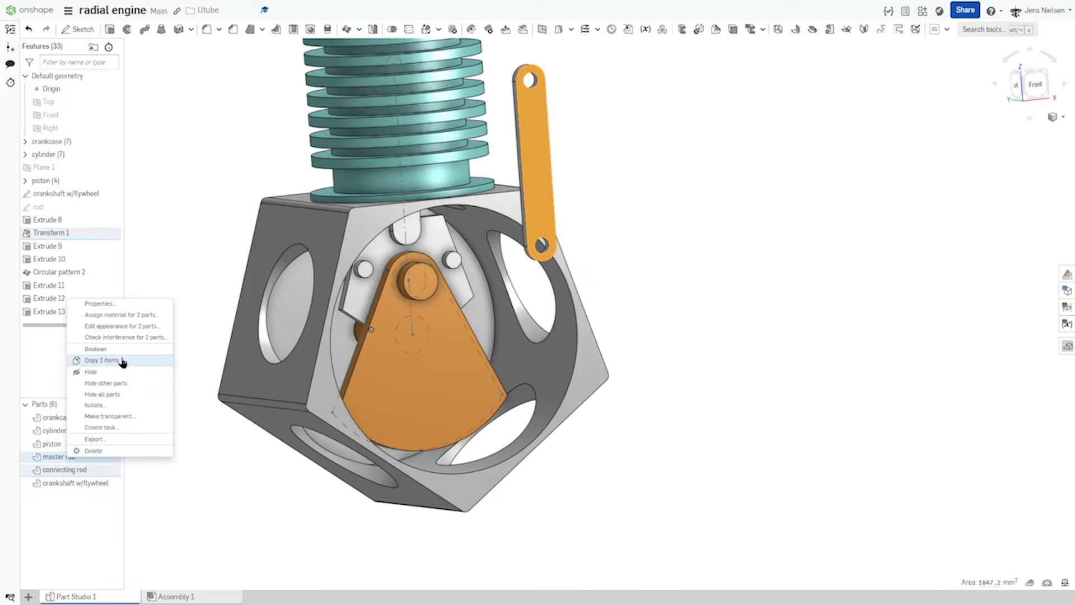
click(142, 327)
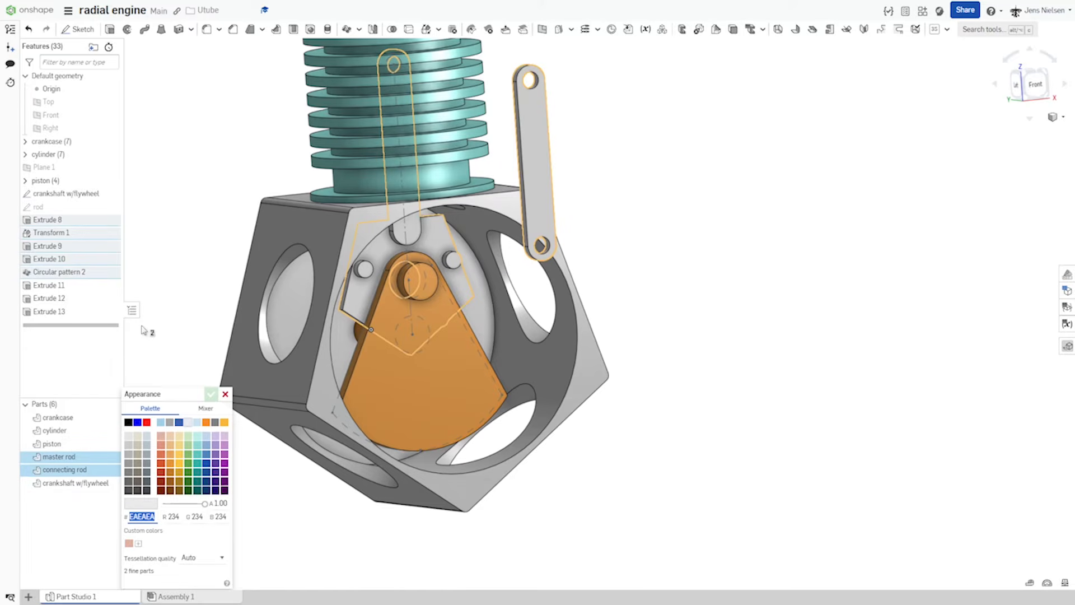
click(129, 479)
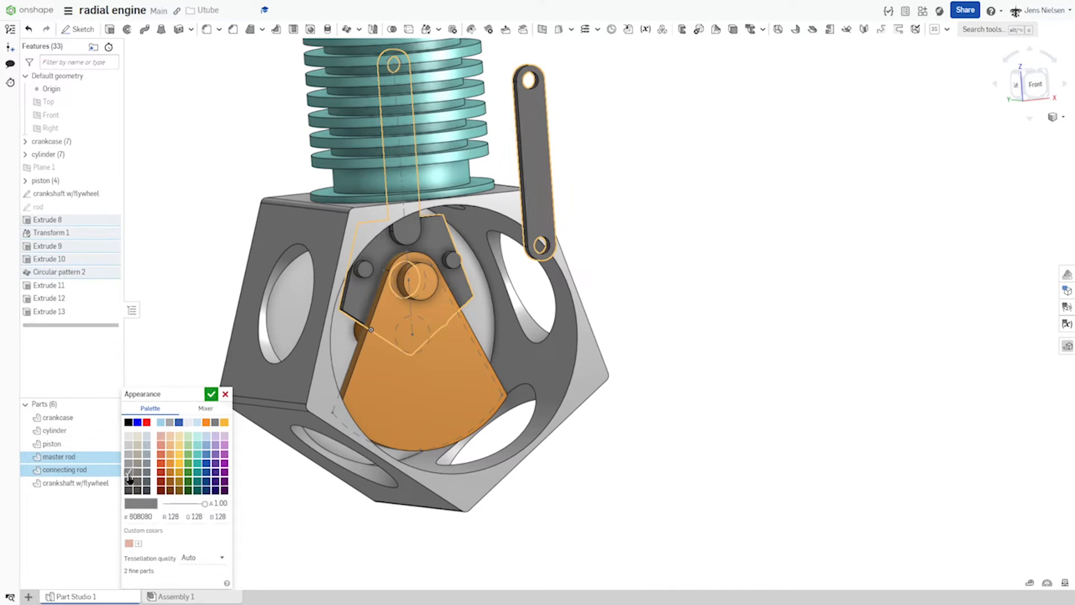
click(211, 395)
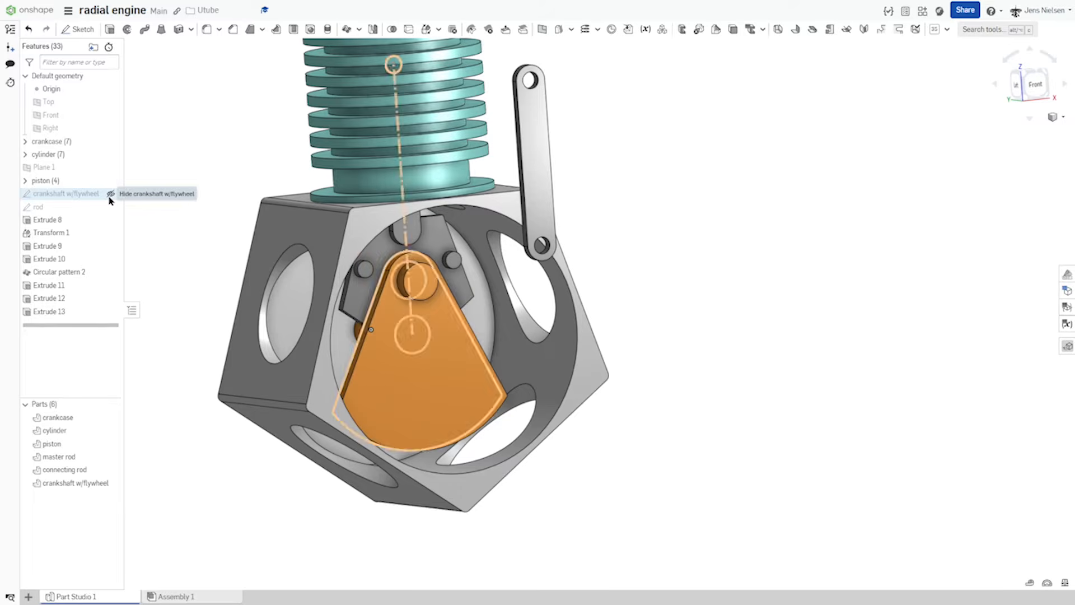
click(108, 193)
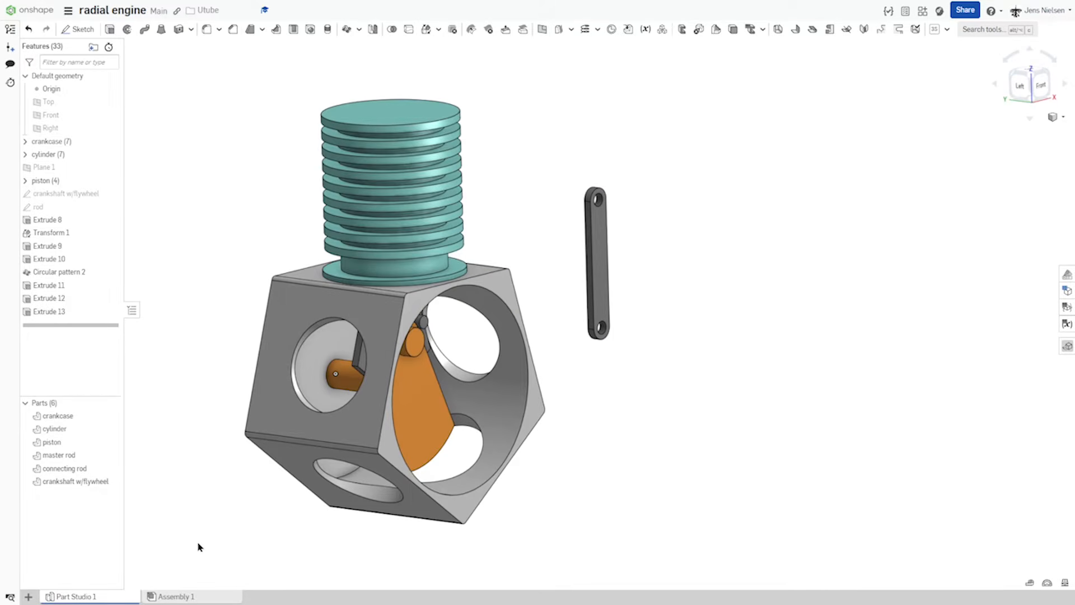
Step: Switch to Assembly 1 and insert all parts of Part Studio 1 together, placing them beside the origin
click(177, 597)
click(1063, 119)
click(1035, 266)
click(97, 30)
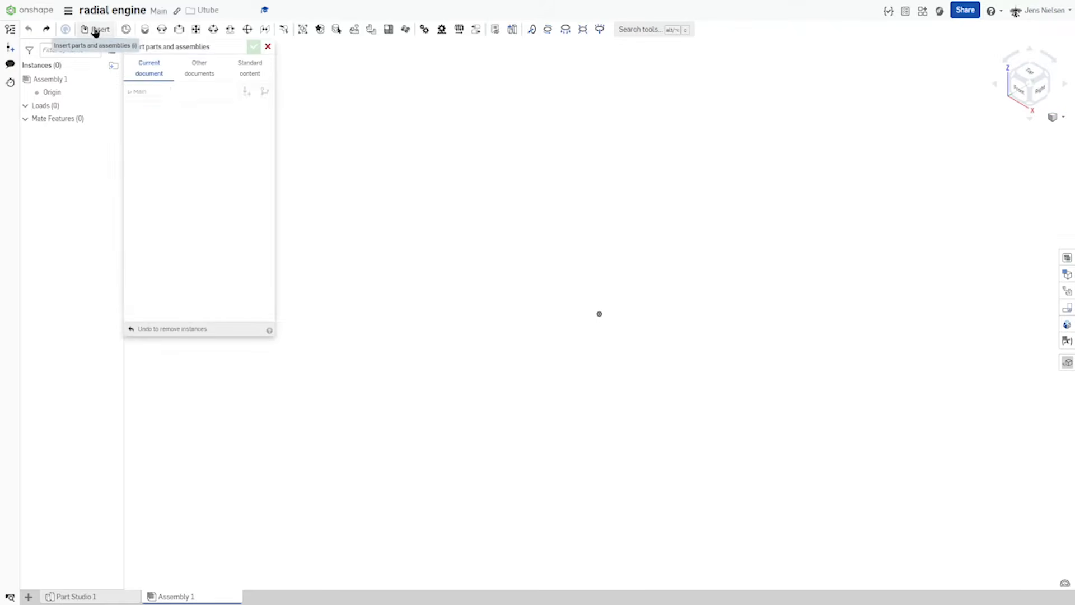
click(174, 169)
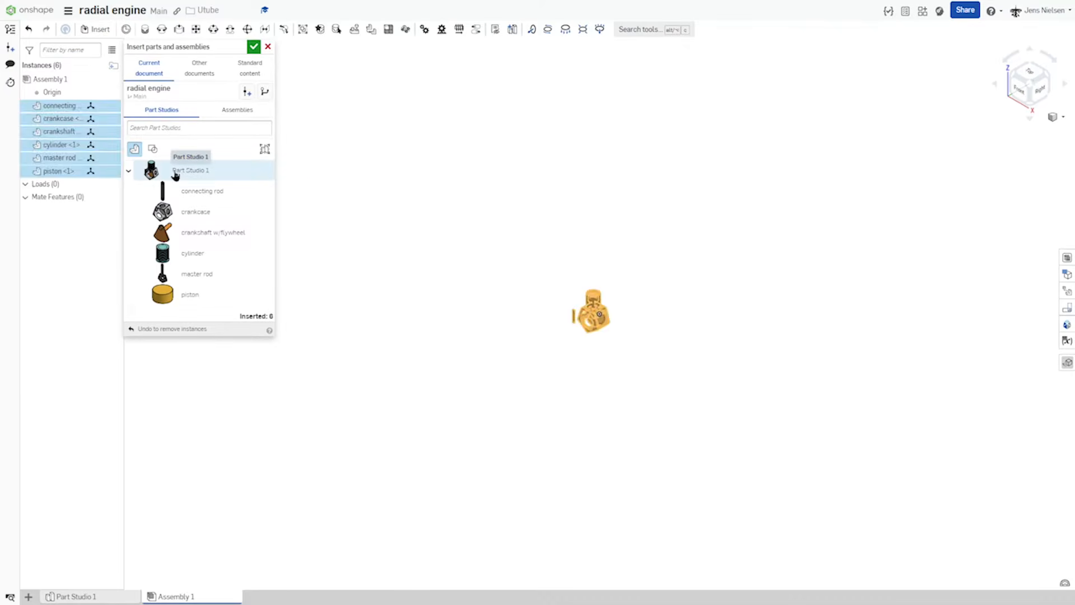
click(565, 317)
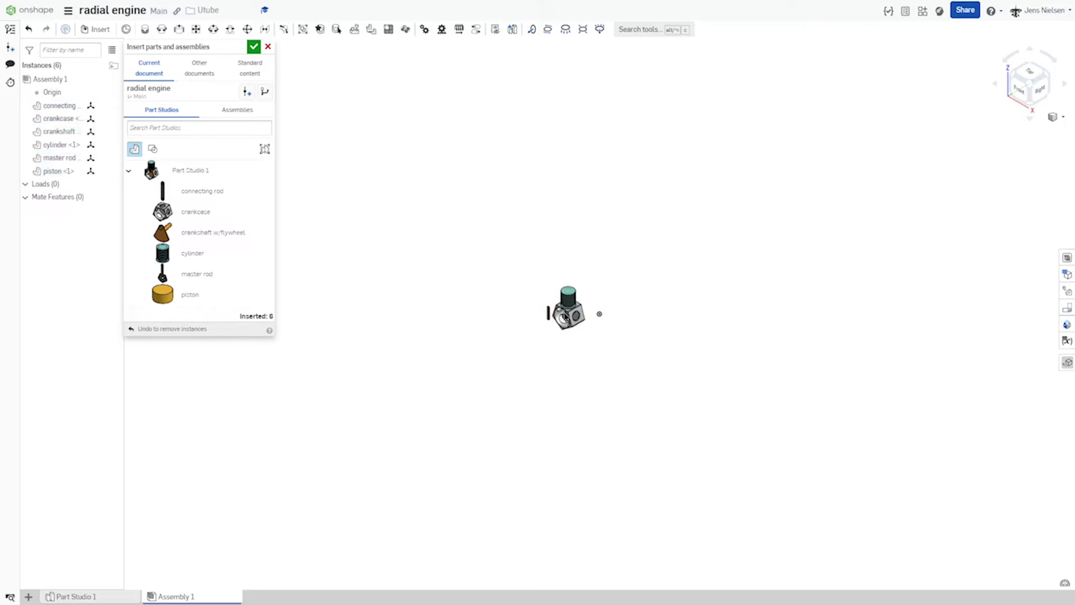
click(266, 49)
Step: Move the cylinder, piston, connecting rod, master rod and crankshaft out of the crankcase so the parts are spread apart
key(f)
right_drag(792, 221, 496, 285)
drag(411, 304, 778, 200)
drag(574, 235, 747, 166)
drag(576, 205, 652, 121)
drag(563, 220, 875, 220)
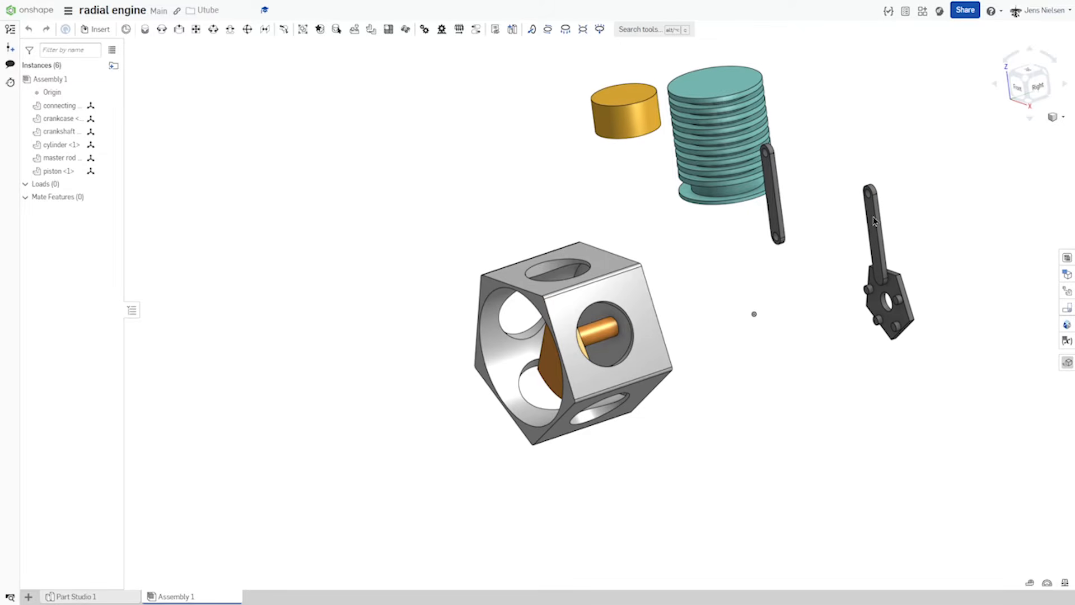
drag(599, 330, 824, 261)
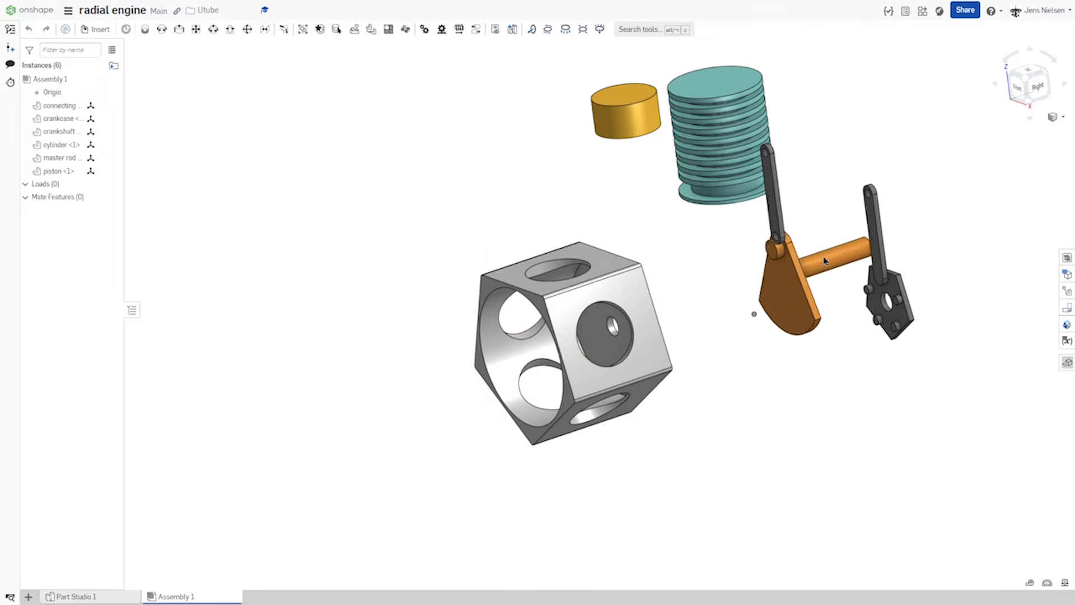
Step: Fix the crankcase in place in the assembly
scroll(737, 363, up, 1)
scroll(736, 363, up, 1)
right_drag(737, 363, 606, 401)
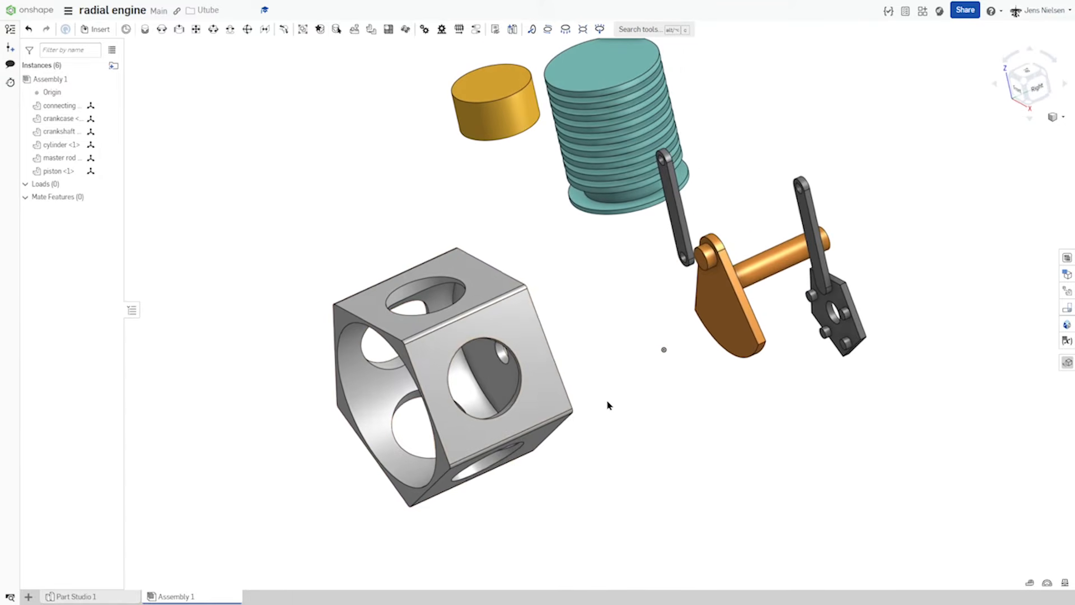
right_click(369, 414)
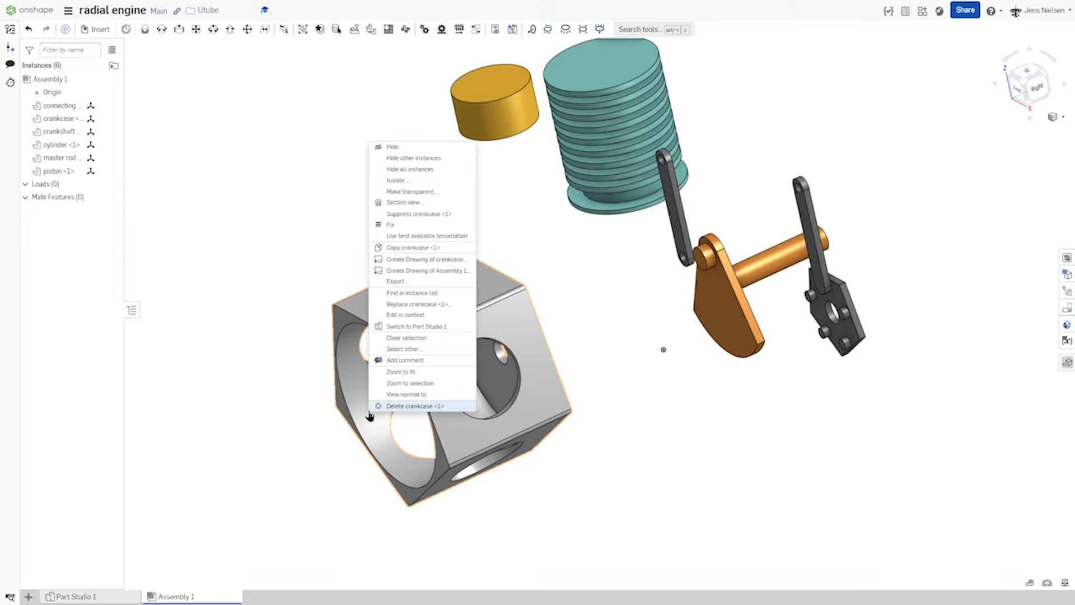
click(401, 225)
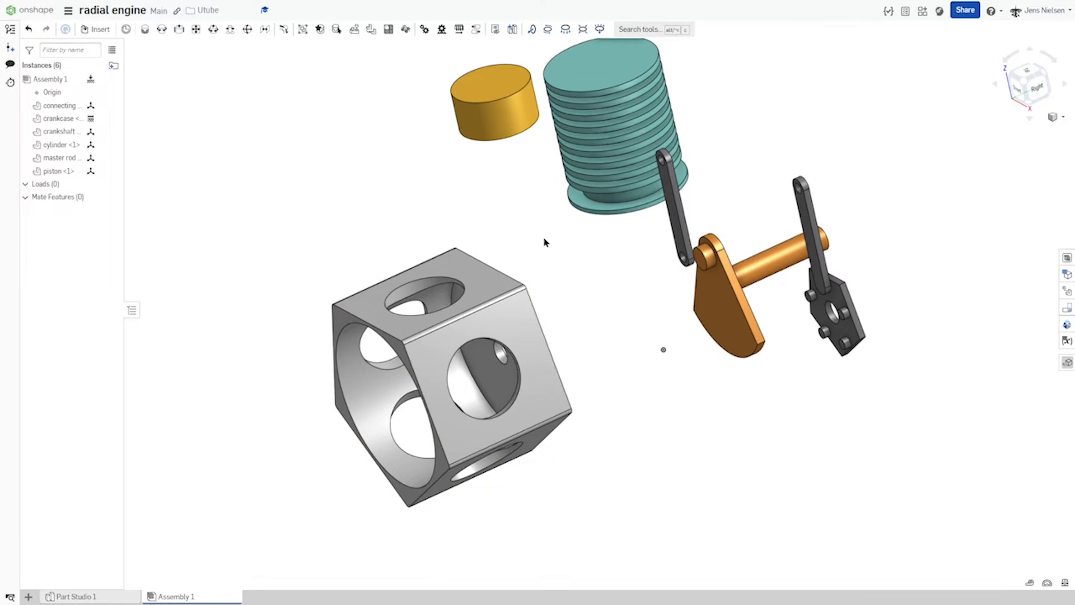
Step: Fasten the cylinder to the crankcase with a Fastened mate between the cylinder's bottom bore edge and the crankcase's upper hole edge
click(144, 29)
right_drag(556, 255, 659, 210)
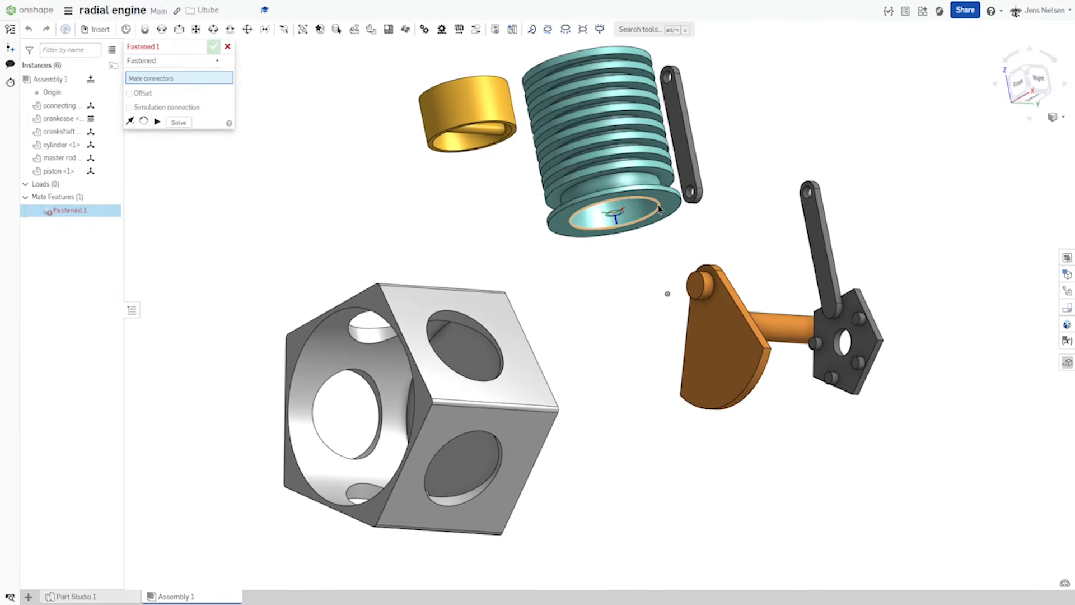
click(659, 210)
right_drag(659, 210, 453, 275)
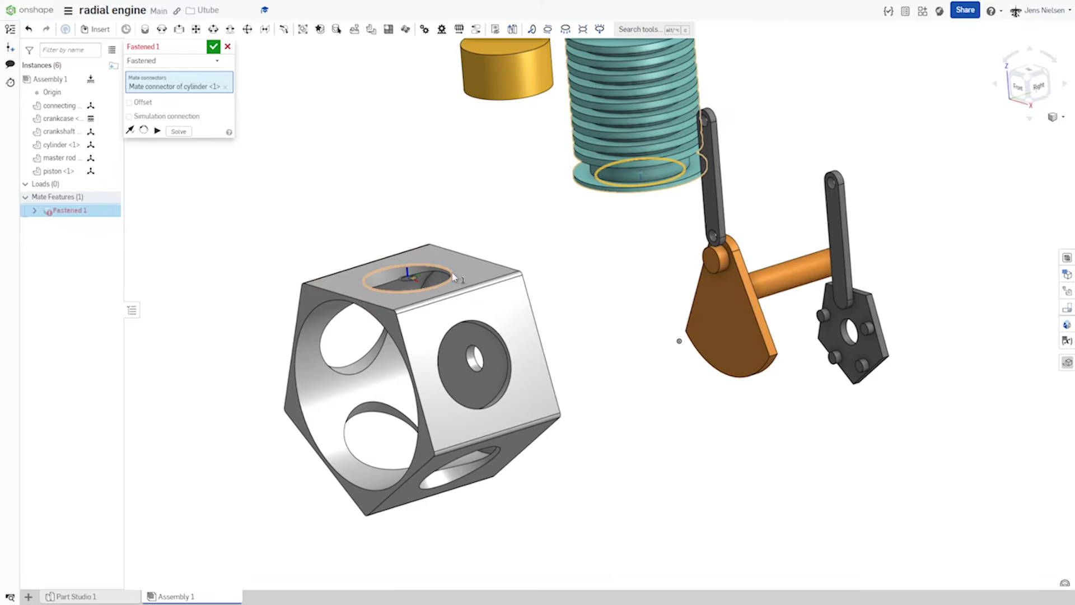
click(453, 276)
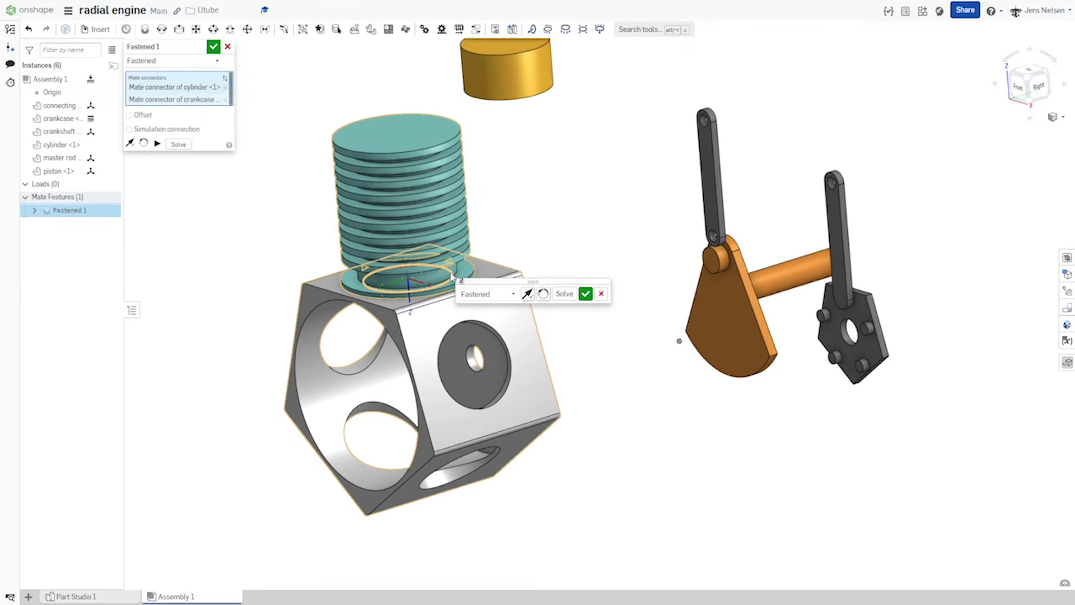
click(583, 292)
Step: Create a section view parallel to the crankcase's open front face, offset -56 mm, cutting through the cylinder and crankcase
right_drag(600, 281, 604, 253)
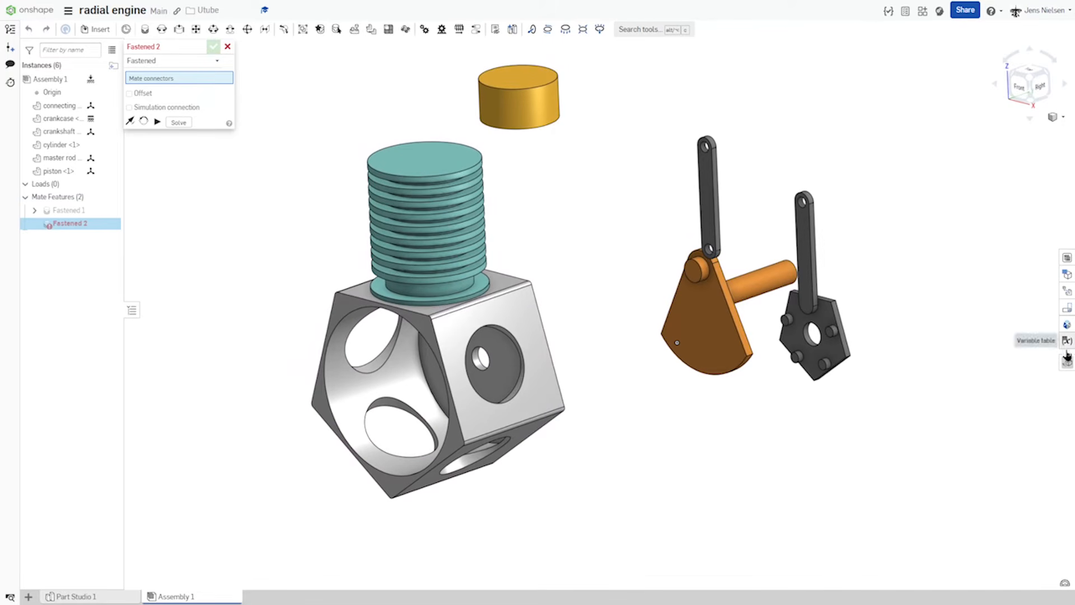
click(1064, 117)
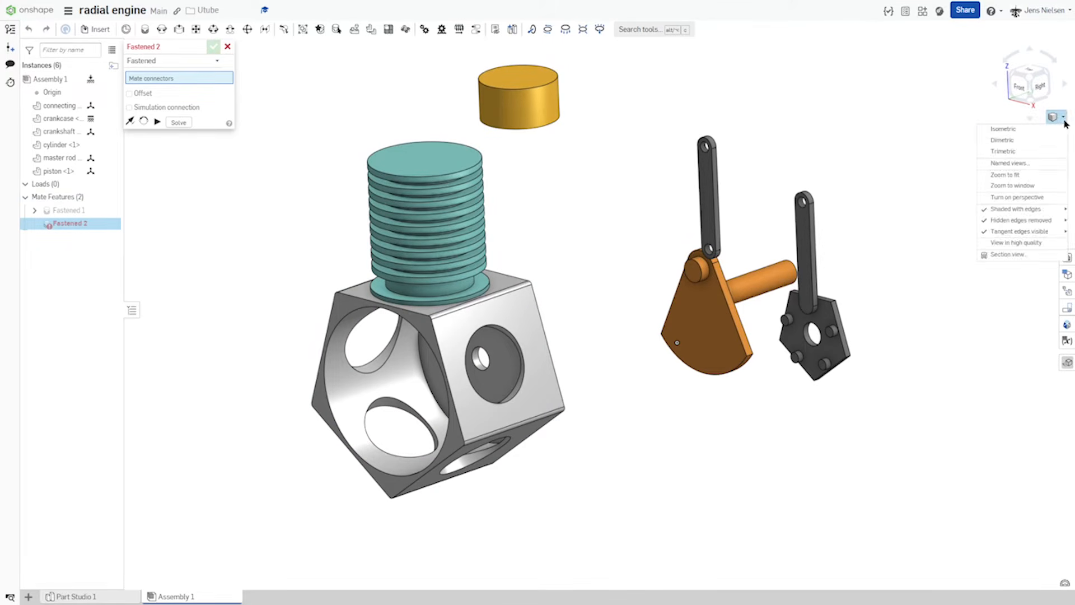
click(1010, 254)
click(425, 326)
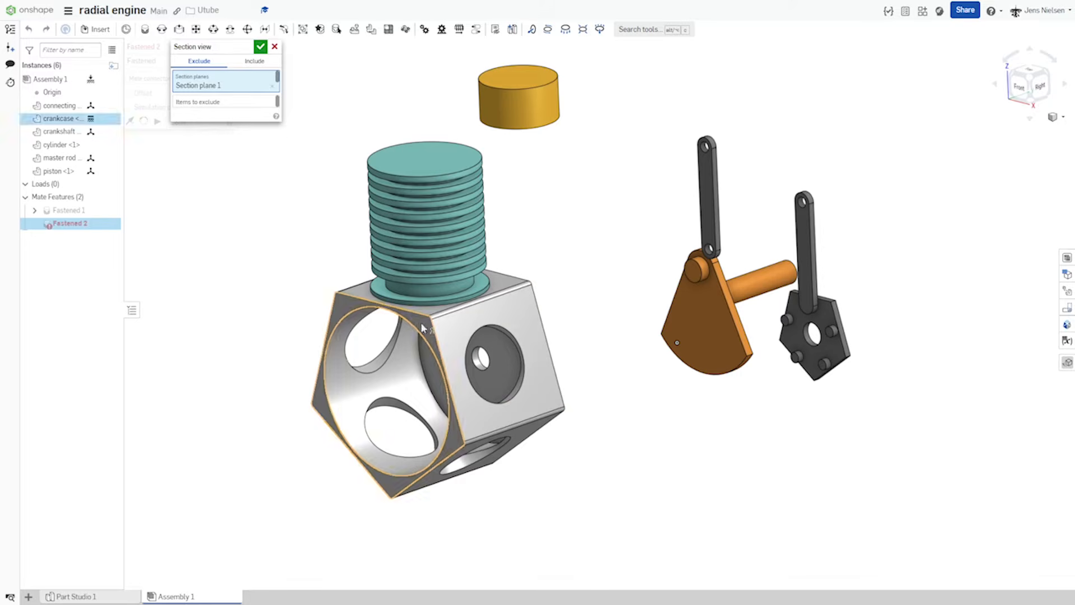
drag(358, 410, 400, 399)
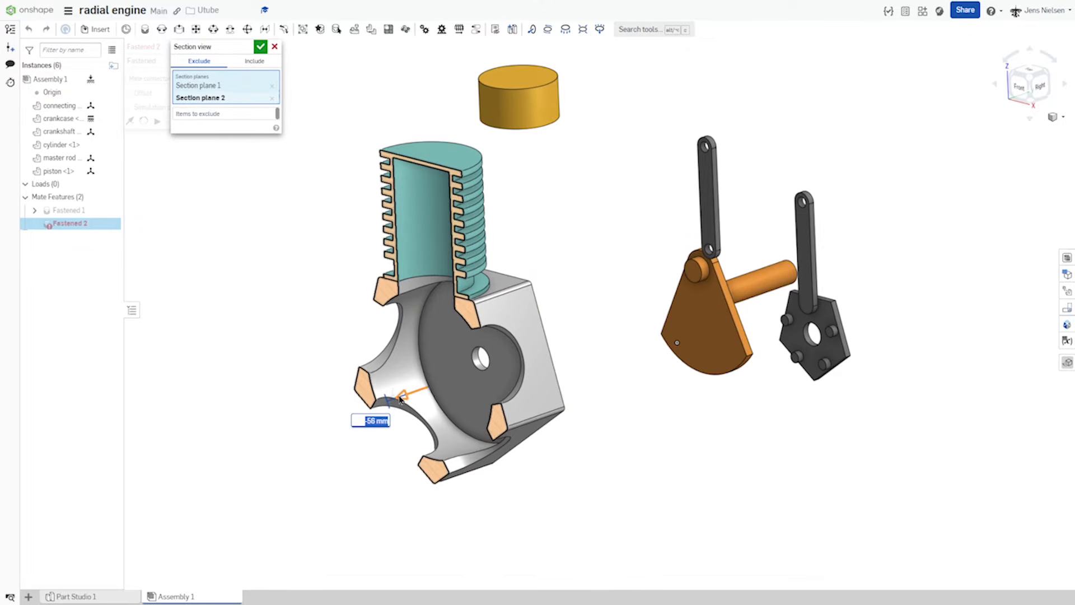
click(260, 48)
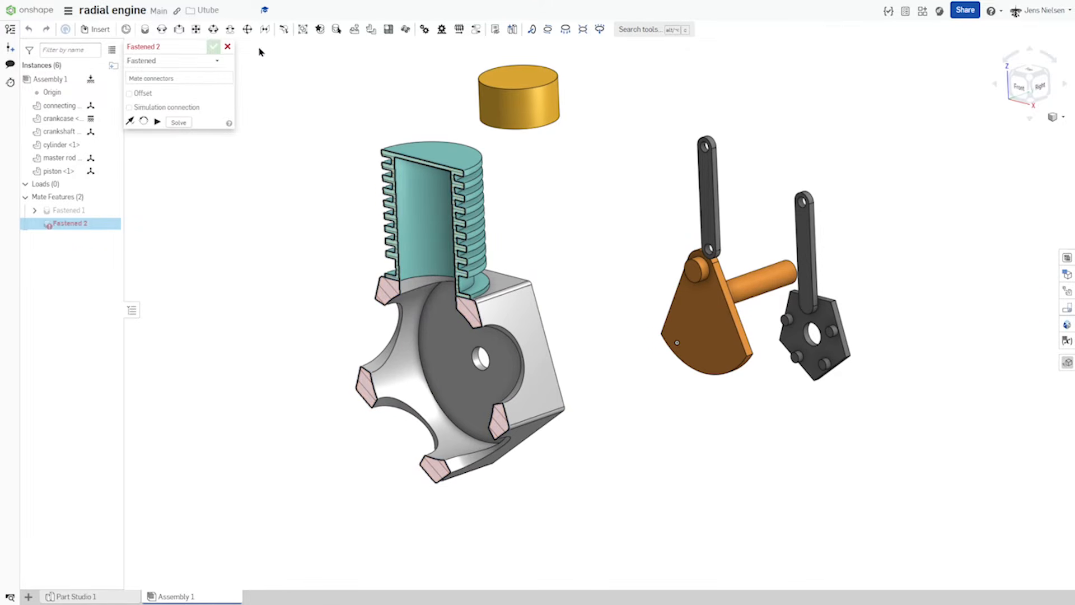
Step: Add a Slider mate between the centre of the piston's top face and the centre of the cylinder bore's closed inner end
click(179, 30)
scroll(498, 92, up, 2)
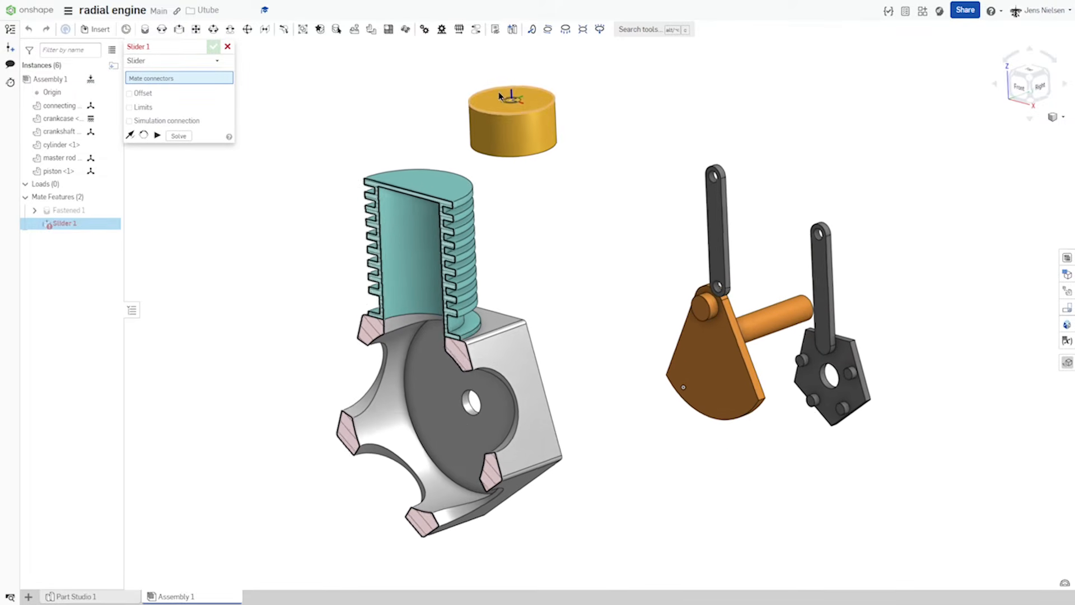
click(510, 100)
scroll(388, 211, up, 2)
right_drag(387, 210, 430, 190)
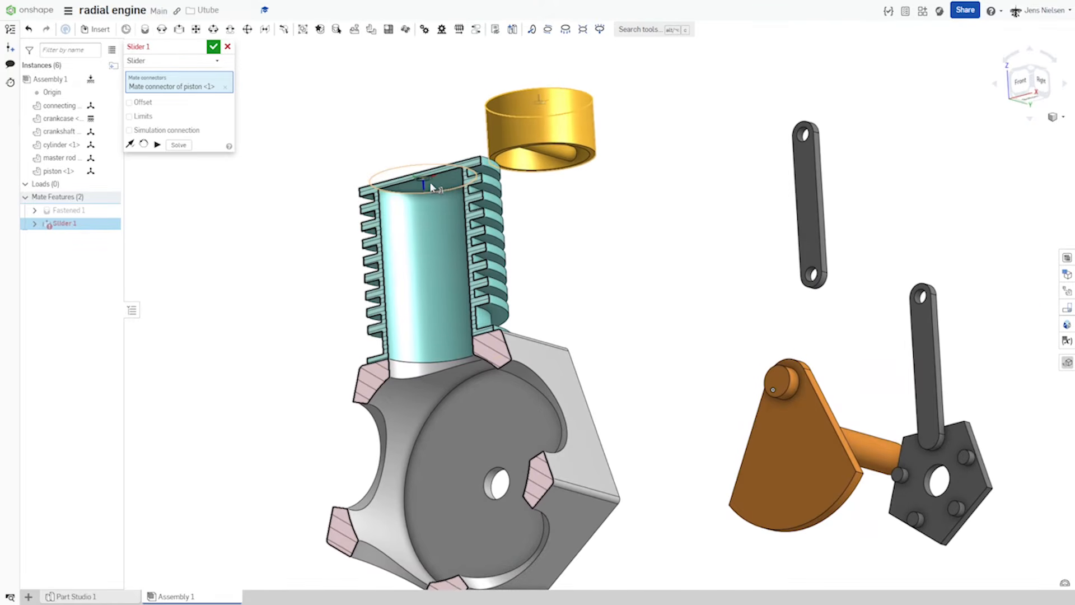
click(431, 187)
click(565, 204)
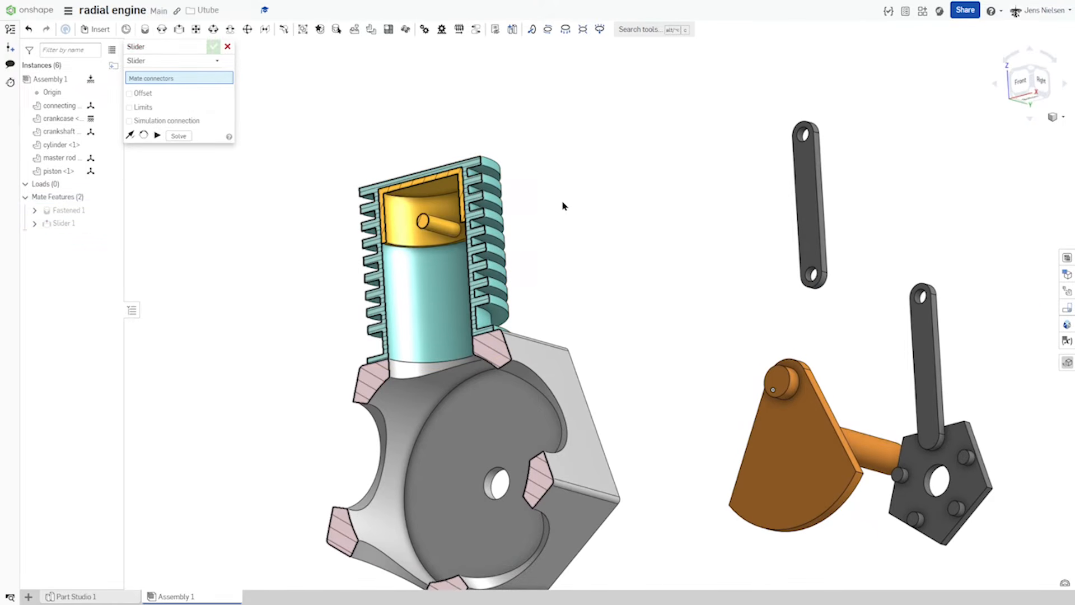
Step: Add a Revolute mate between the middle of the master rod's upper hole and the piston's wrist pin
click(209, 65)
click(164, 108)
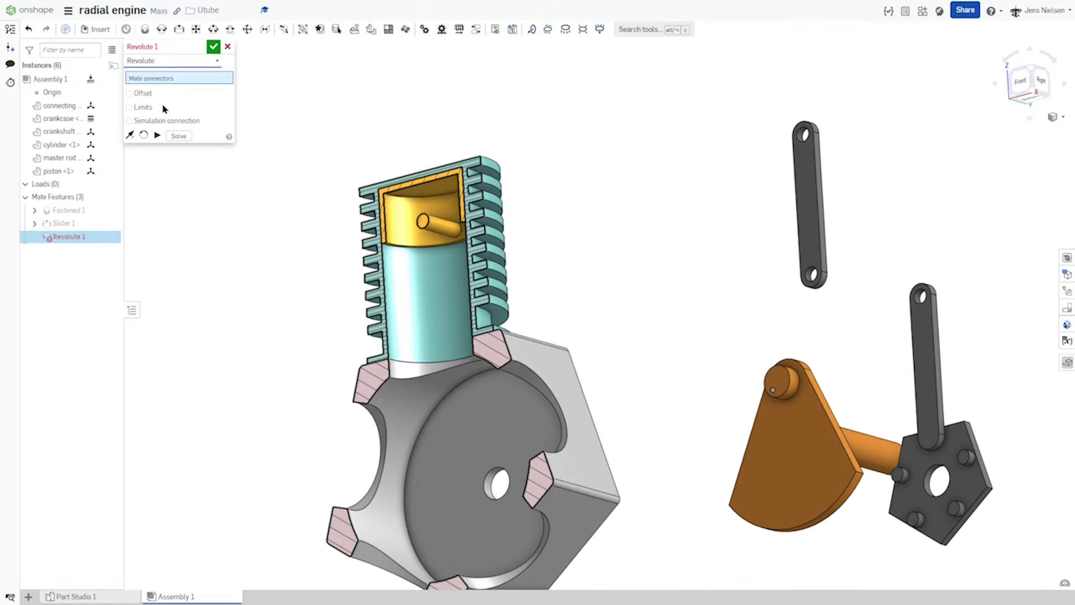
scroll(648, 136, up, 5)
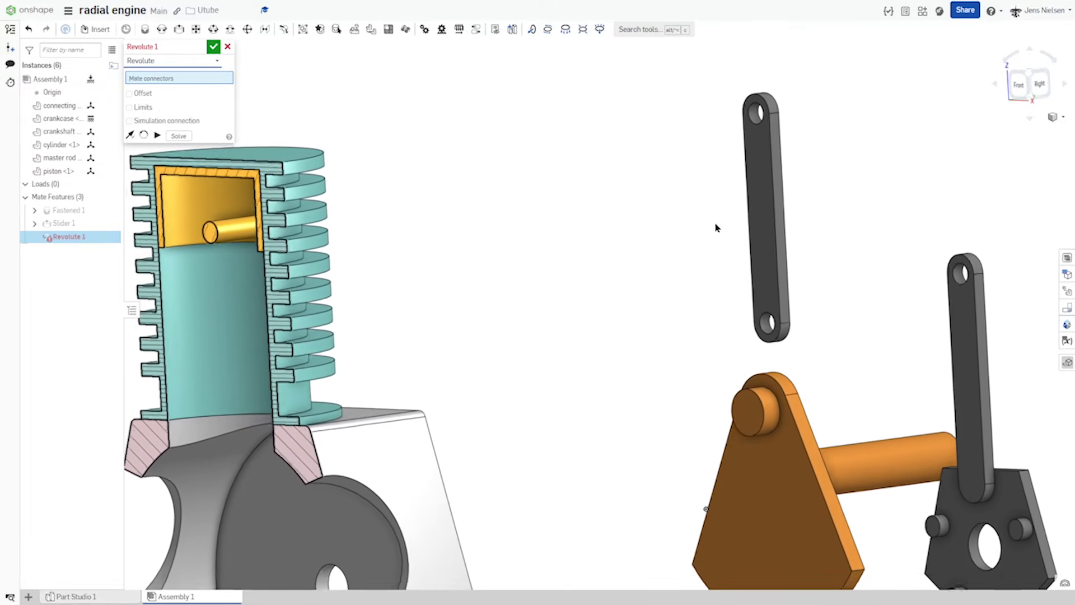
scroll(691, 202, down, 1)
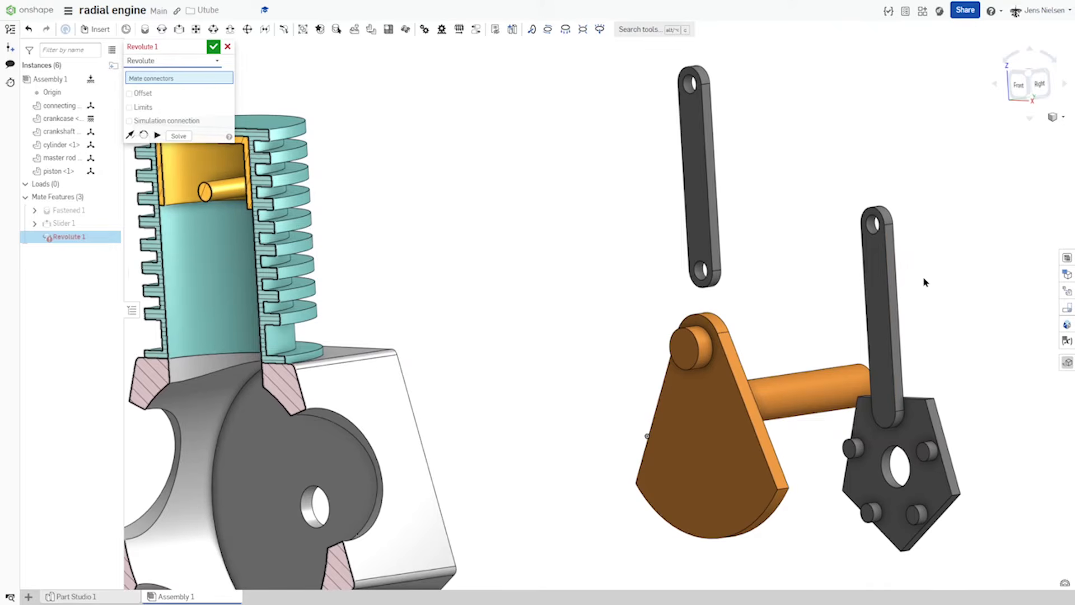
scroll(925, 282, up, 6)
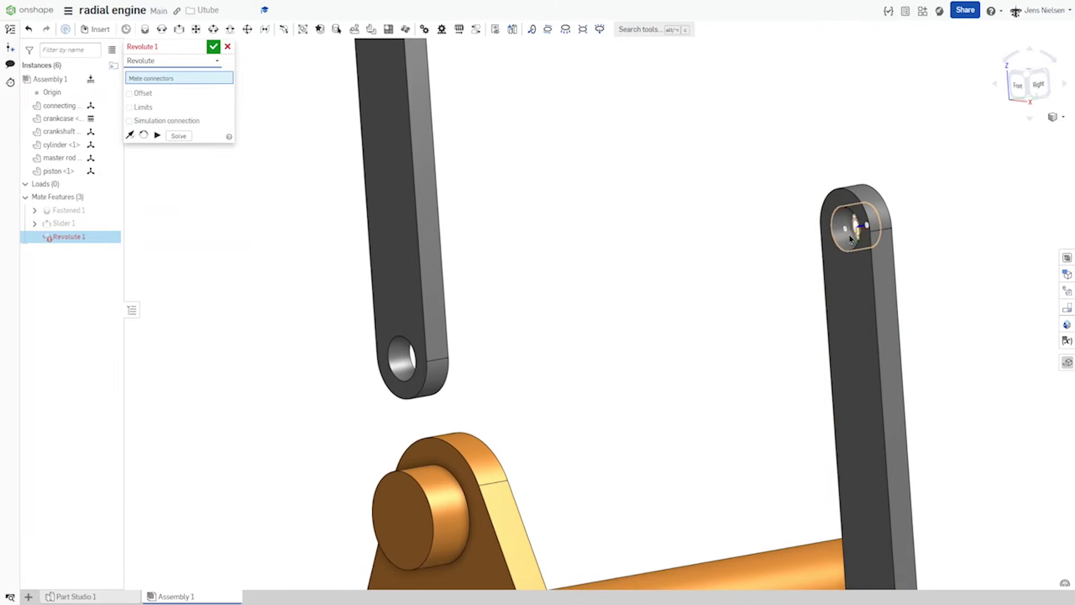
scroll(850, 239, up, 5)
right_drag(843, 221, 749, 245)
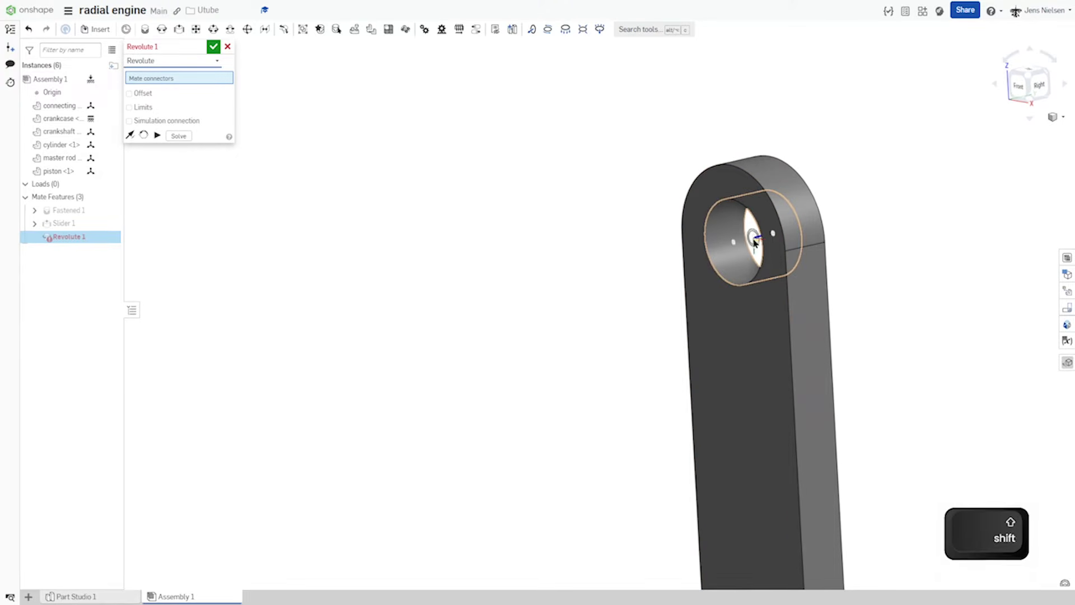
shift+click(731, 245)
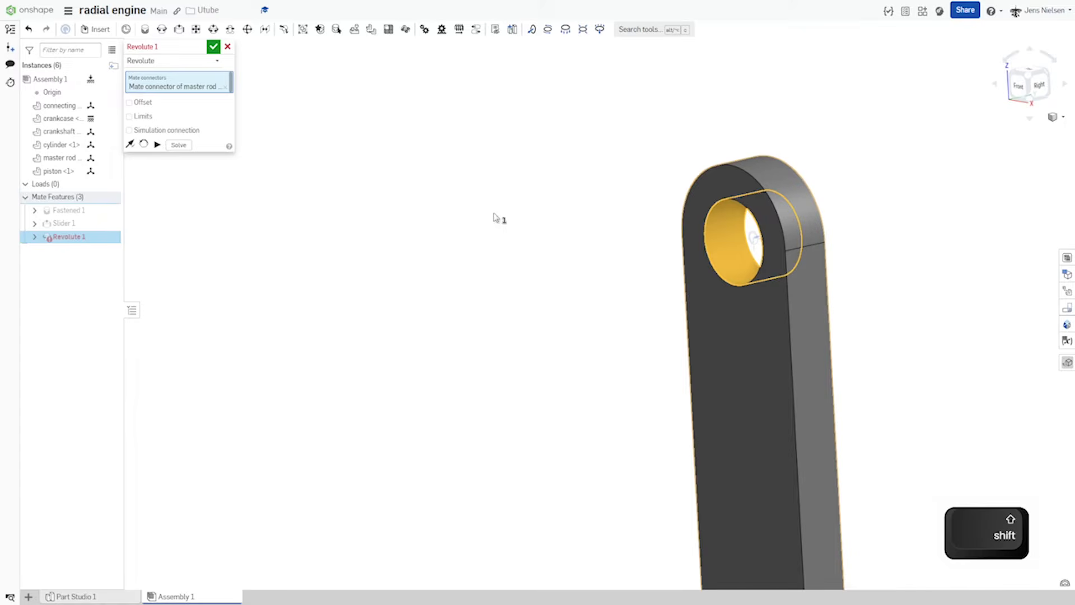
scroll(494, 218, down, 3)
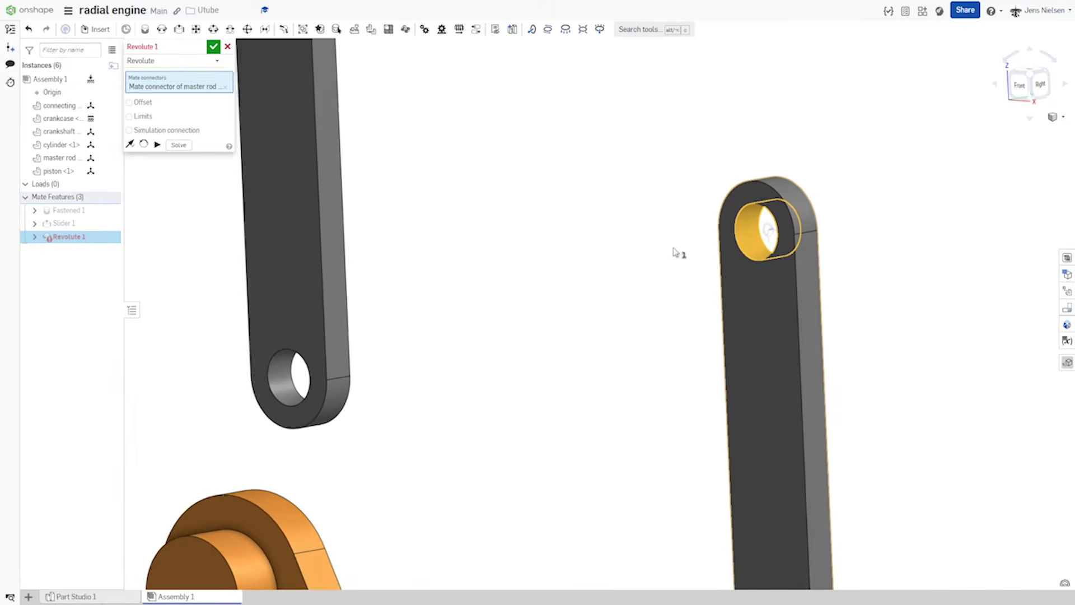
scroll(579, 283, down, 5)
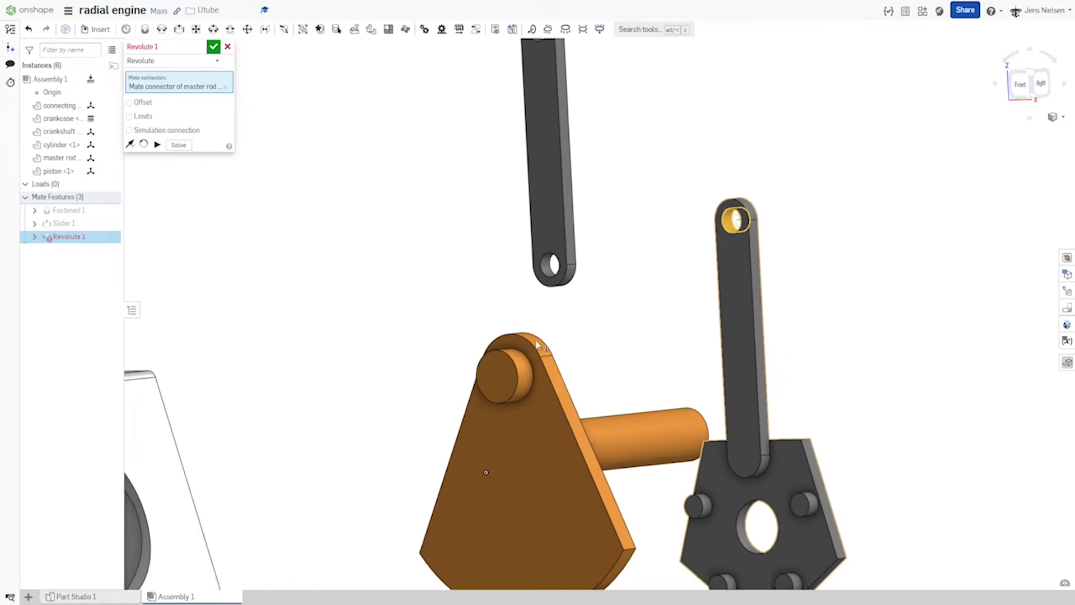
scroll(536, 345, down, 1)
scroll(460, 351, down, 2)
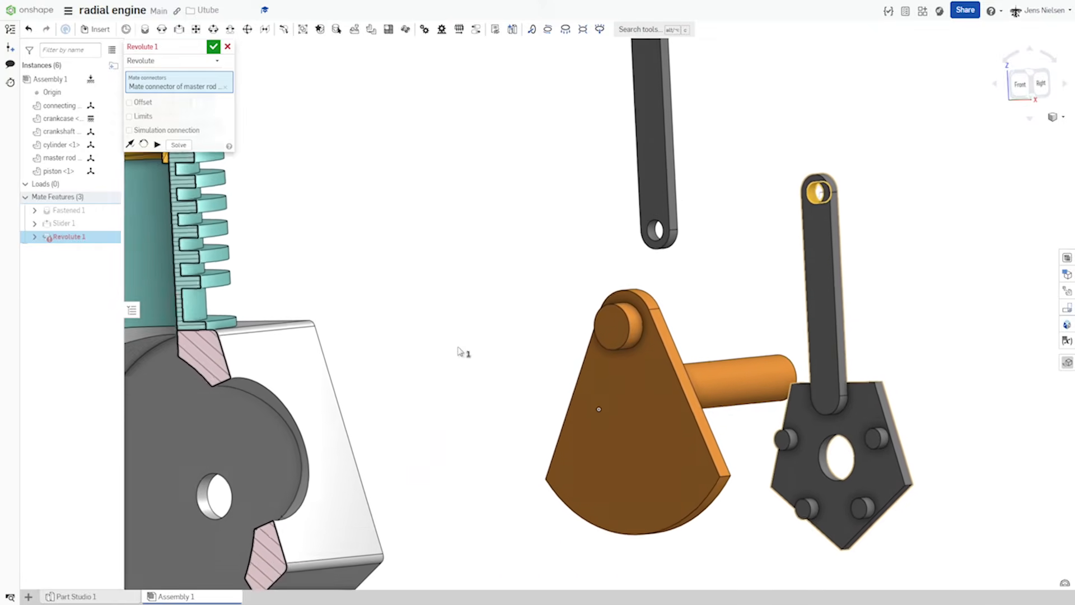
scroll(458, 347, down, 2)
scroll(391, 257, up, 3)
scroll(309, 167, up, 1)
click(297, 183)
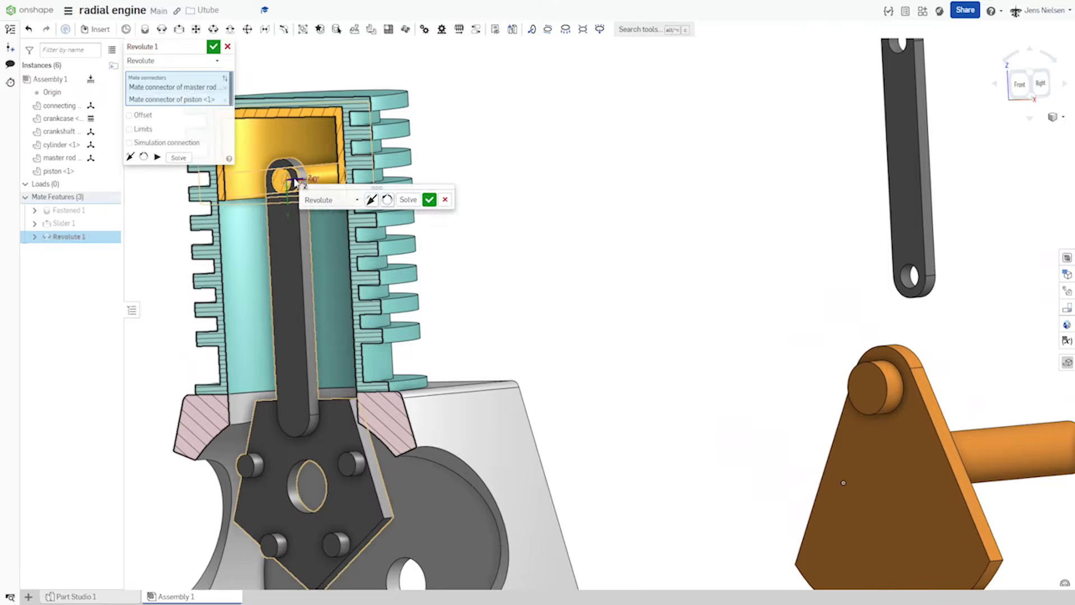
click(428, 199)
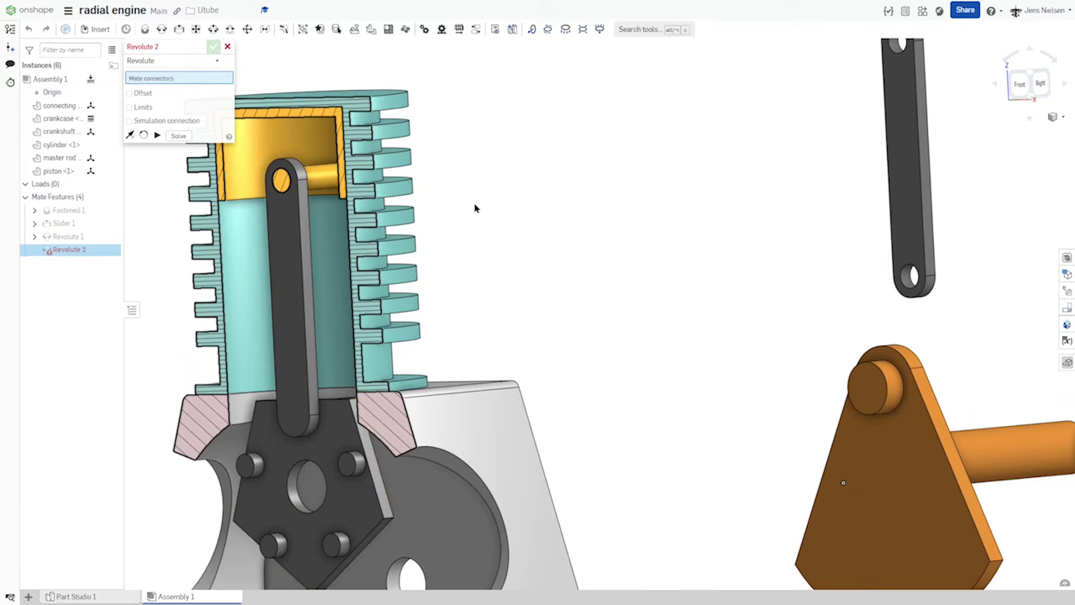
Step: Add a Revolute mate between the front end of the crankshaft's crankpin and the master rod's large central hole
scroll(472, 207, down, 2)
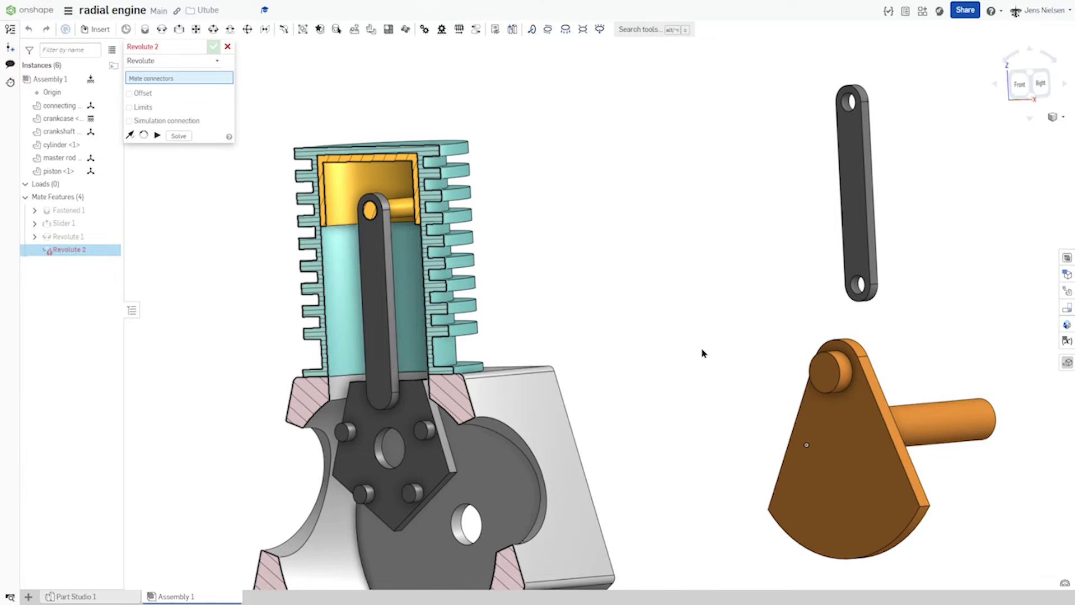
click(841, 387)
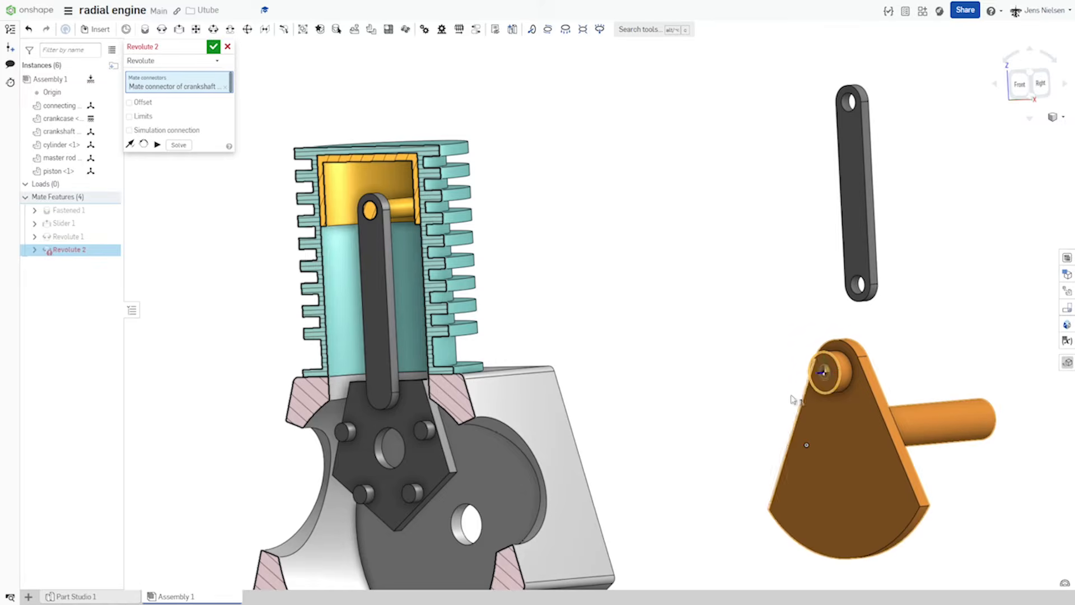
click(402, 464)
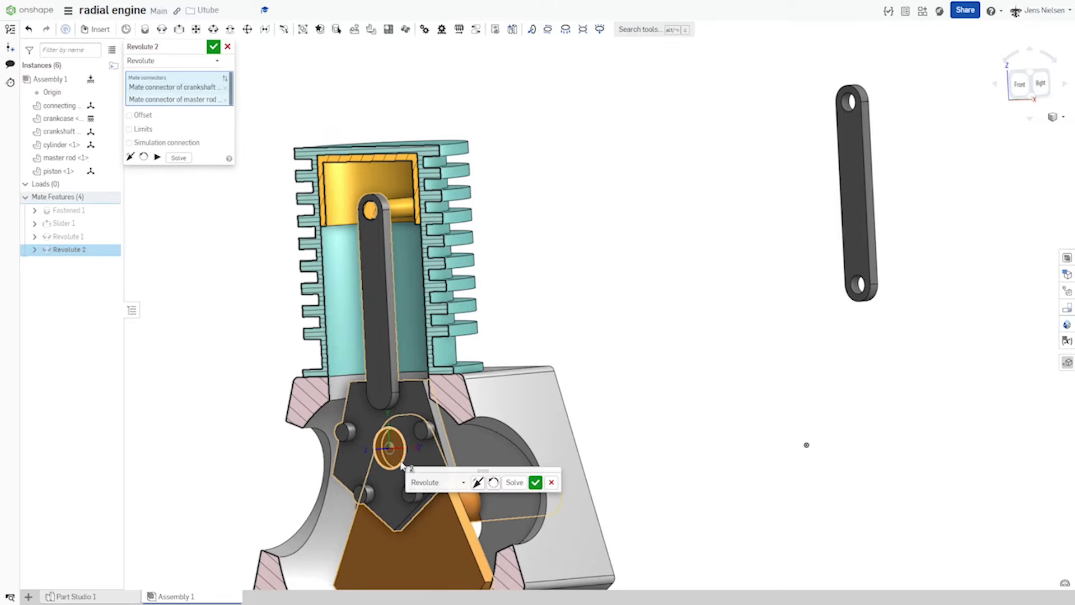
click(536, 482)
Step: Add a Cylindrical mate between the crankshaft's outer shaft end and the crankcase's rear shaft hole, then finish mating
right_drag(688, 405, 697, 380)
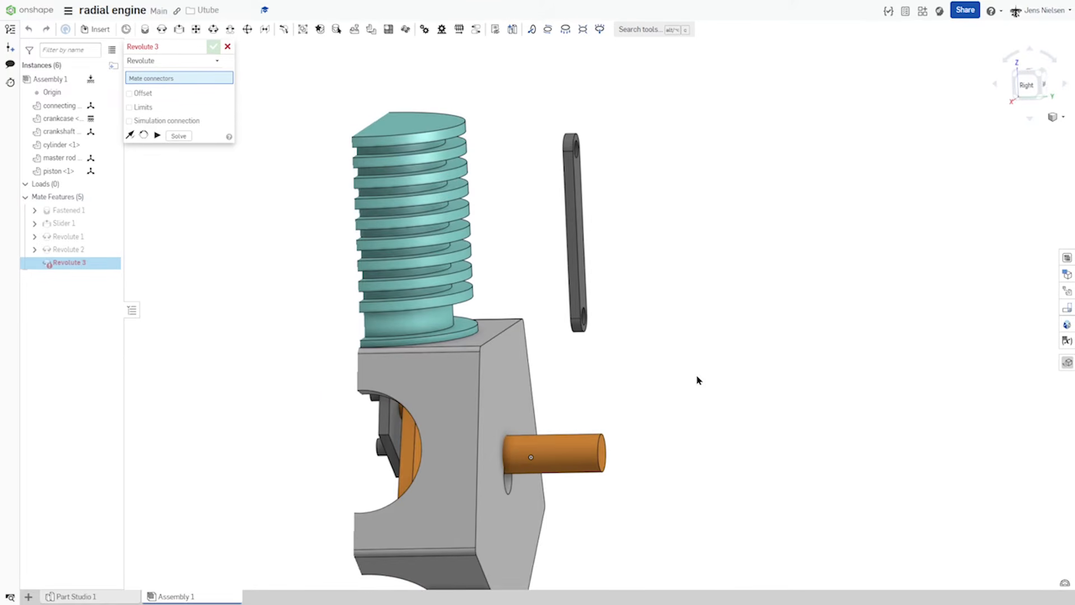
click(218, 63)
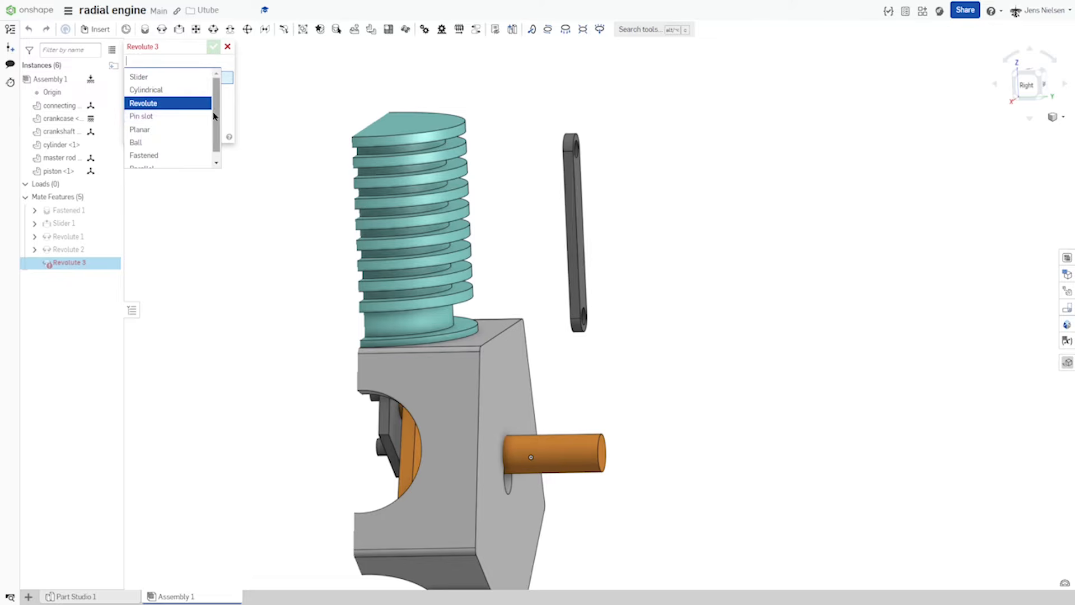
scroll(216, 116, down, 1)
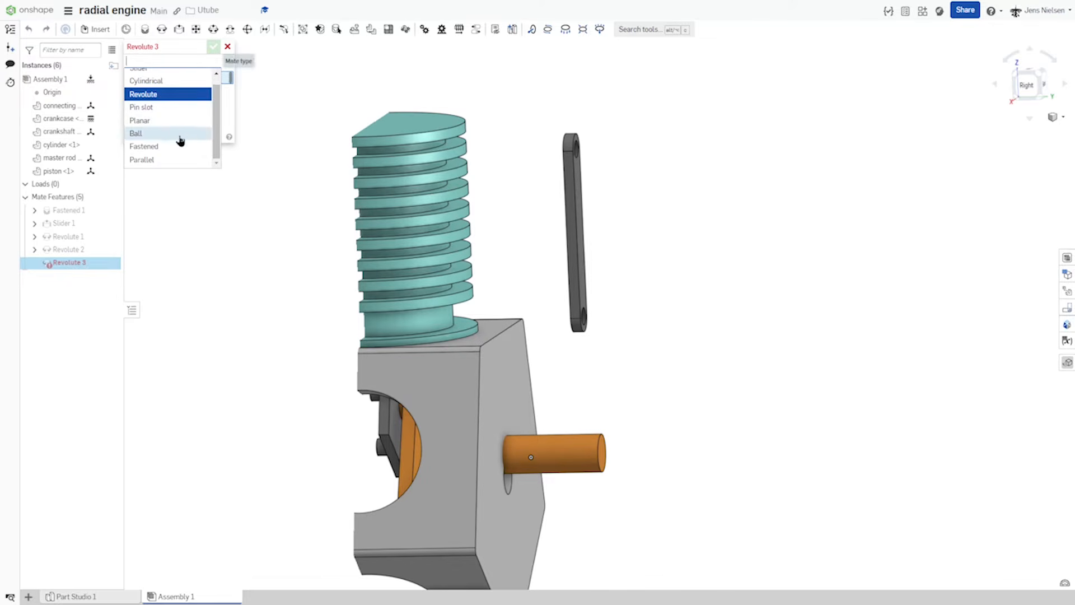
click(168, 84)
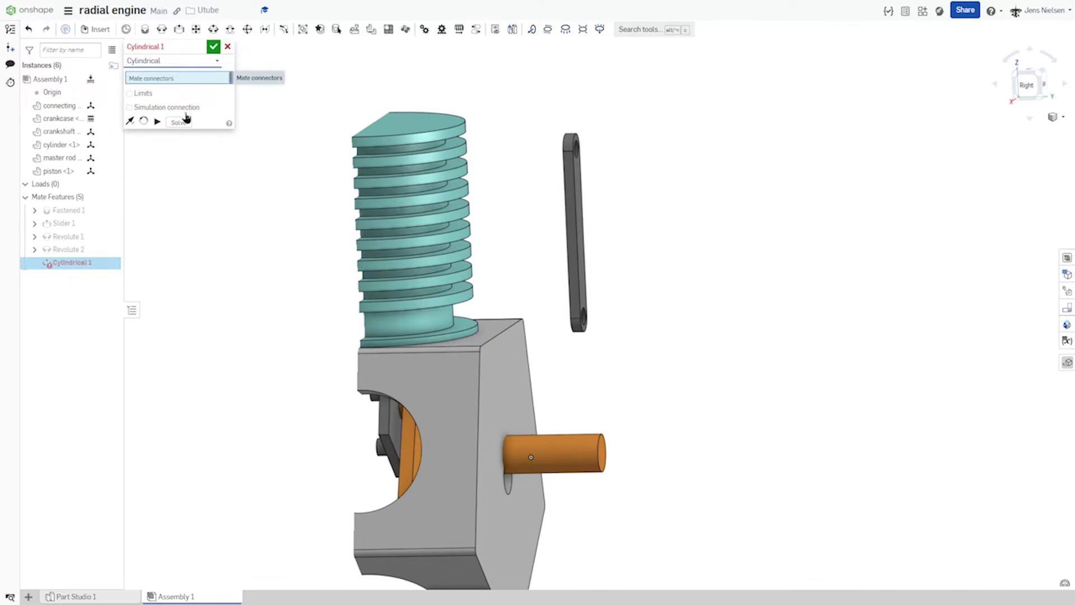
click(601, 471)
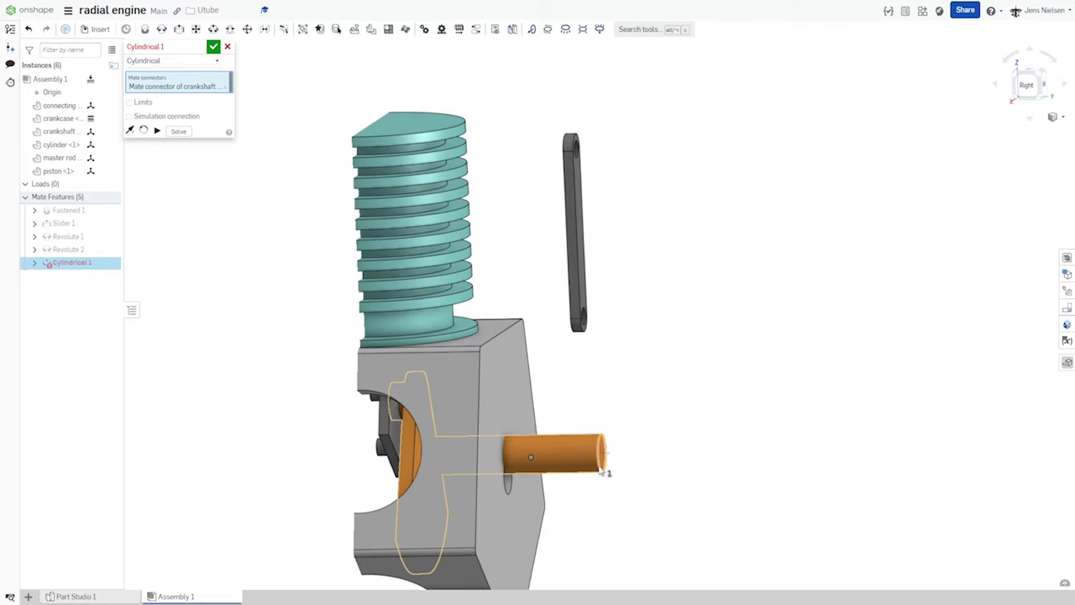
click(509, 497)
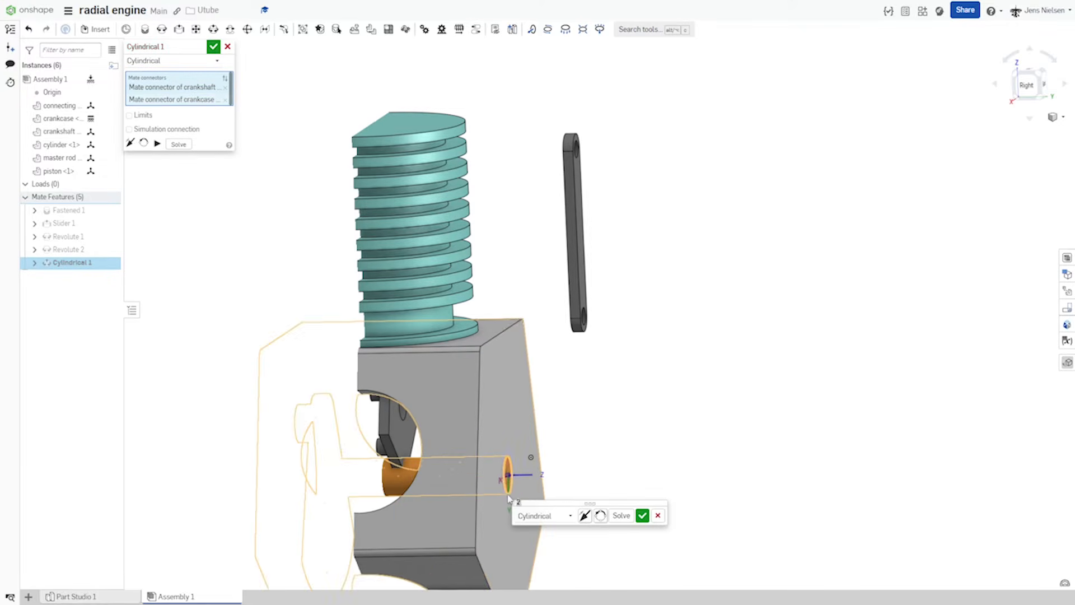
click(642, 515)
key(shift+1)
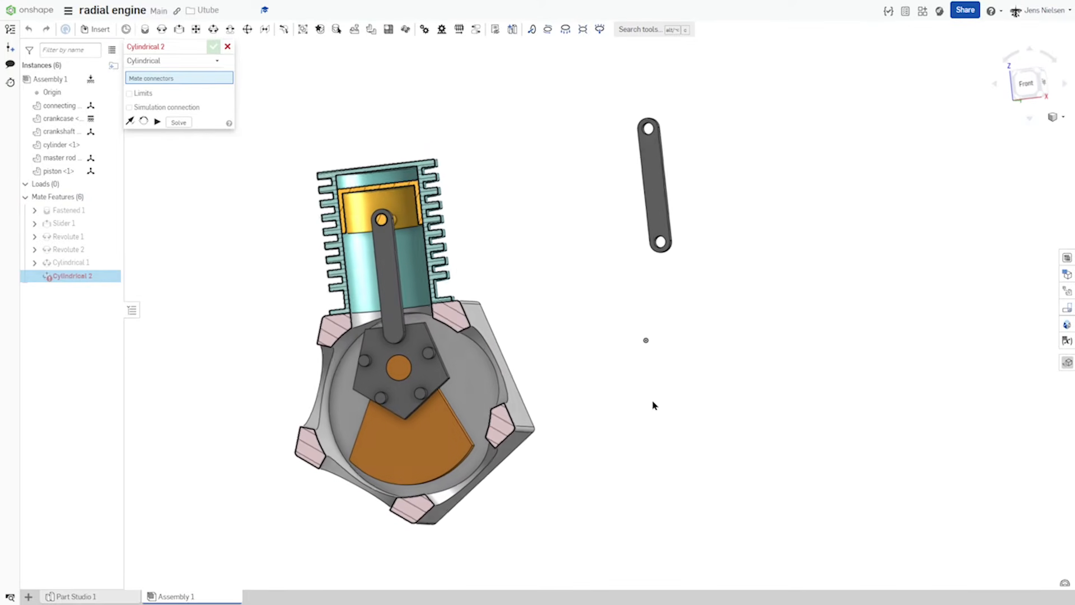
click(227, 47)
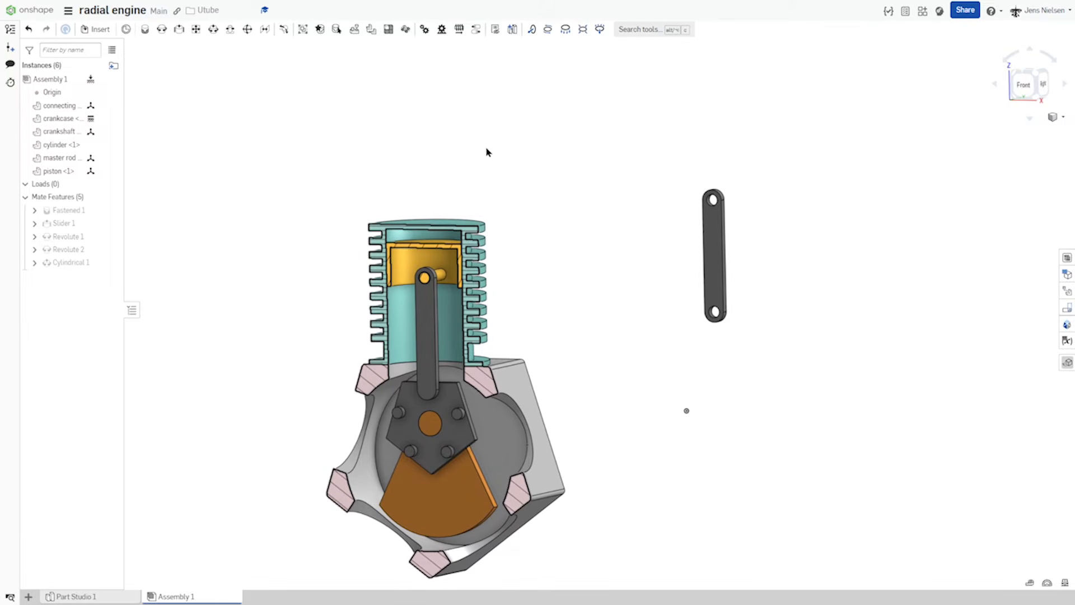
Step: Create an equally spaced circular pattern of the cylinder around the crankcase's central axis with 5 instances over 360 degrees
click(407, 30)
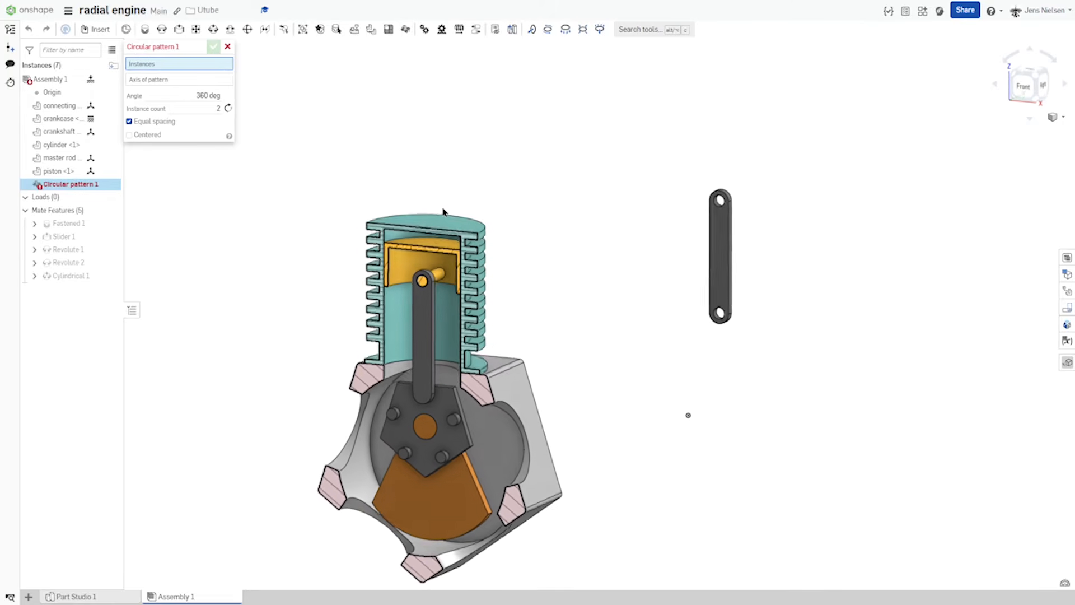
click(439, 226)
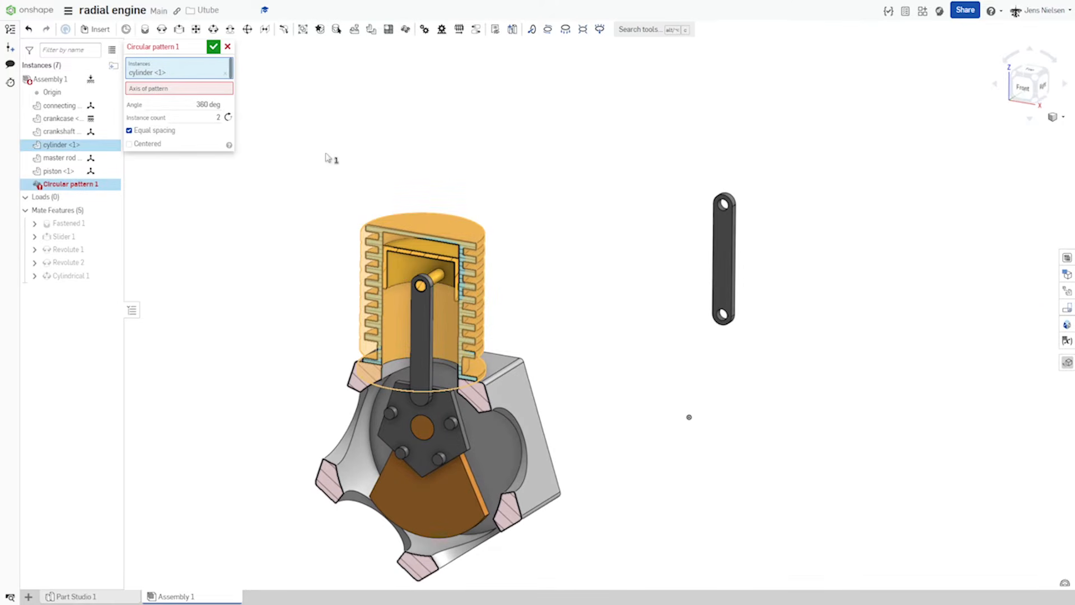
click(203, 90)
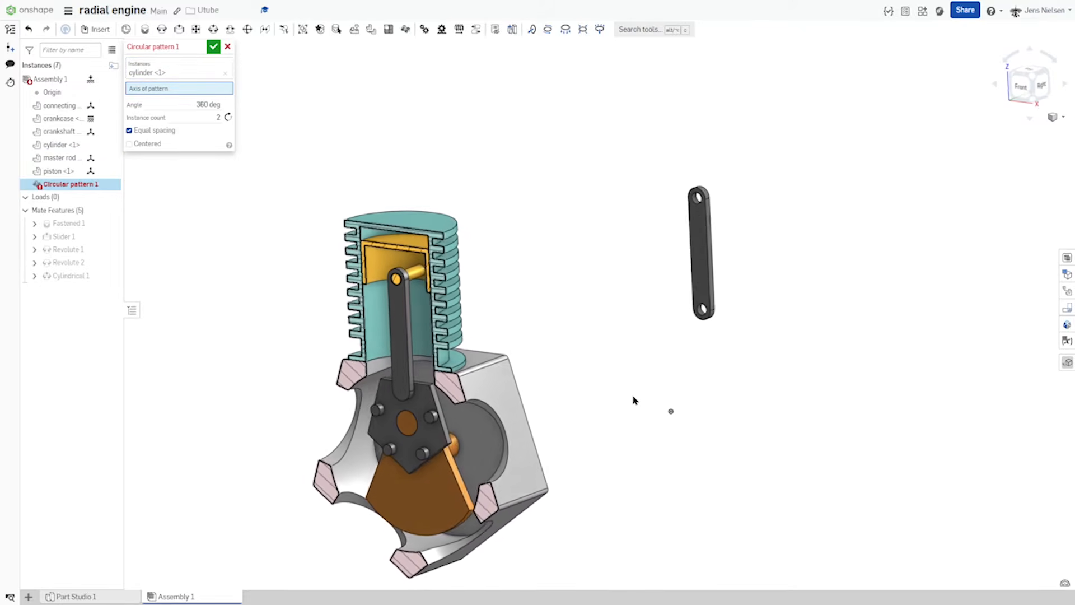
click(350, 475)
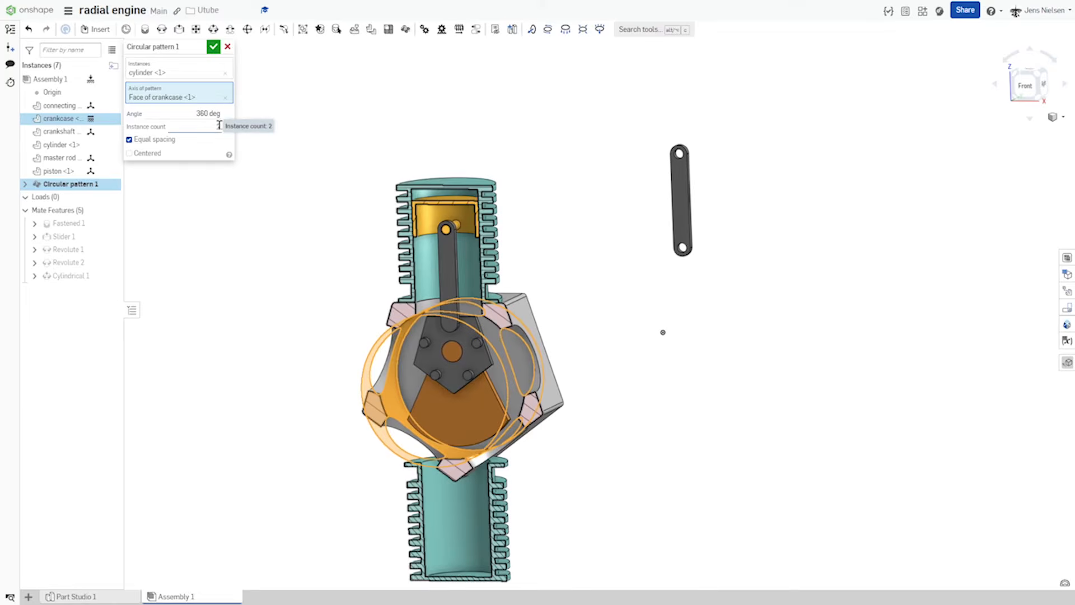
text(5)
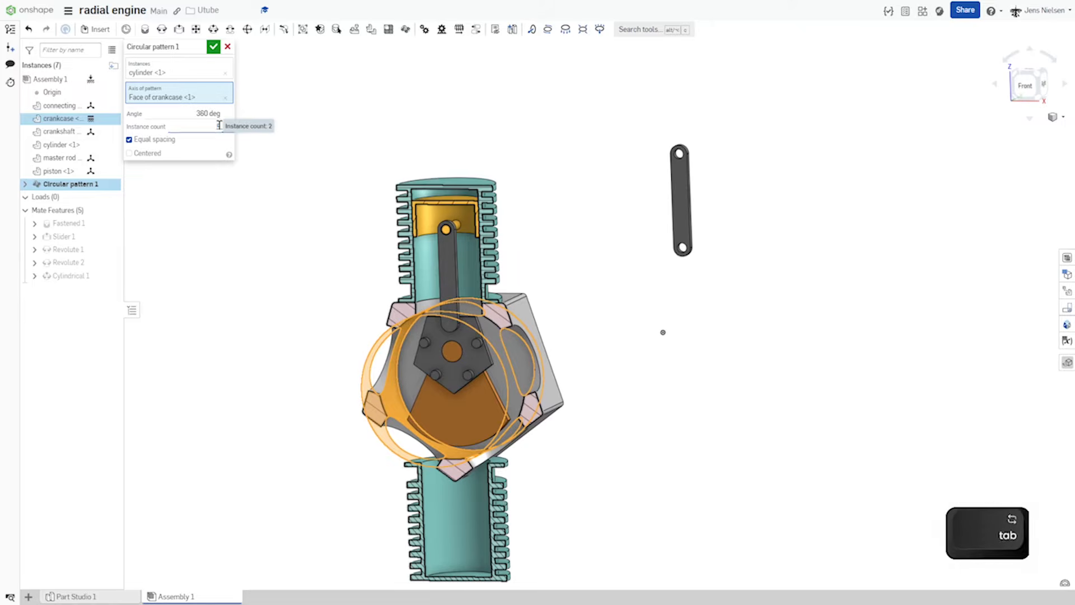
key(Tab)
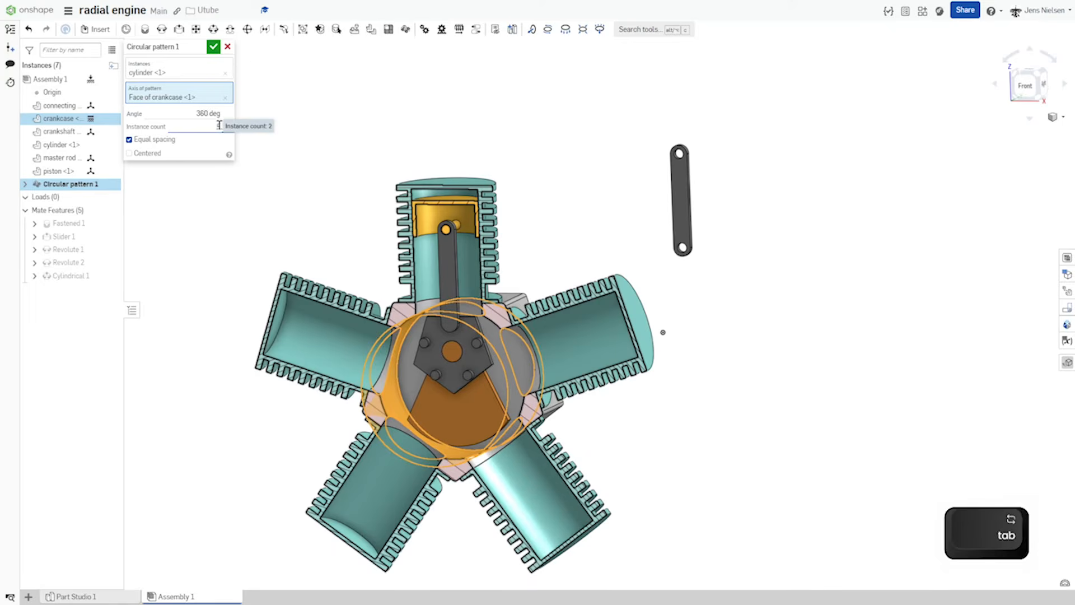
click(214, 48)
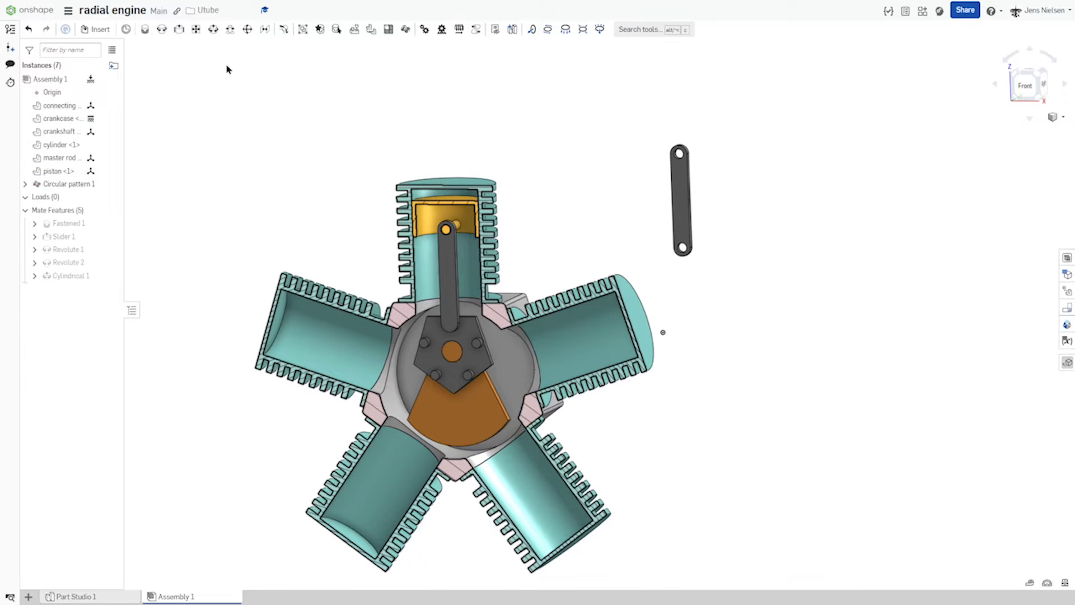
Step: Copy the piston and paste four copies around the engine, near the empty cylinders
scroll(598, 139, up, 1)
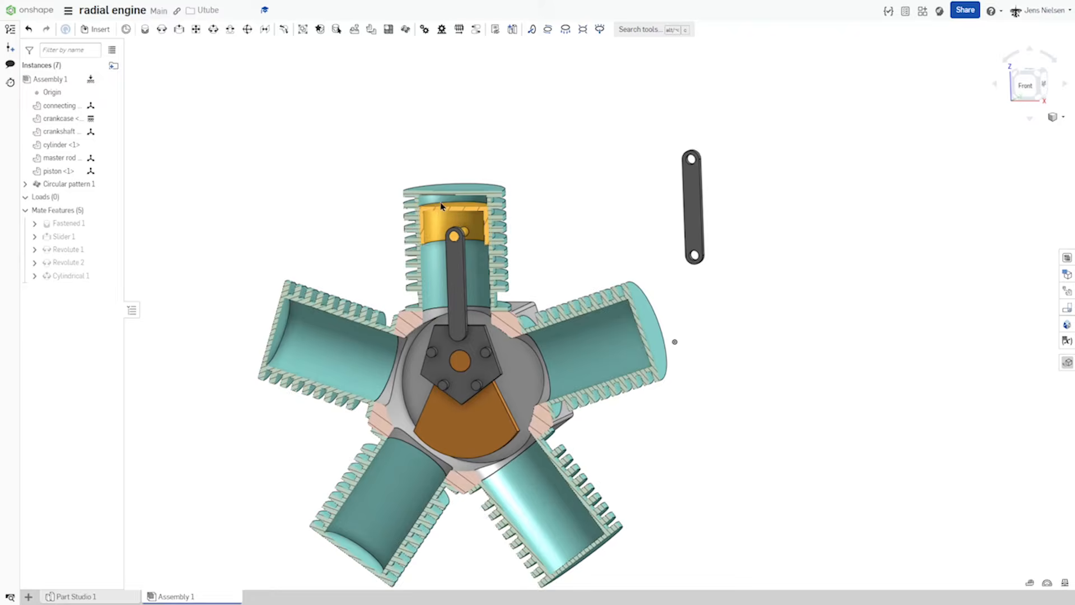
click(440, 222)
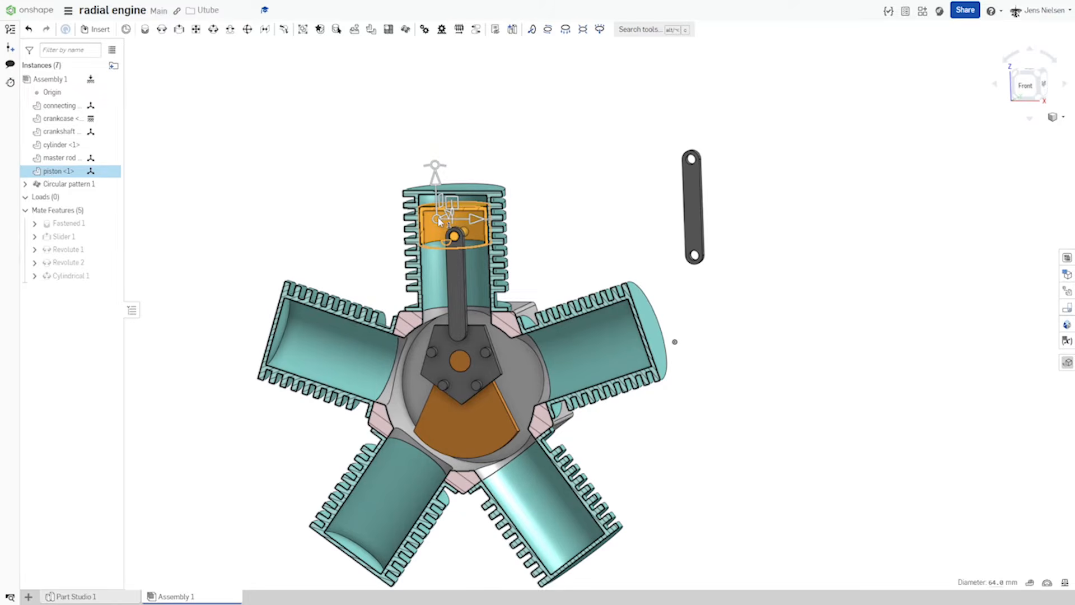
key(ctrl+c)
click(619, 255)
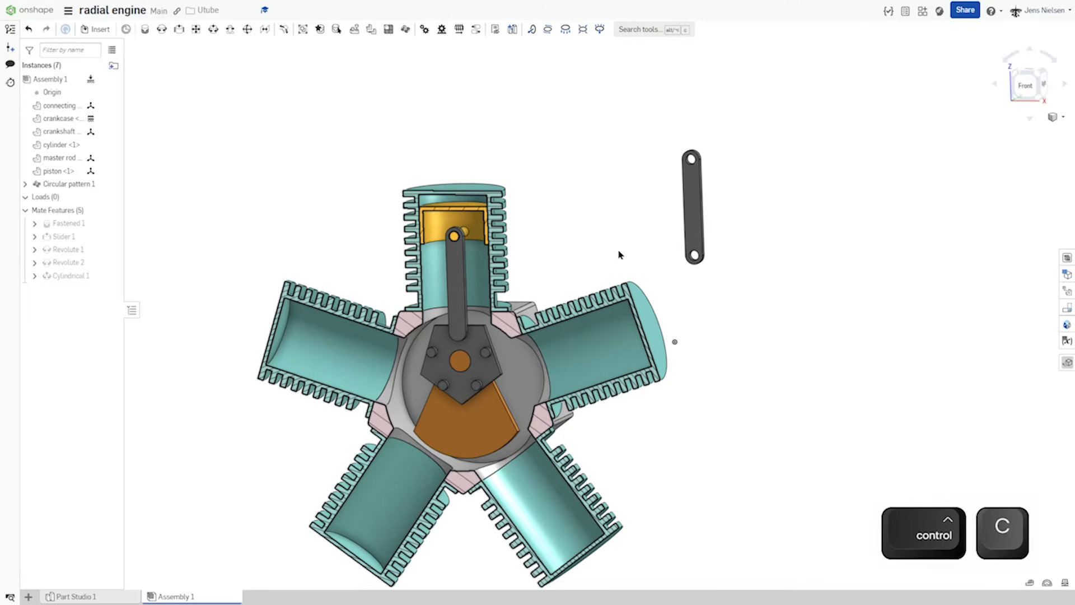
key(ctrl+v)
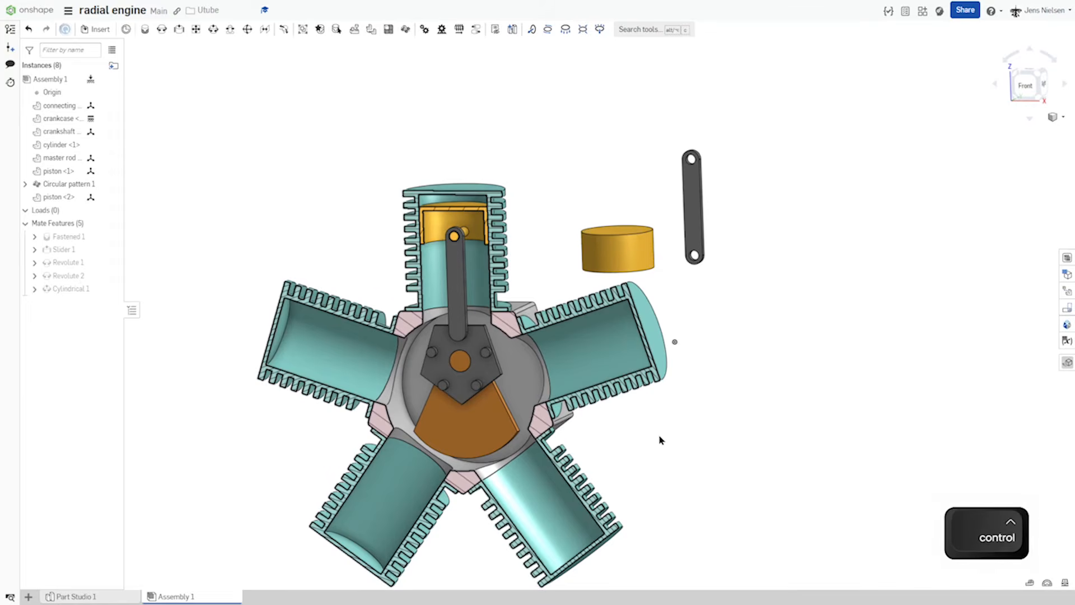
key(ctrl+v)
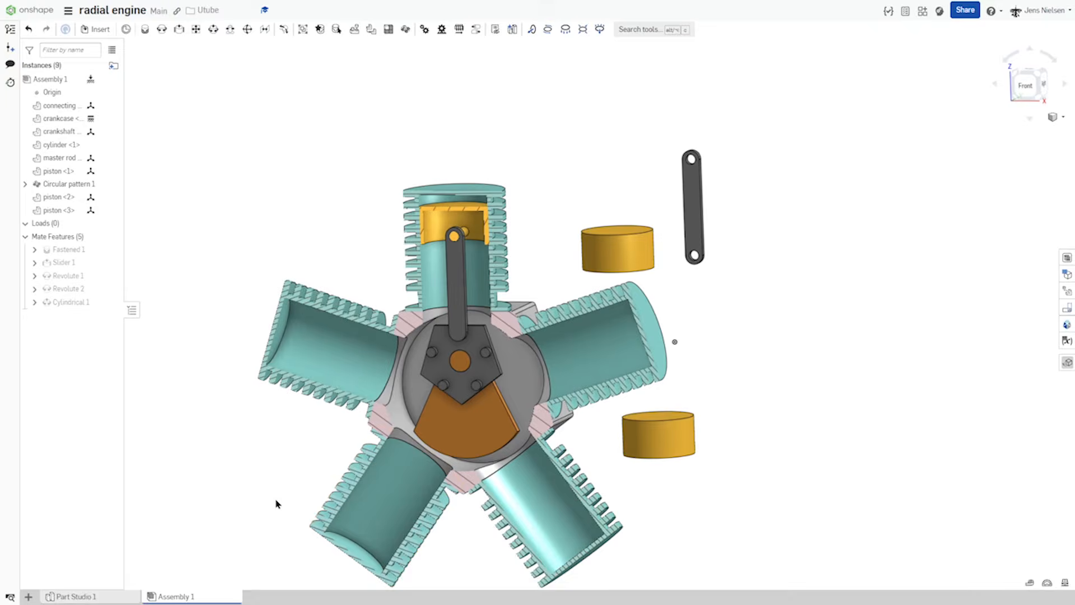
key(ctrl+v)
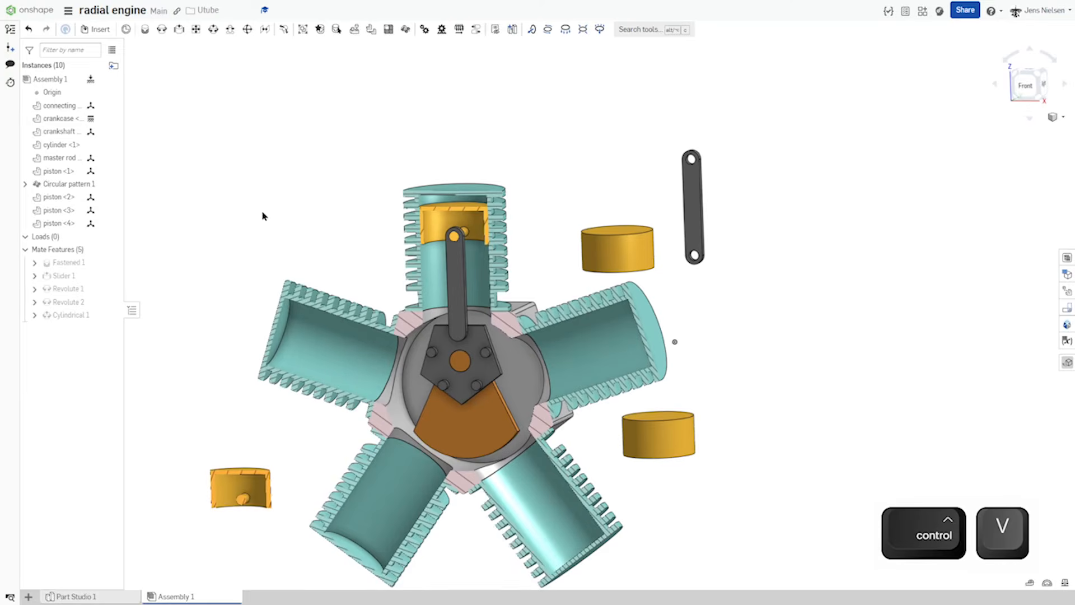
key(ctrl+v)
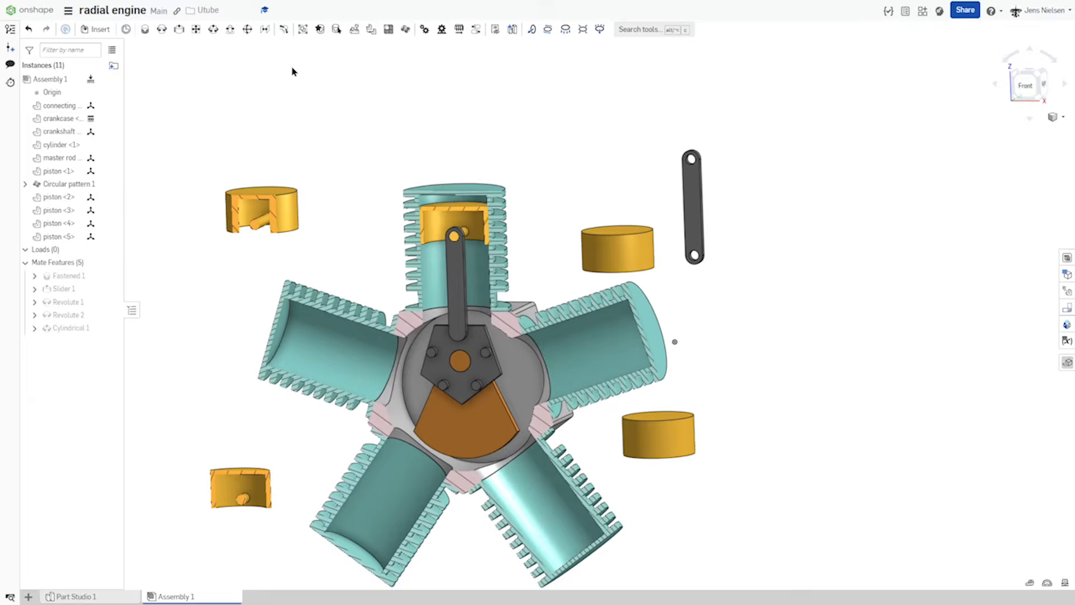
Step: Add a Slider mate between the top centre of the upper-right loose piston and the closed end of the upper-right cylinder
click(180, 29)
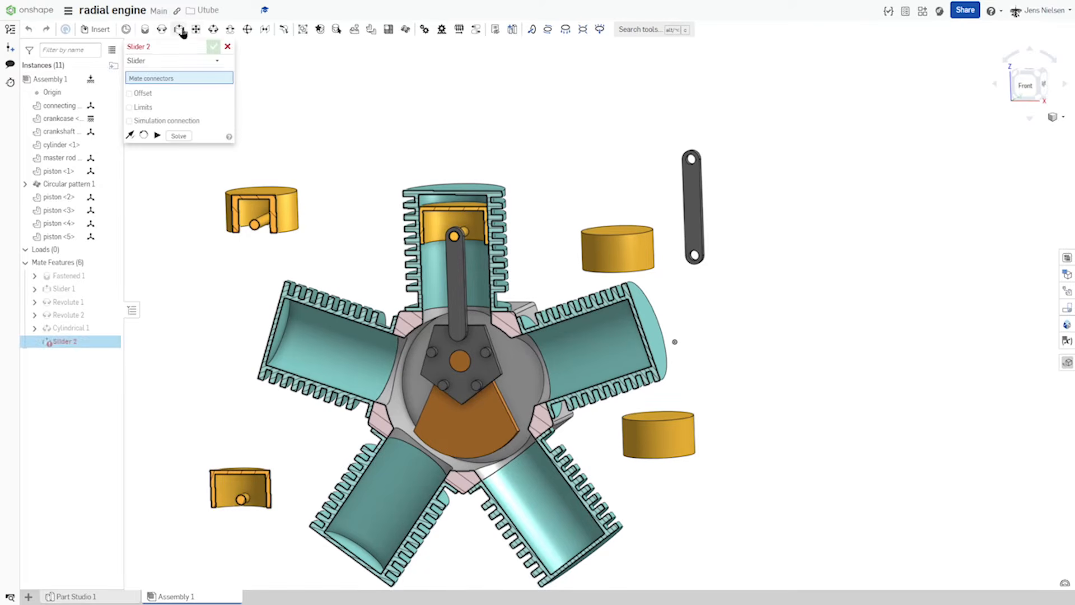
right_drag(575, 178, 619, 236)
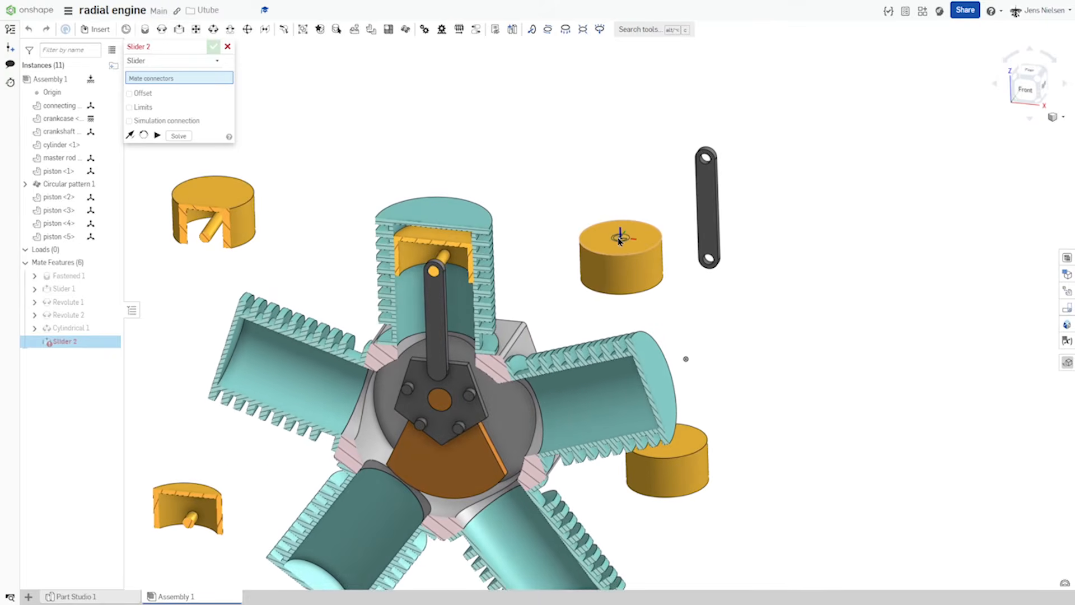
click(619, 236)
right_drag(639, 319, 631, 383)
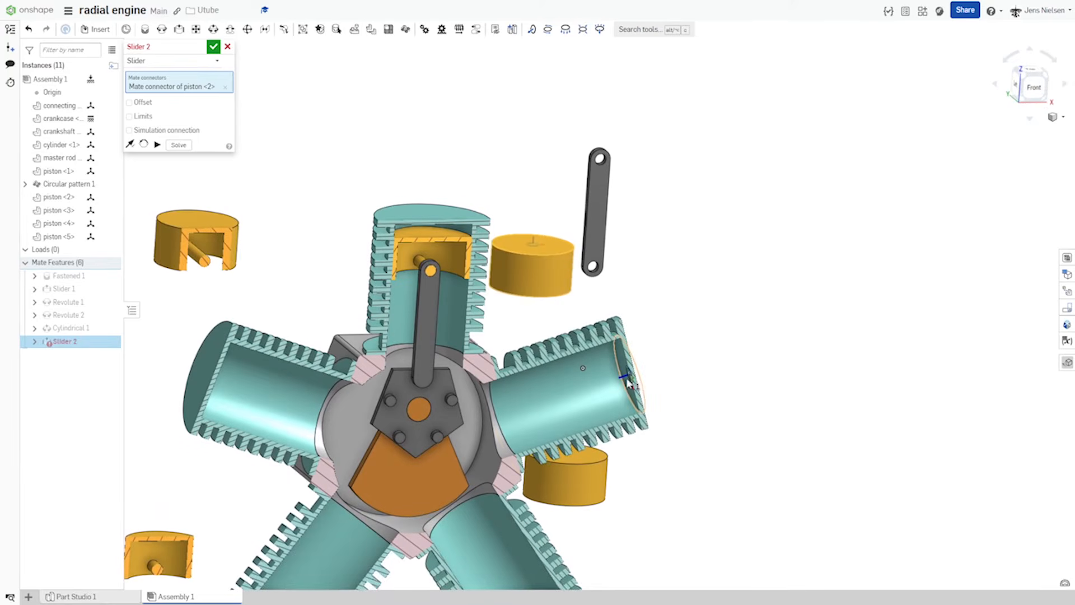
click(629, 383)
click(759, 402)
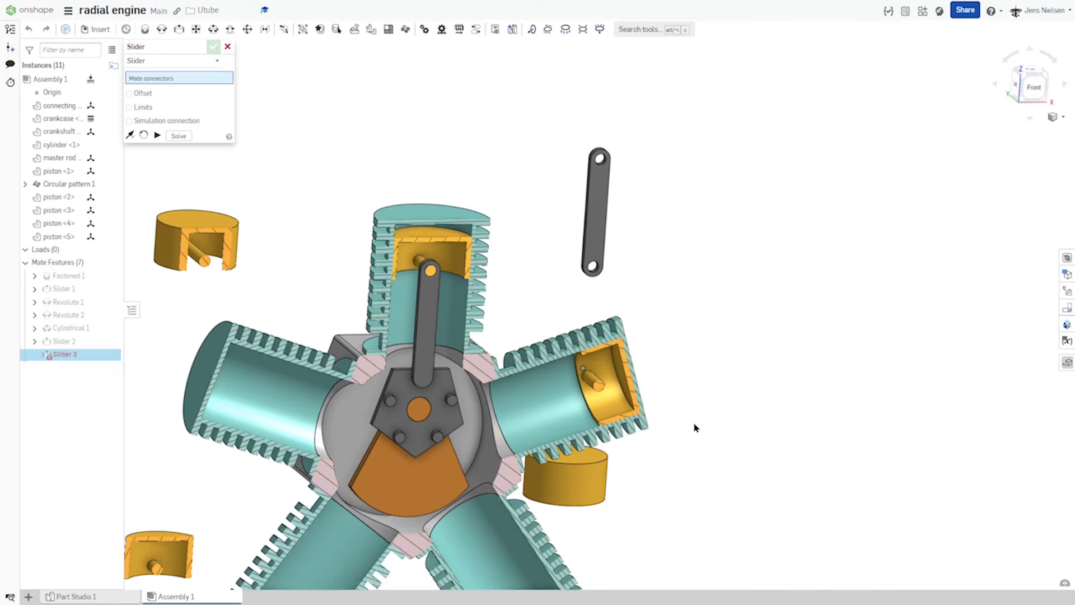
Step: Add a Slider mate between the top centre of the lower-right loose piston and the closed end of the lower-right cylinder
click(577, 462)
right_drag(576, 462, 552, 434)
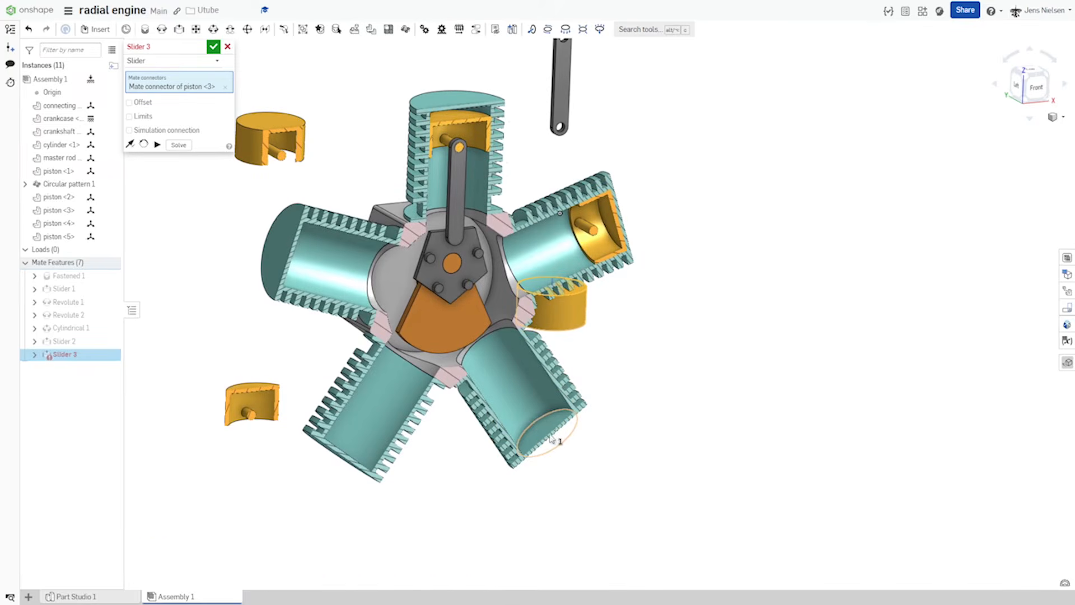
click(552, 439)
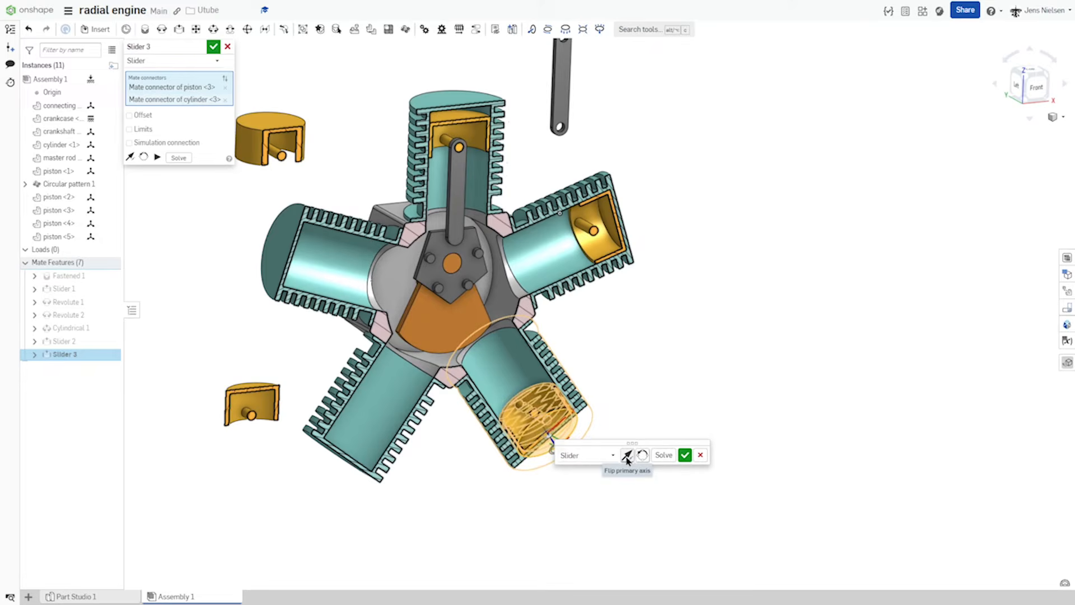
click(685, 455)
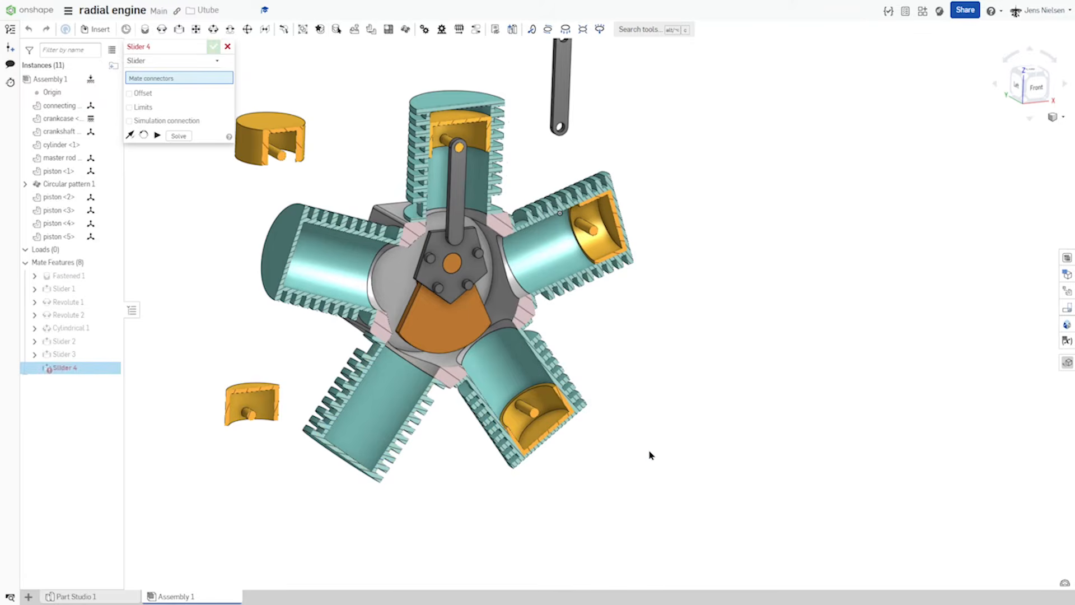
Step: Add a Slider mate between the lower-left loose piston's top and the lower-left cylinder's end, flipping the primary axis so the piston sits inside
right_drag(278, 381, 263, 413)
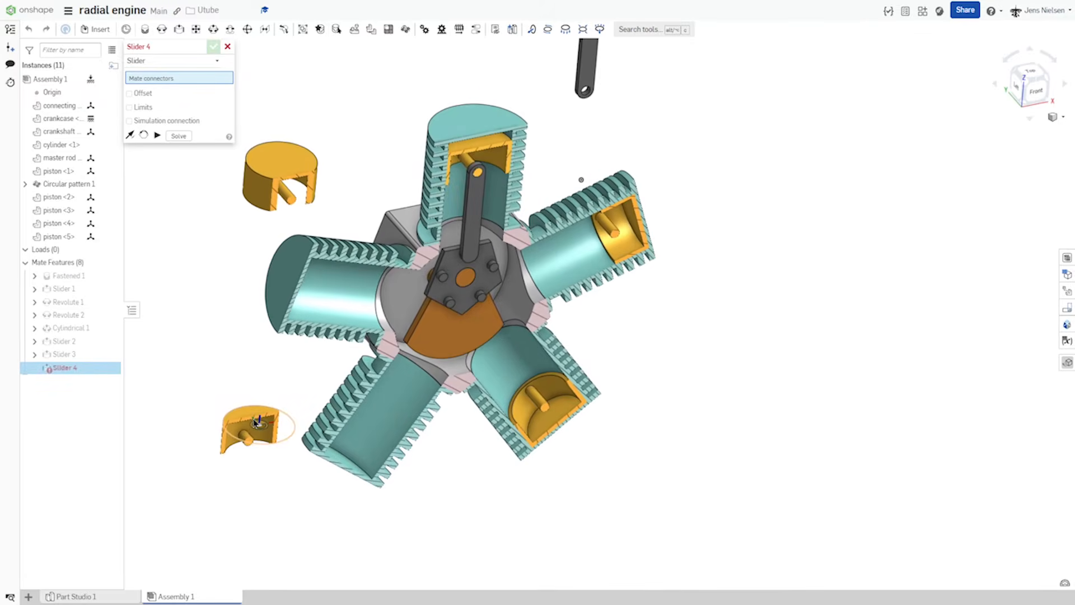
click(255, 423)
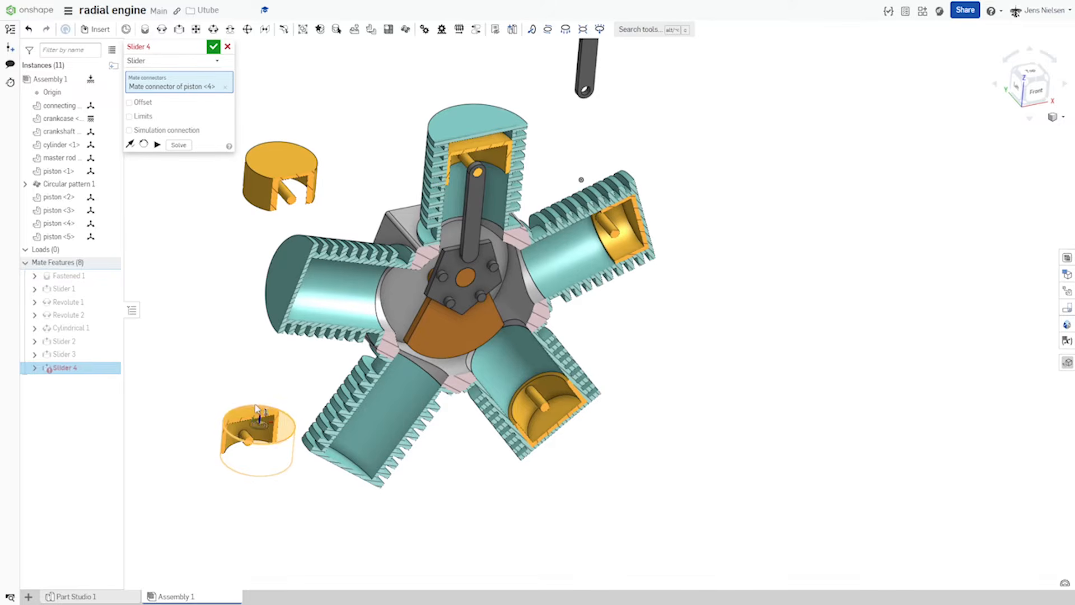
click(350, 460)
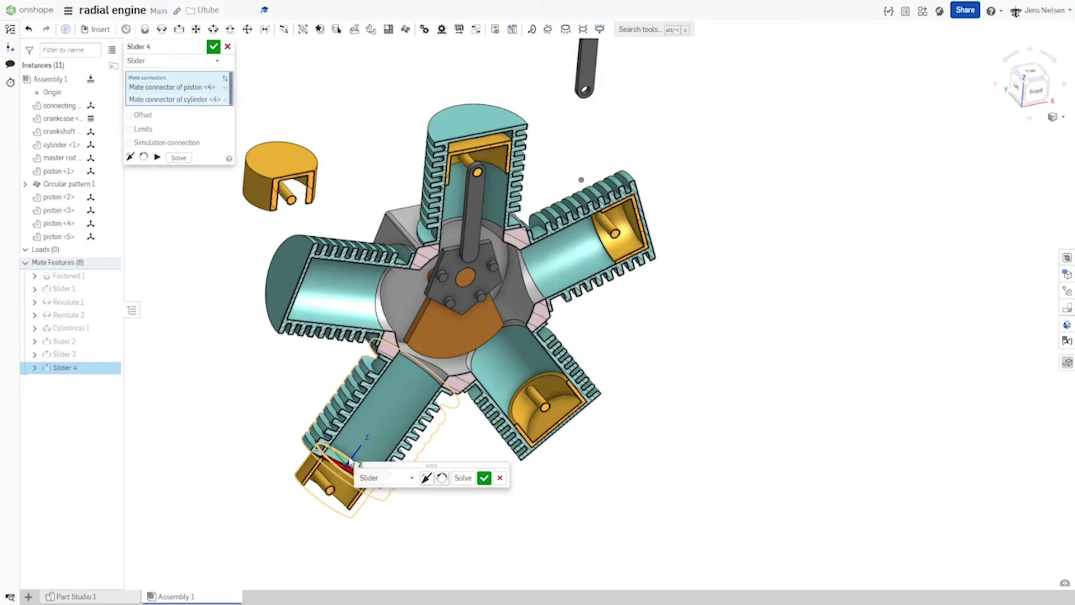
click(425, 478)
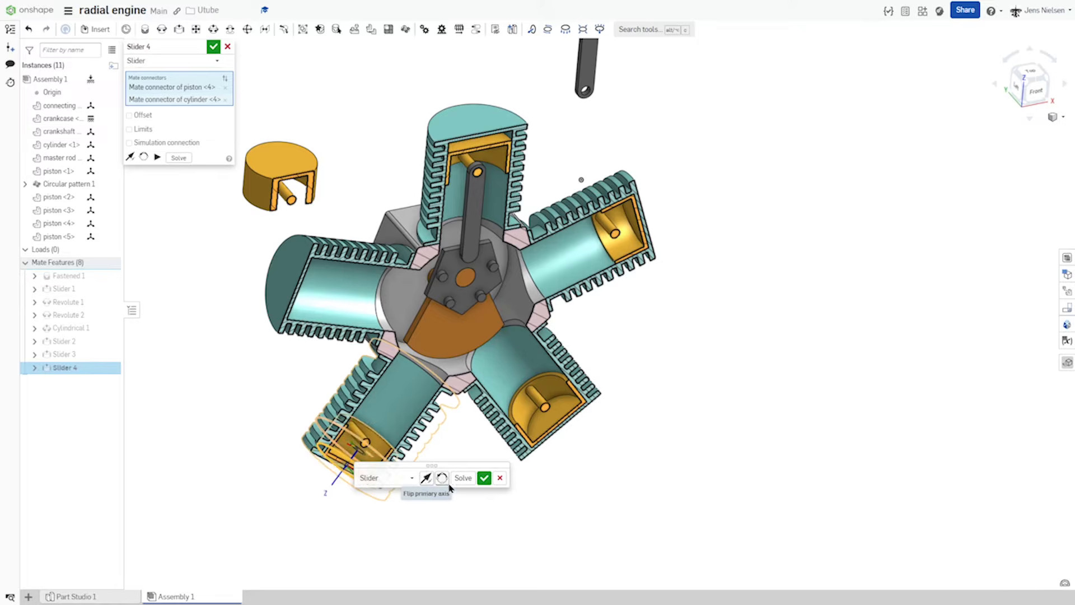
click(484, 477)
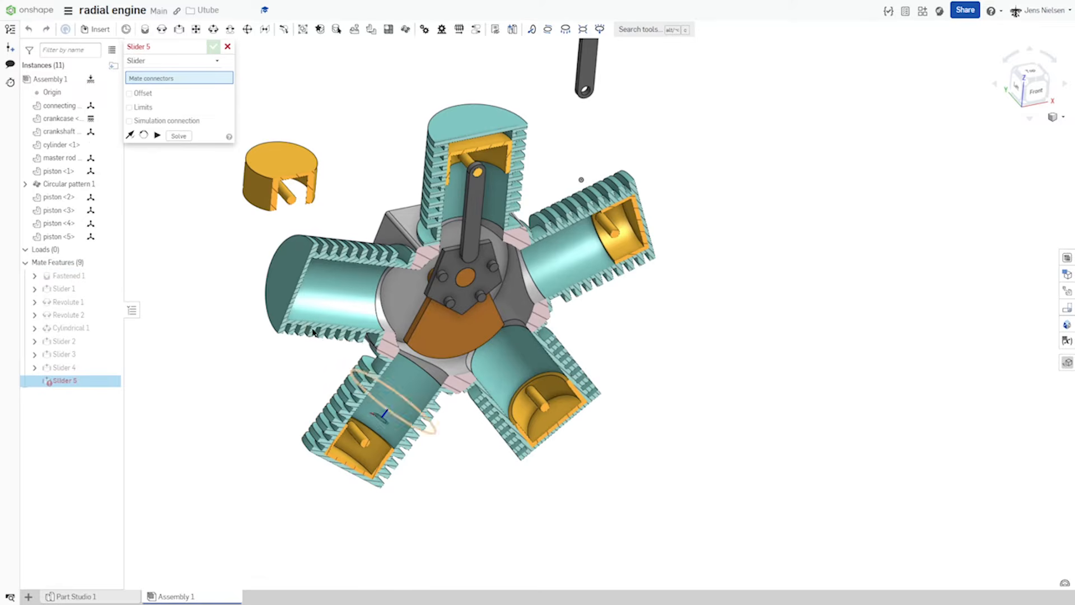
Step: Add a Slider mate between the last loose piston's top and the closed end of the upper-left cylinder, then finish mating
click(288, 161)
right_drag(413, 291, 302, 290)
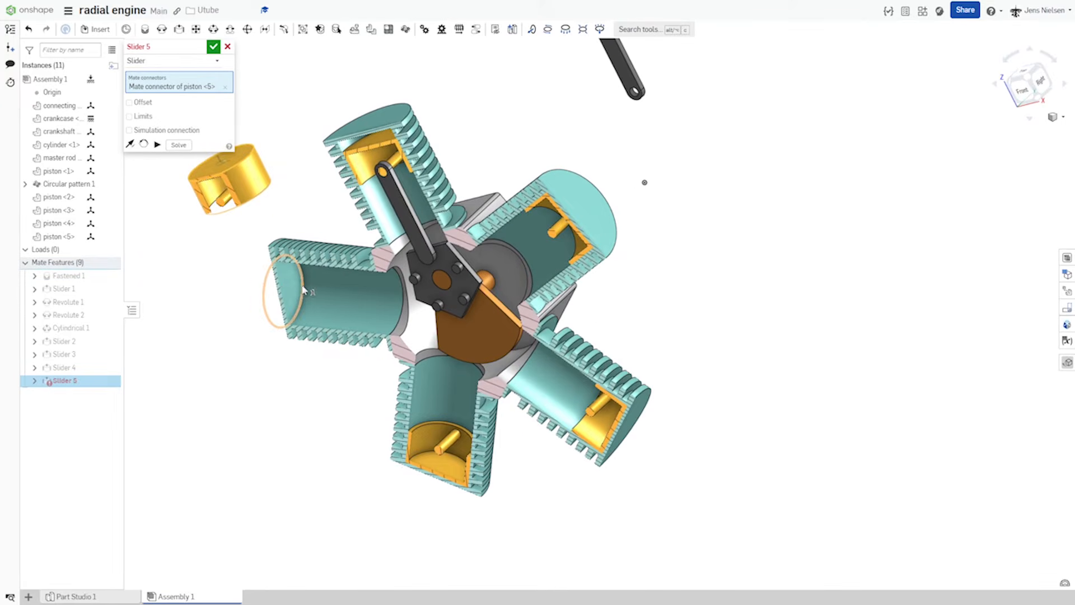
click(302, 290)
click(437, 306)
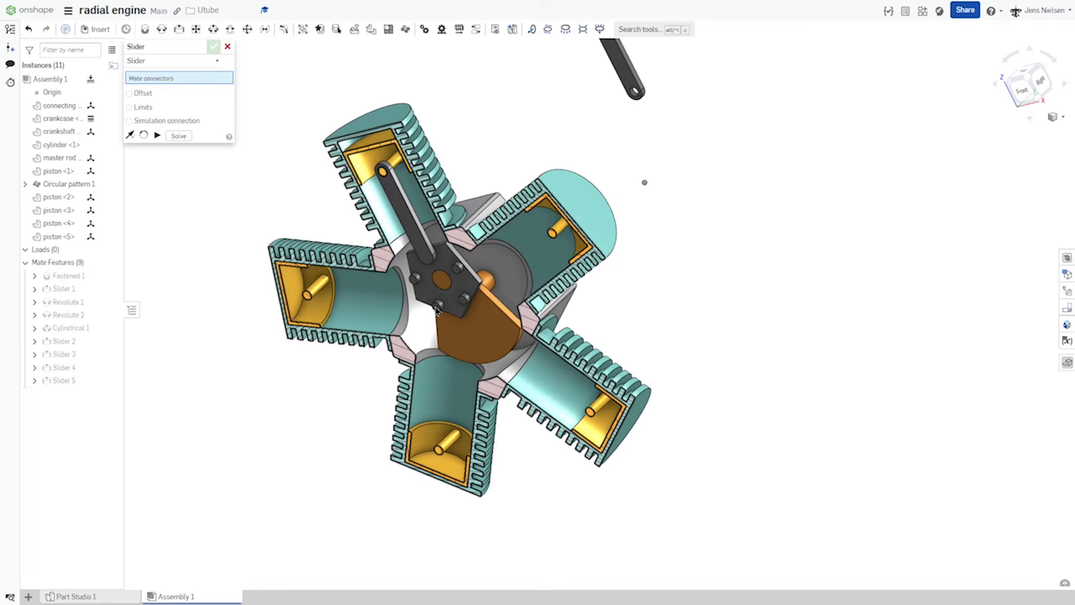
click(227, 46)
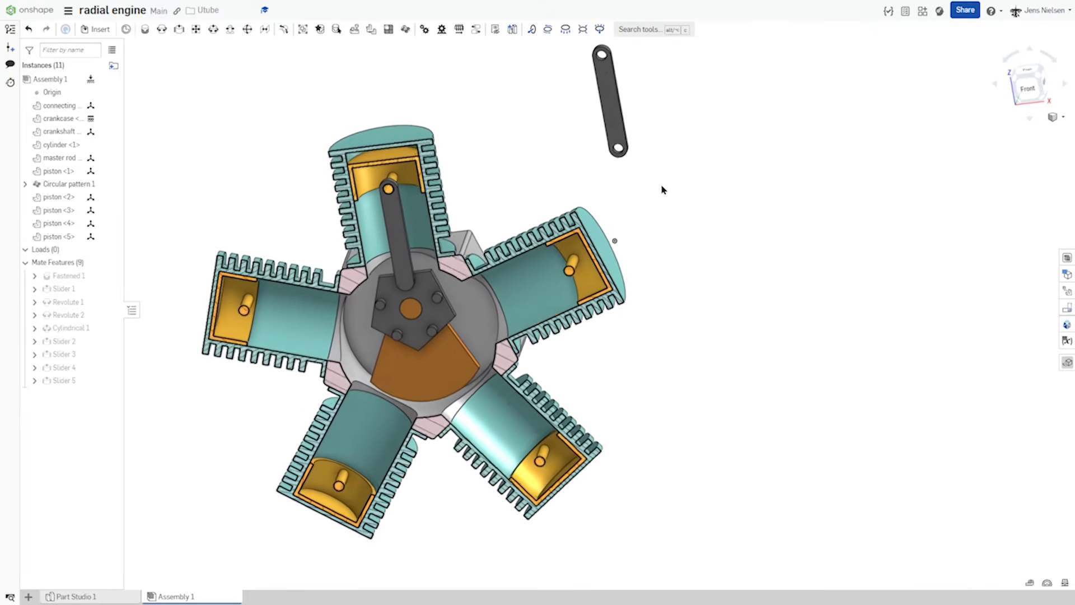
Step: Copy the loose connecting rod and paste three copies around the engine
click(642, 138)
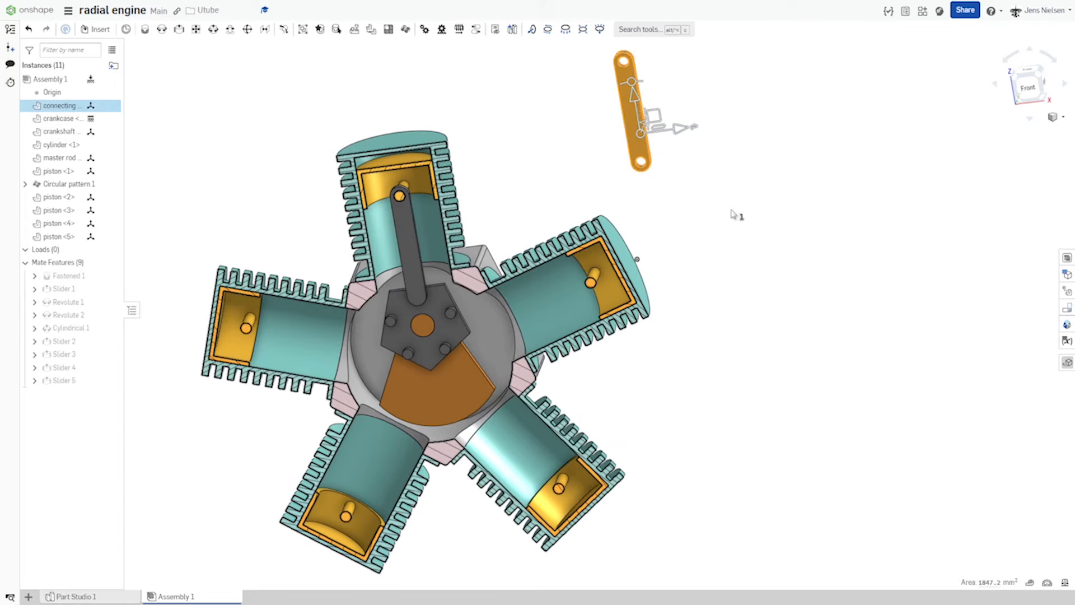
key(ctrl+c)
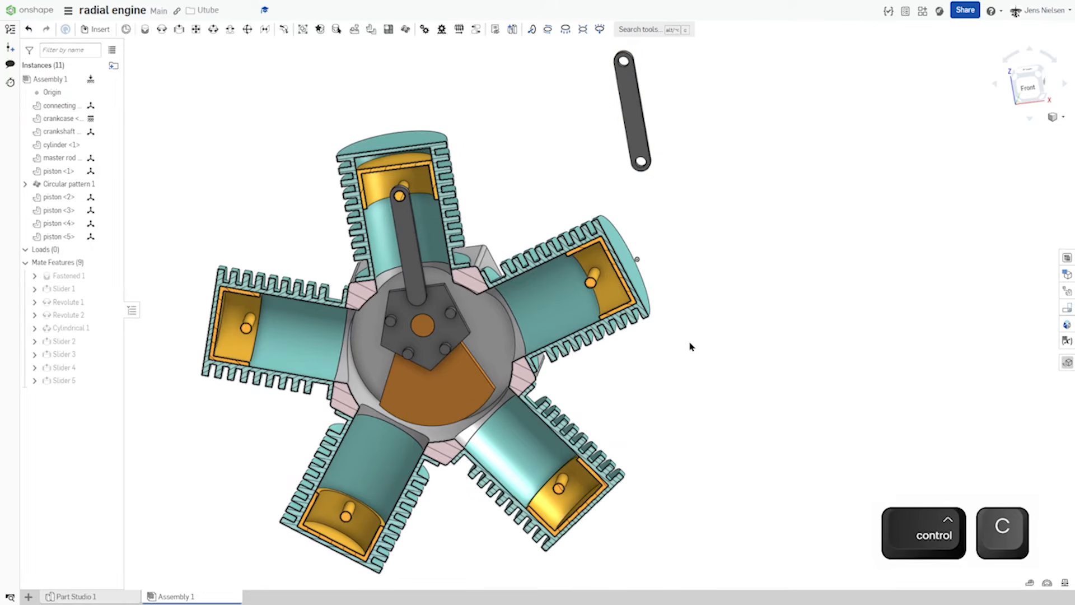
key(ctrl+v)
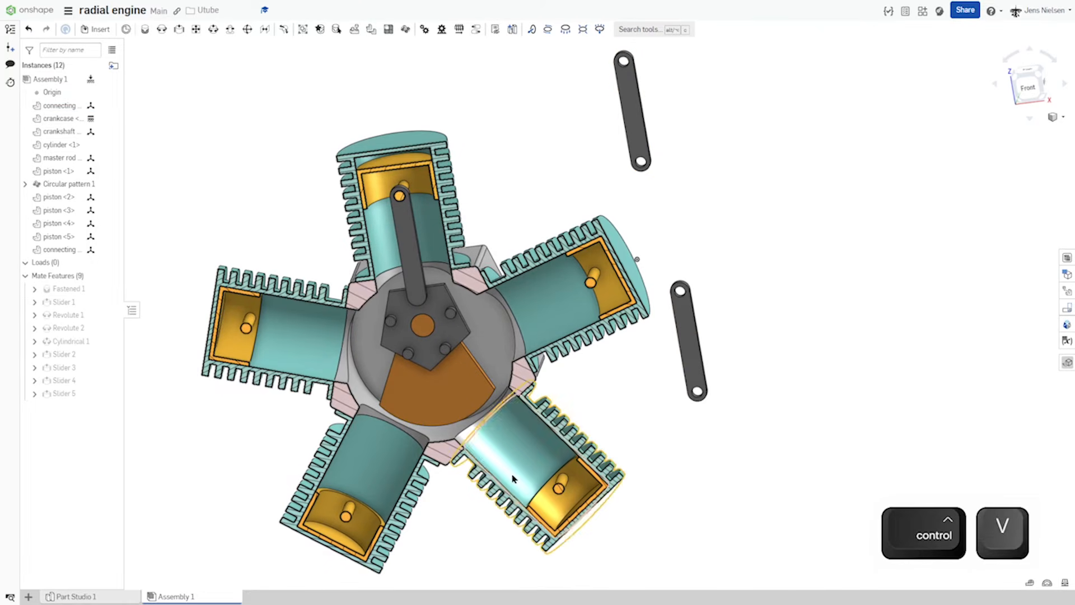
key(ctrl+v)
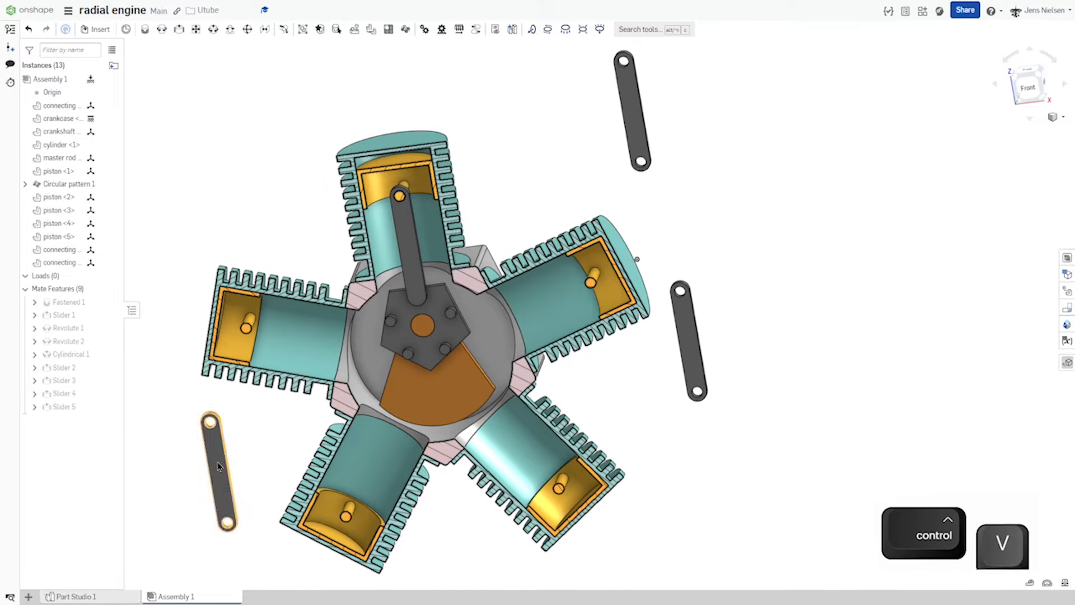
key(ctrl+v)
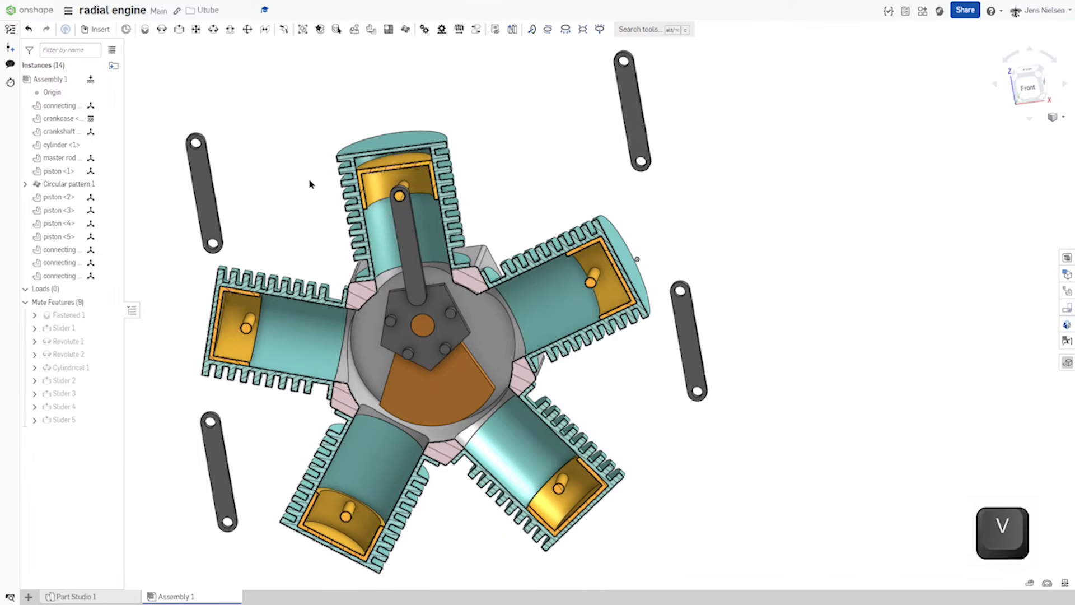
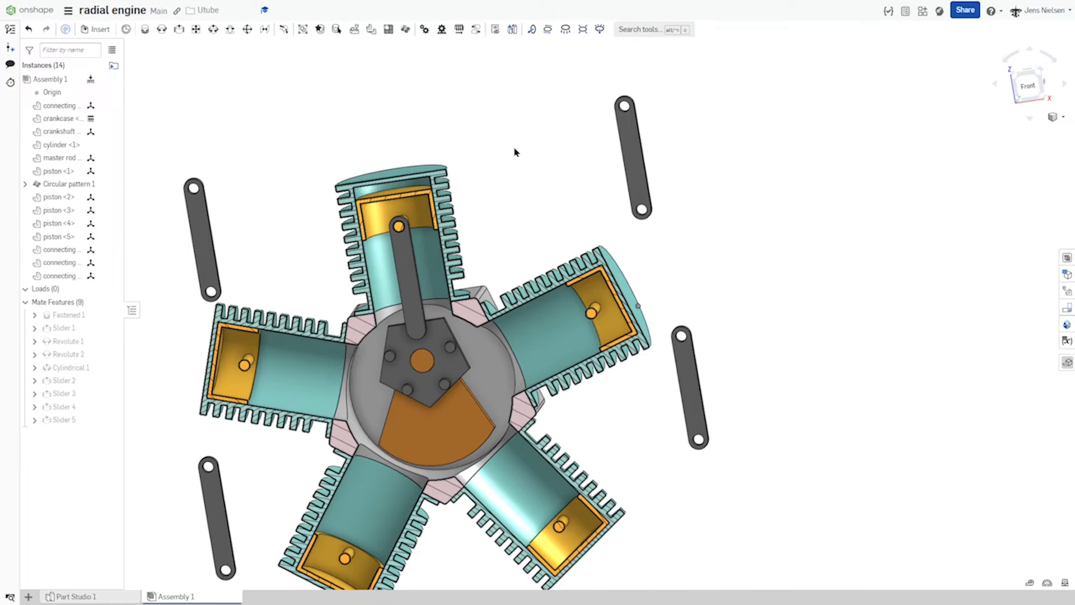
Step: Add a Revolute mate between the lower hole of the upper-right connecting rod and the master rod's upper-right pin
click(162, 31)
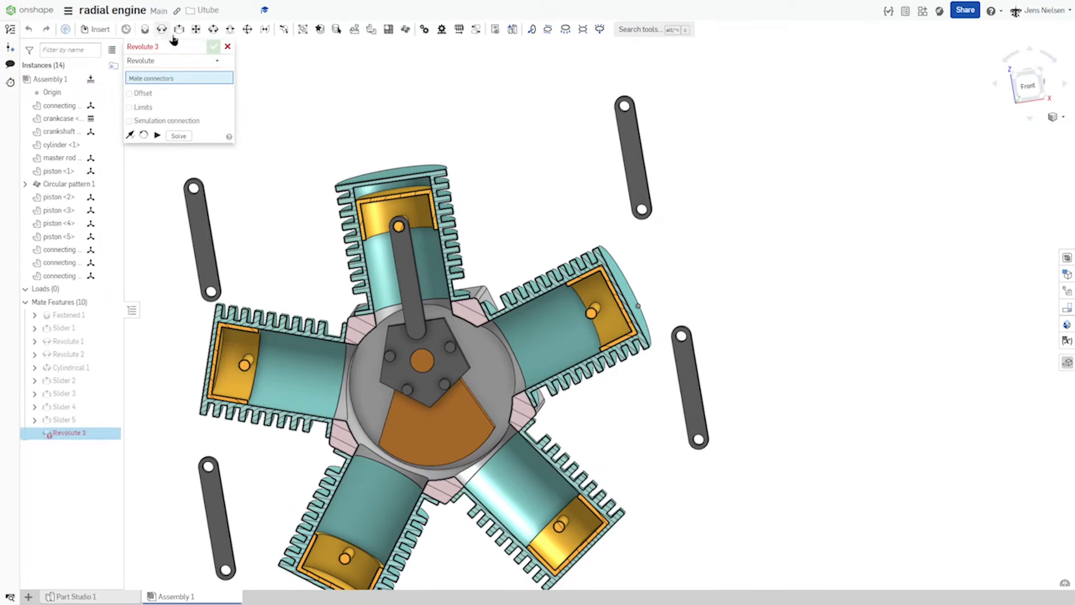
scroll(690, 232, up, 3)
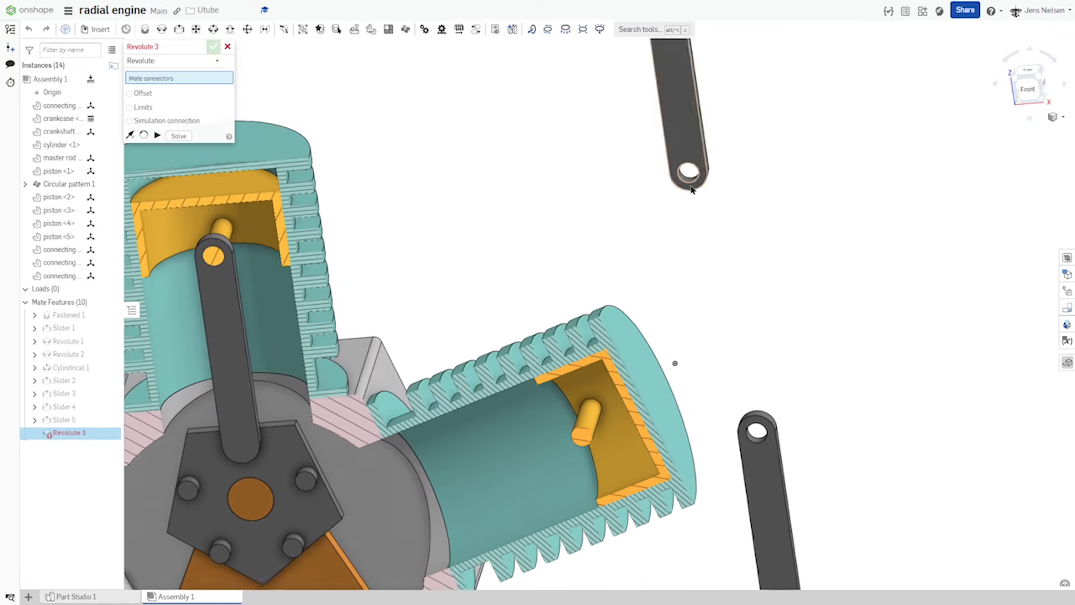
click(689, 184)
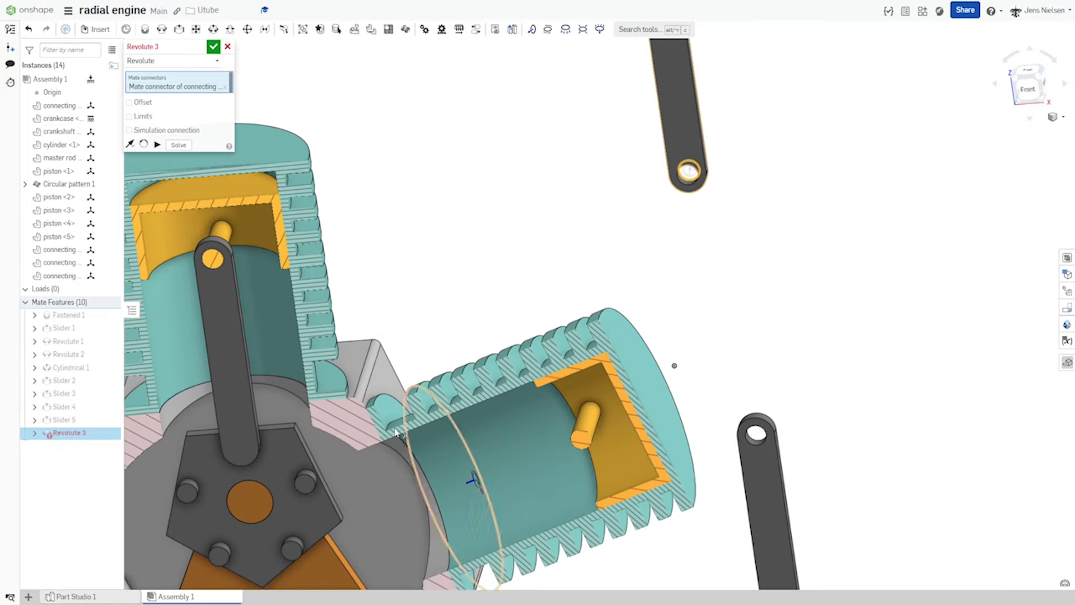
click(307, 477)
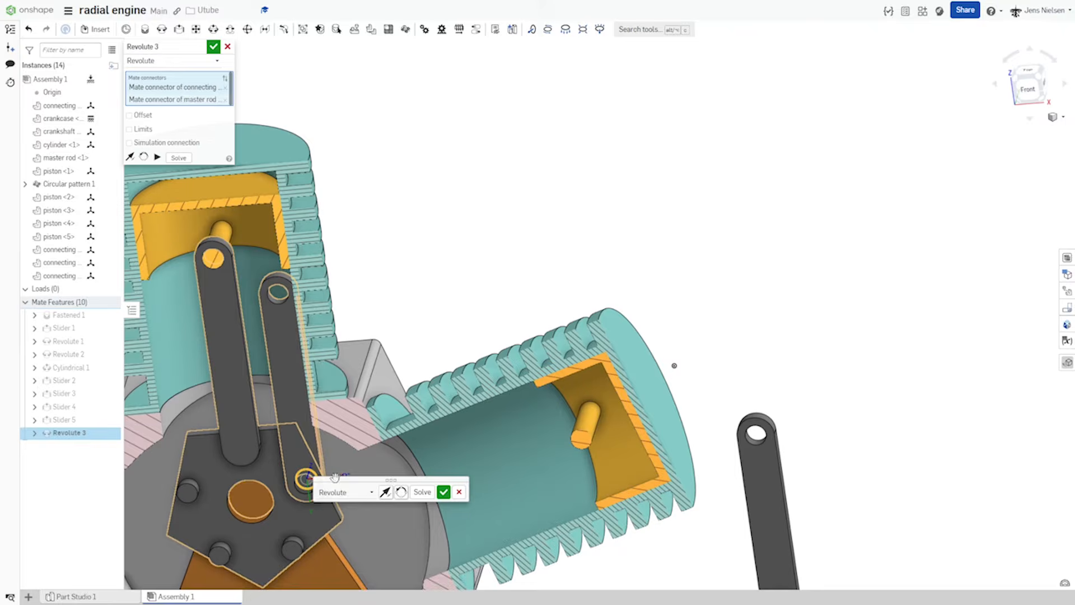
click(444, 495)
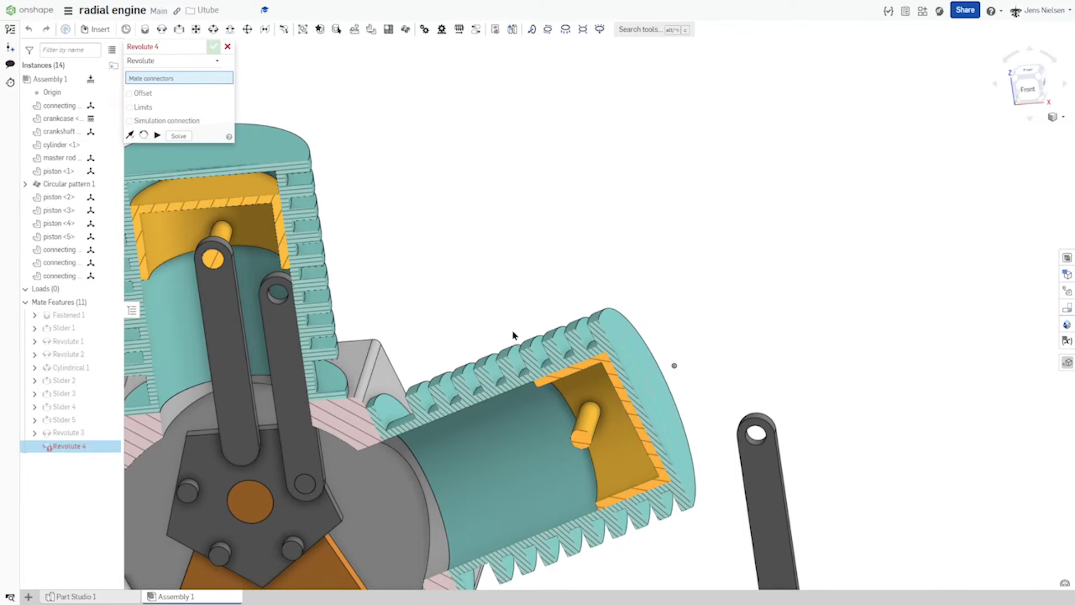
Step: Add a Revolute mate between the upper hole of the right-hand loose connecting rod and the master rod's lower-right pin
scroll(507, 333, down, 3)
scroll(750, 314, up, 3)
click(743, 301)
middle_drag(542, 471, 570, 340)
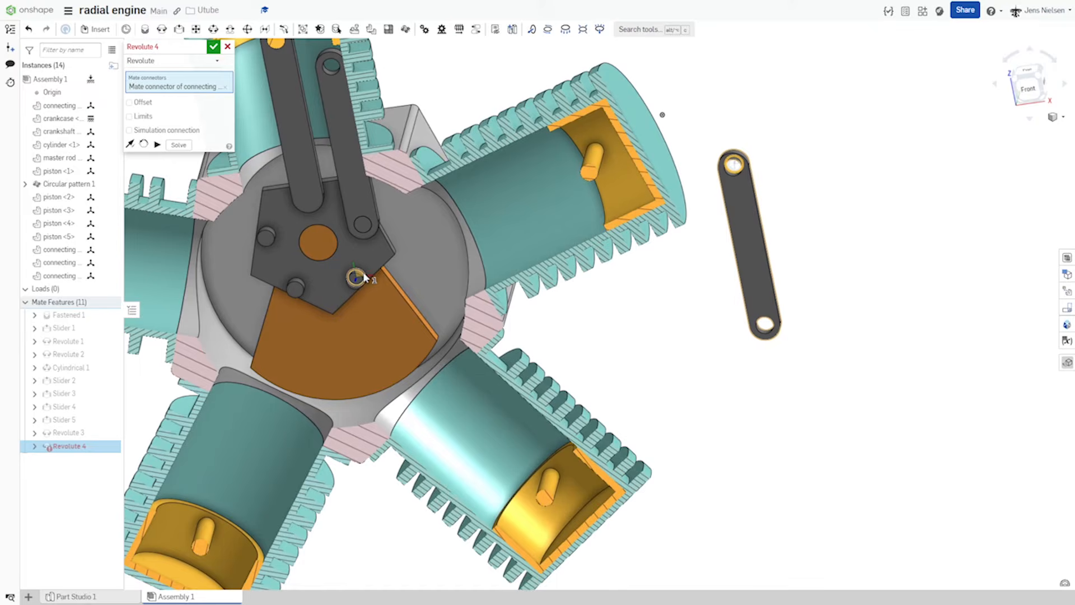
click(356, 277)
click(498, 295)
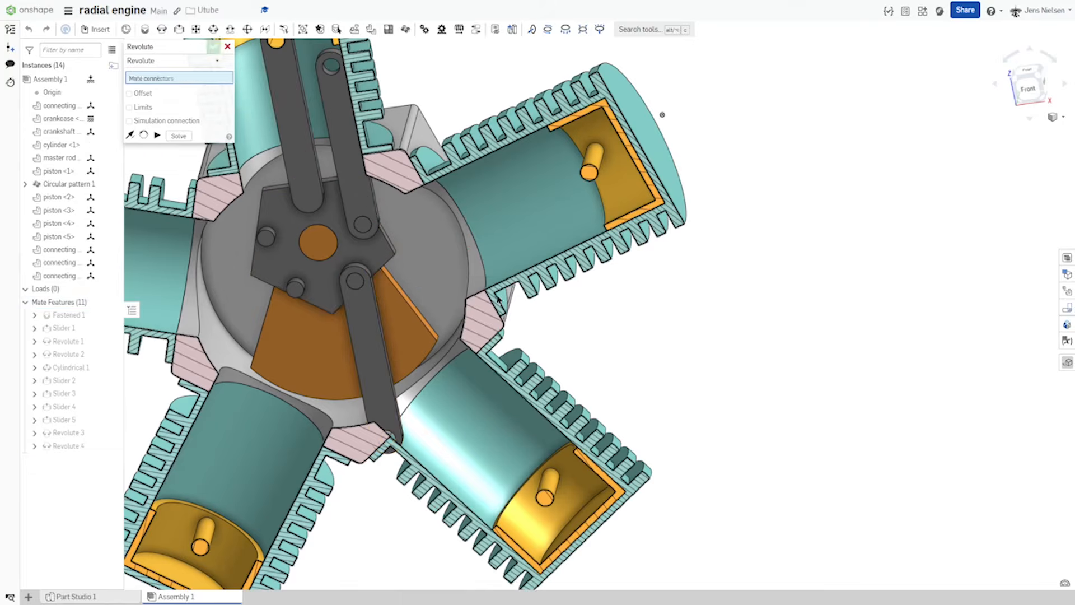
Step: Add a Revolute mate between the master rod's lower-left pin and the upper hole of the loose connecting rod at the lower left
right_drag(343, 297, 359, 314)
click(359, 313)
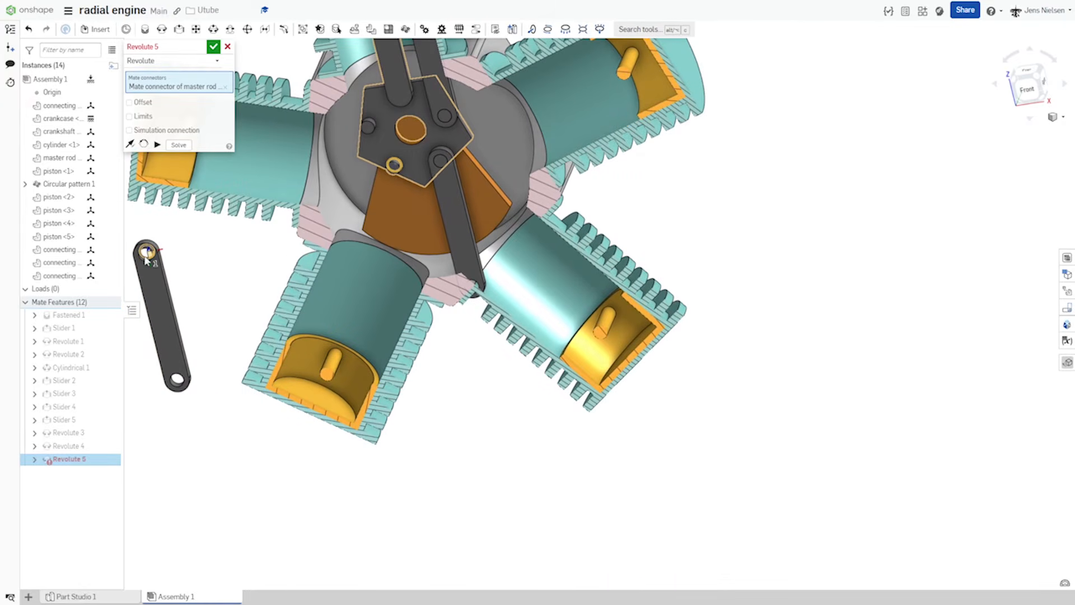
click(146, 255)
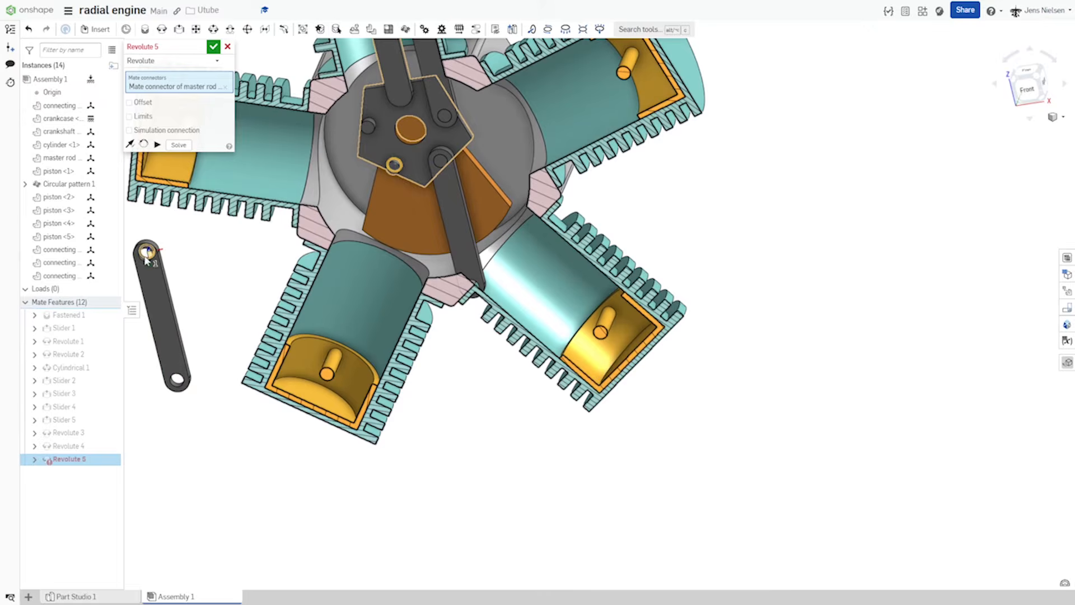
click(213, 46)
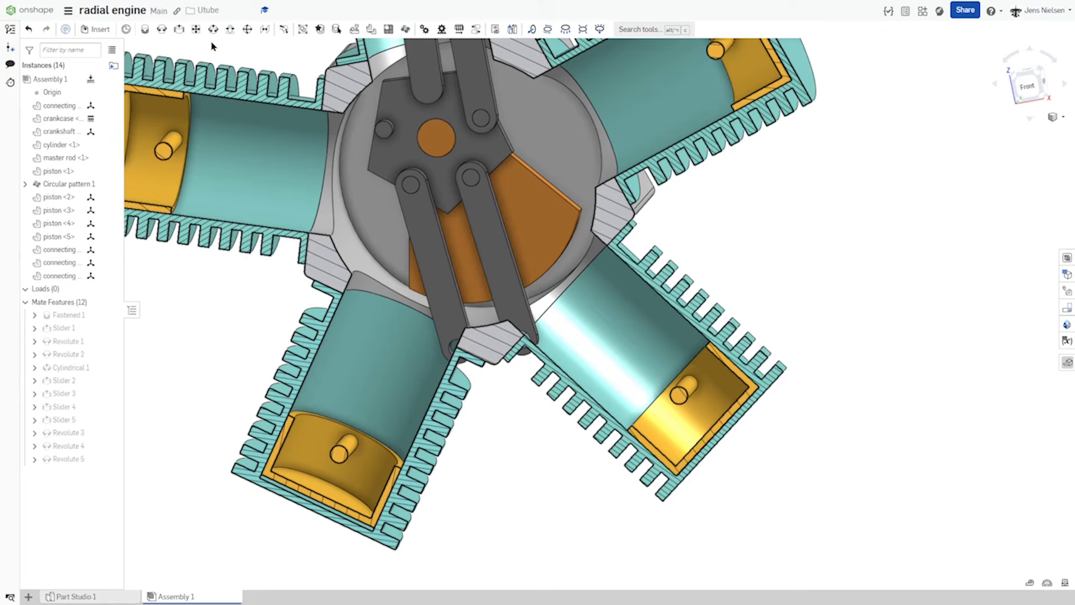
Step: Add a Revolute mate between the inner hole of the last loose connecting rod and the master rod's left pin, then finish mating
key(f)
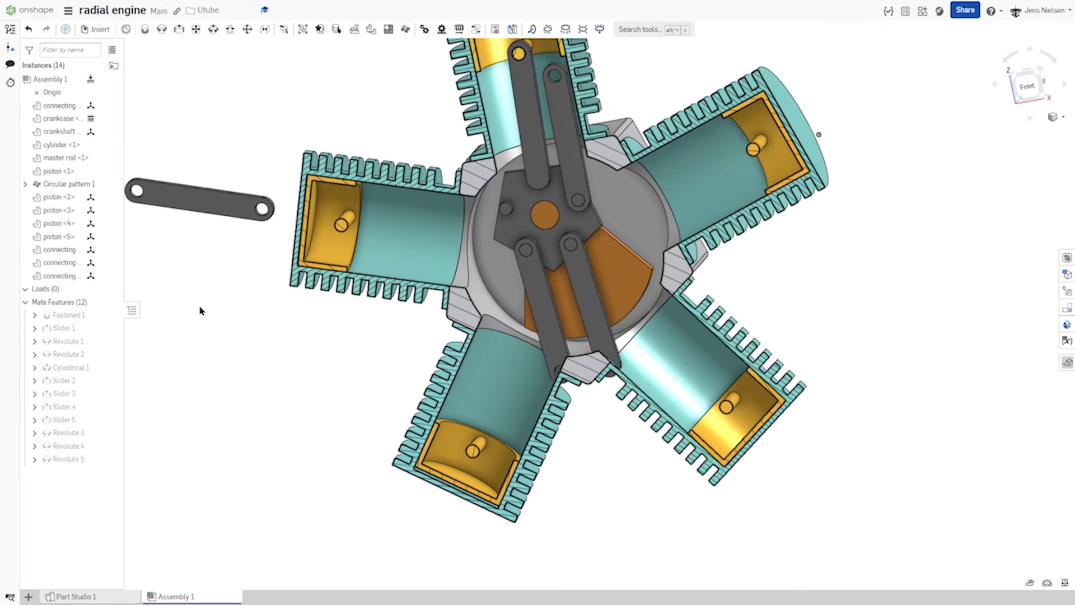
click(162, 29)
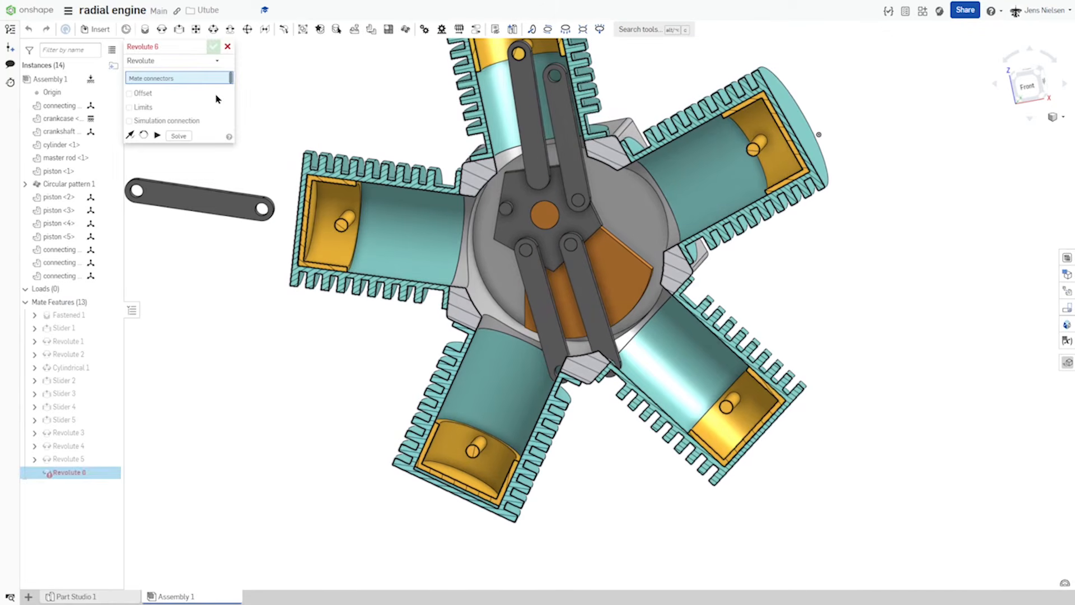
scroll(252, 202, up, 4)
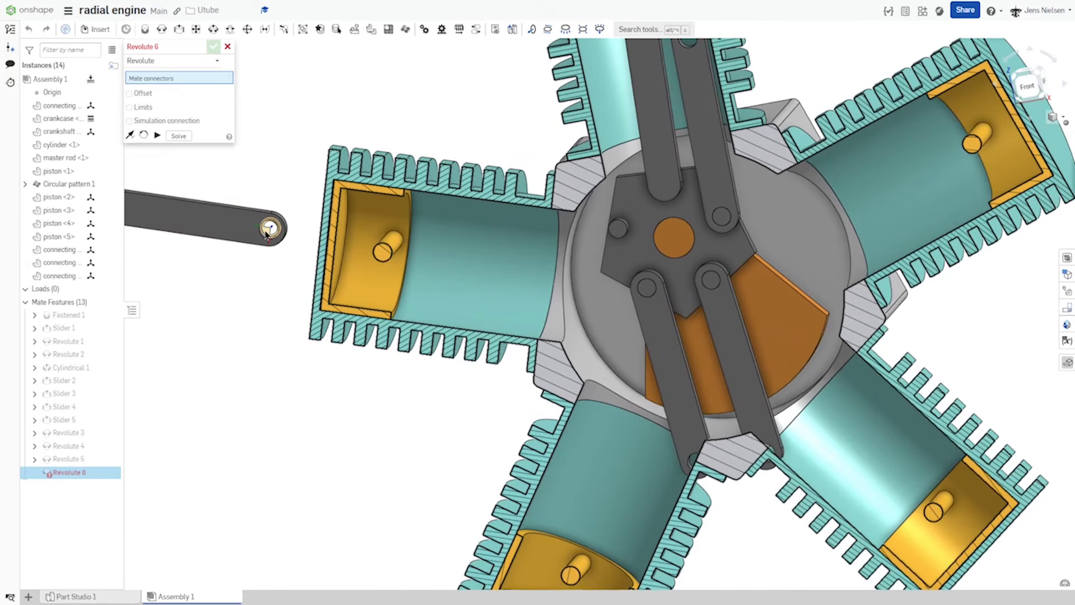
click(269, 228)
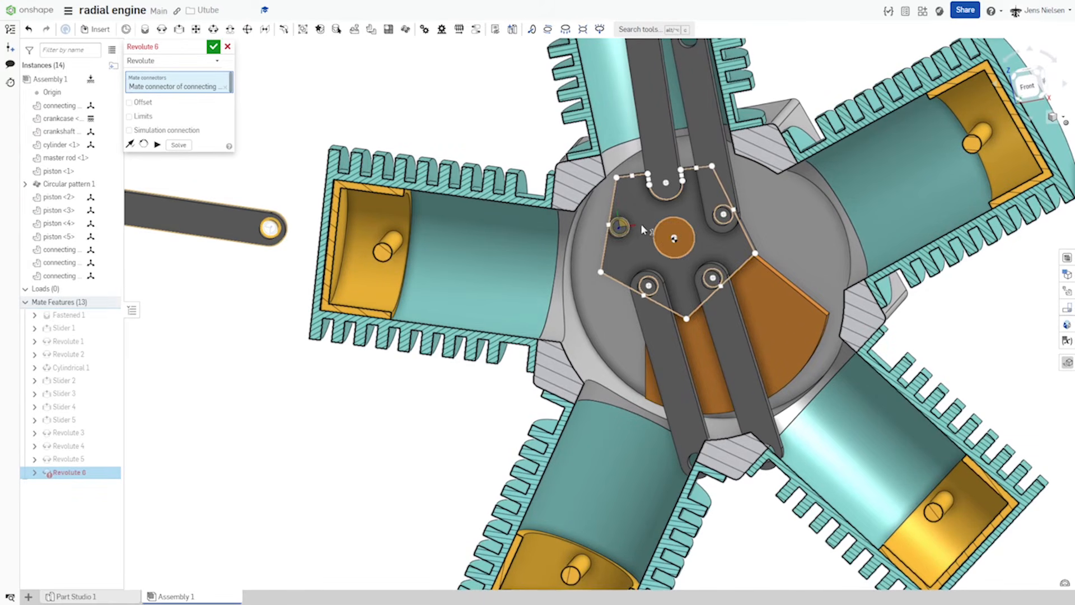
right_drag(640, 223, 635, 219)
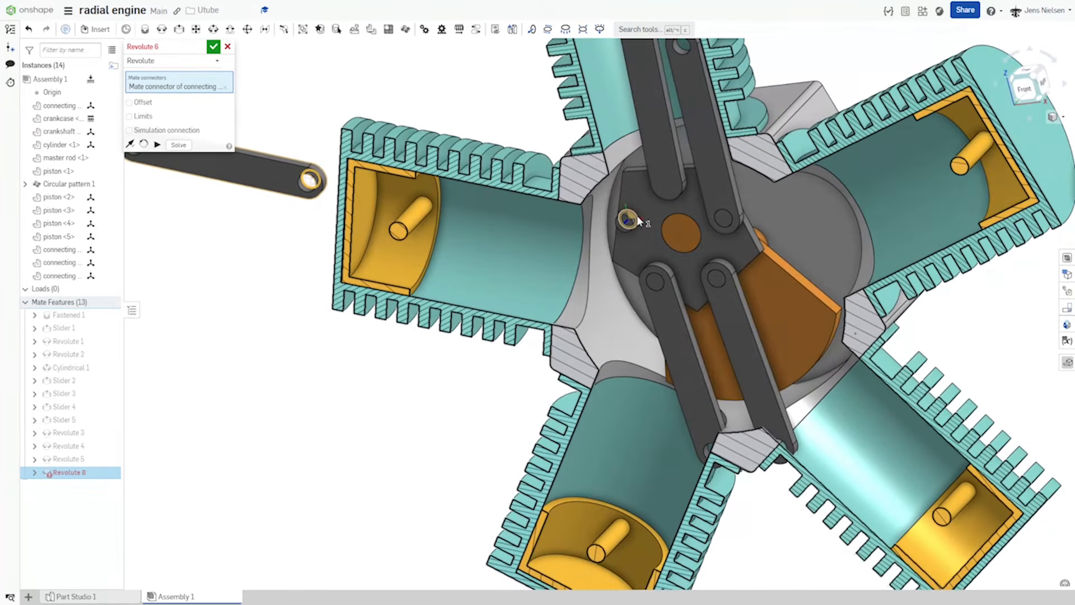
click(625, 223)
click(773, 238)
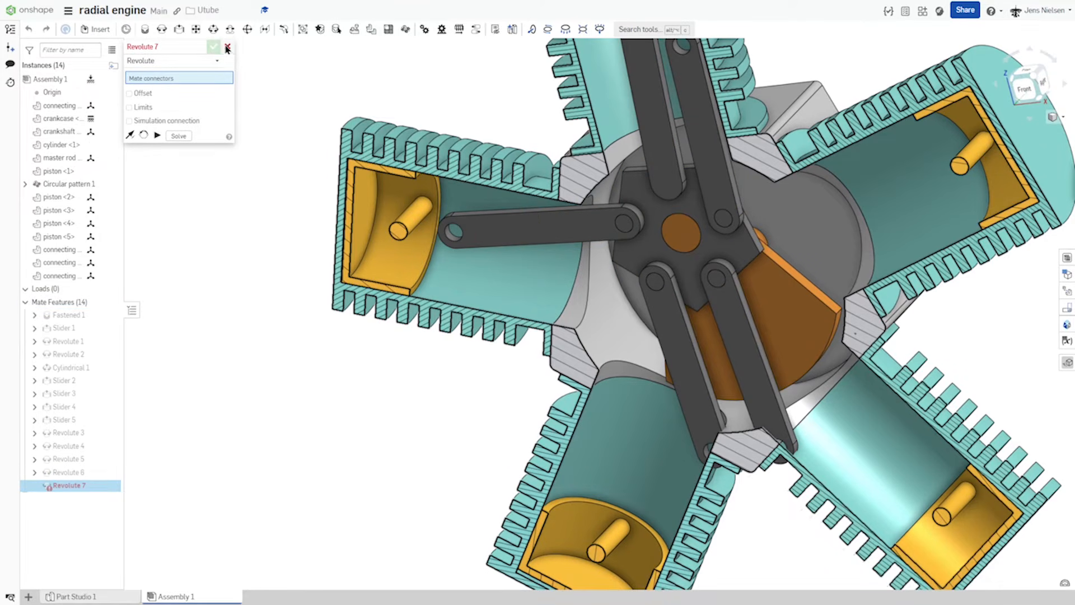
click(228, 46)
Step: Swing the four connecting rods around their master rod pins so each one points into its own cylinder
key(f)
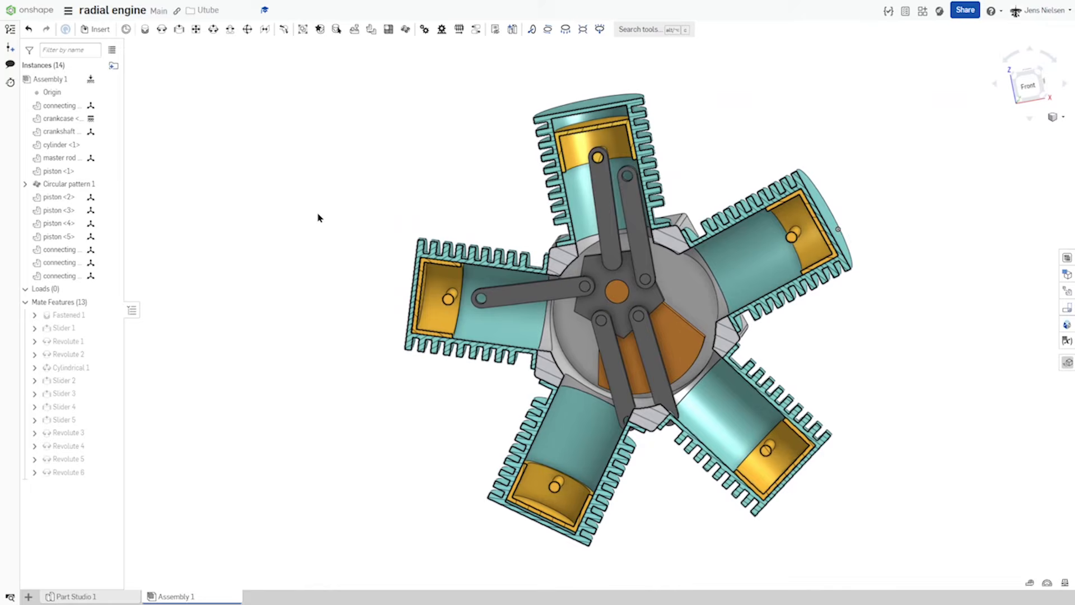
drag(631, 193, 791, 231)
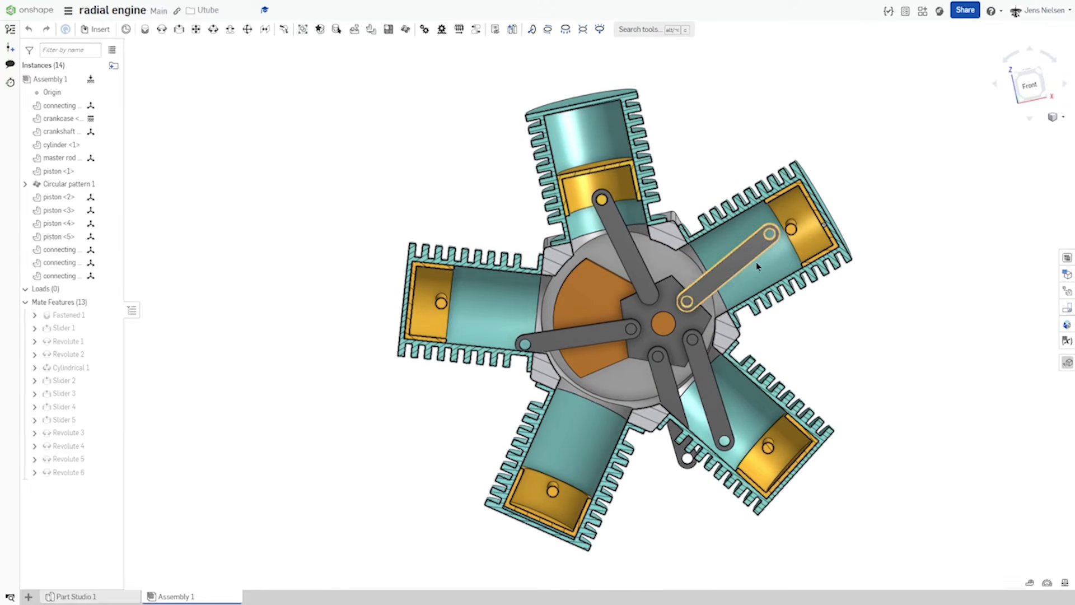
drag(724, 420, 749, 413)
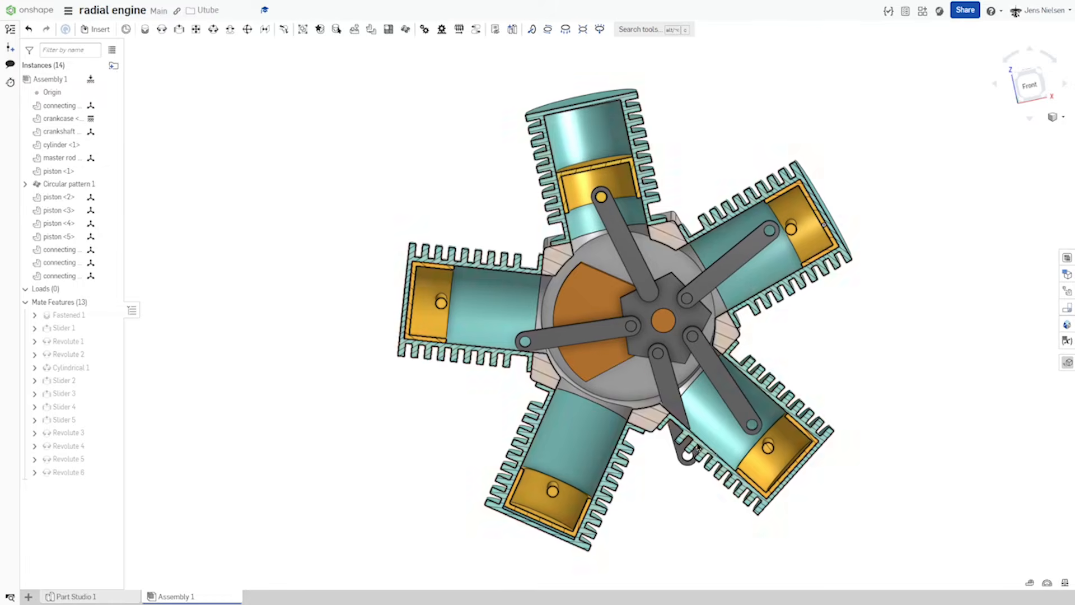
drag(682, 453, 579, 451)
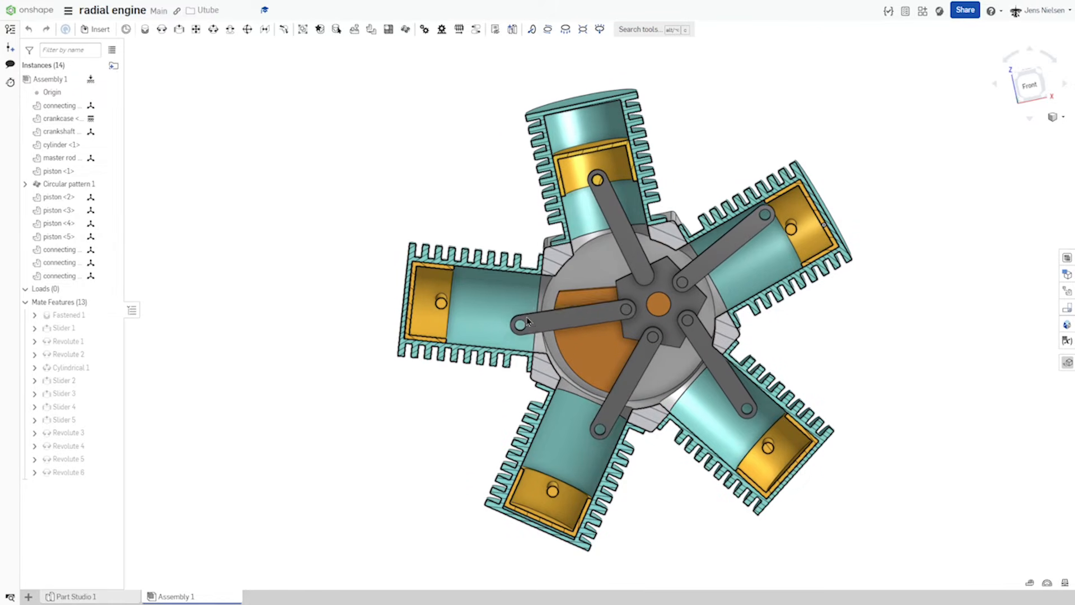
drag(530, 321, 528, 320)
Step: Add a Cylindrical mate between the outer hole of the upper-right connecting rod and the pin of the piston in that cylinder
middle_drag(859, 348, 744, 272)
right_drag(744, 272, 813, 283)
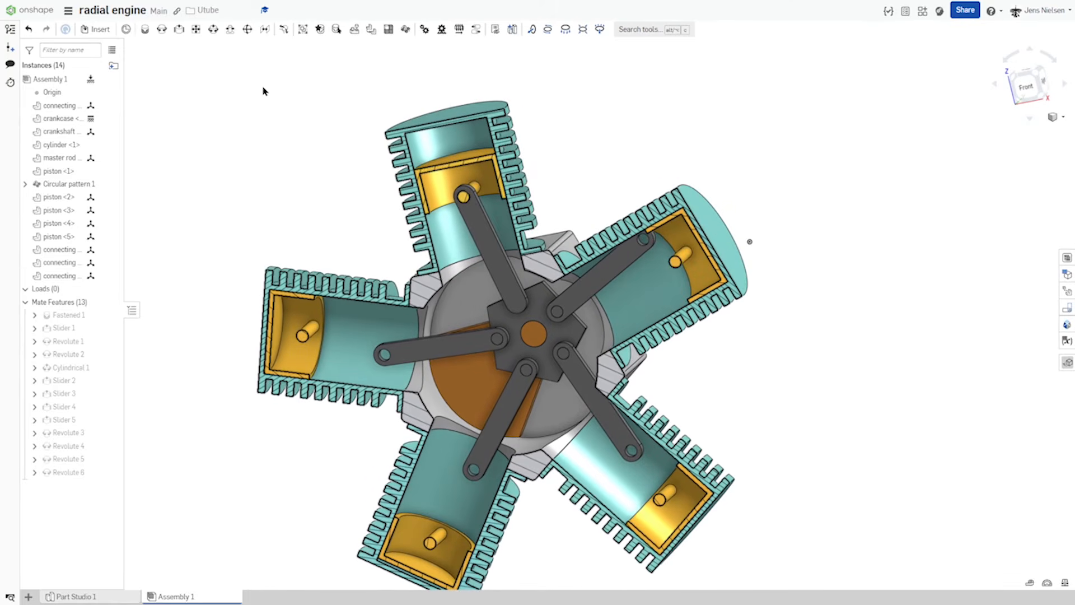
click(213, 30)
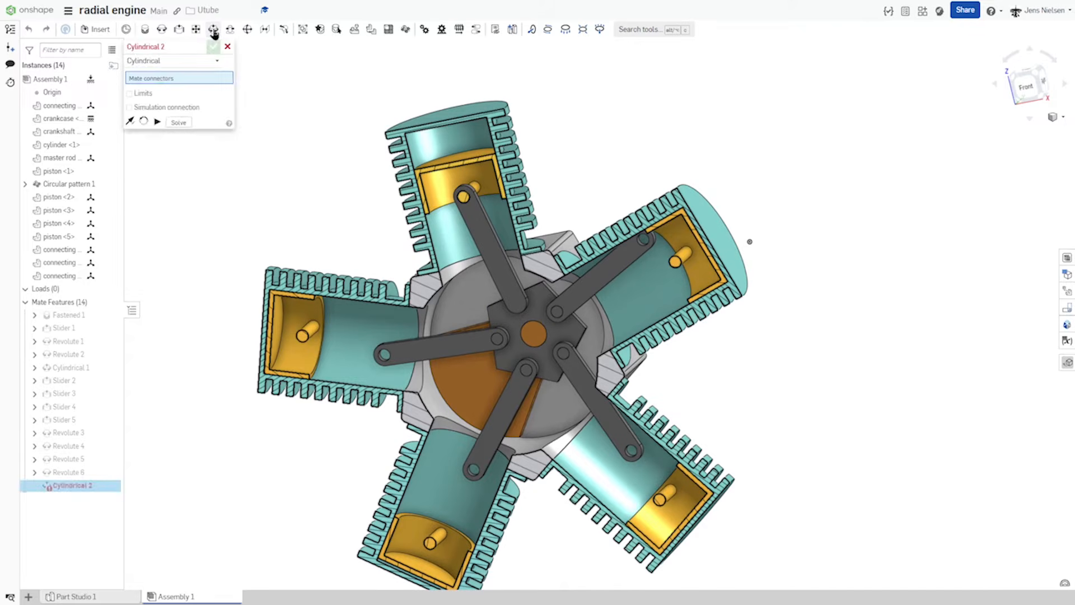
scroll(594, 244, up, 8)
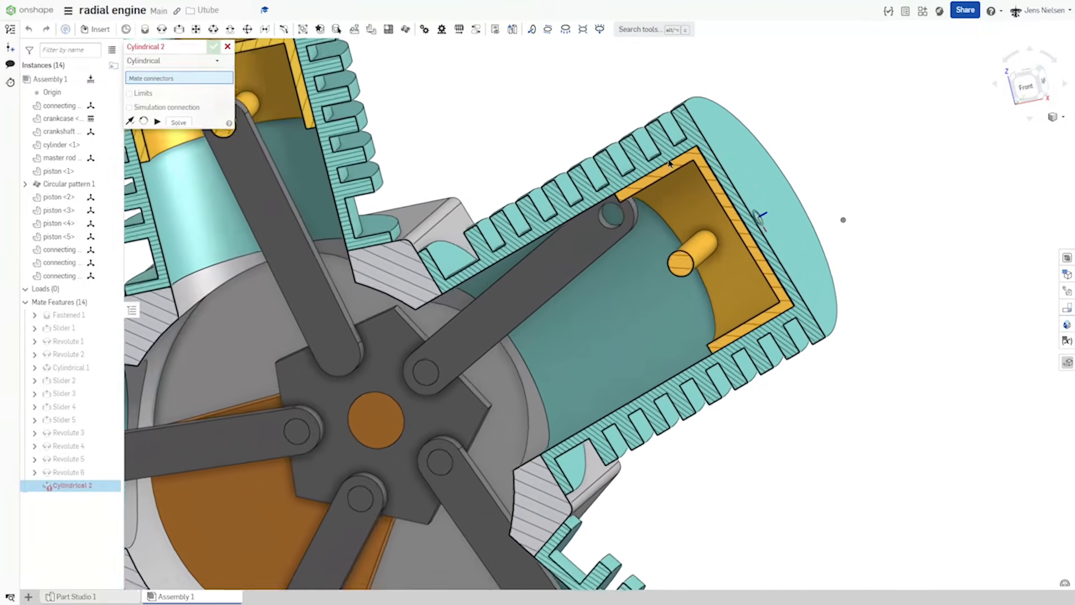
scroll(595, 244, up, 1)
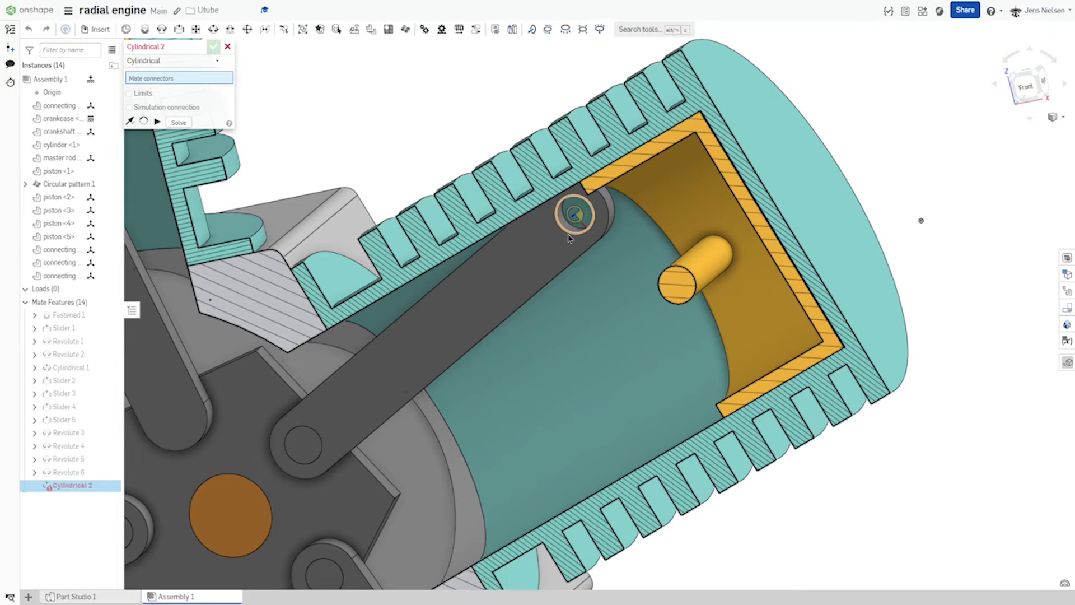
click(569, 238)
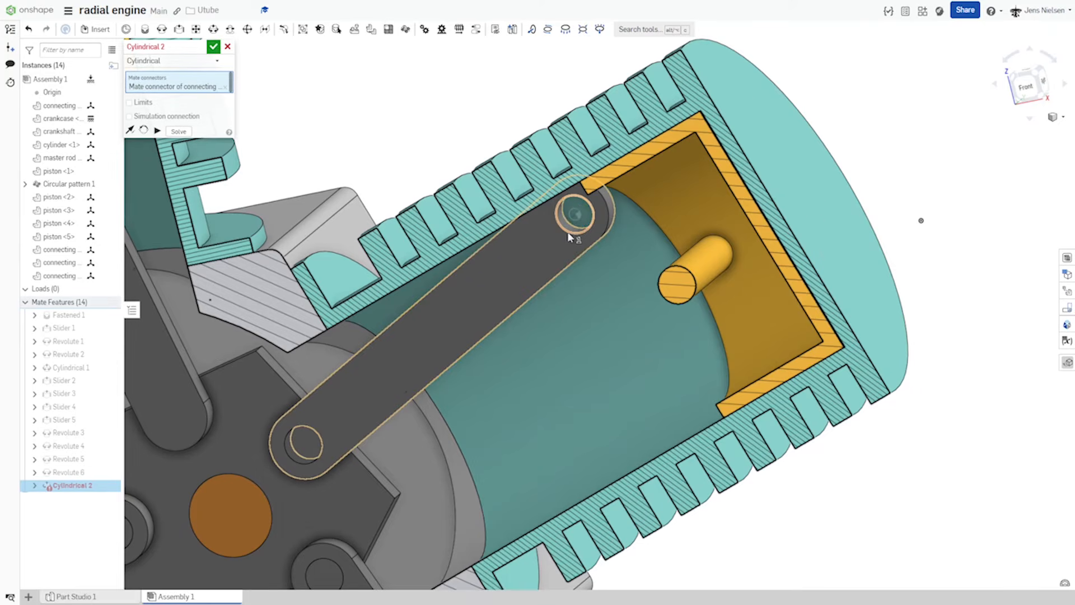
click(721, 259)
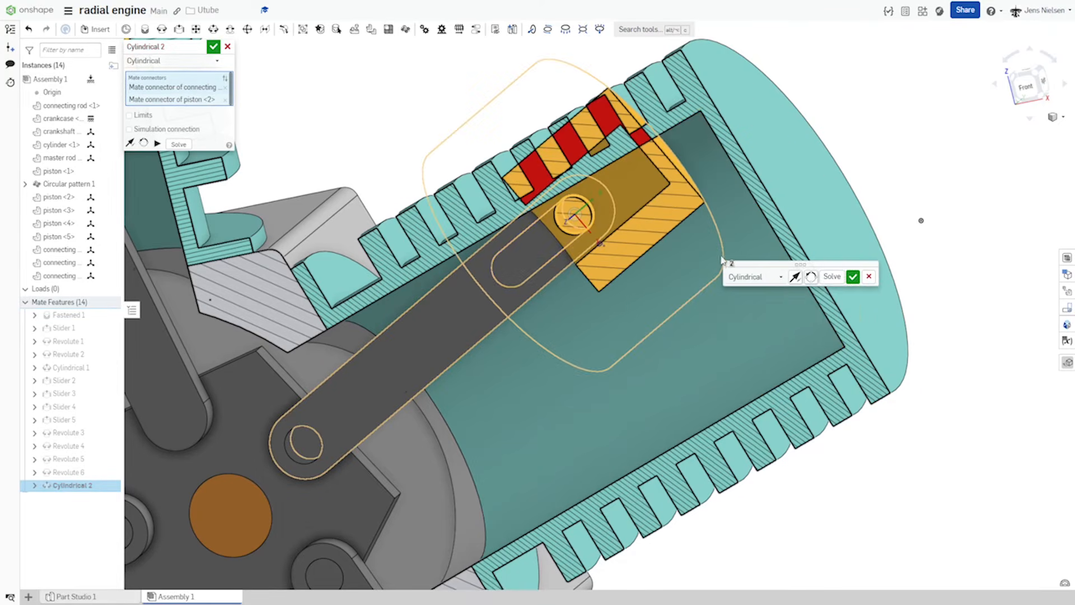
click(853, 277)
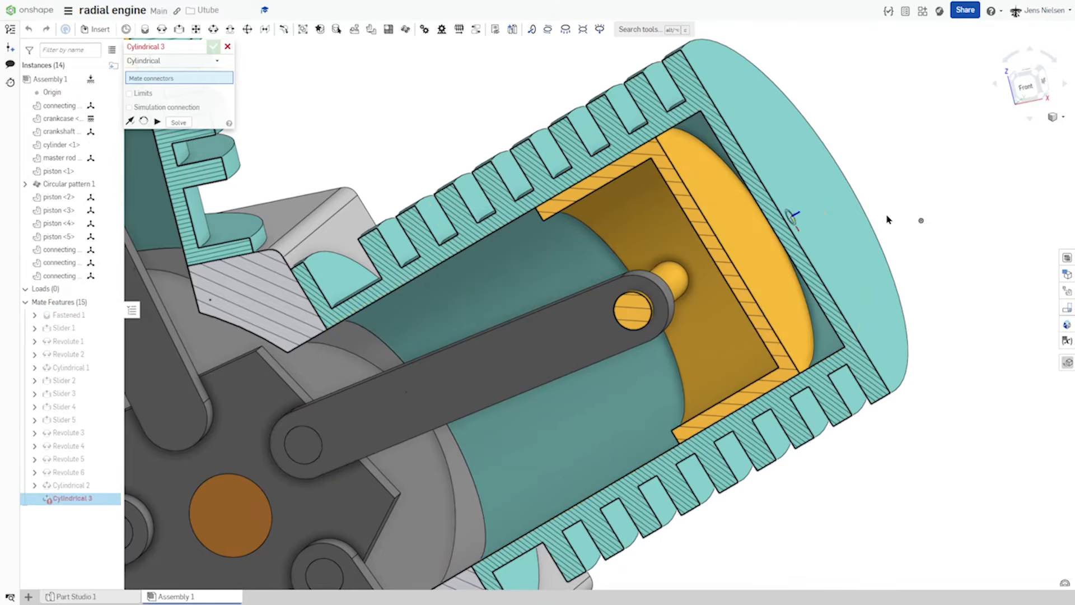
Step: Add a Cylindrical mate between the outer hole of the lower-right connecting rod and the lower-right piston's pin
scroll(921, 268, down, 10)
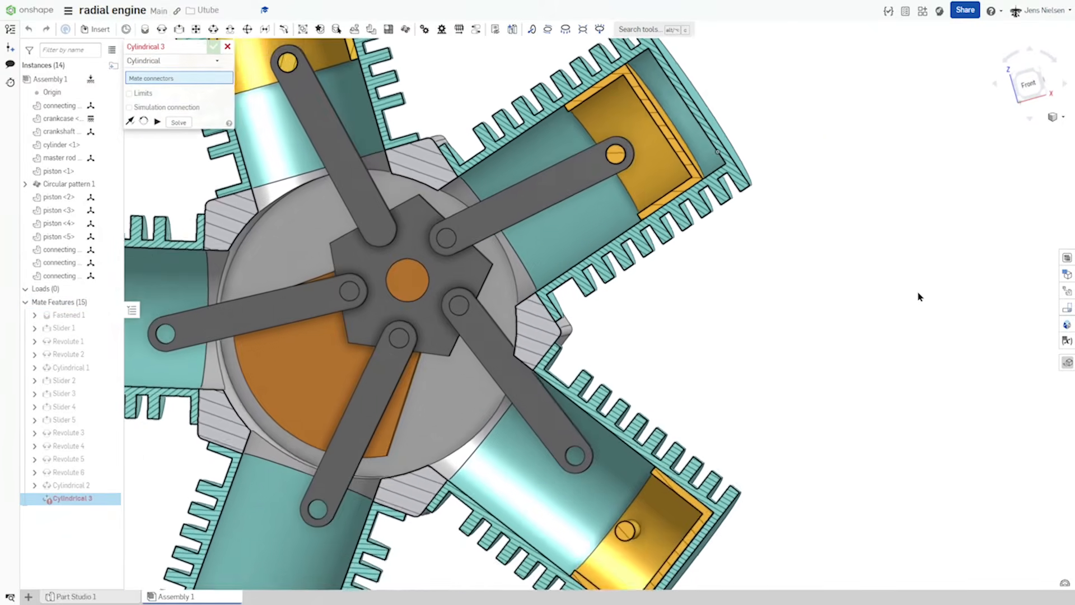
scroll(835, 377, up, 5)
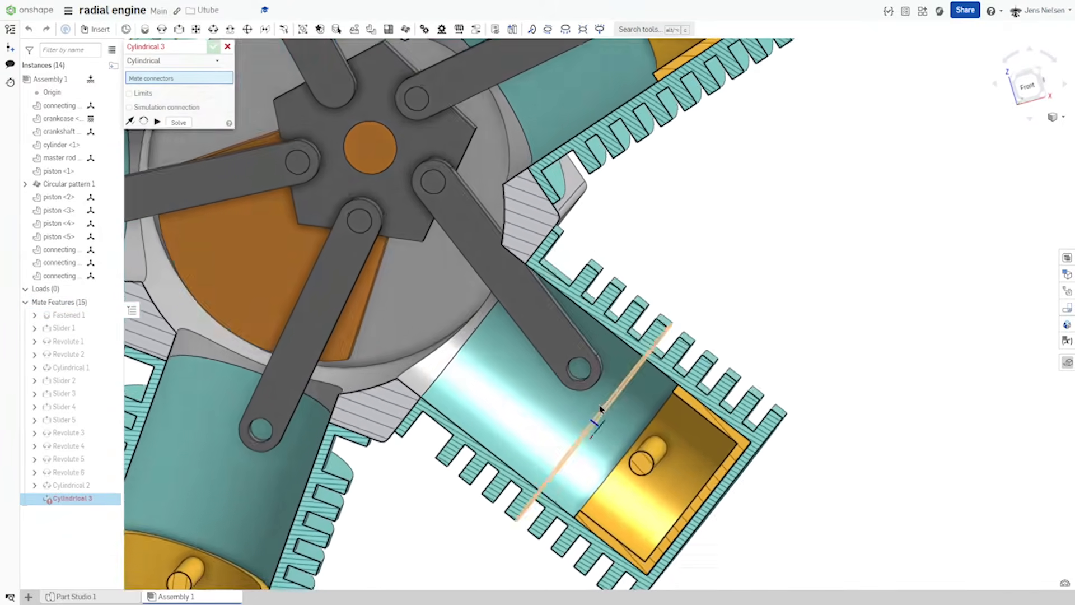
scroll(582, 392, up, 2)
click(575, 369)
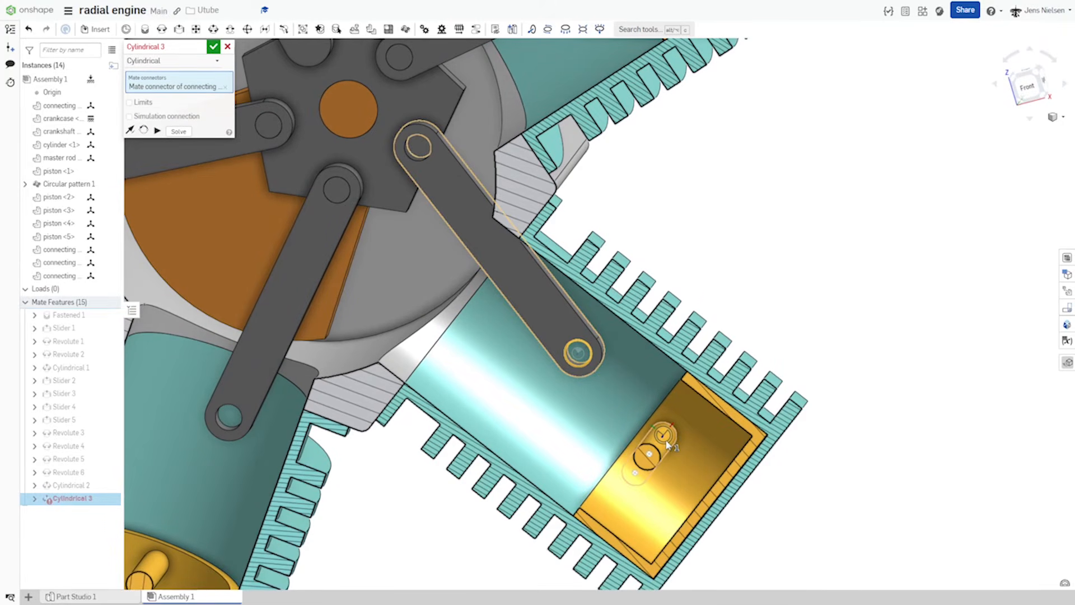
click(668, 446)
click(801, 461)
Step: Add a Cylindrical mate between the outer hole of the lower-left connecting rod and the lower-left piston's pin
scroll(804, 463, down, 5)
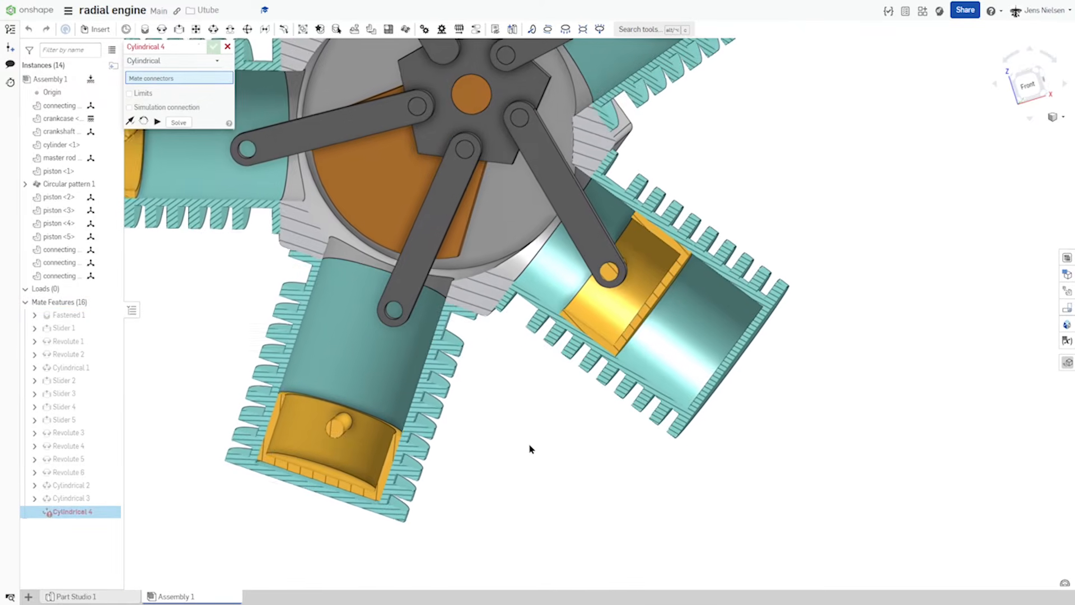
scroll(379, 355, up, 5)
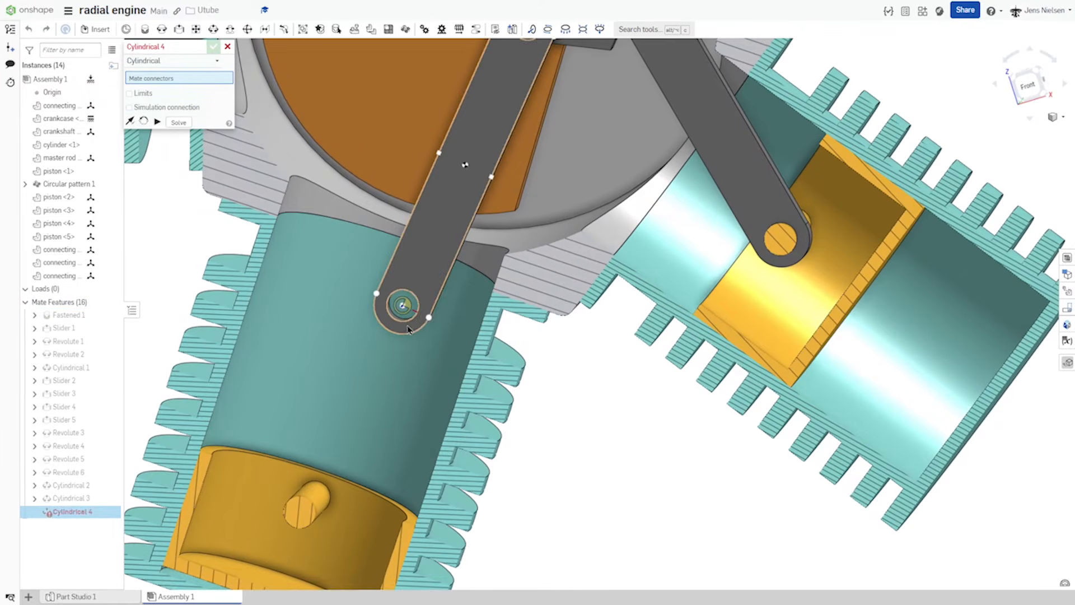
click(406, 323)
right_drag(312, 525, 353, 432)
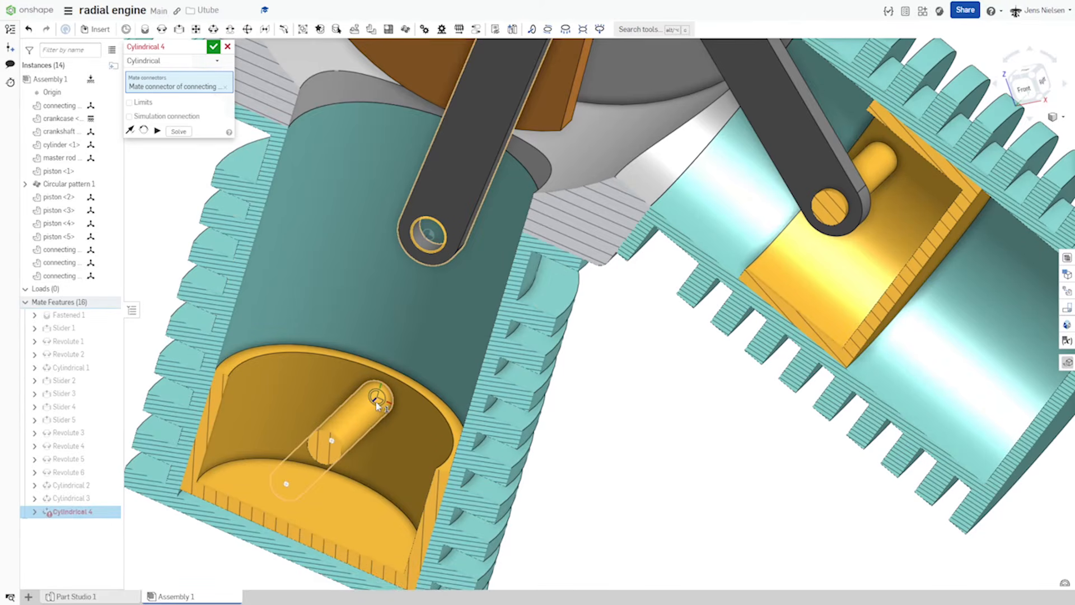
click(381, 401)
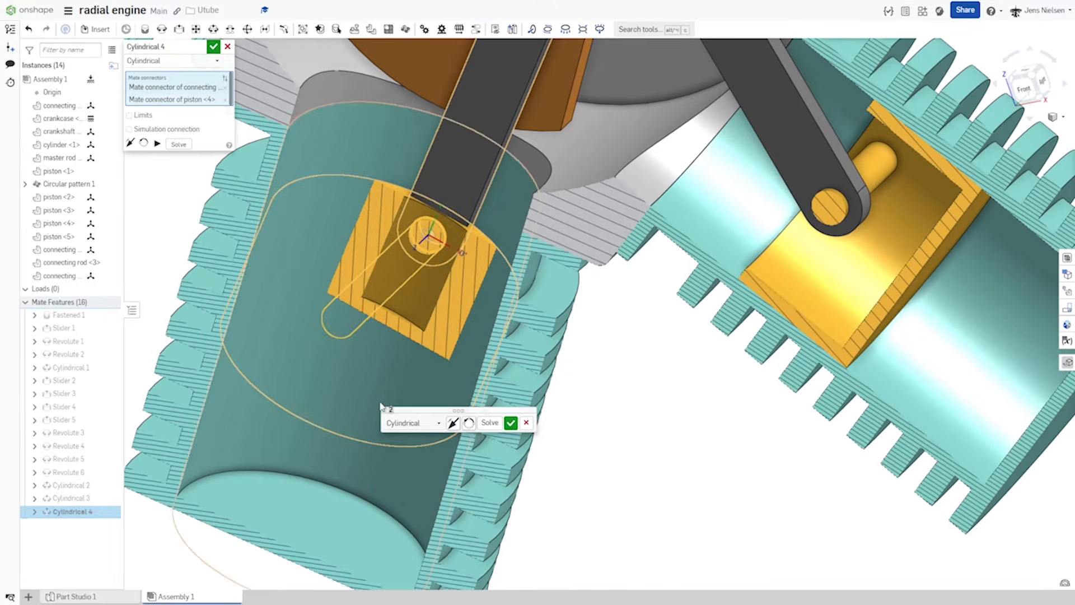
click(512, 423)
Step: Add a Cylindrical mate between the outer hole of the left connecting rod and the left piston's pin, then finish mating
scroll(602, 451, down, 5)
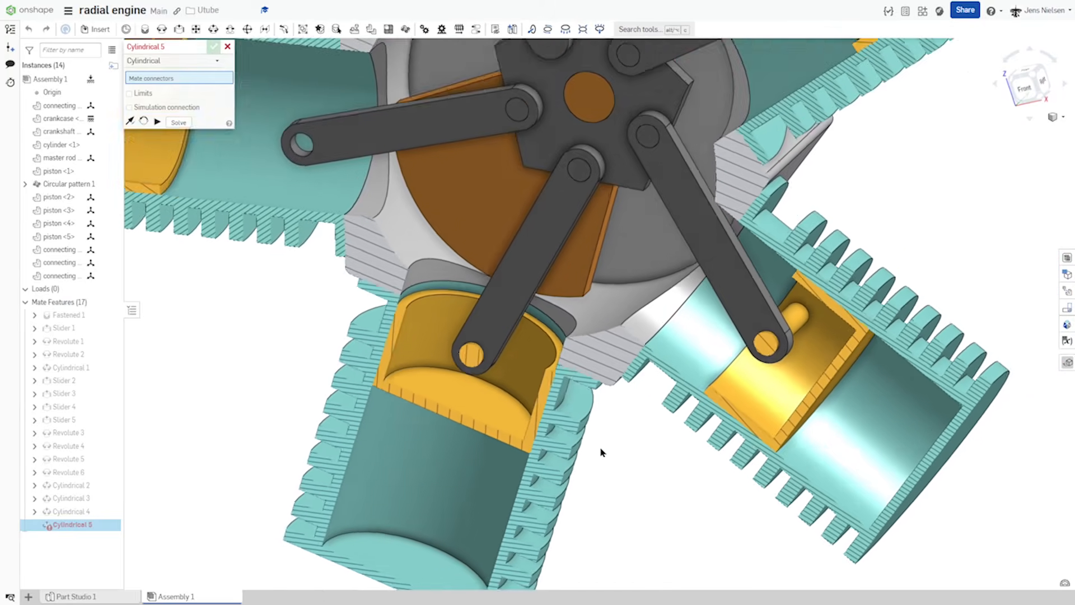
scroll(439, 446, up, 4)
scroll(403, 365, up, 3)
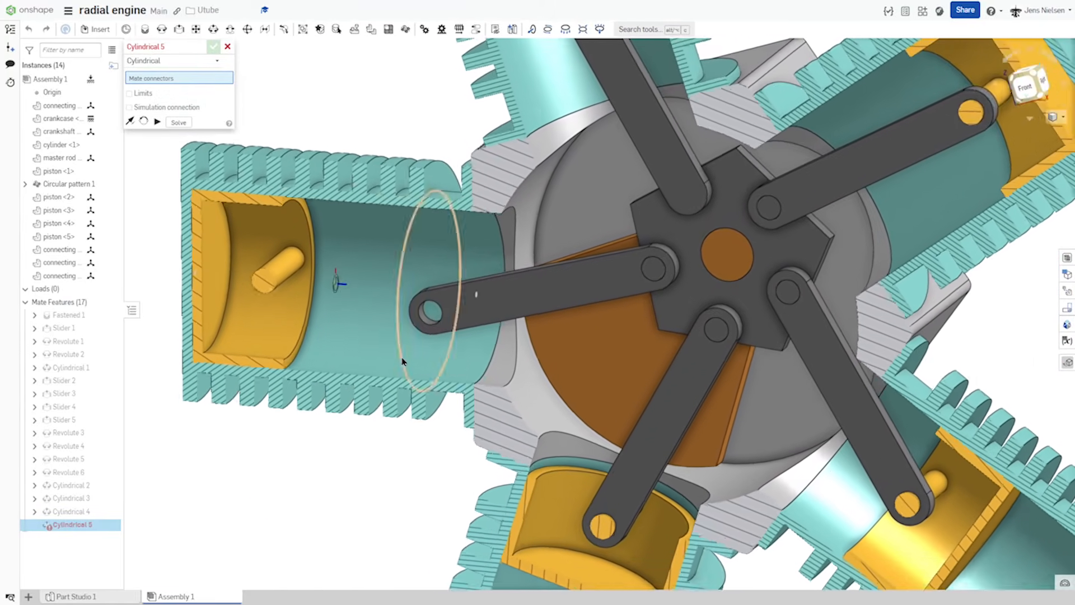
click(439, 323)
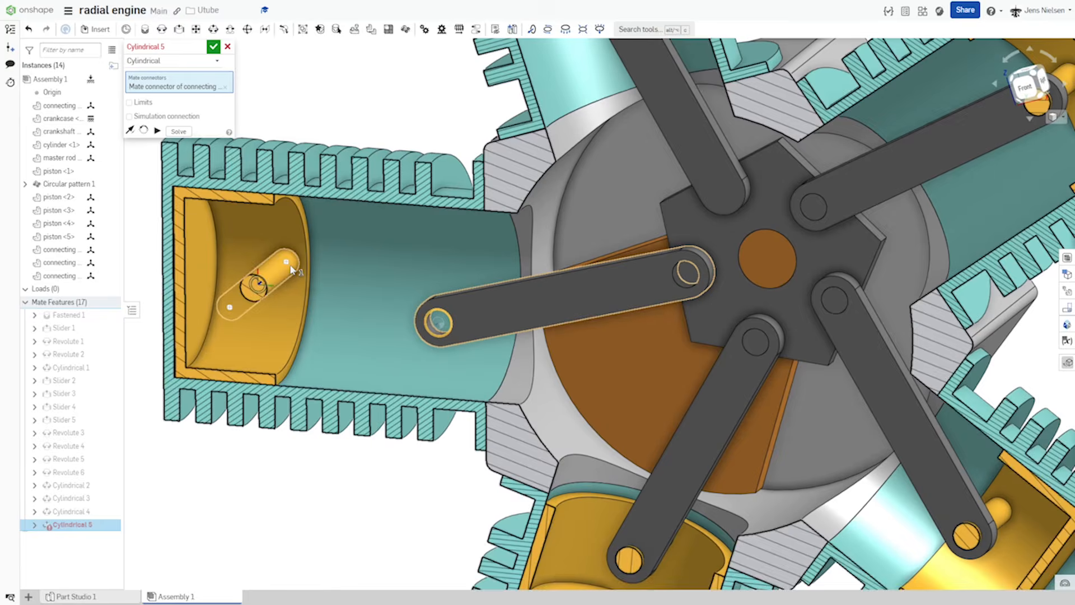
click(289, 268)
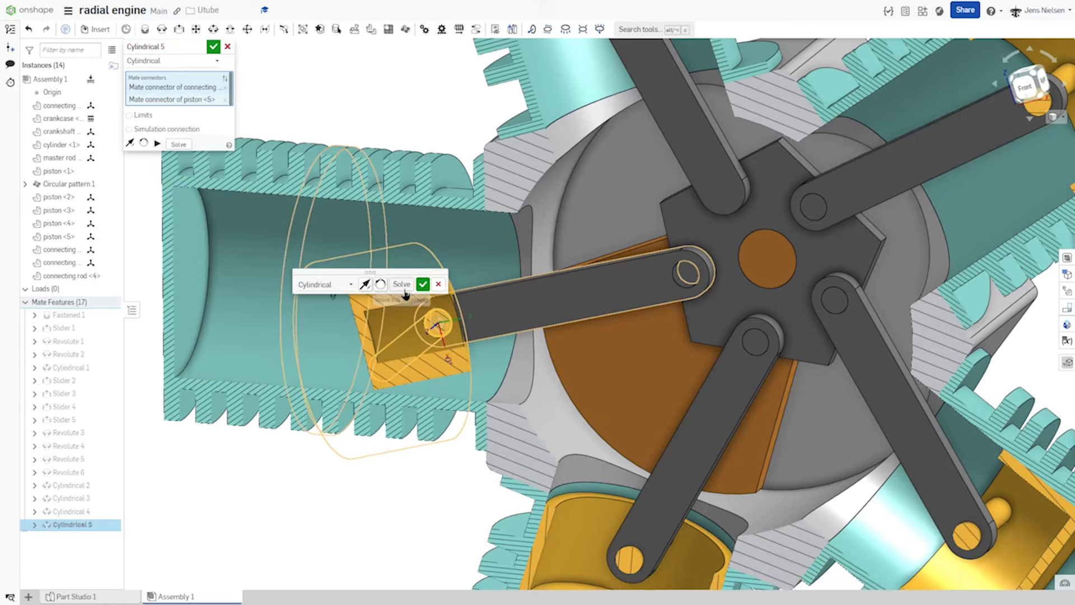
click(423, 284)
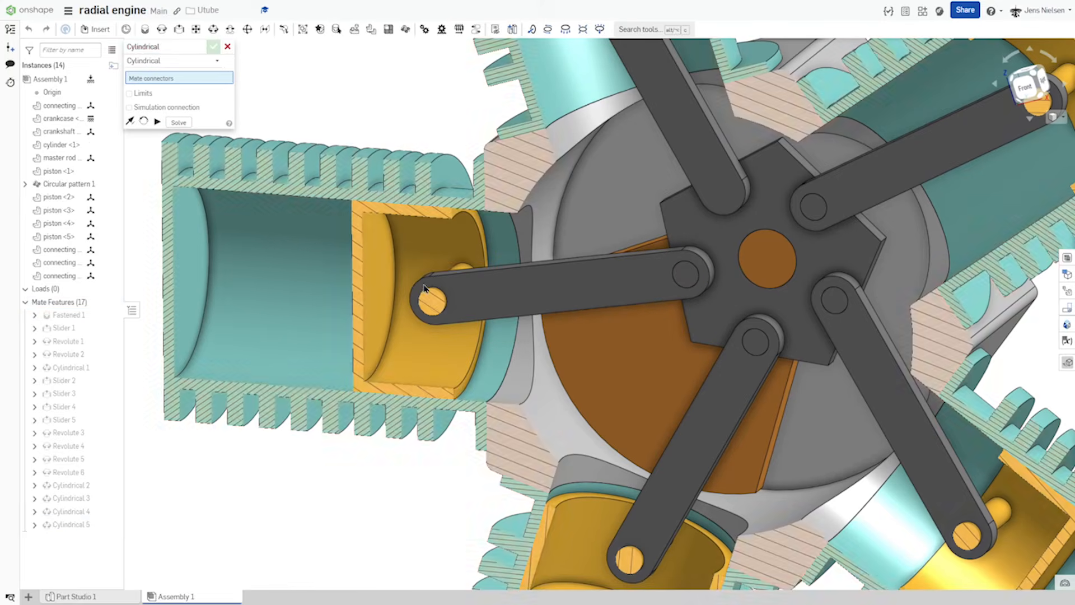
click(227, 47)
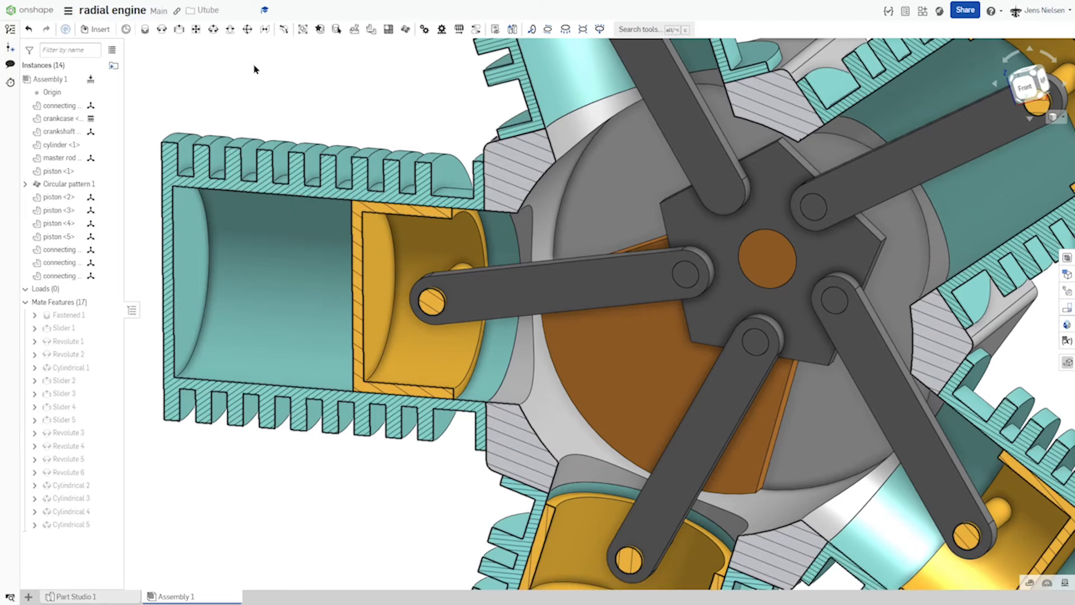
Step: Turn the crankshaft by hand to check how all five pistons and connecting rods move together
key(f)
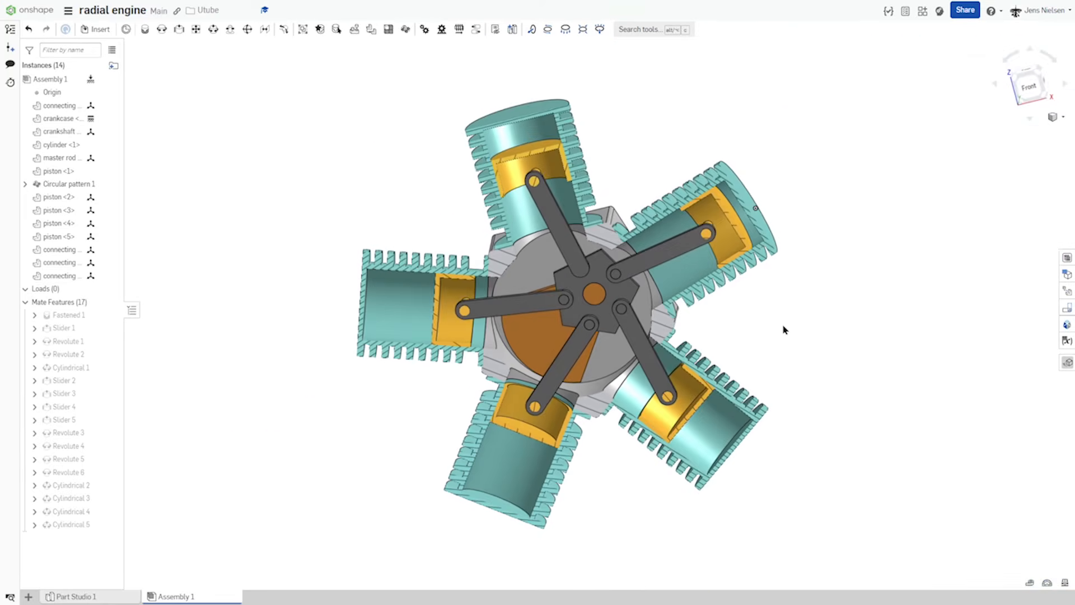
drag(530, 359, 576, 294)
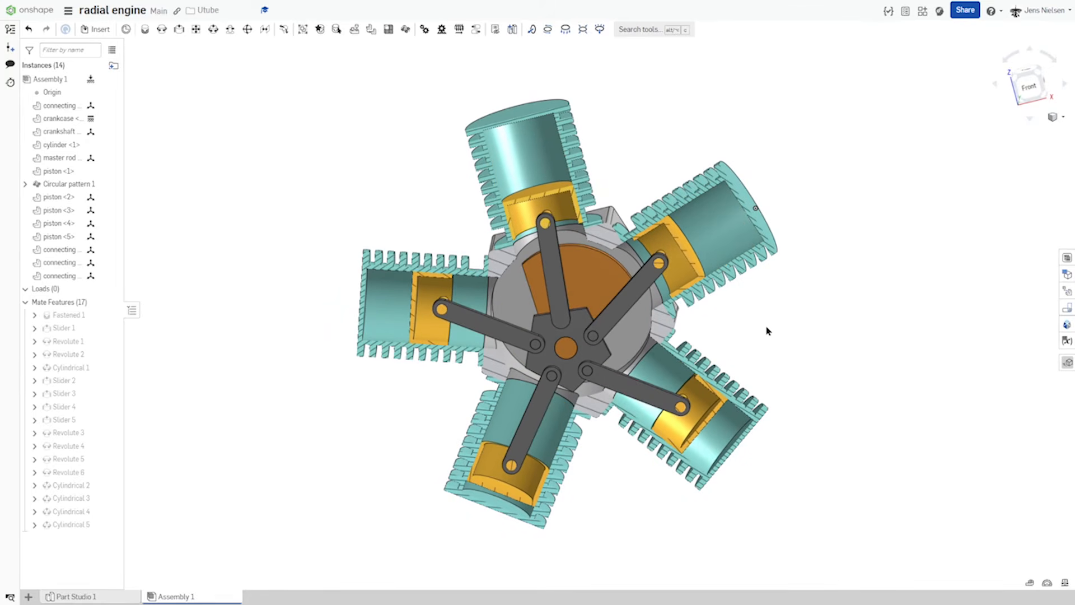
Step: Start animating the Cylindrical 1 mate between crankcase and crankshaft, choosing its rotation about z as the degree of freedom
scroll(799, 334, up, 3)
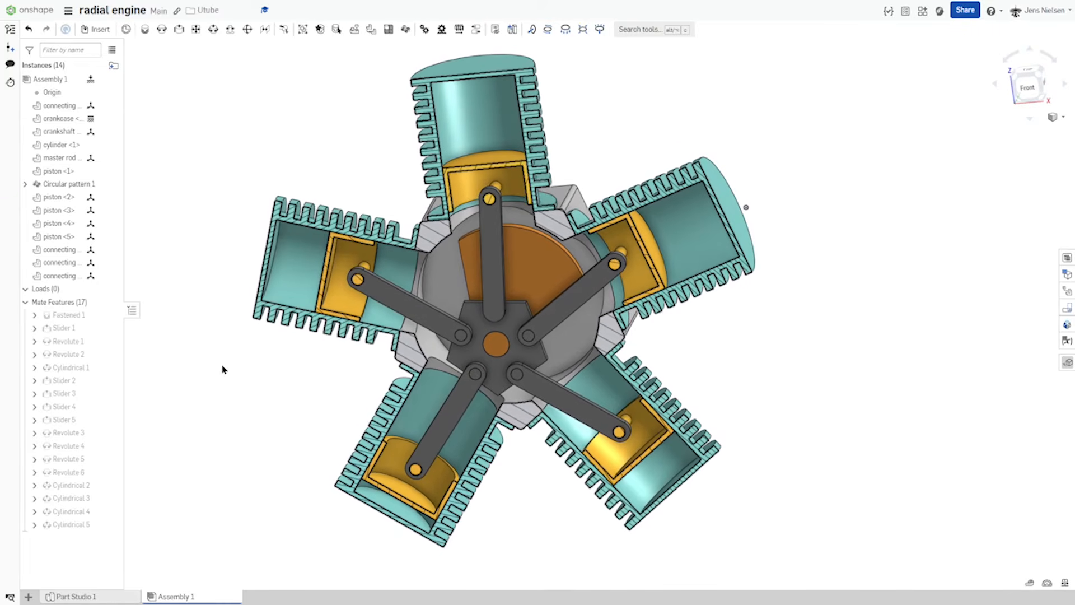
right_click(77, 370)
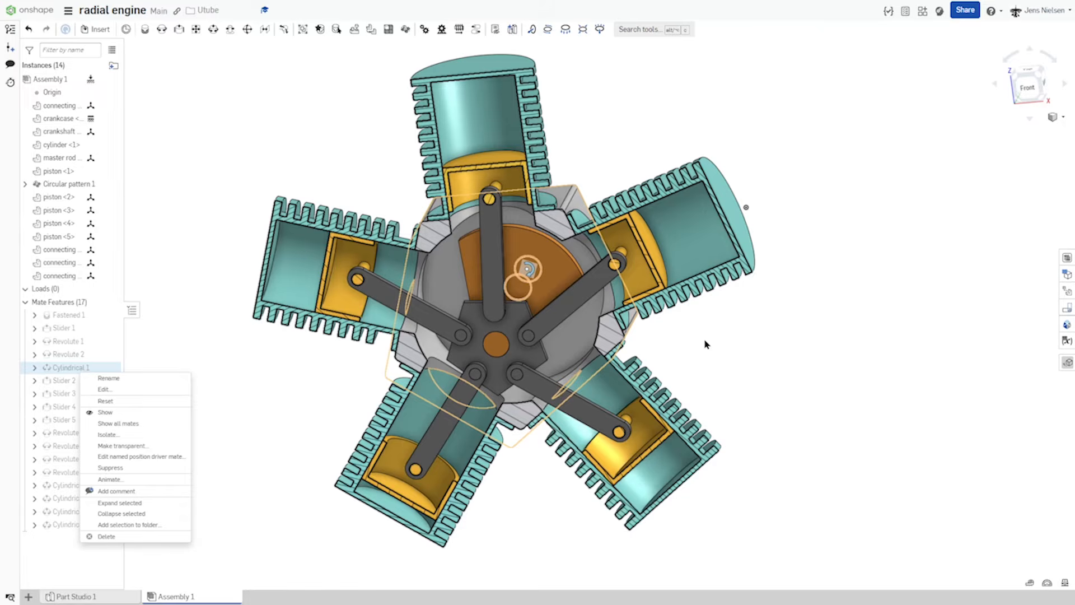
right_drag(678, 344, 176, 402)
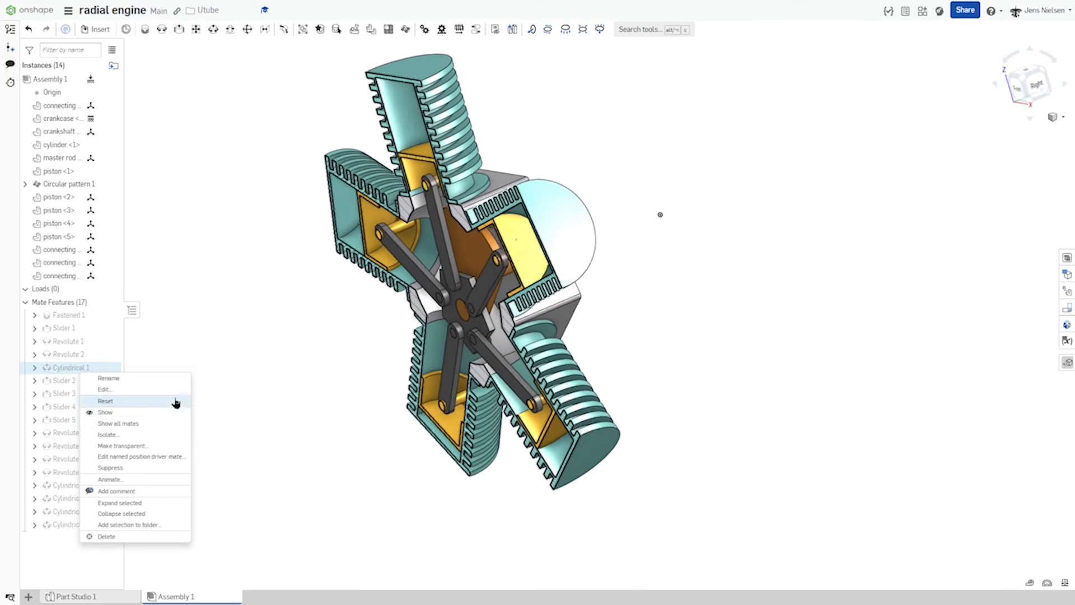
click(110, 480)
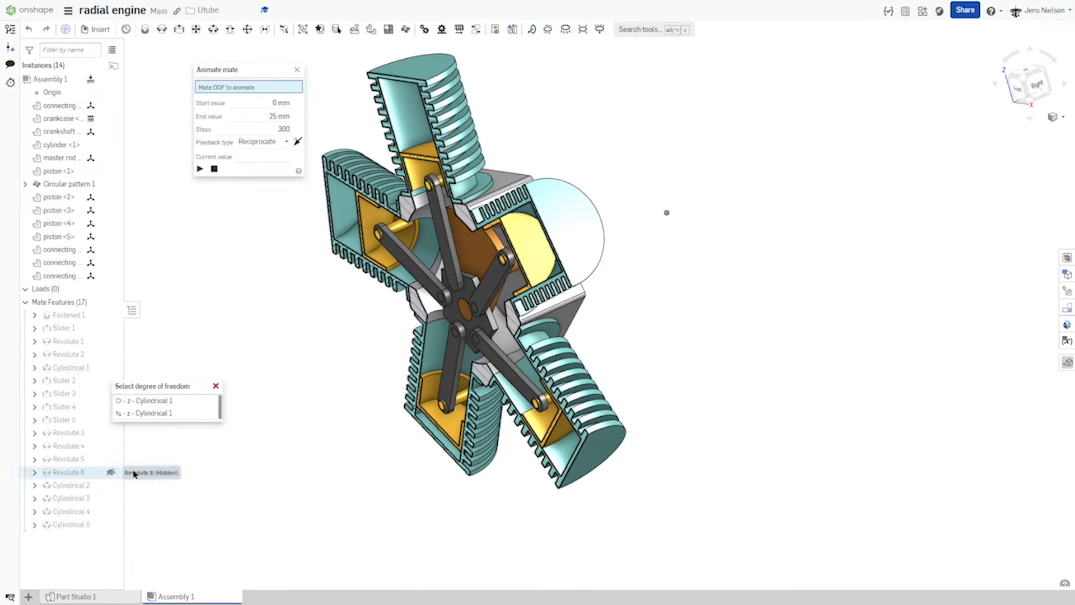
click(155, 401)
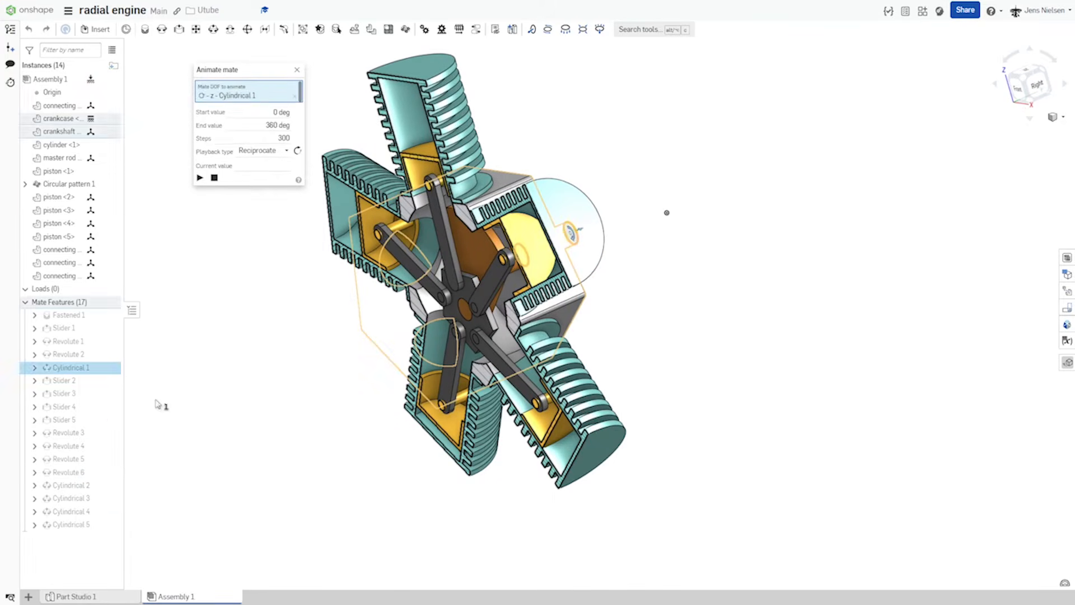
Step: Set the mate animation to Loop playback with 122 steps and play it
click(287, 153)
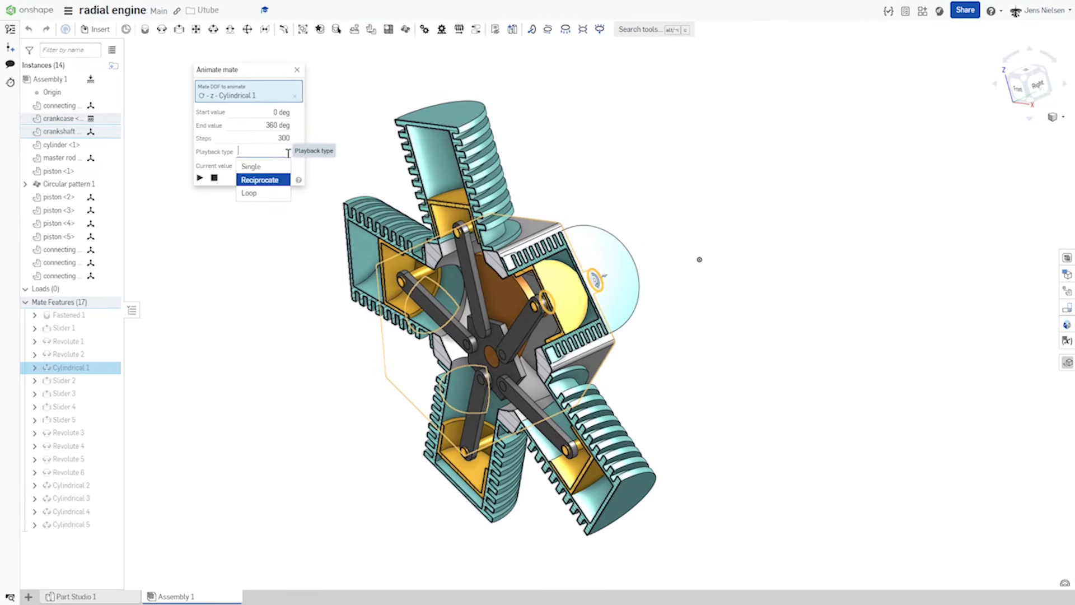
click(249, 193)
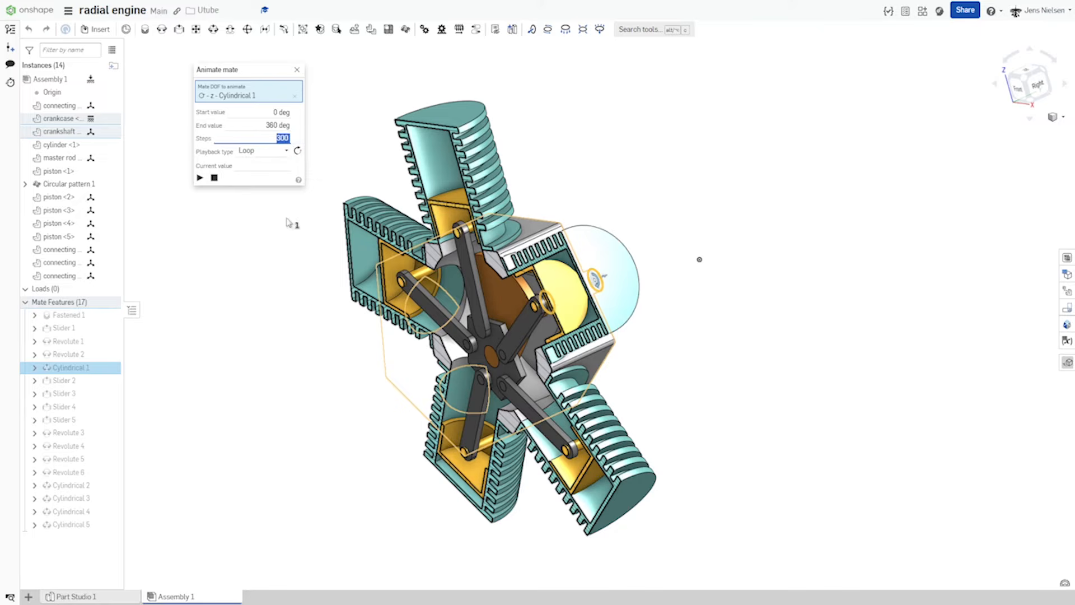
text(122)
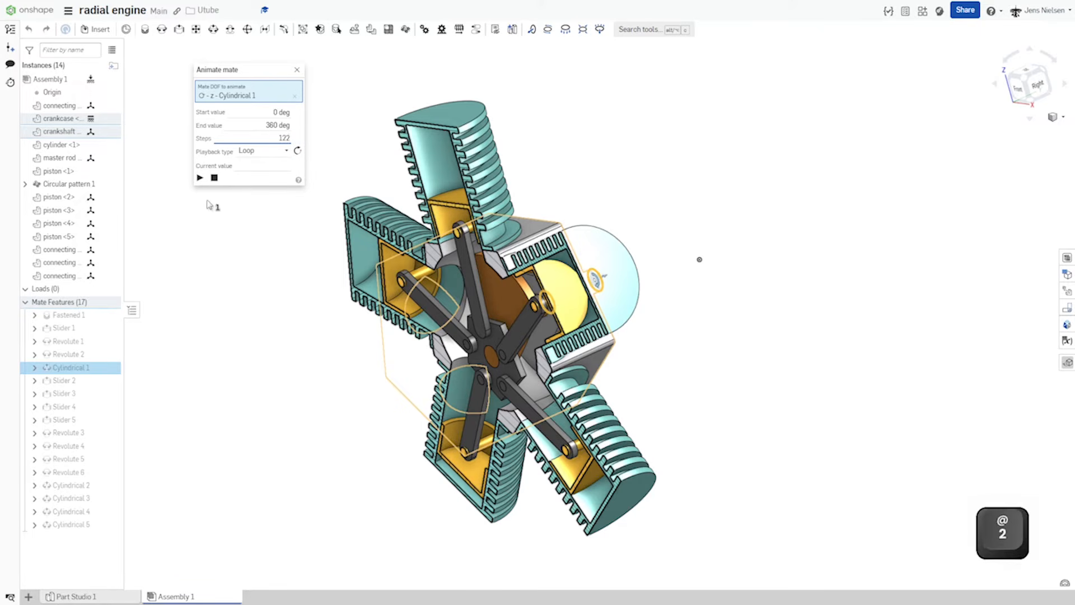
click(200, 178)
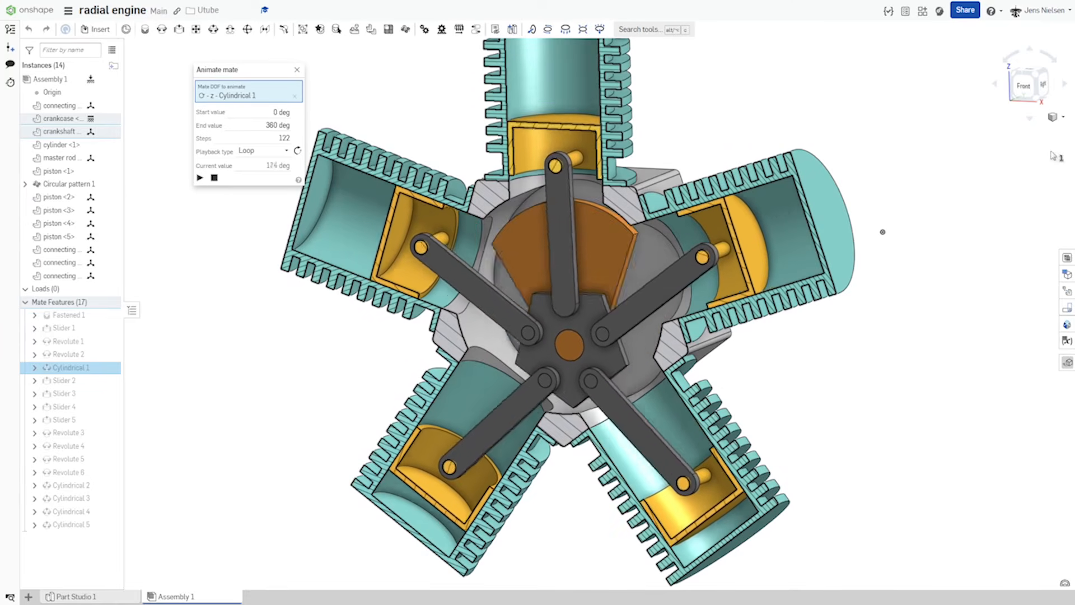
Step: Turn off the section view and make the Circular pattern 1 cylinders, crankcase and crankshaft transparent to watch the running animation, then close the transparency settings
click(1063, 119)
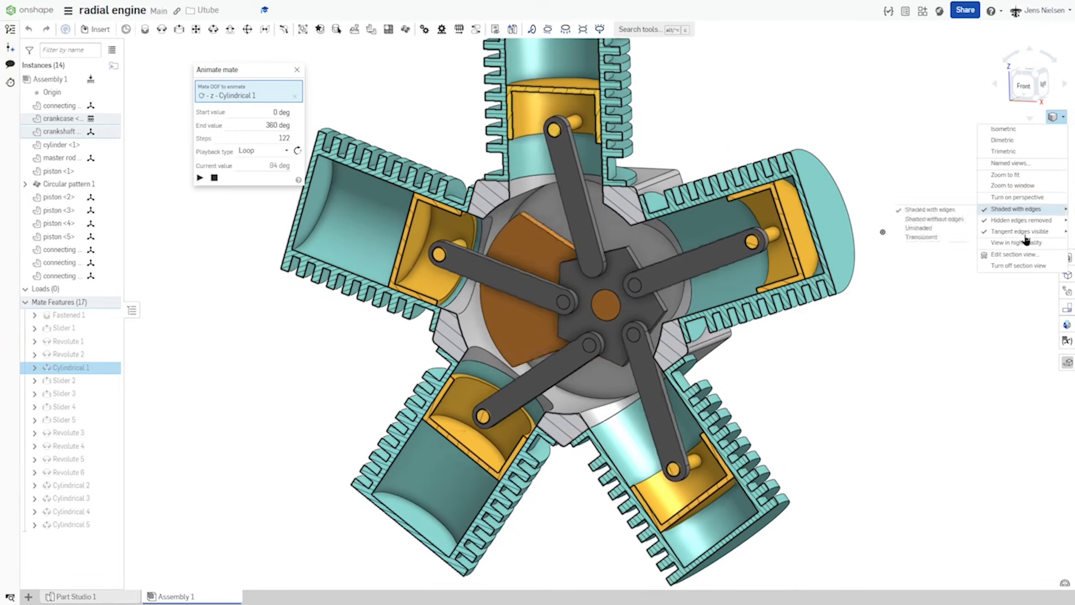
click(1017, 265)
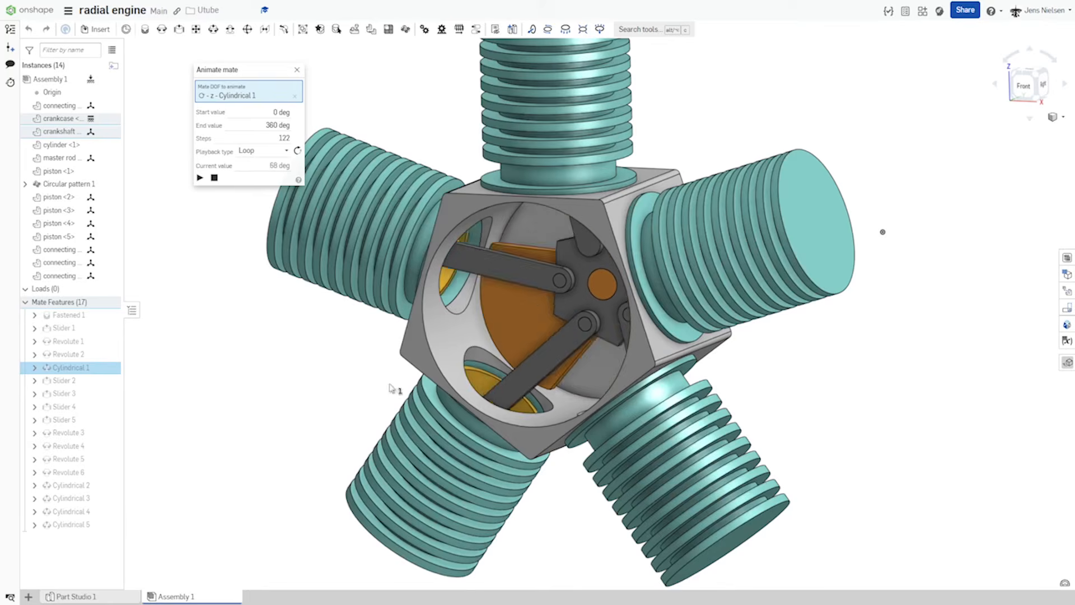
right_click(78, 185)
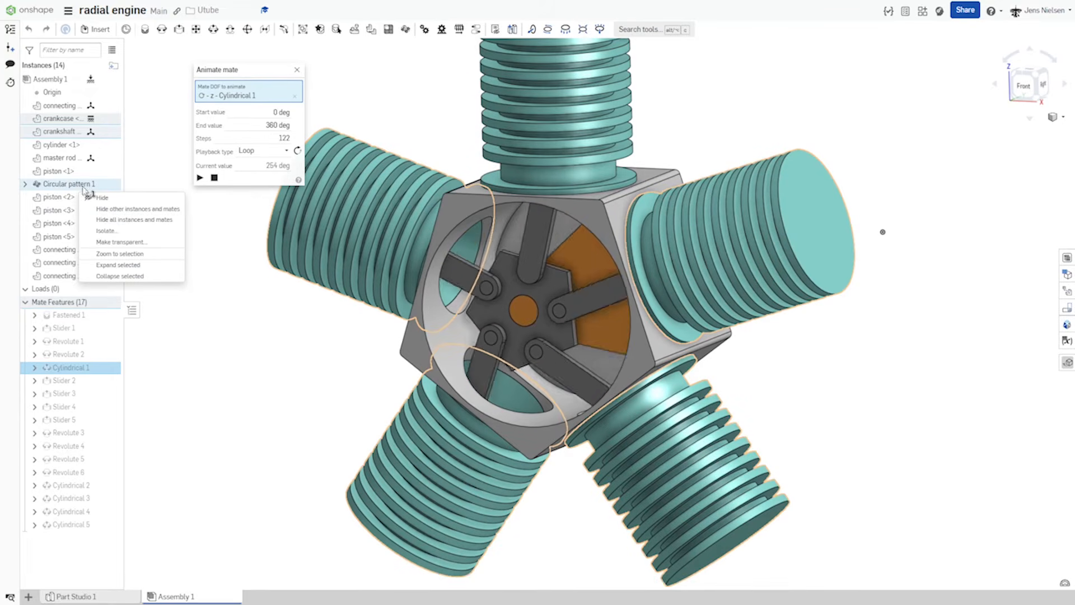
click(119, 242)
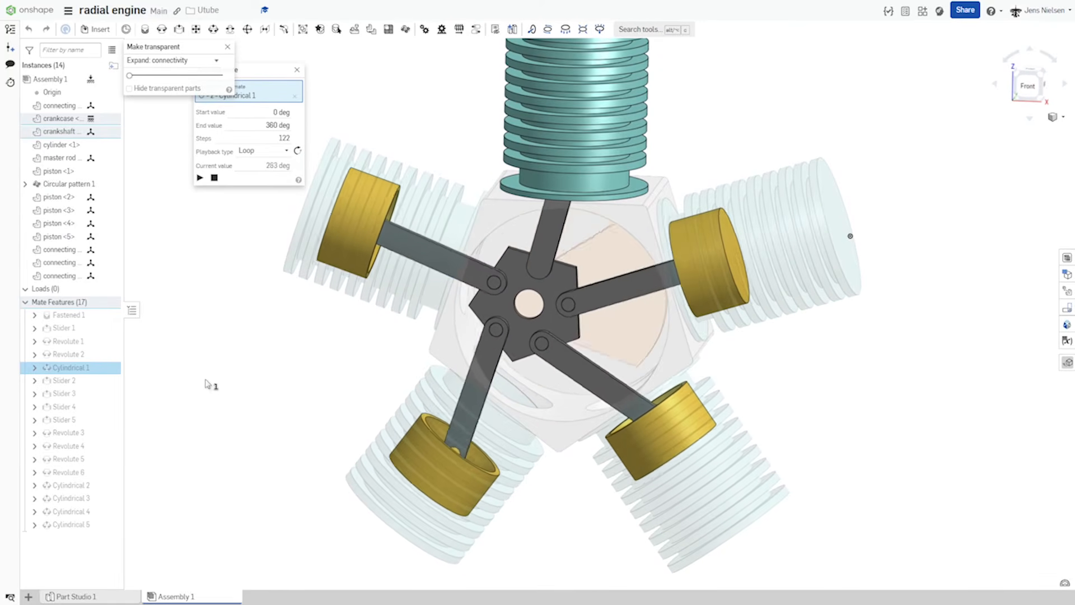
right_drag(849, 236, 864, 295)
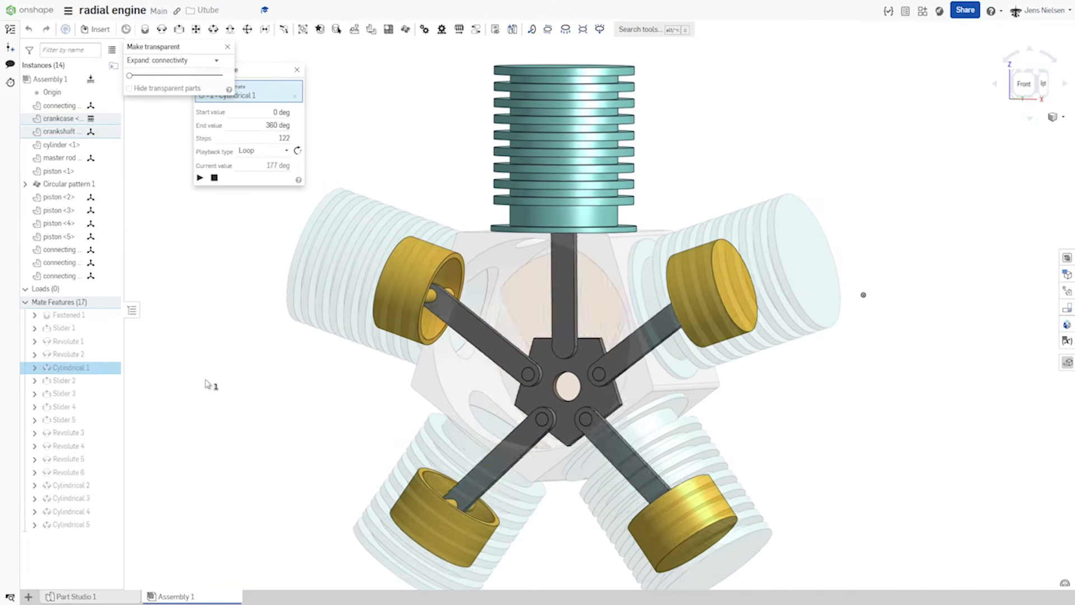
key(ctrl+shift+Up)
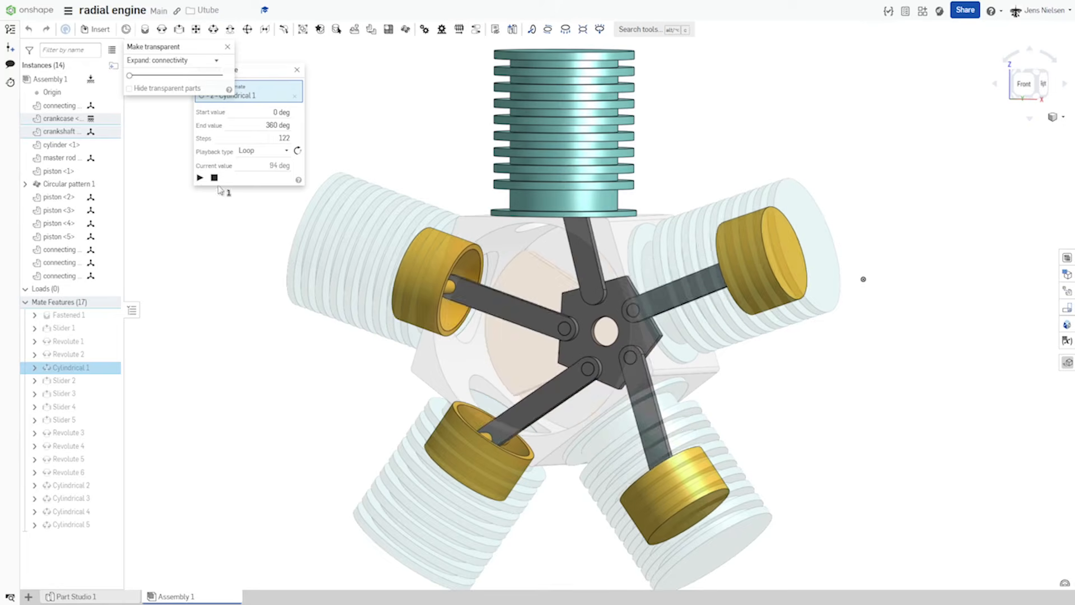
click(227, 47)
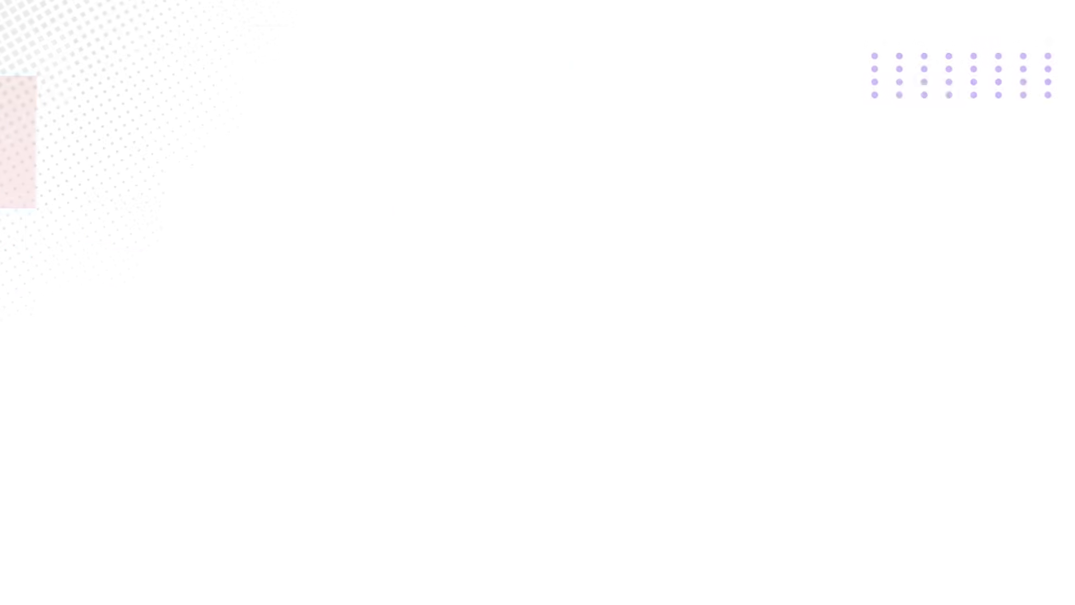